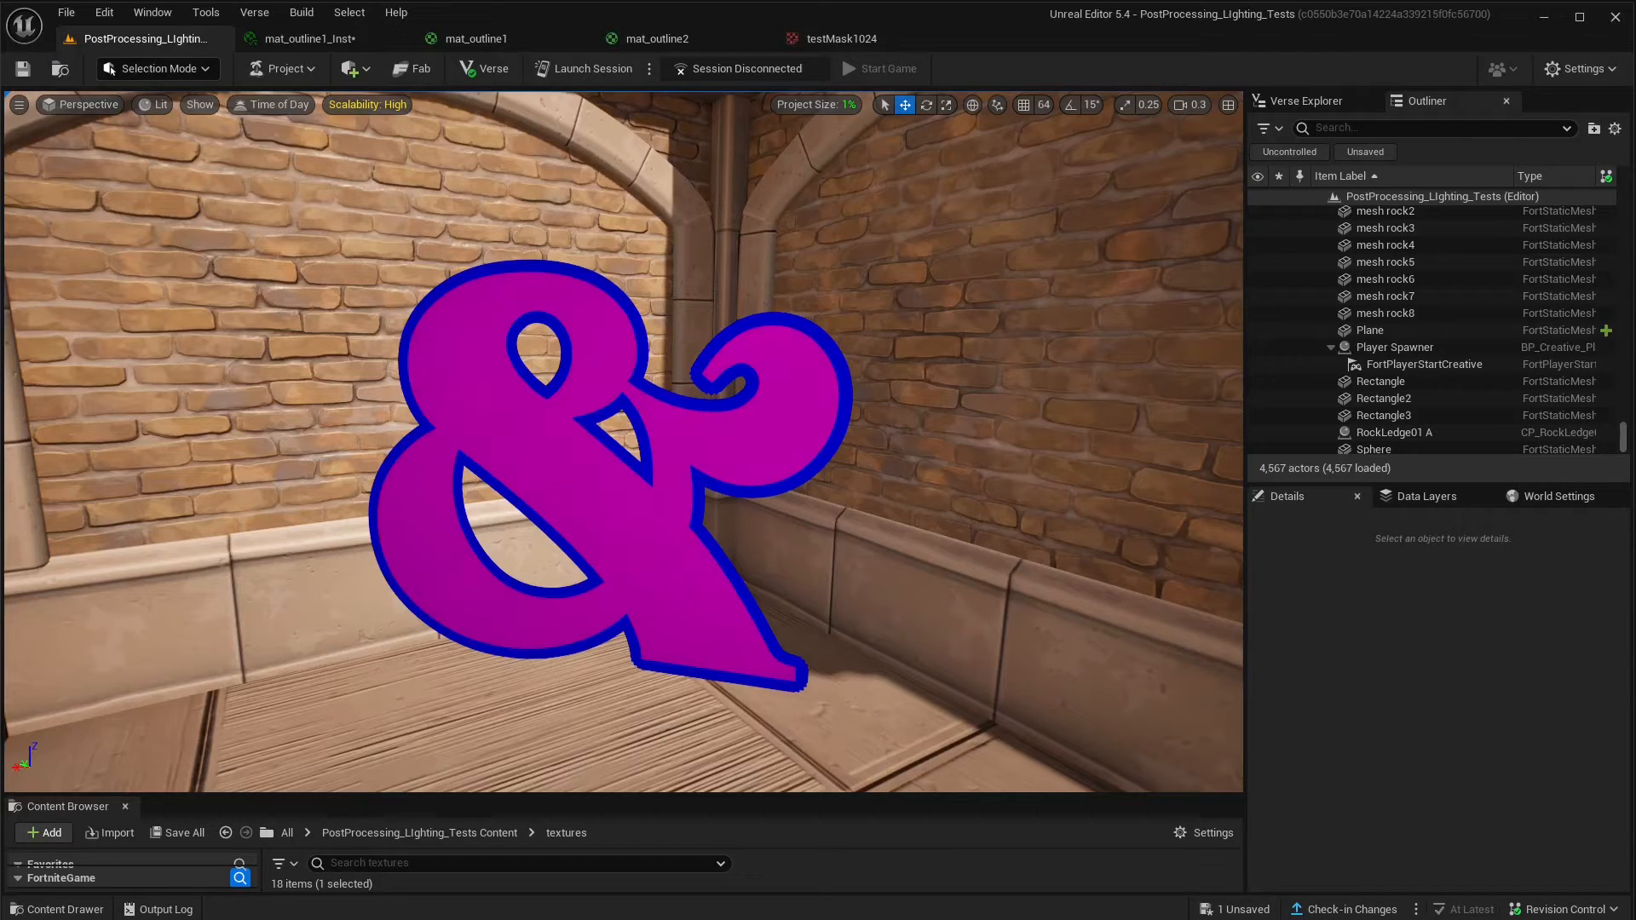
- Inspect the outlined ampersand plane in the level up close and from a distance, focusing on its stepped lower corner
{"action": "right_click_drag", "start_coordinate": [624, 441], "coordinate": [593, 465]}
{"action": "key", "text": "w"}
{"action": "key", "text": "s"}
{"action": "key", "text": "w"}
{"action": "key", "text": "s"}
{"action": "key", "text": "d"}
{"action": "key", "text": "e"}
{"action": "key", "text": "d"}
{"action": "key", "text": "s"}
{"action": "key", "text": "w"}
{"action": "key", "text": "w"}
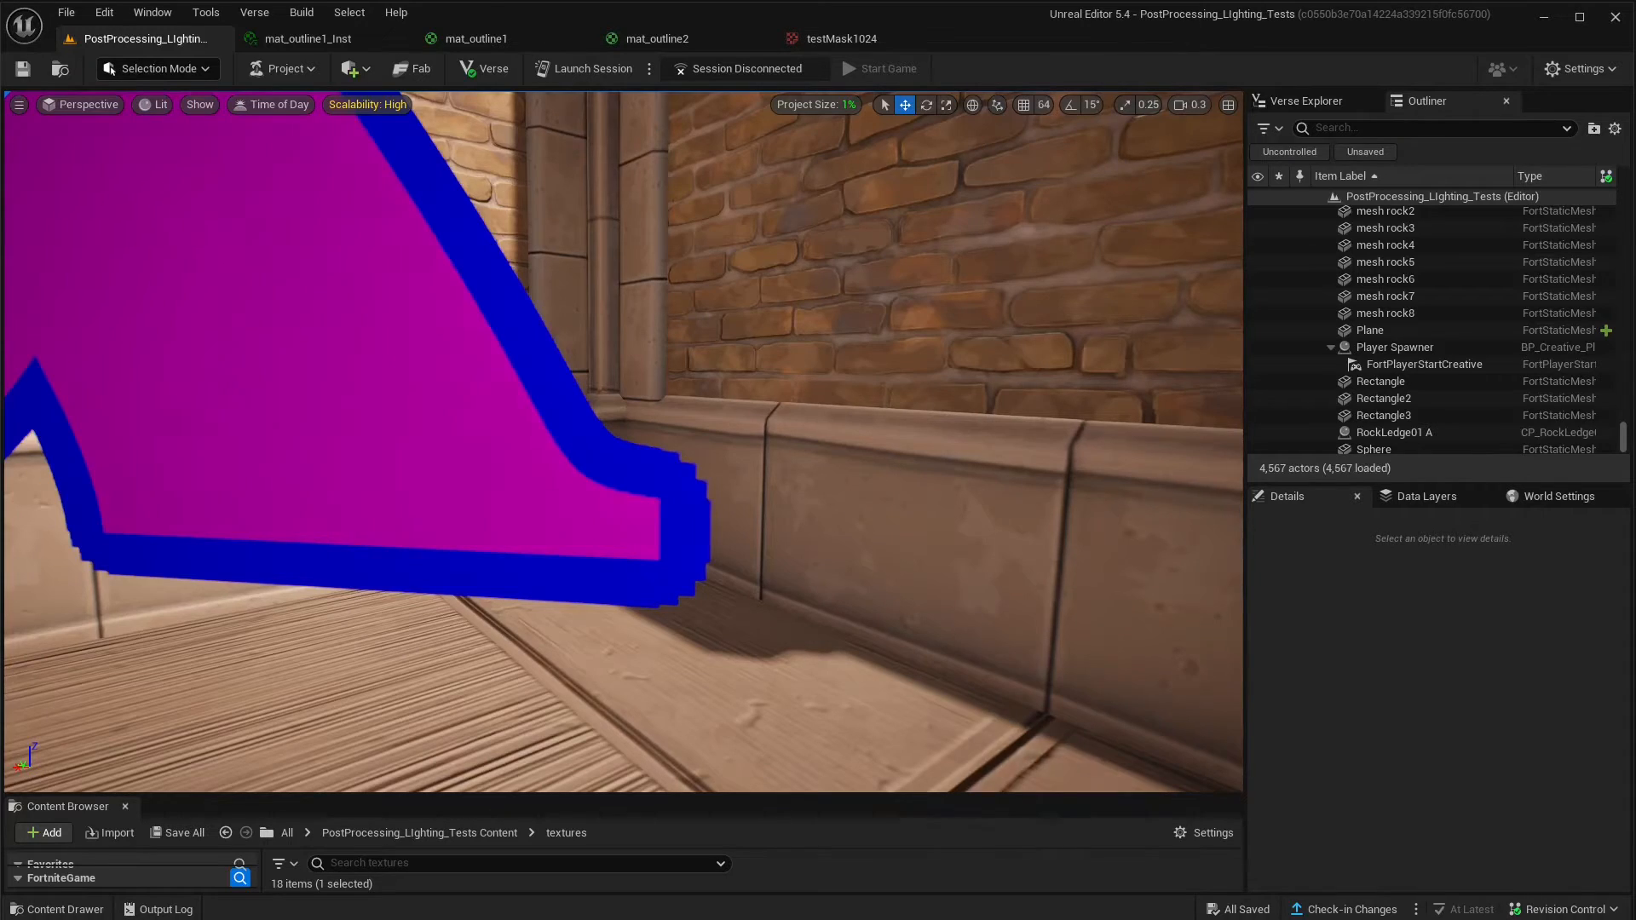
{"action": "key", "text": "s"}
{"action": "key", "text": "s"}
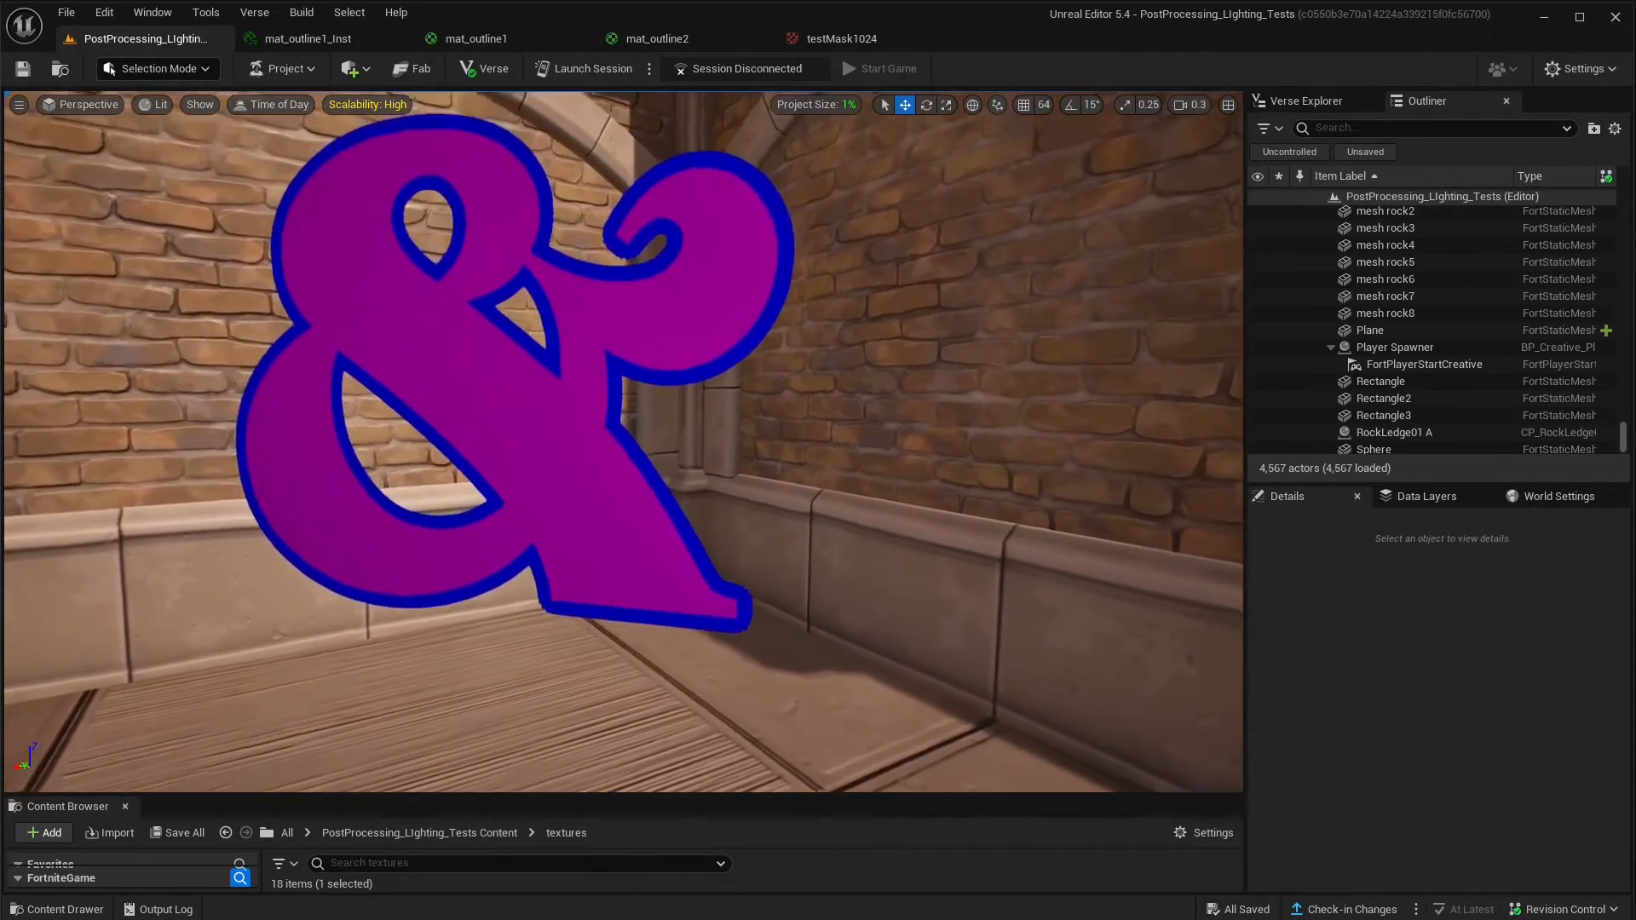
{"action": "key", "text": "d"}
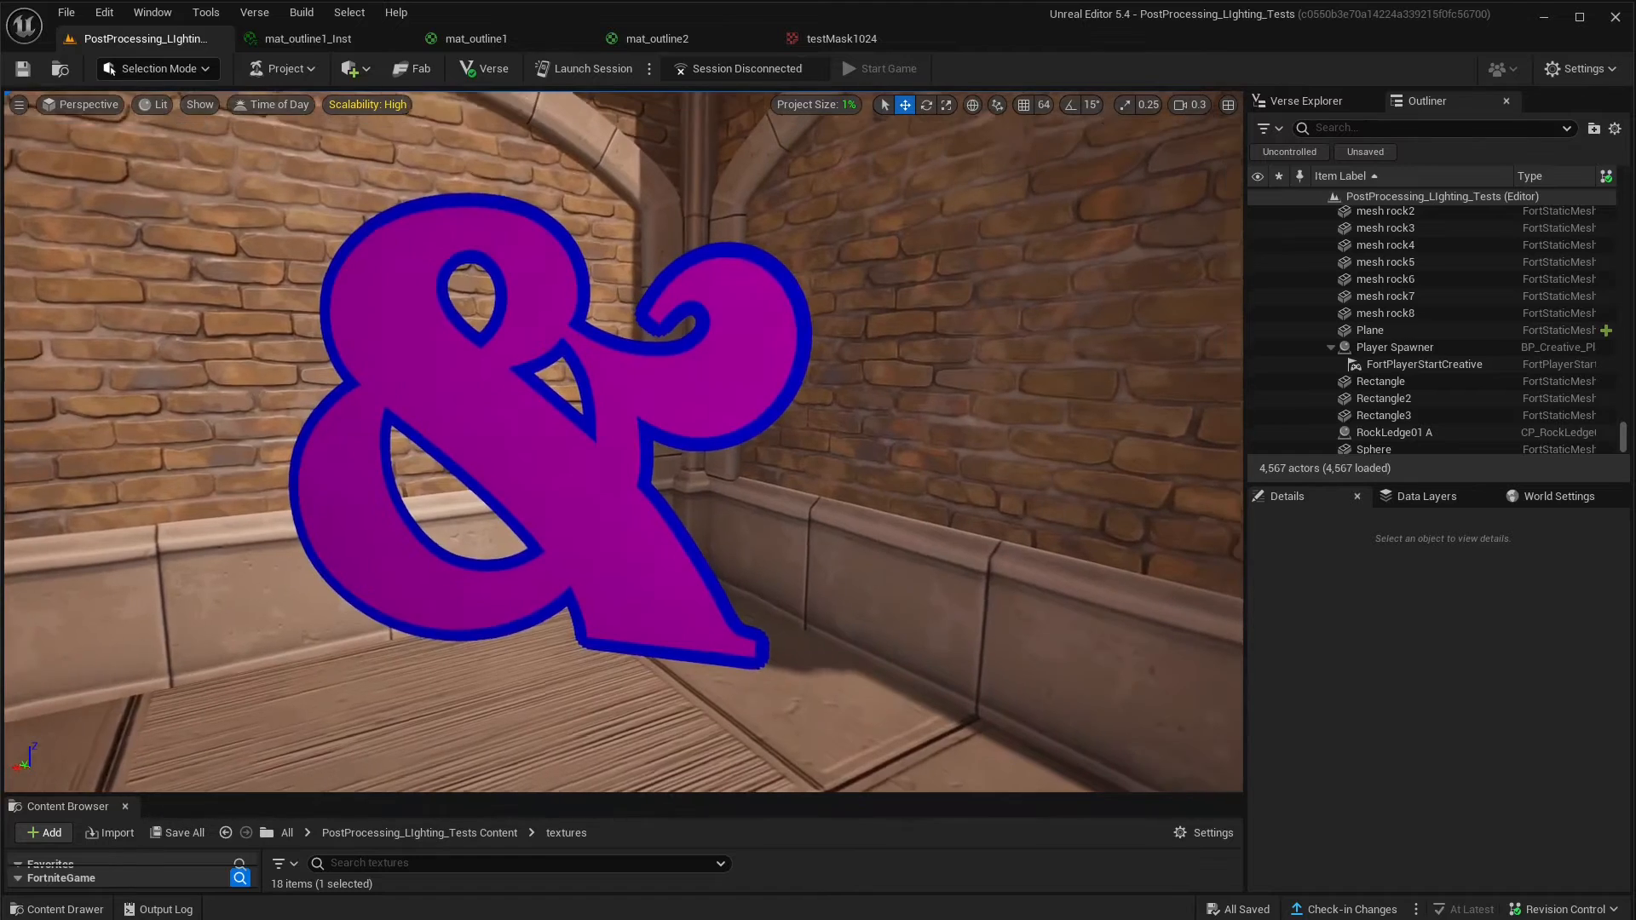
{"action": "key", "text": "a"}
{"action": "key", "text": "w"}
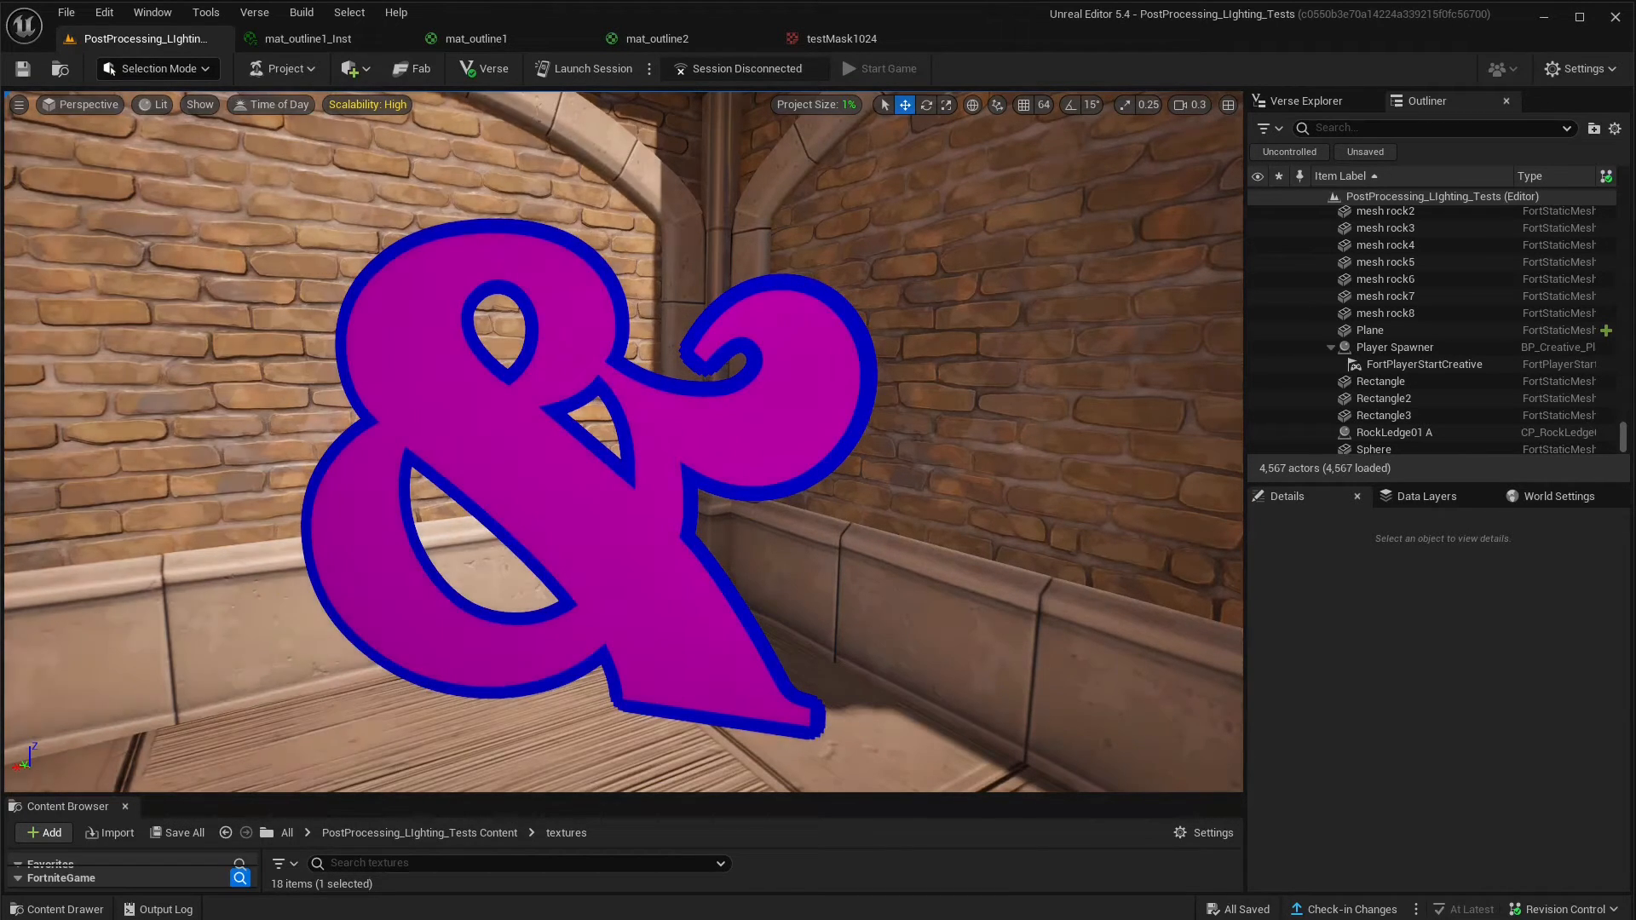
- Open the mat_outline1_Inst material instance and set its LineOffset parameter to 1
{"action": "left_click", "coordinate": [341, 39]}
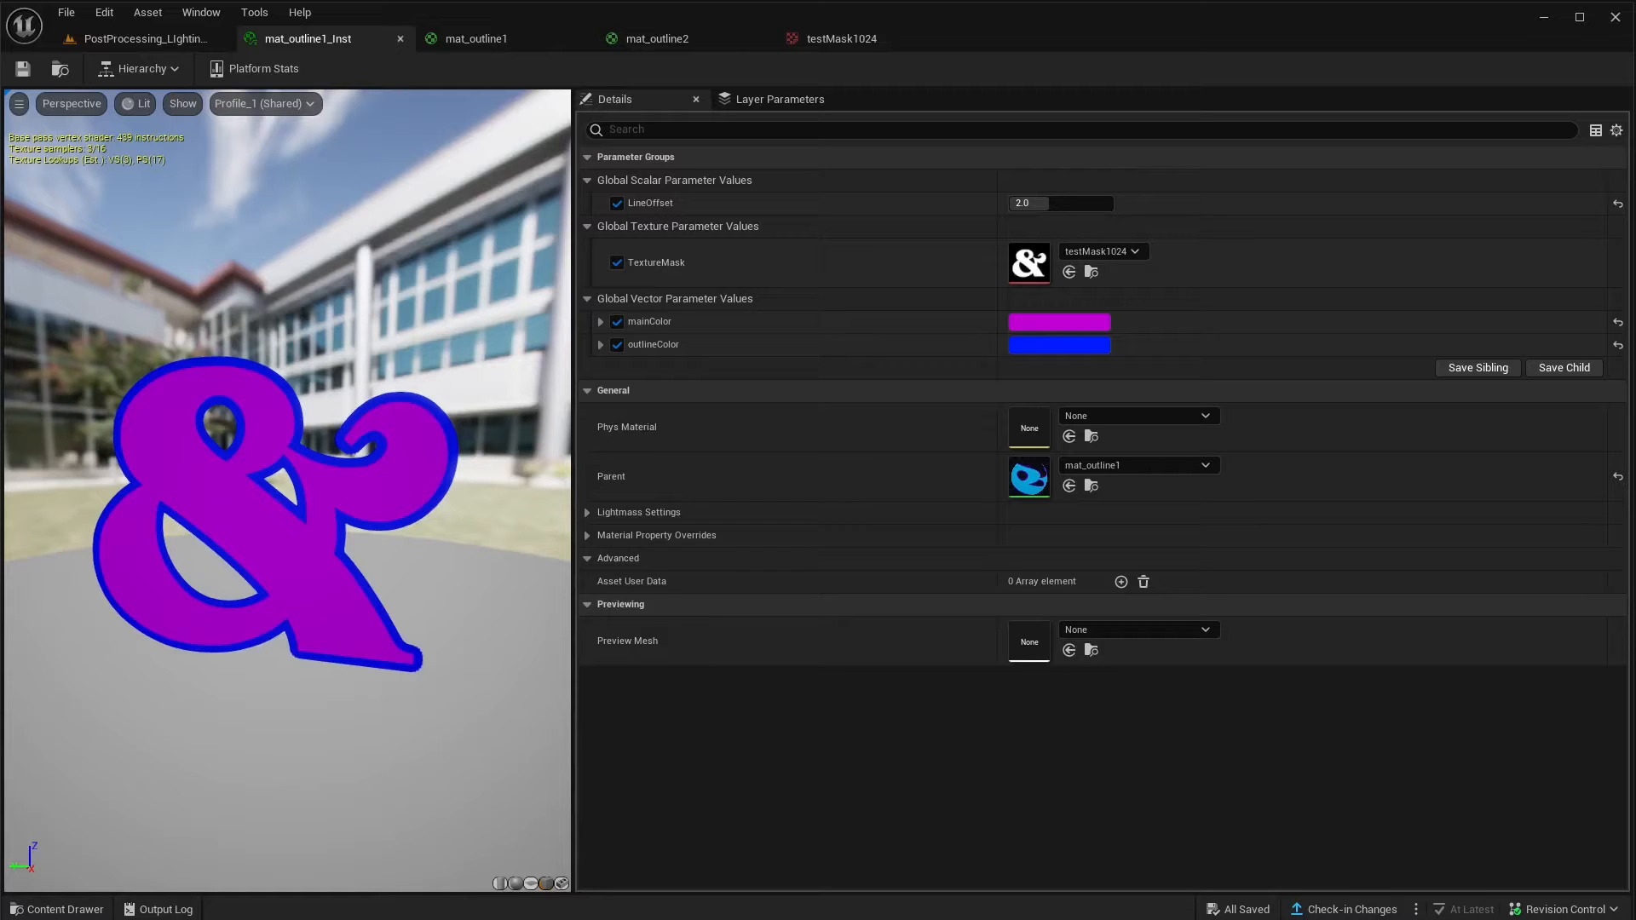
{"action": "left_click_drag", "start_coordinate": [289, 494], "coordinate": [377, 490]}
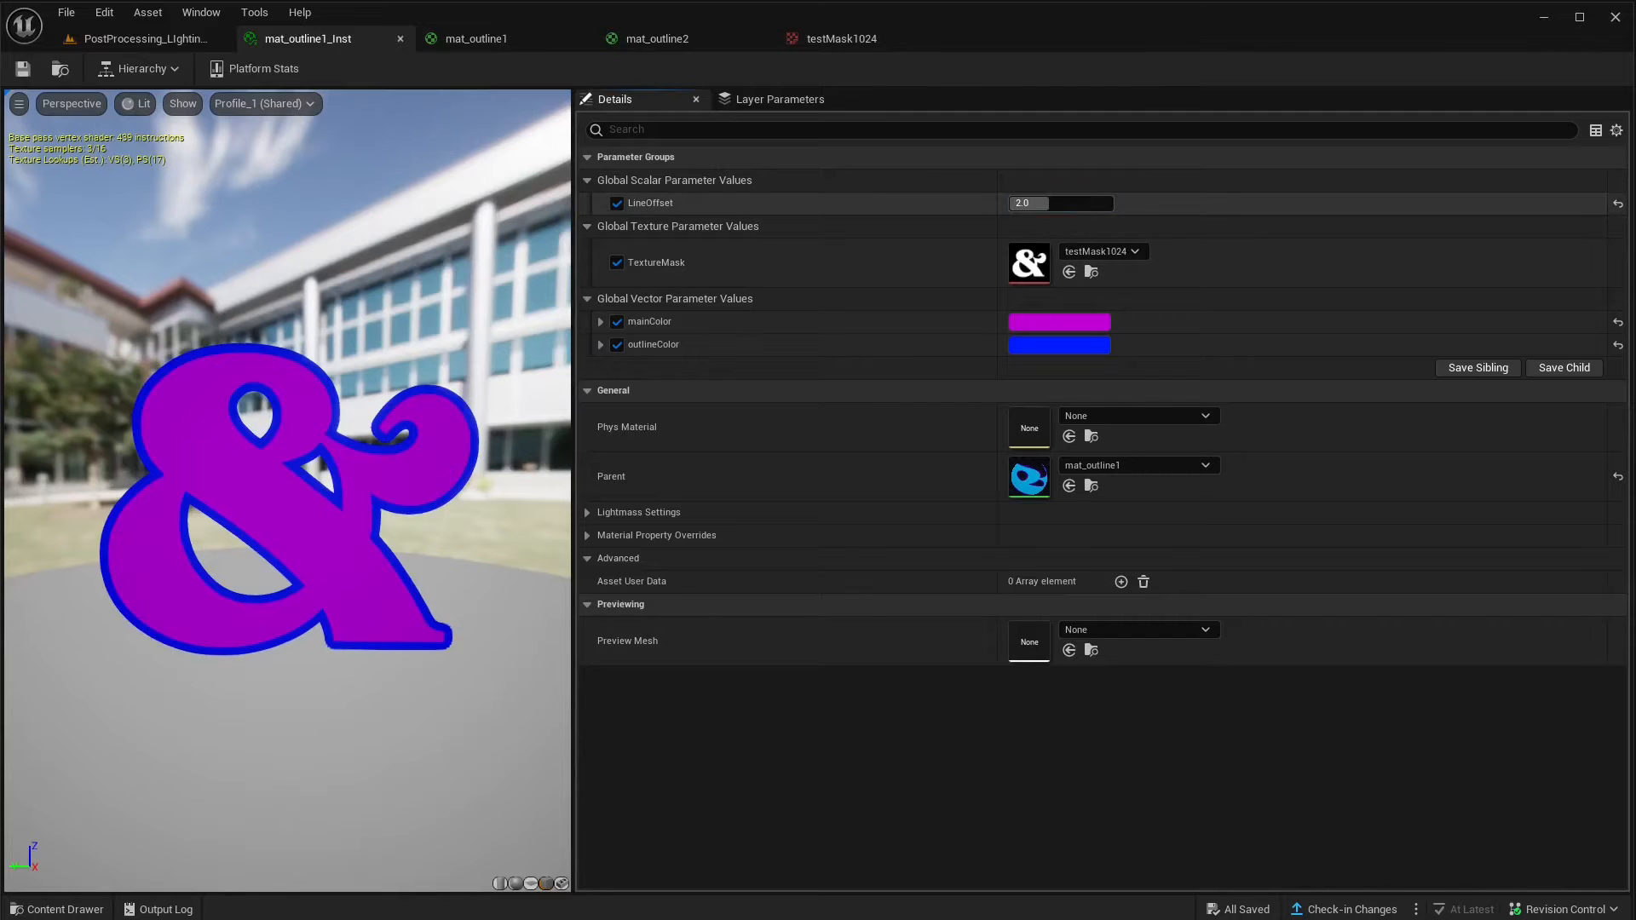
{"action": "left_click", "coordinate": [1044, 205]}
{"action": "type", "text": "1"}
{"action": "key", "text": "Return"}
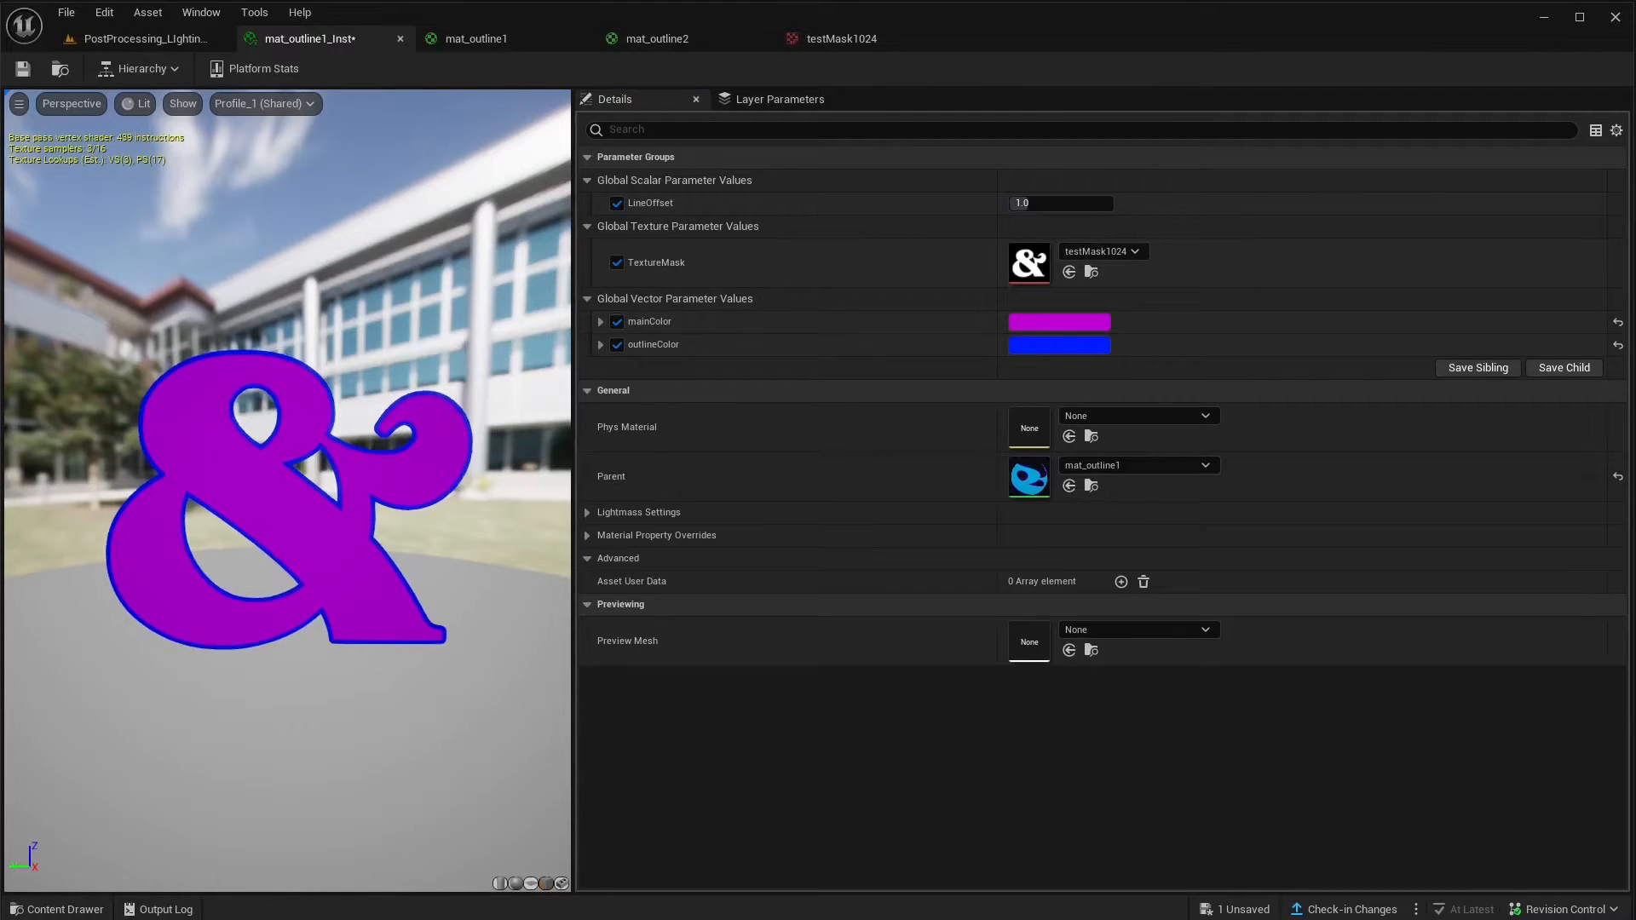
- Set LineOffset to 3 and raise it to 5, checking the thicker outline on the preview mesh
{"action": "right_click_drag", "start_coordinate": [290, 495], "coordinate": [292, 503]}
{"action": "left_click", "coordinate": [1043, 204]}
{"action": "type", "text": "3"}
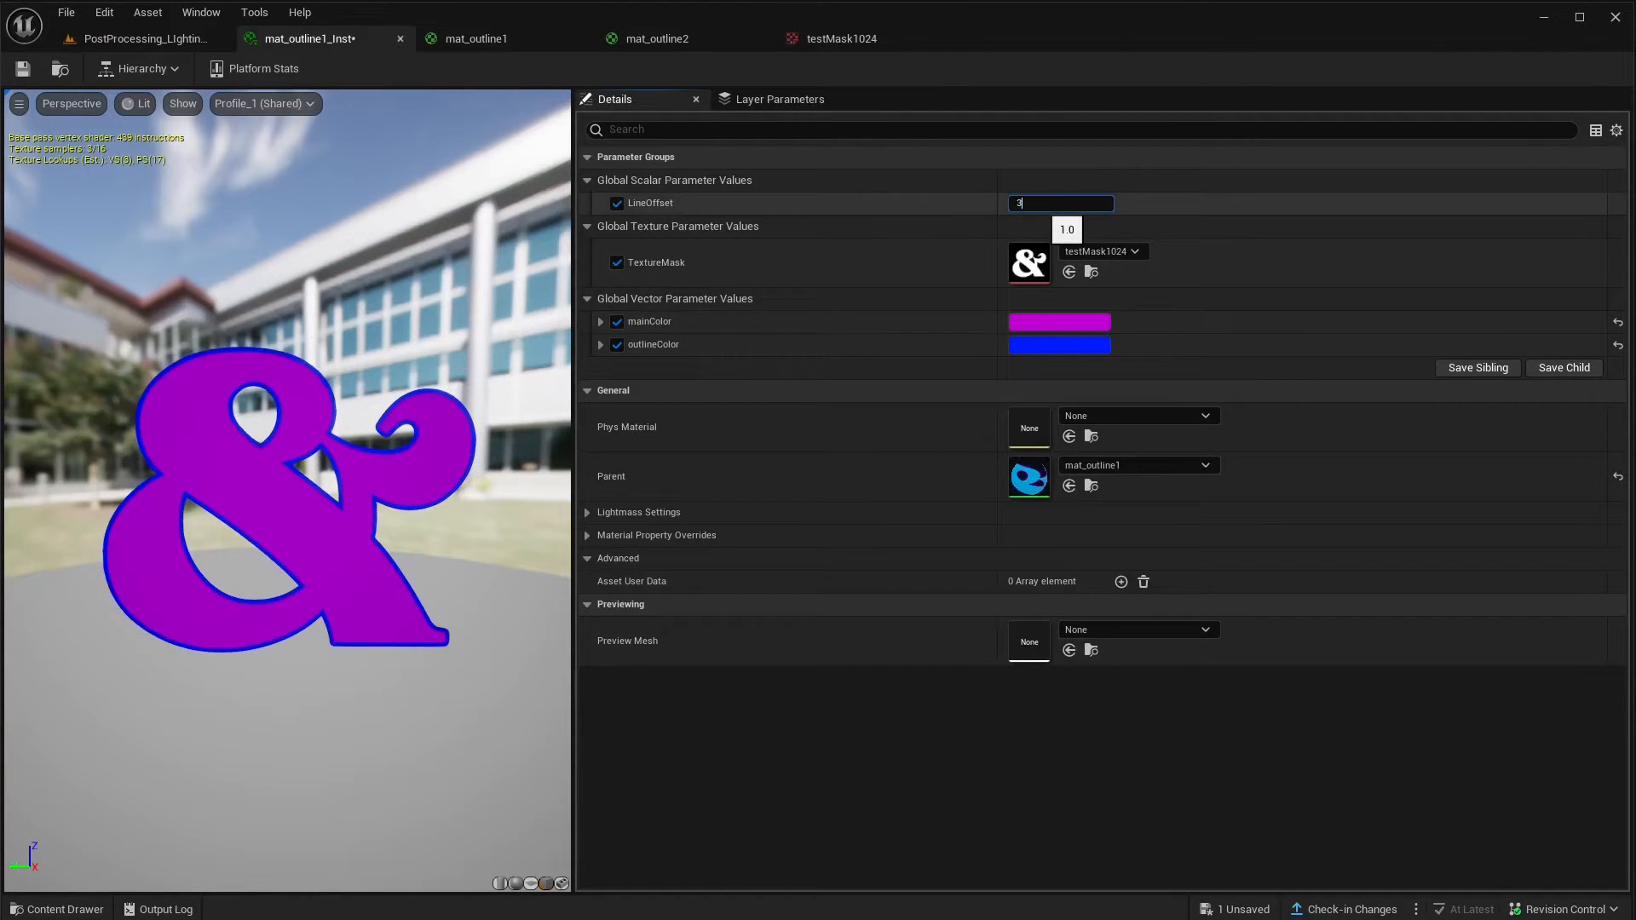
{"action": "key", "text": "Return"}
{"action": "mouse_move", "coordinate": [383, 477]}
{"action": "left_mouse_down"}
{"action": "mouse_move", "coordinate": [315, 479]}
{"action": "mouse_move", "coordinate": [354, 478]}
{"action": "left_mouse_up"}
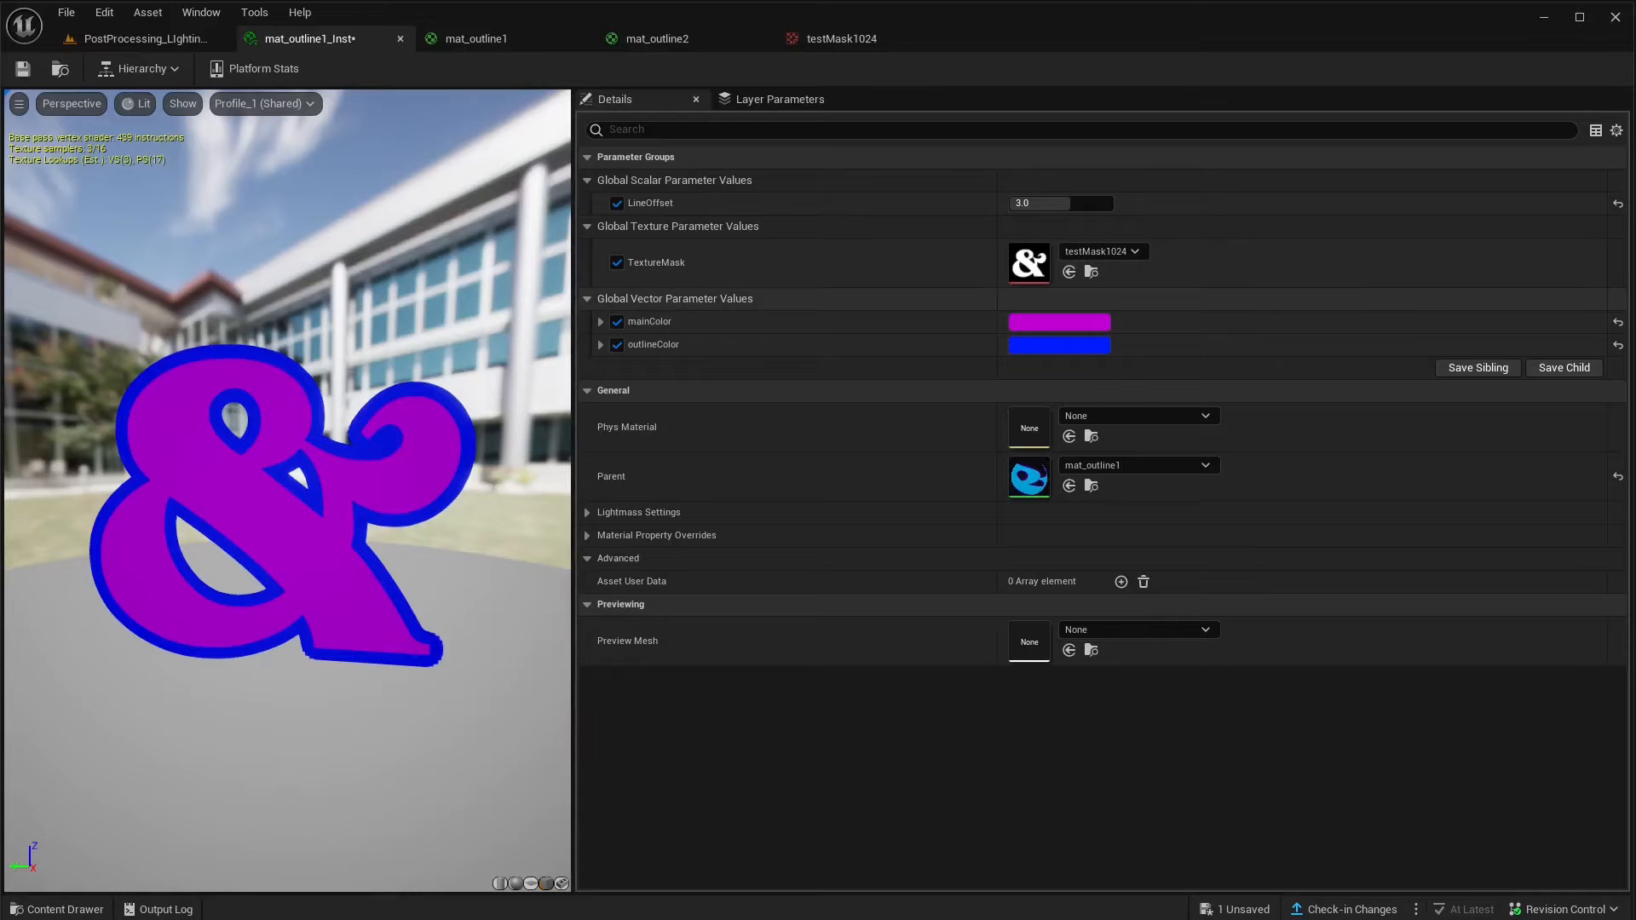
{"action": "left_click_drag", "start_coordinate": [1071, 203], "coordinate": [1113, 204]}
{"action": "mouse_move", "coordinate": [383, 426]}
{"action": "left_mouse_down"}
{"action": "mouse_move", "coordinate": [439, 429]}
{"action": "mouse_move", "coordinate": [375, 426]}
{"action": "left_mouse_up"}
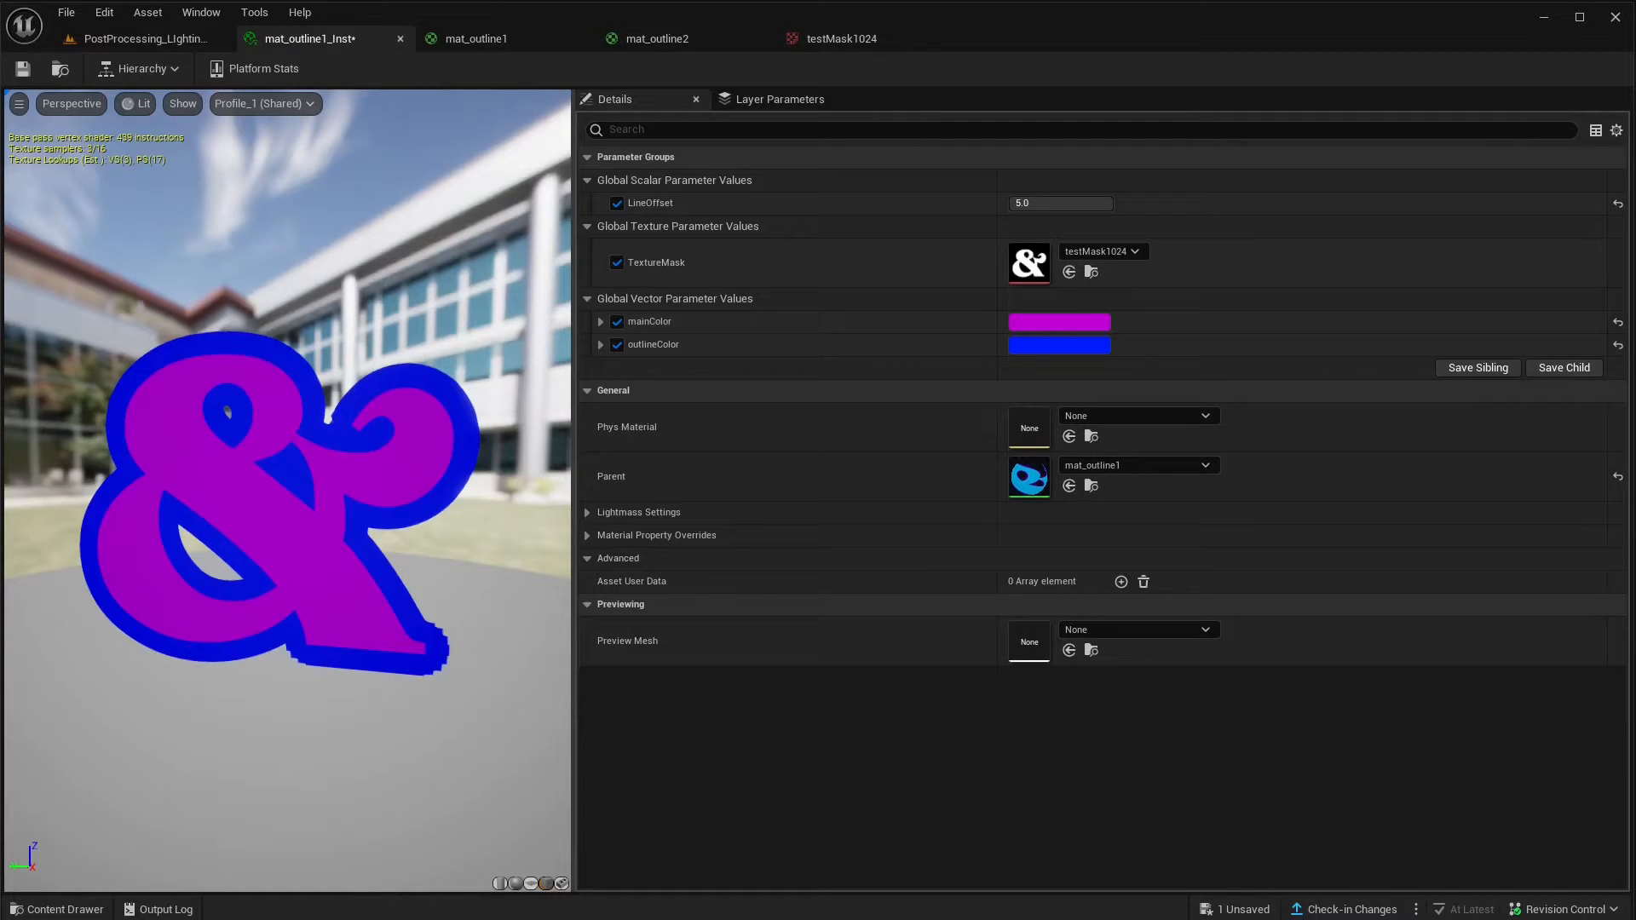
- Set LineOffset back to 2 and check the outline in the preview at different distances
{"action": "left_click", "coordinate": [1065, 204]}
{"action": "type", "text": "2"}
{"action": "key", "text": "Return"}
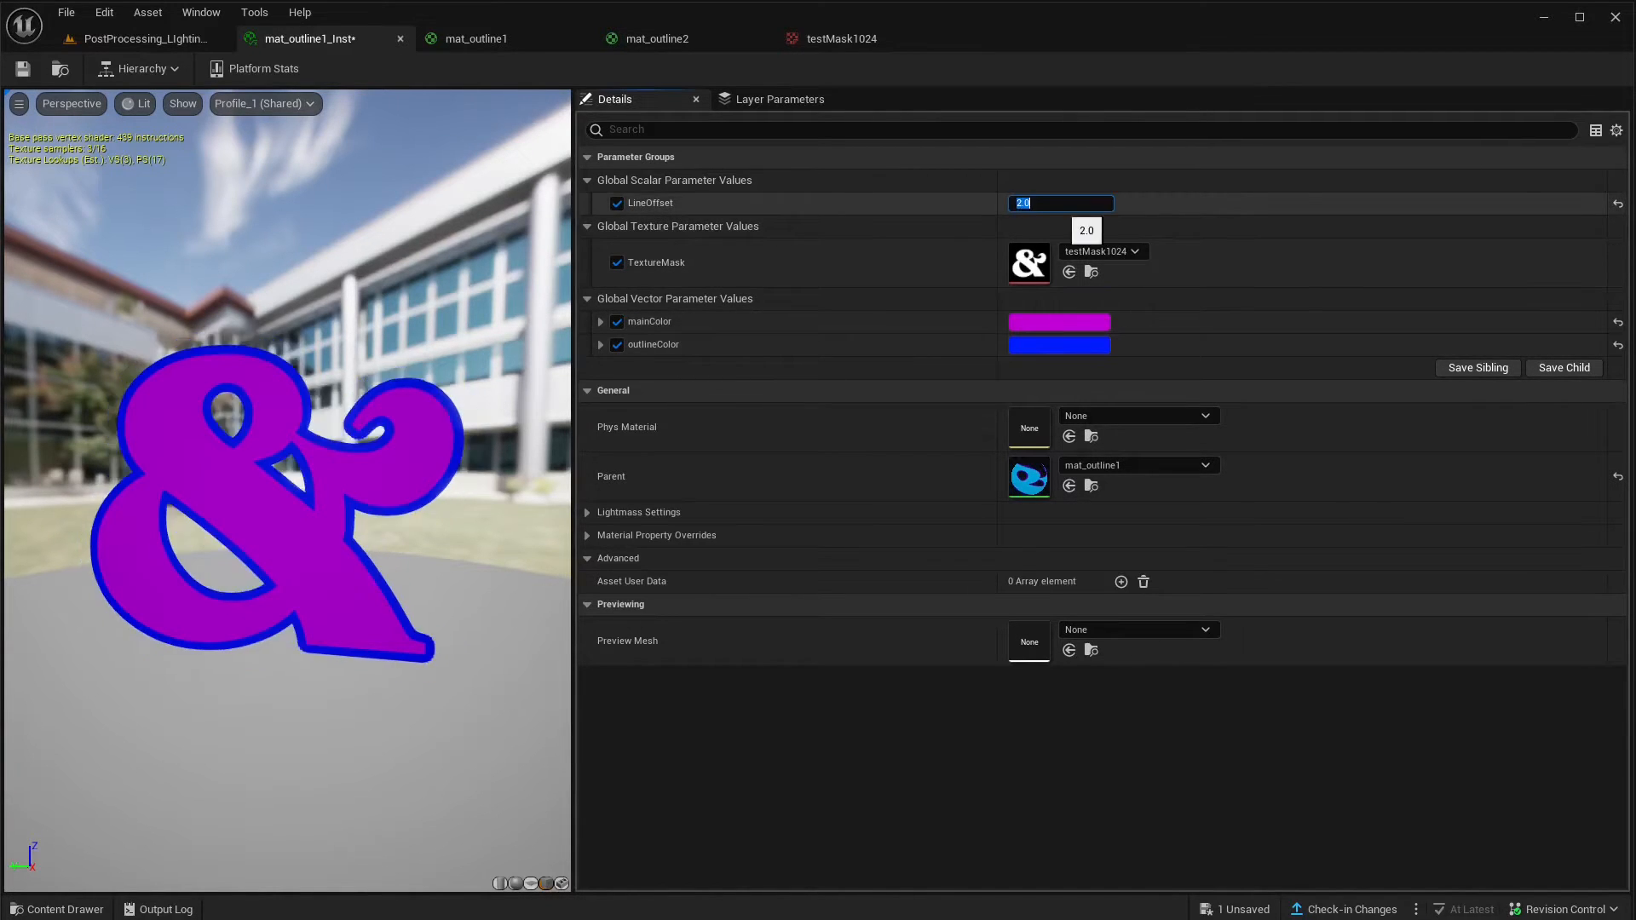
{"action": "mouse_move", "coordinate": [384, 426]}
{"action": "left_mouse_down"}
{"action": "mouse_move", "coordinate": [426, 439]}
{"action": "mouse_move", "coordinate": [384, 427]}
{"action": "left_mouse_up"}
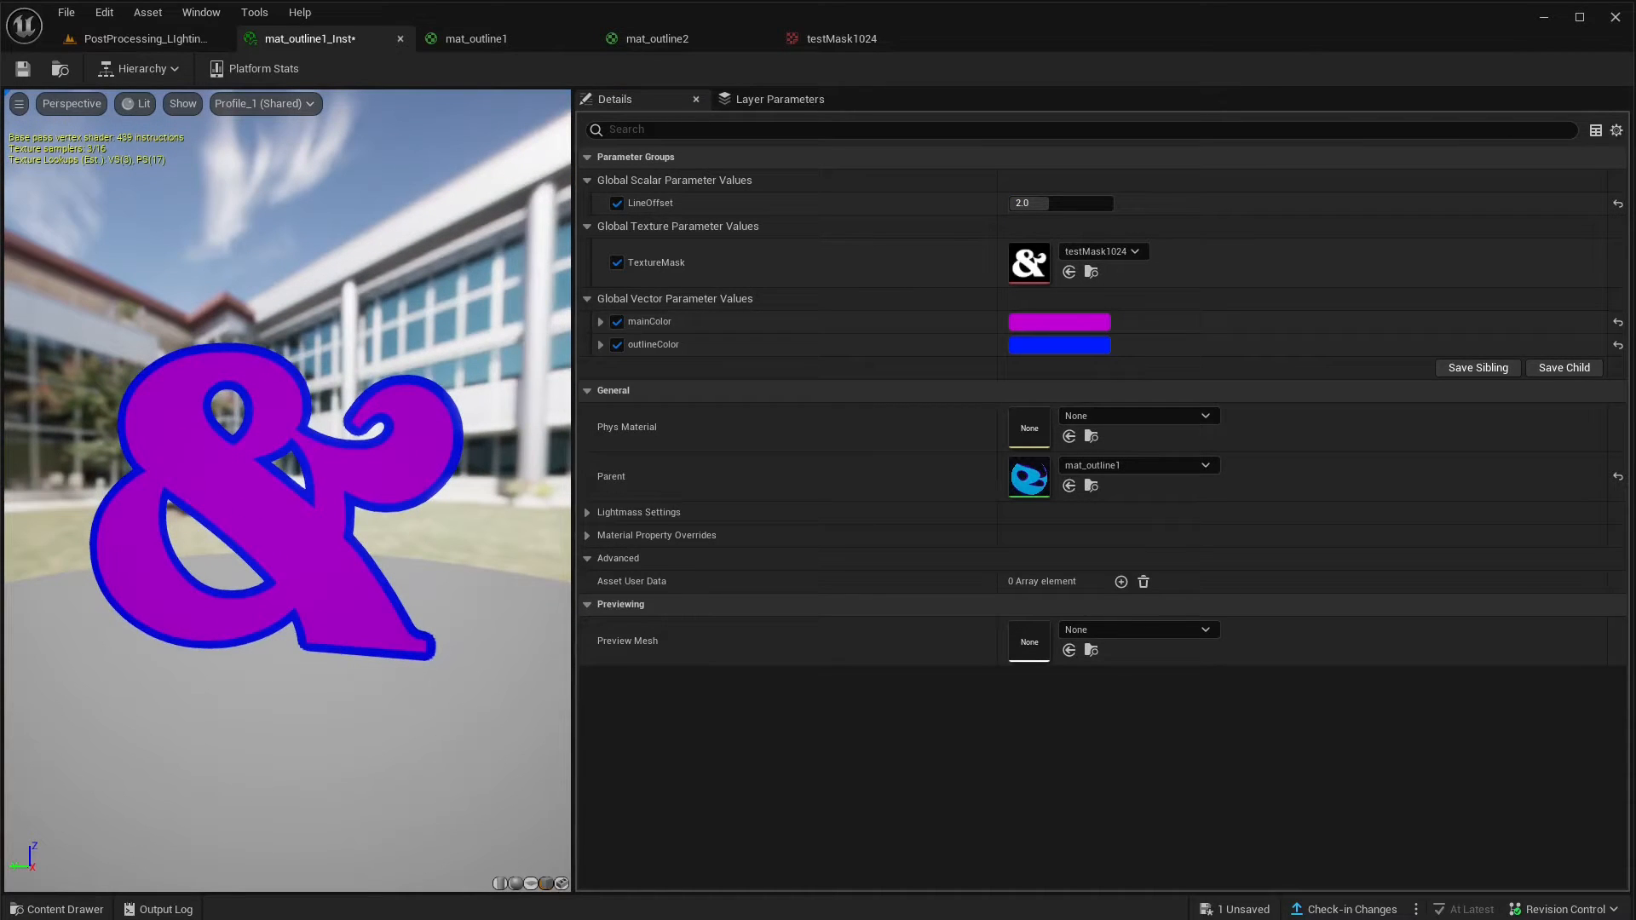
{"action": "scroll", "coordinate": [287, 490], "scroll_direction": "down", "scroll_amount": 2}
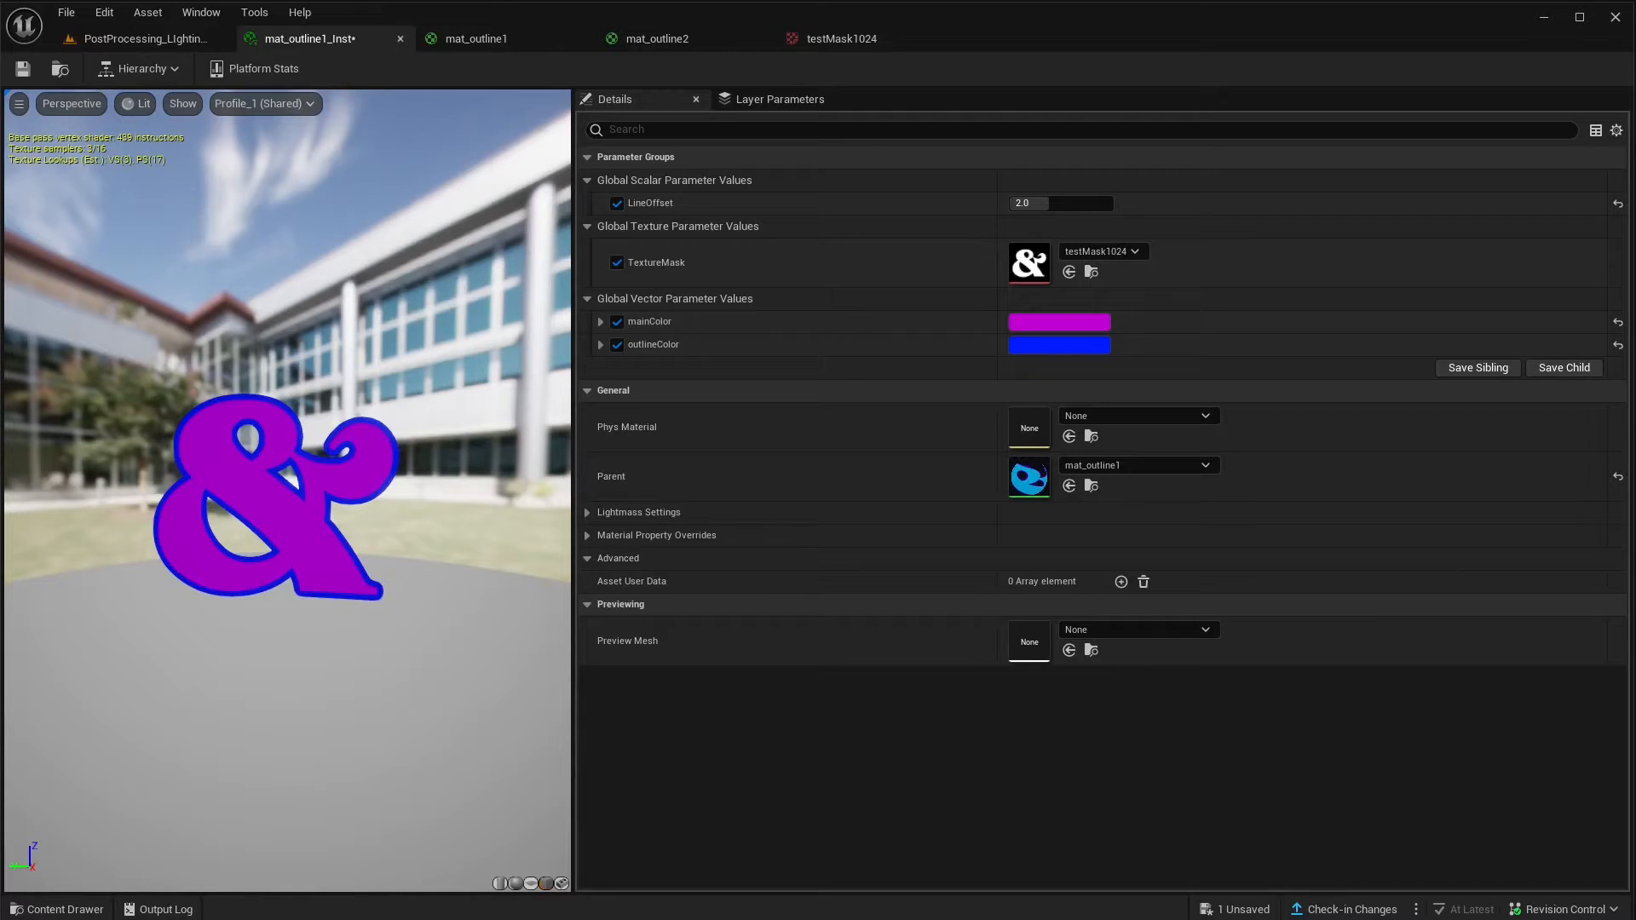
{"action": "scroll", "coordinate": [549, 186], "scroll_direction": "up", "scroll_amount": 3}
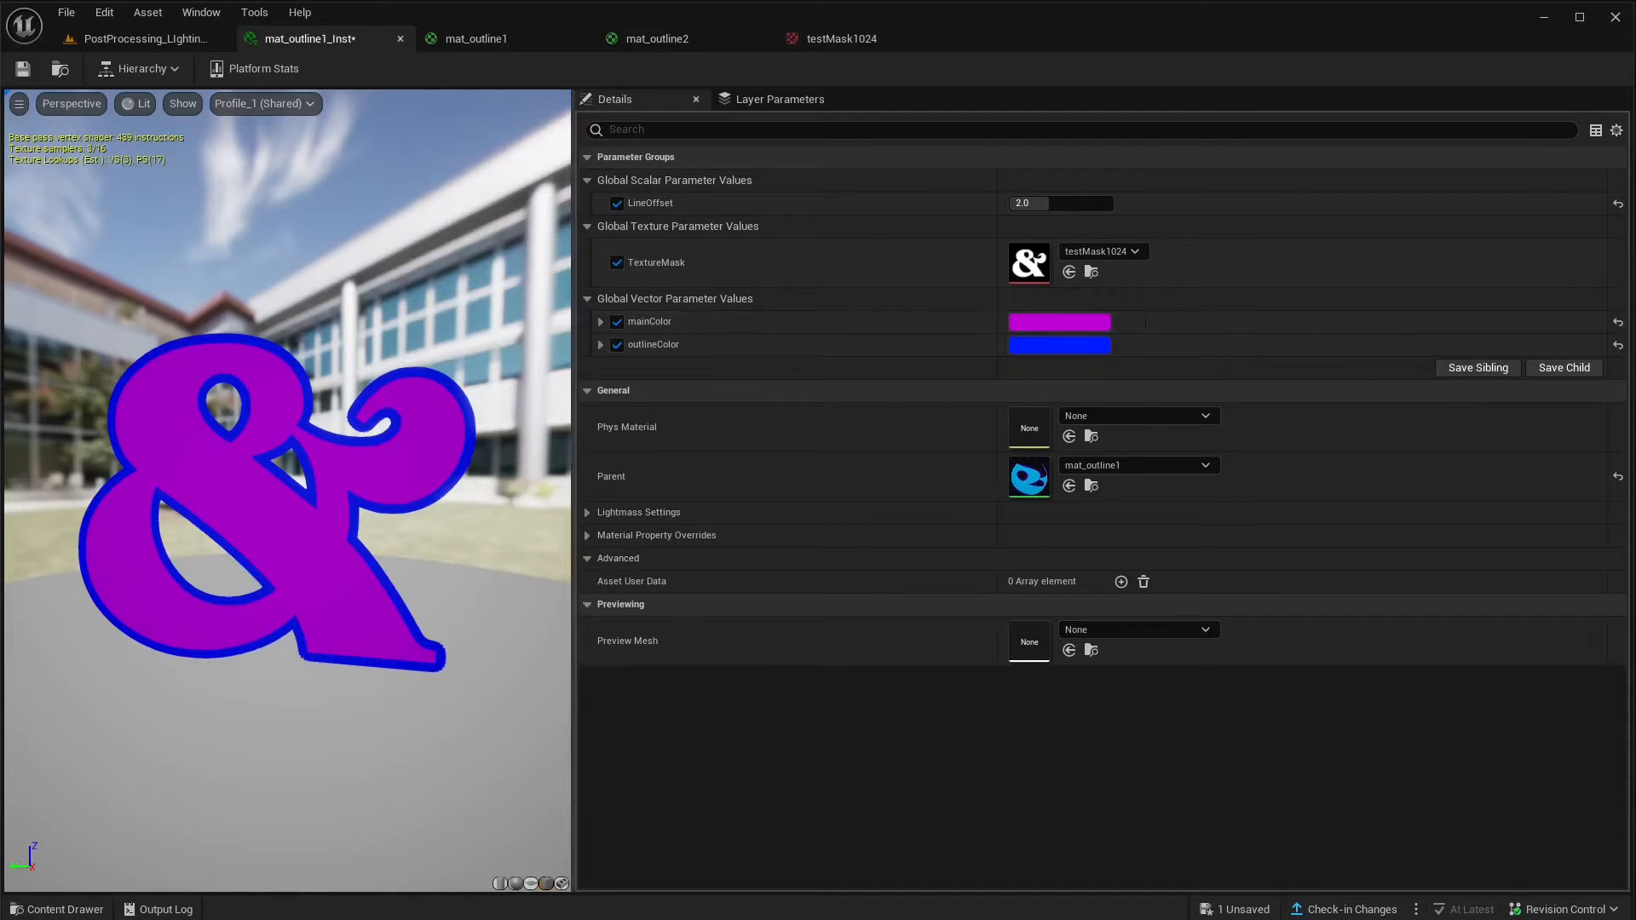
- Try a red mainColor and a yellow outlineColor on the material instance, discarding each color change
{"action": "left_click", "coordinate": [1059, 321]}
{"action": "left_click_drag", "start_coordinate": [1204, 474], "coordinate": [1207, 474]}
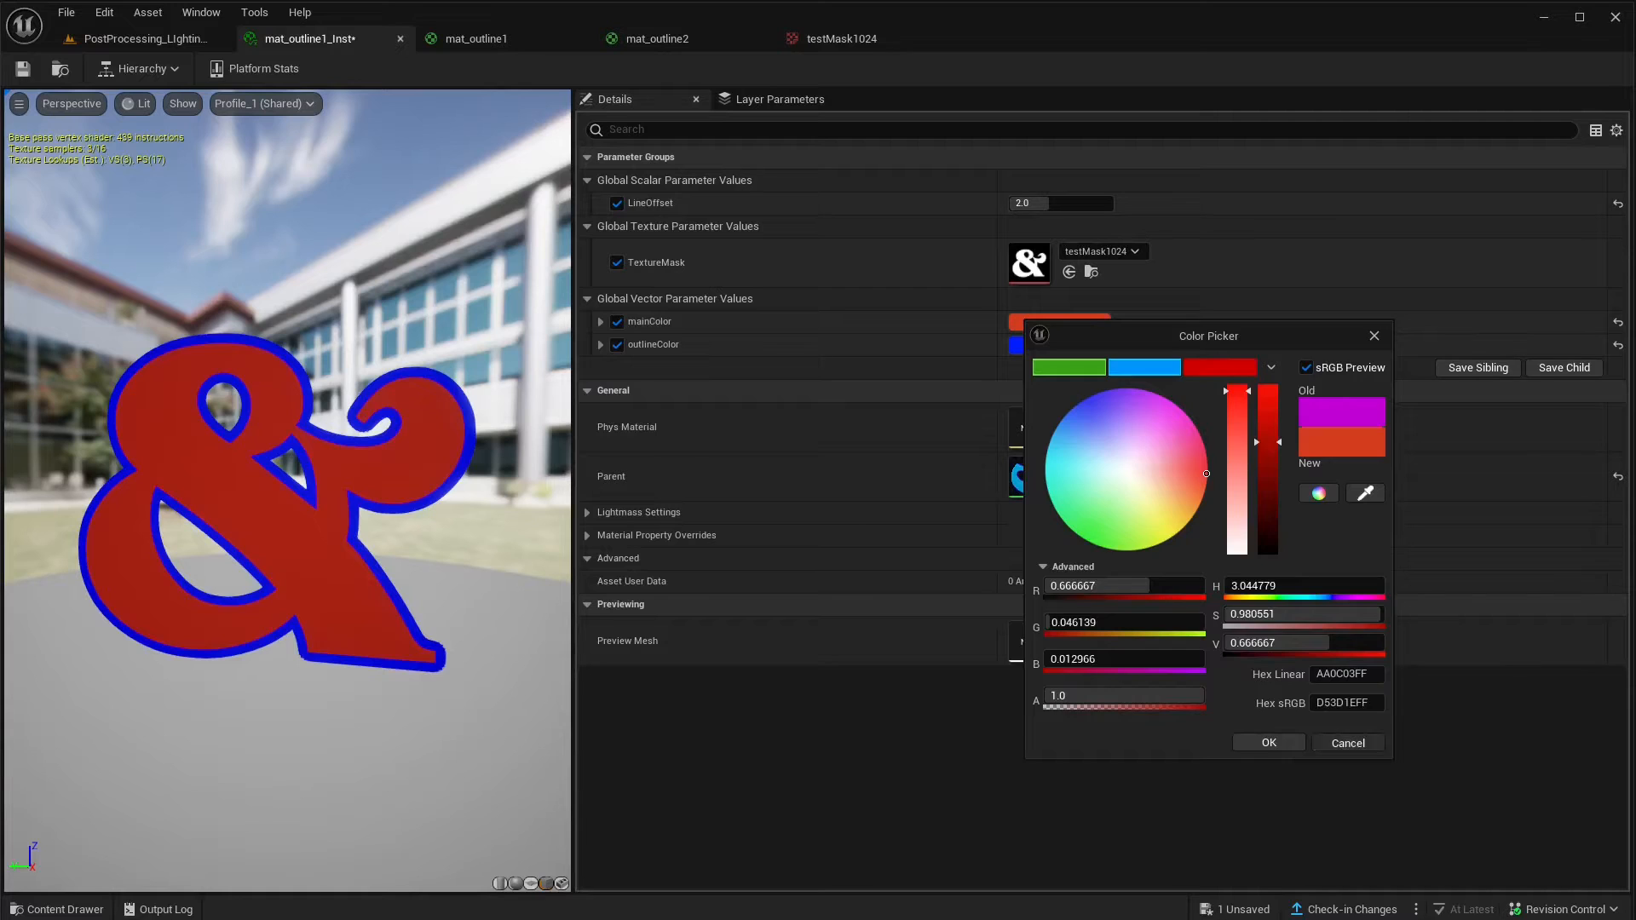
{"action": "left_click", "coordinate": [1348, 742]}
{"action": "left_click", "coordinate": [1060, 344]}
{"action": "left_click", "coordinate": [1224, 561]}
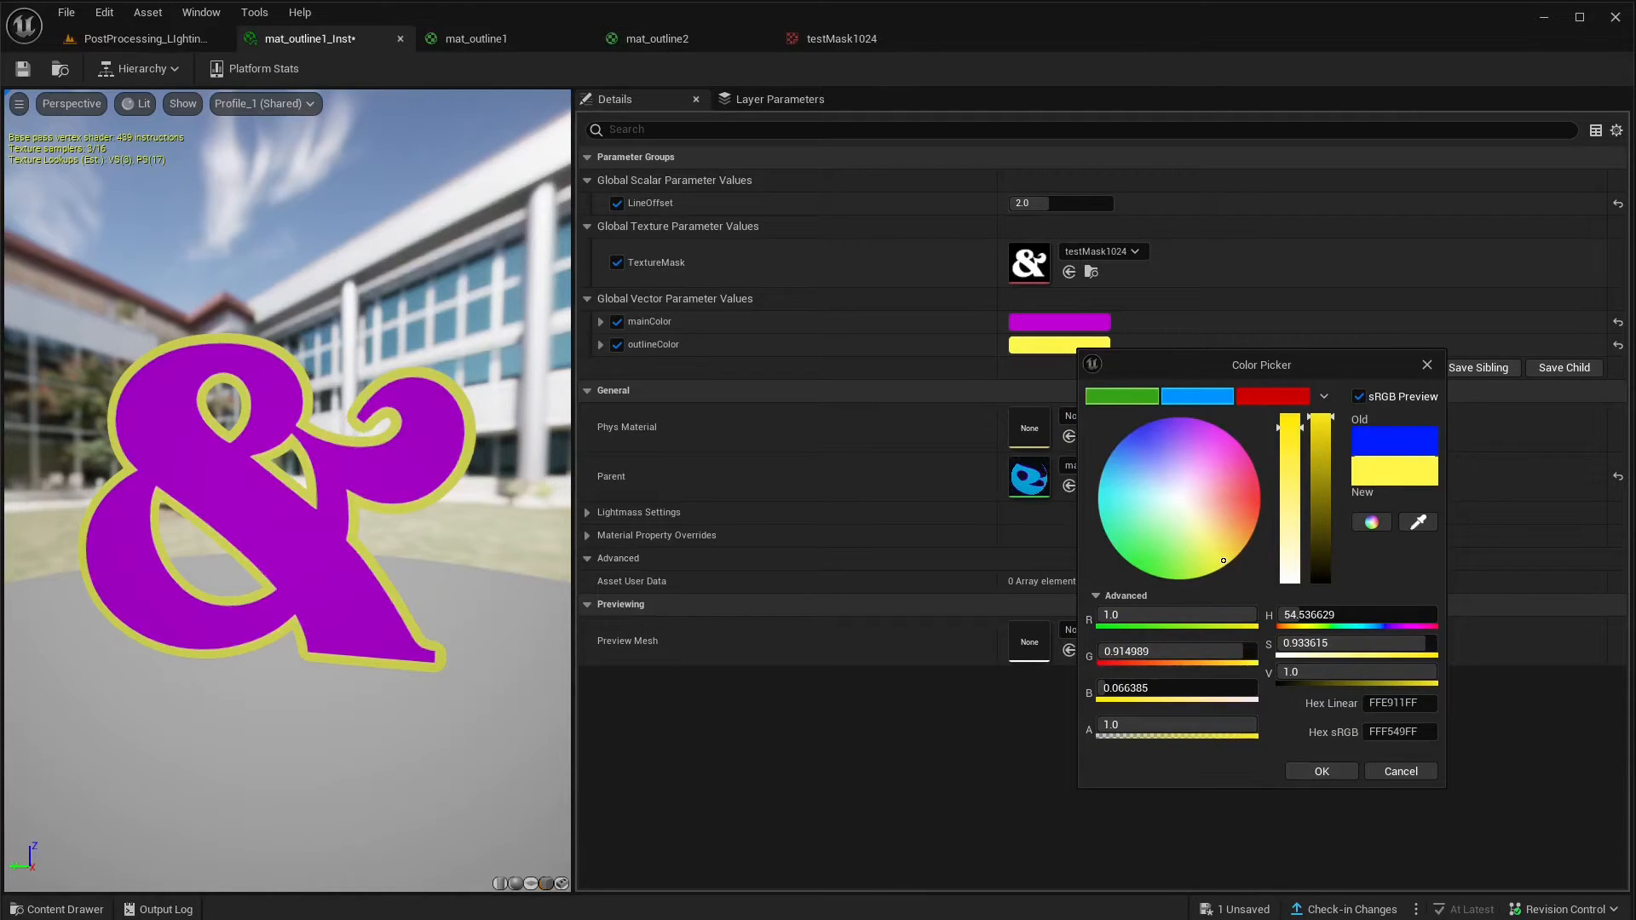
{"action": "left_click", "coordinate": [1401, 772]}
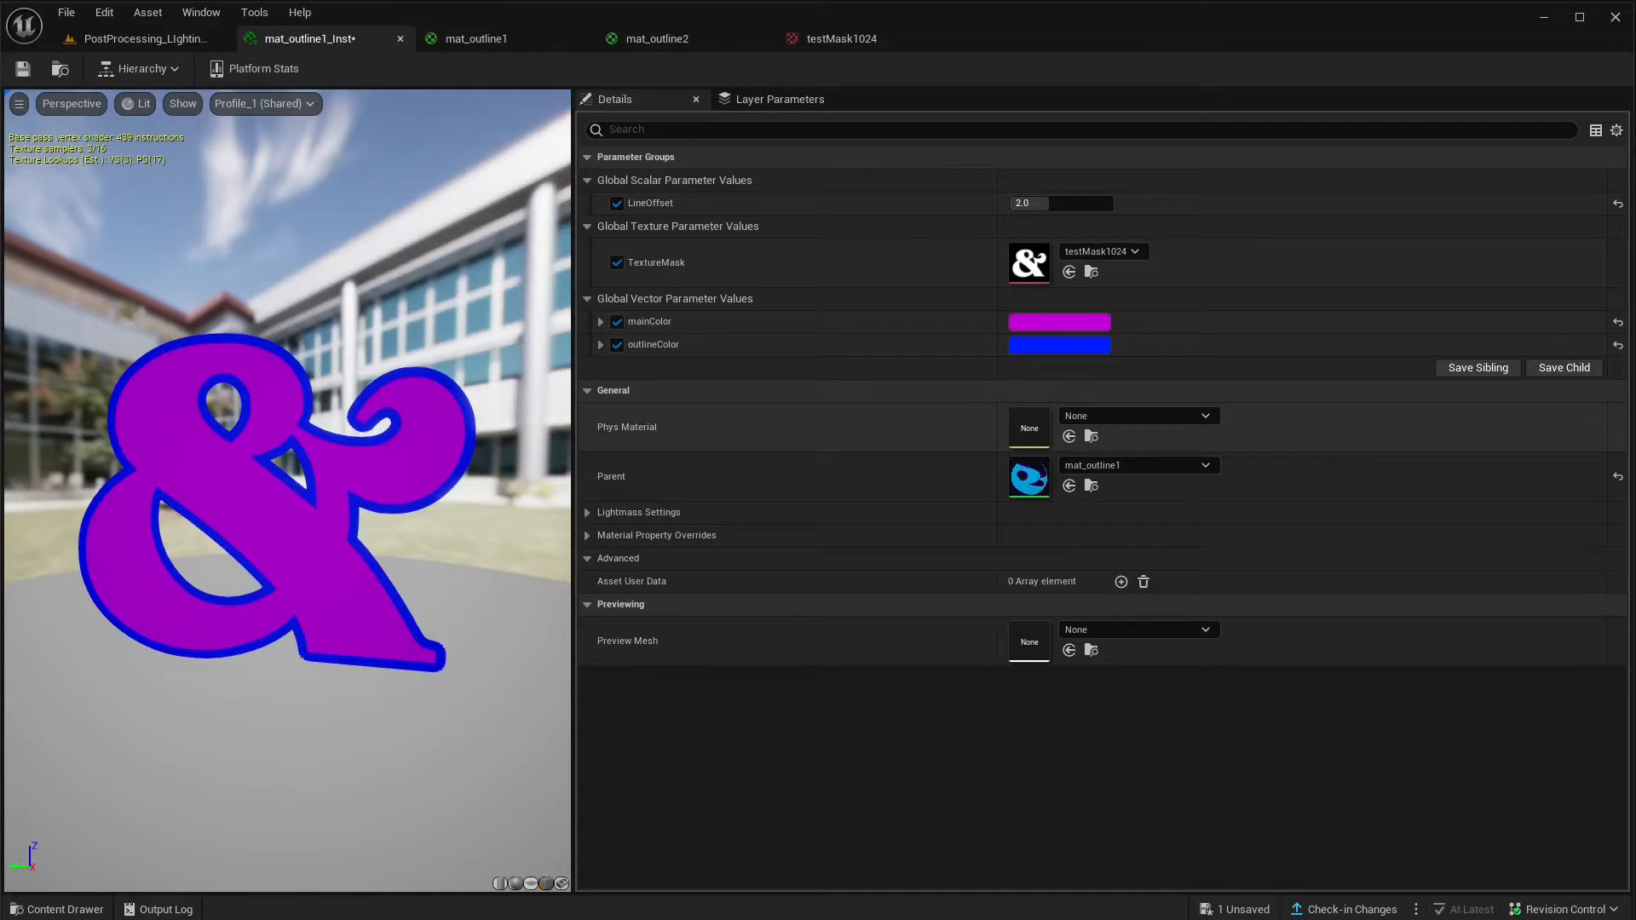
- Open the mat_outline1 material and examine how mainColor, outlineColor and the mask's Texture Sample feed the Lerp into Base Color
{"action": "left_click", "coordinate": [507, 39]}
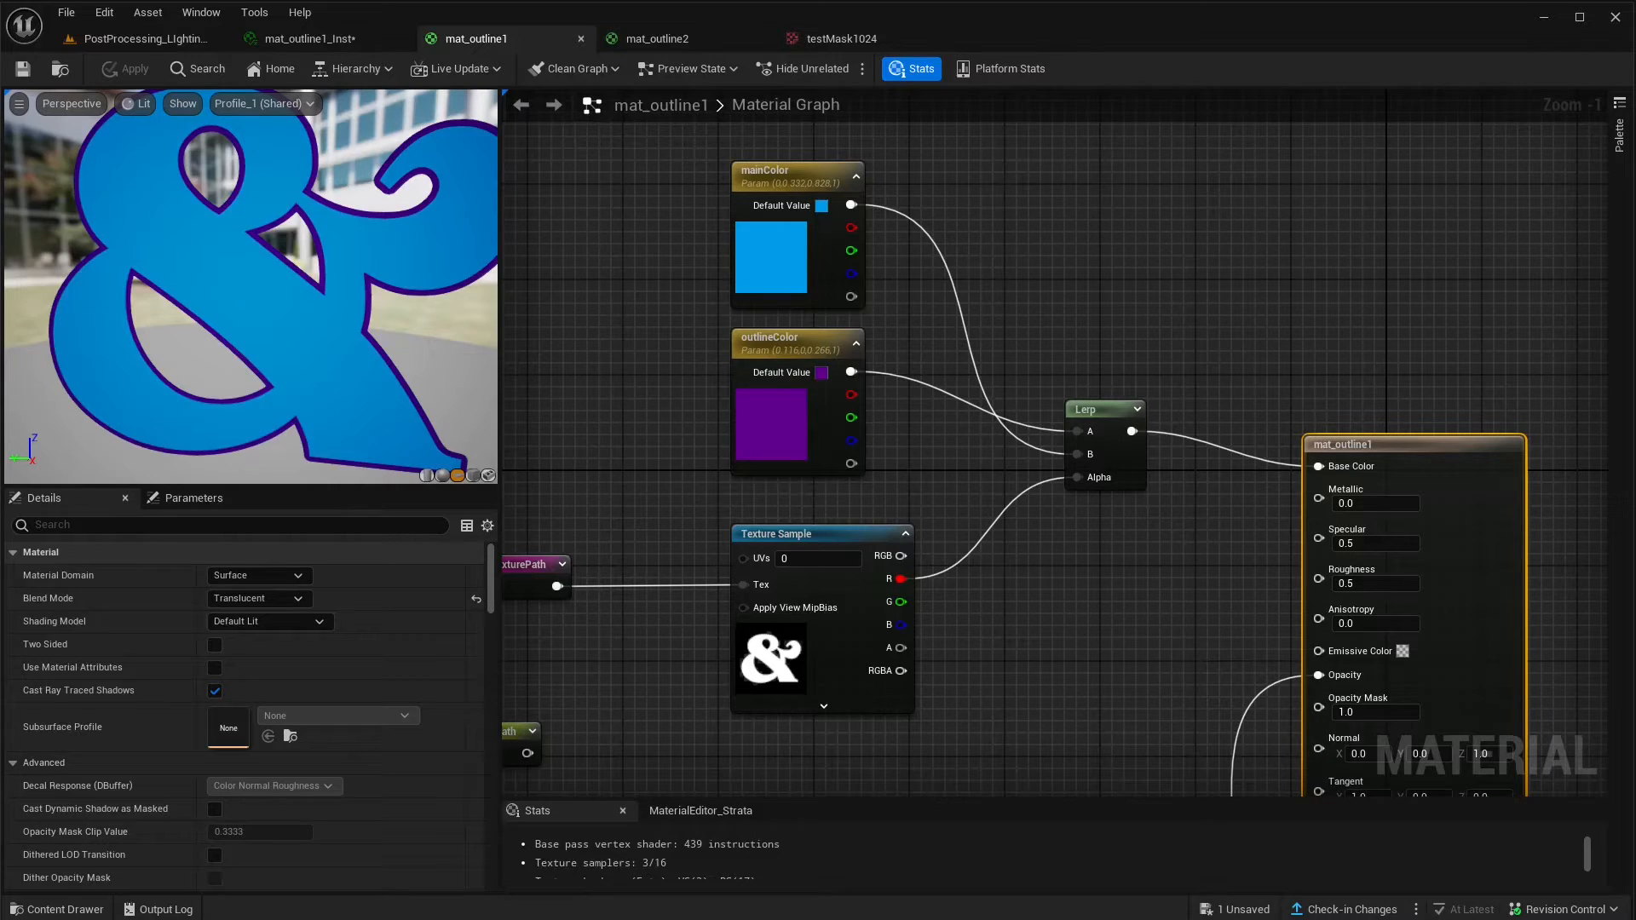
{"action": "right_click_drag", "start_coordinate": [641, 355], "coordinate": [603, 348]}
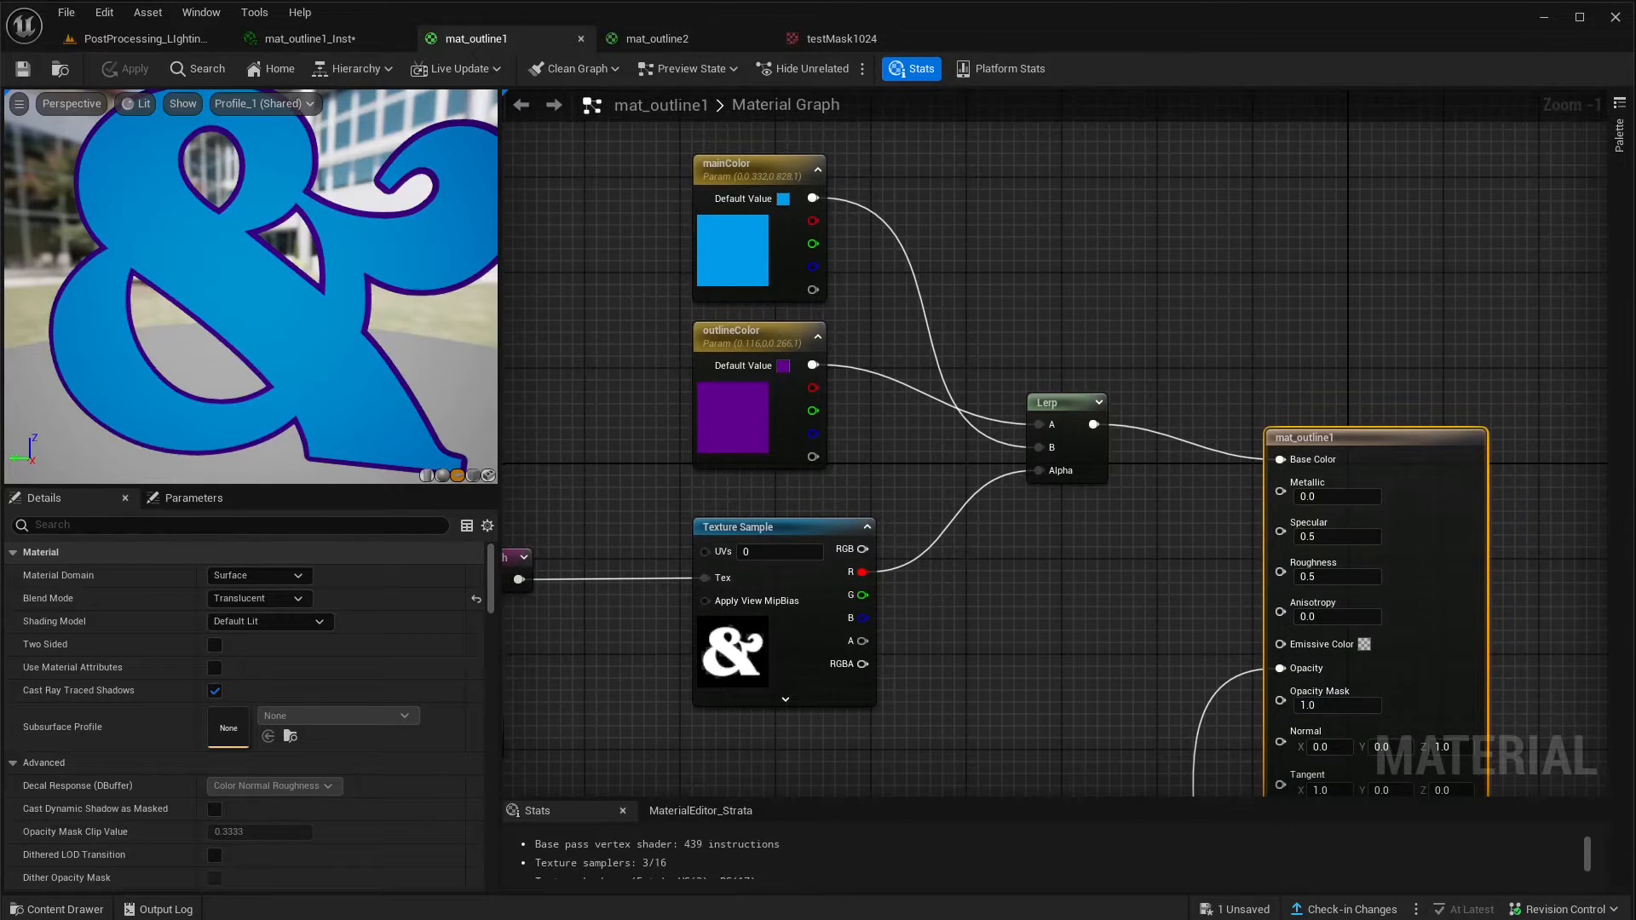
{"action": "right_click_drag", "start_coordinate": [721, 522], "coordinate": [1184, 474]}
{"action": "right_click_drag", "start_coordinate": [818, 554], "coordinate": [657, 536]}
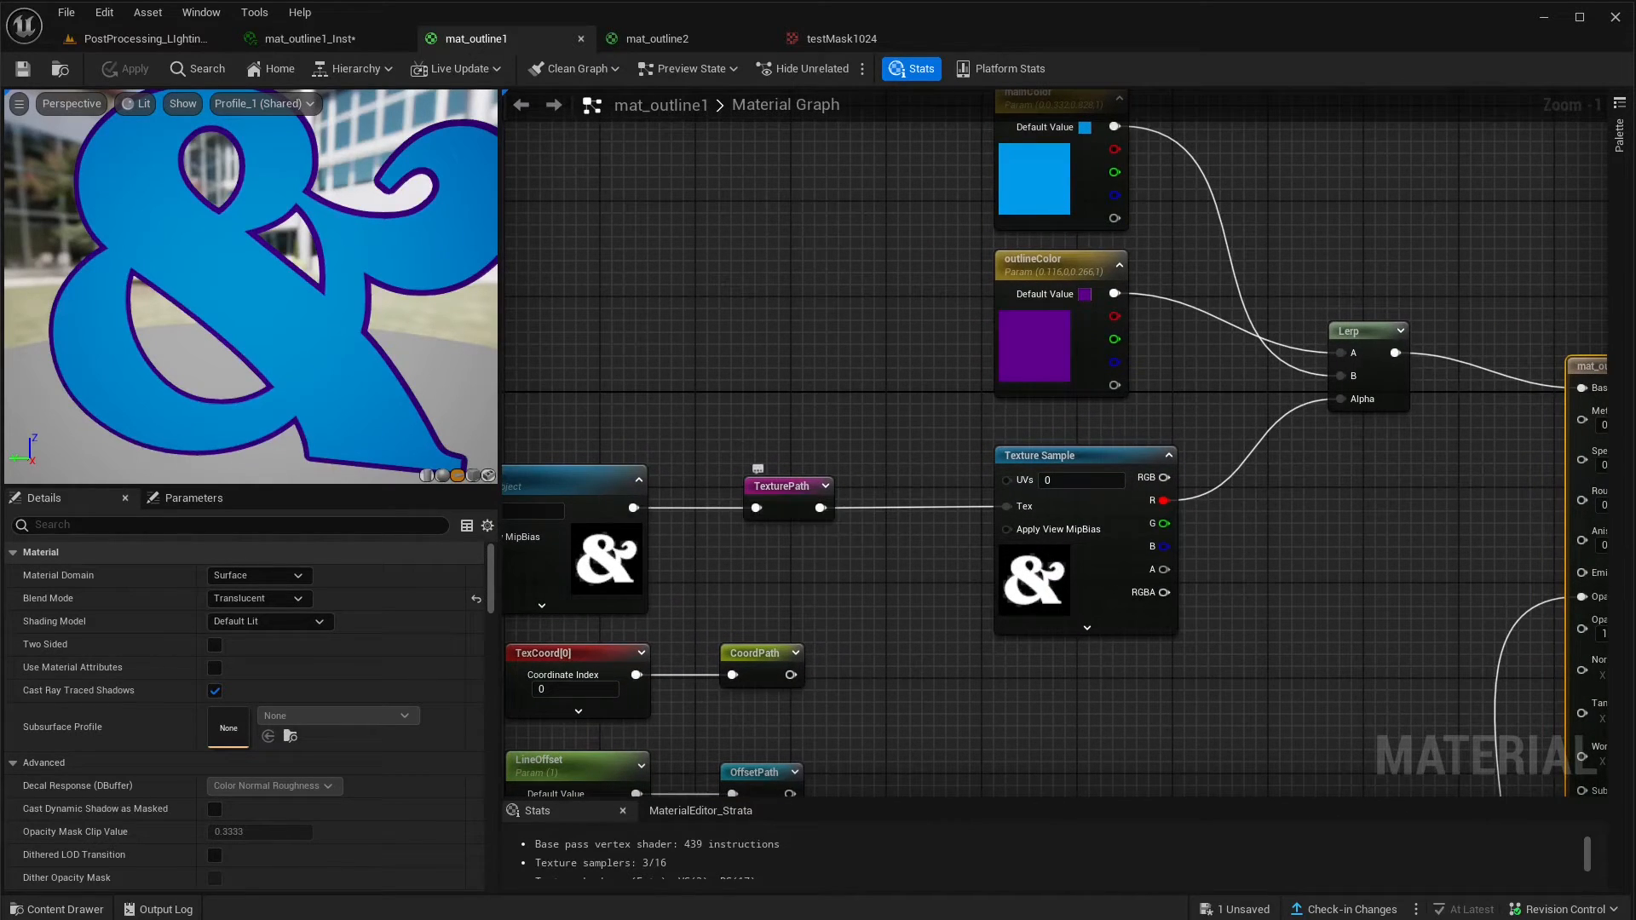
{"action": "right_click_drag", "start_coordinate": [864, 528], "coordinate": [732, 539]}
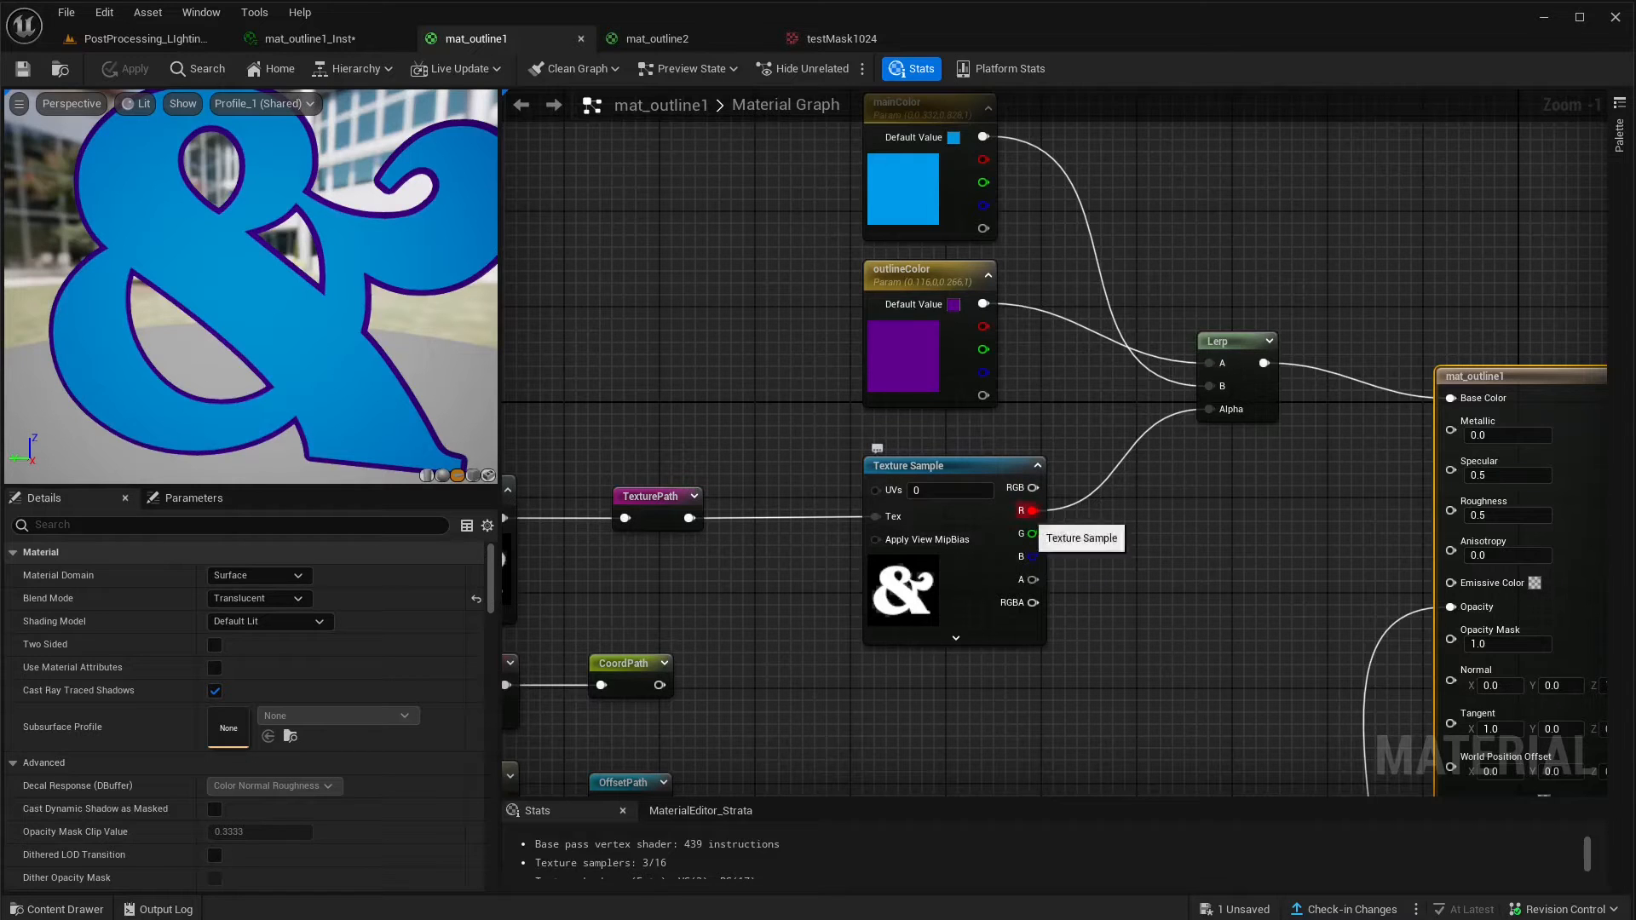
{"action": "right_click_drag", "start_coordinate": [1180, 456], "coordinate": [1080, 531]}
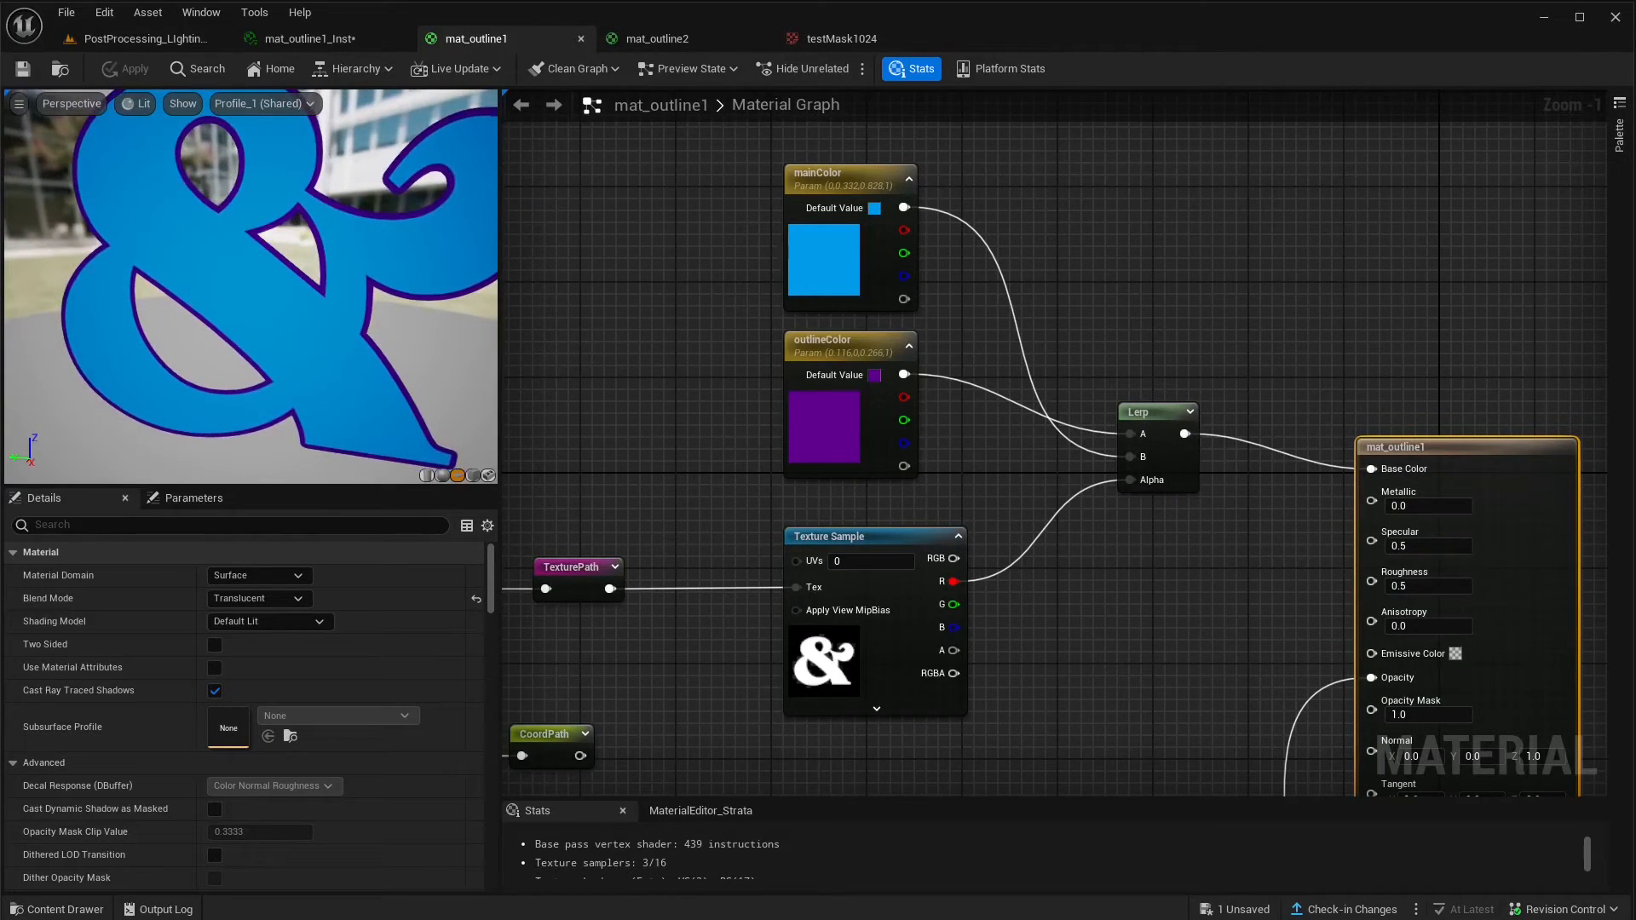
{"action": "right_click_drag", "start_coordinate": [1149, 557], "coordinate": [1076, 503]}
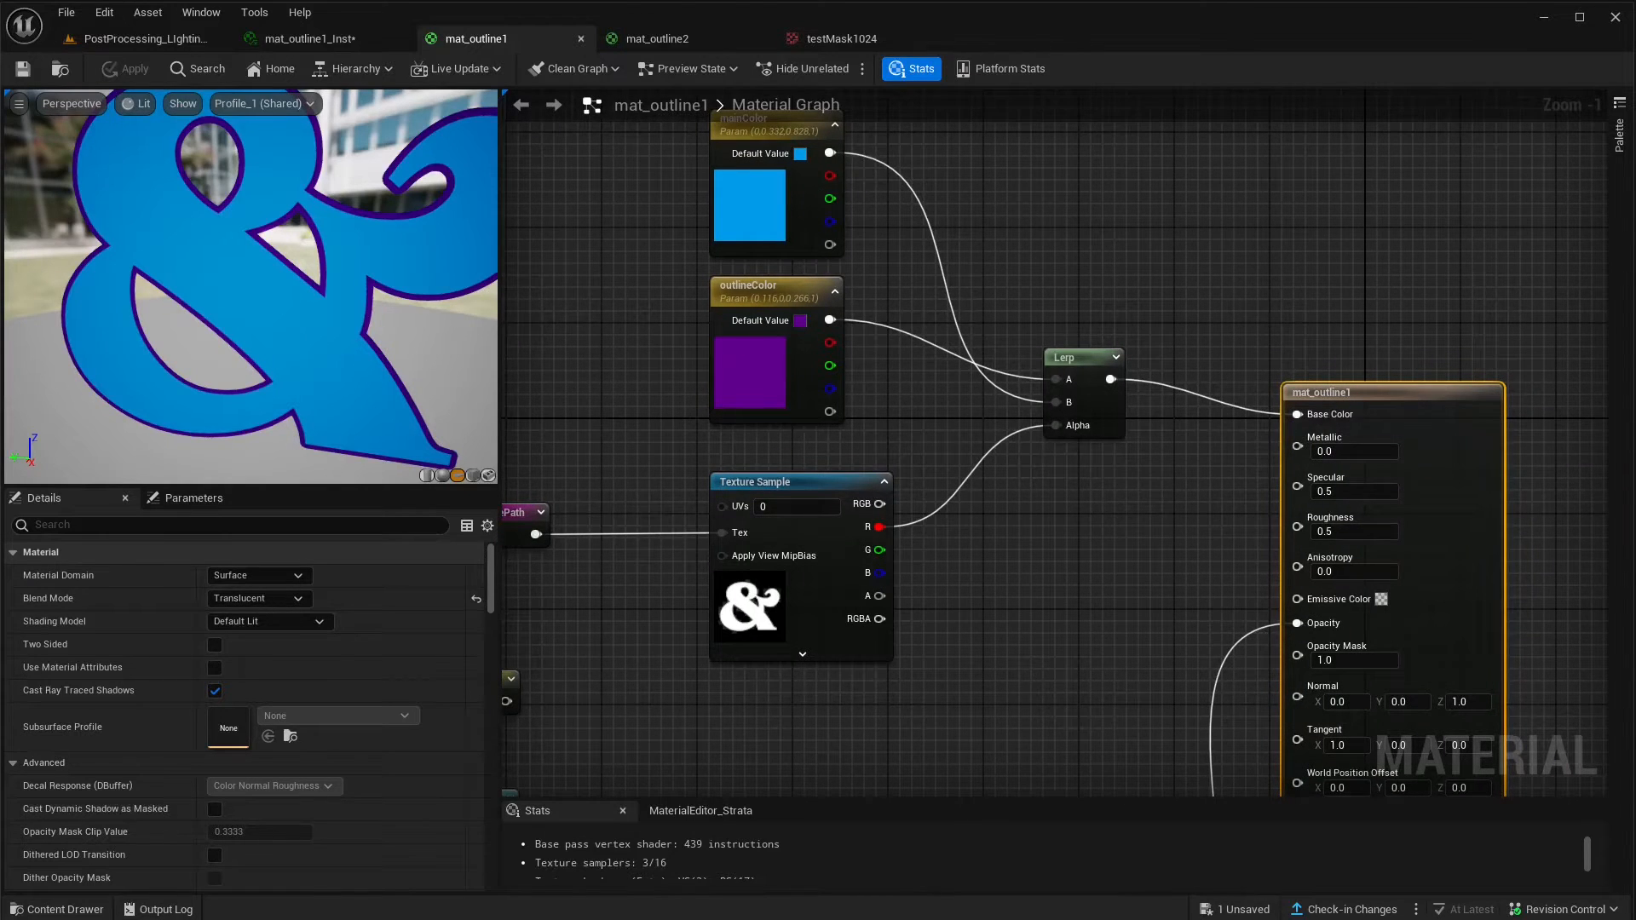
{"action": "right_click_drag", "start_coordinate": [997, 617], "coordinate": [1009, 536]}
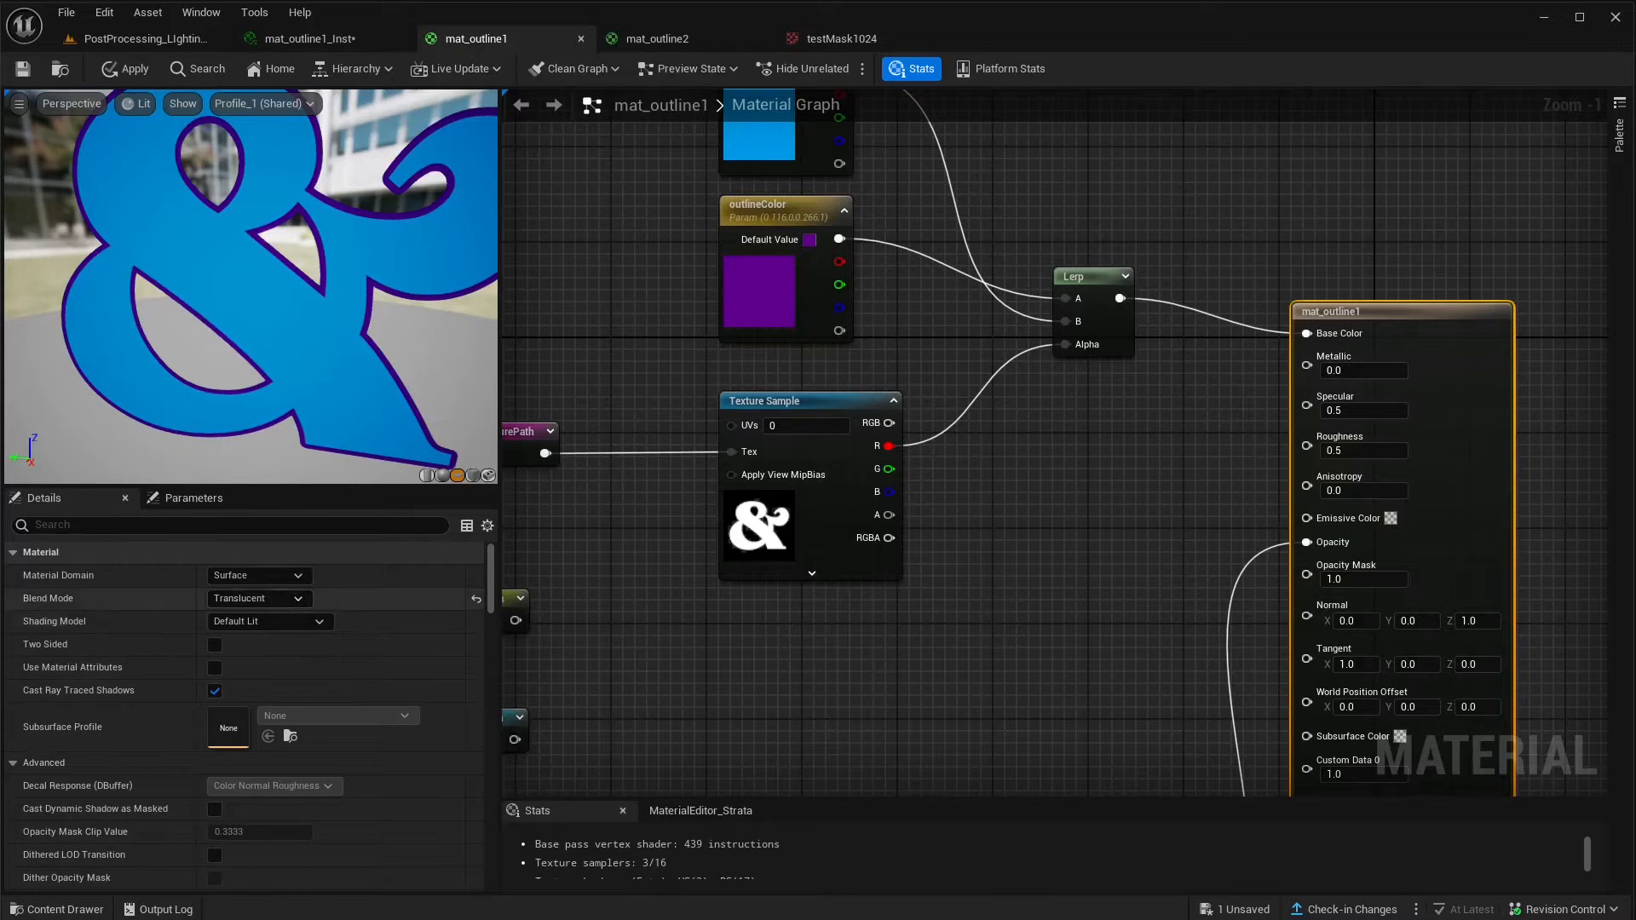
- Review the TextureMask, TexCoord and LineOffset inputs, and nudge the OffsetPath node beside the first Multiply in the 1,0 offset row
{"action": "right_click_drag", "start_coordinate": [1047, 567], "coordinate": [1491, 372]}
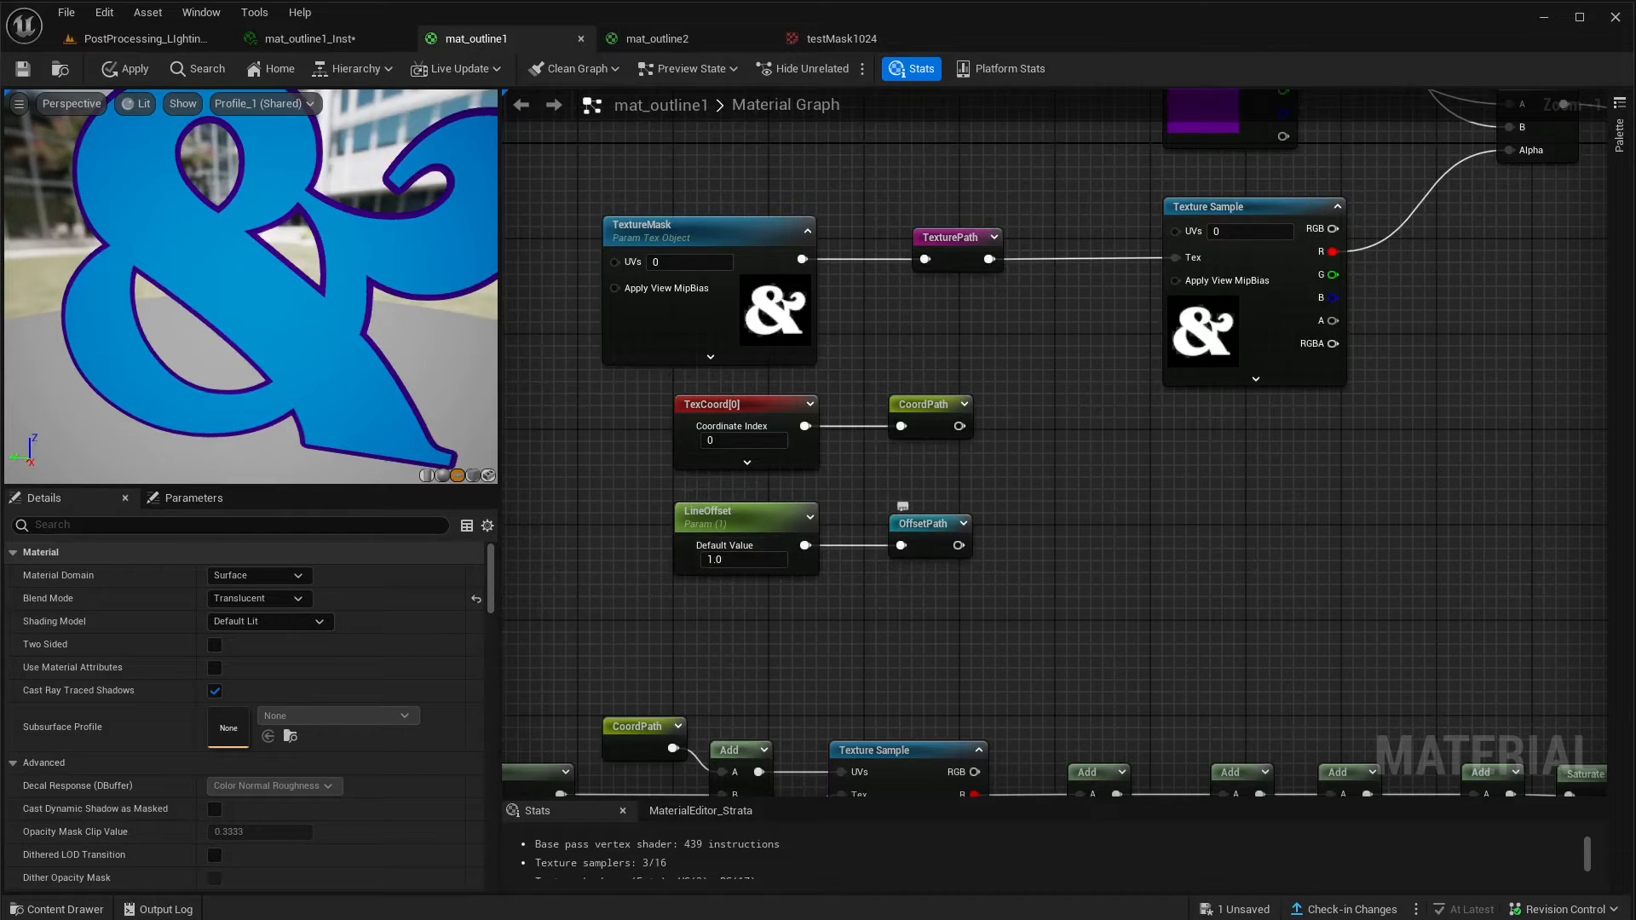
{"action": "right_click_drag", "start_coordinate": [906, 624], "coordinate": [1023, 460]}
{"action": "right_click_drag", "start_coordinate": [898, 511], "coordinate": [1301, 424]}
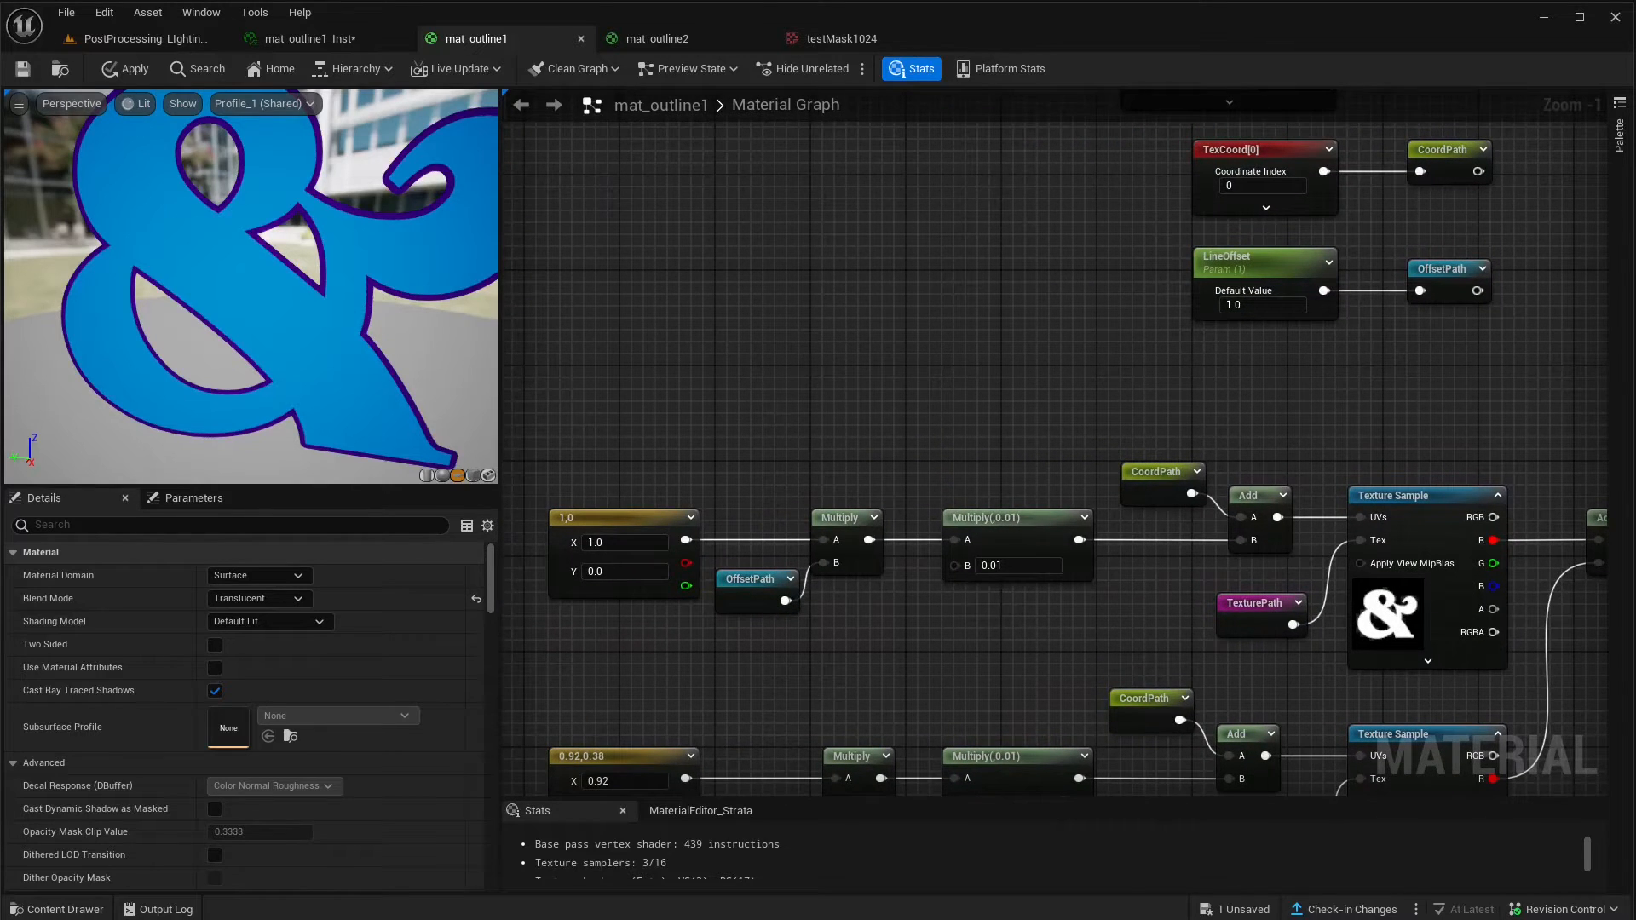
{"action": "mouse_move", "coordinate": [844, 409]}
{"action": "right_mouse_down"}
{"action": "mouse_move", "coordinate": [872, 420]}
{"action": "mouse_move", "coordinate": [861, 410]}
{"action": "right_mouse_up"}
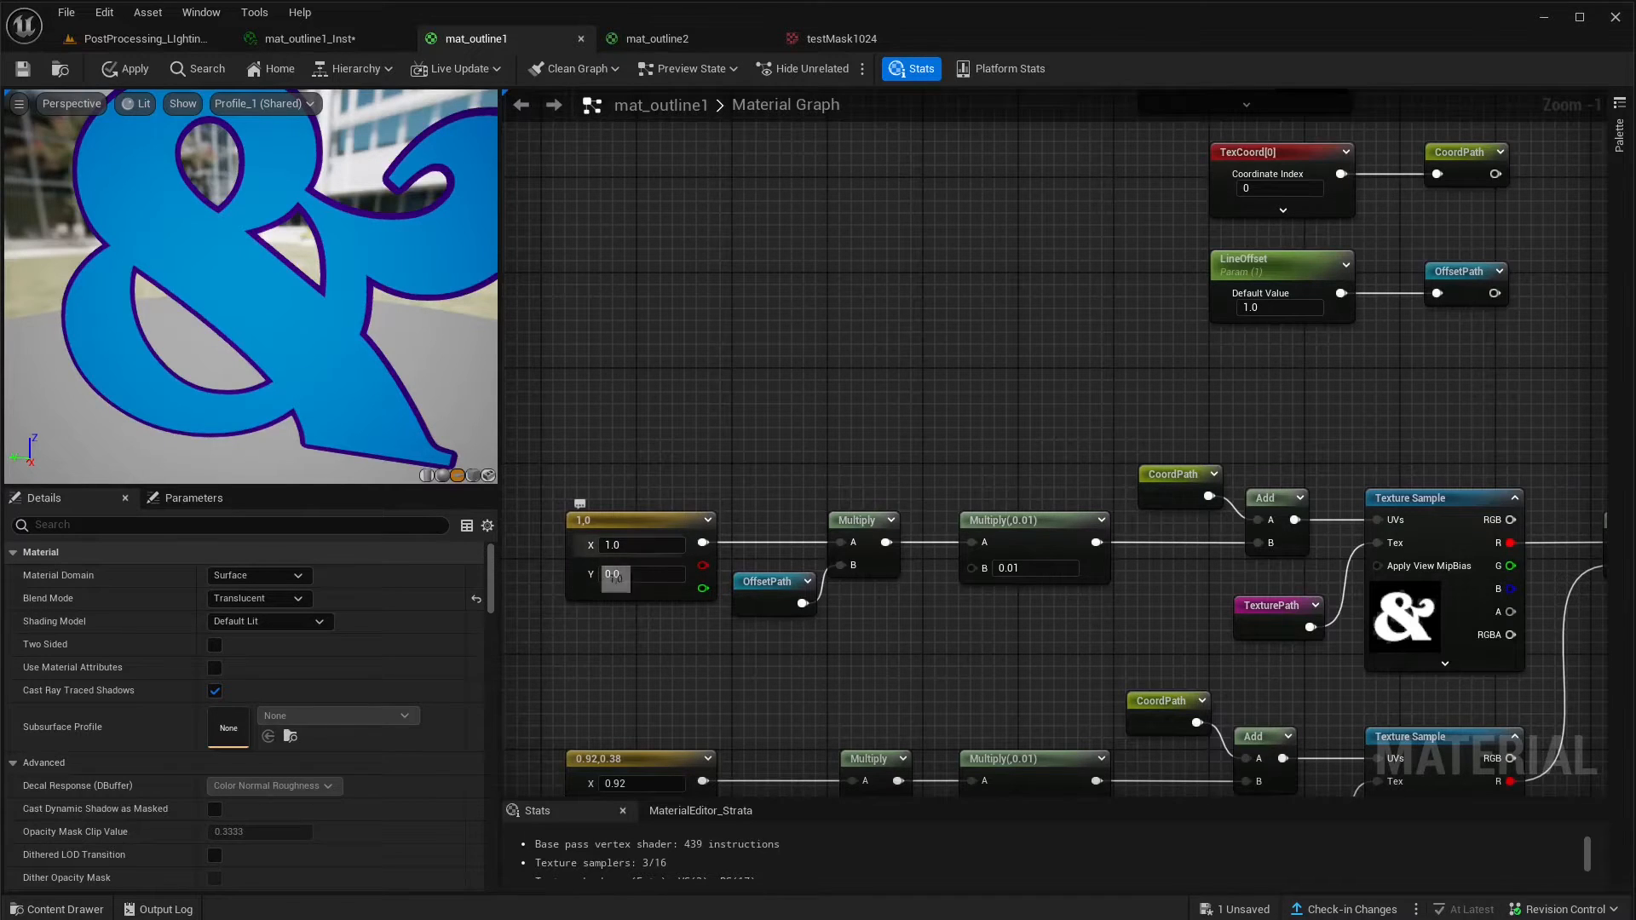
{"action": "right_click_drag", "start_coordinate": [767, 426], "coordinate": [761, 413]}
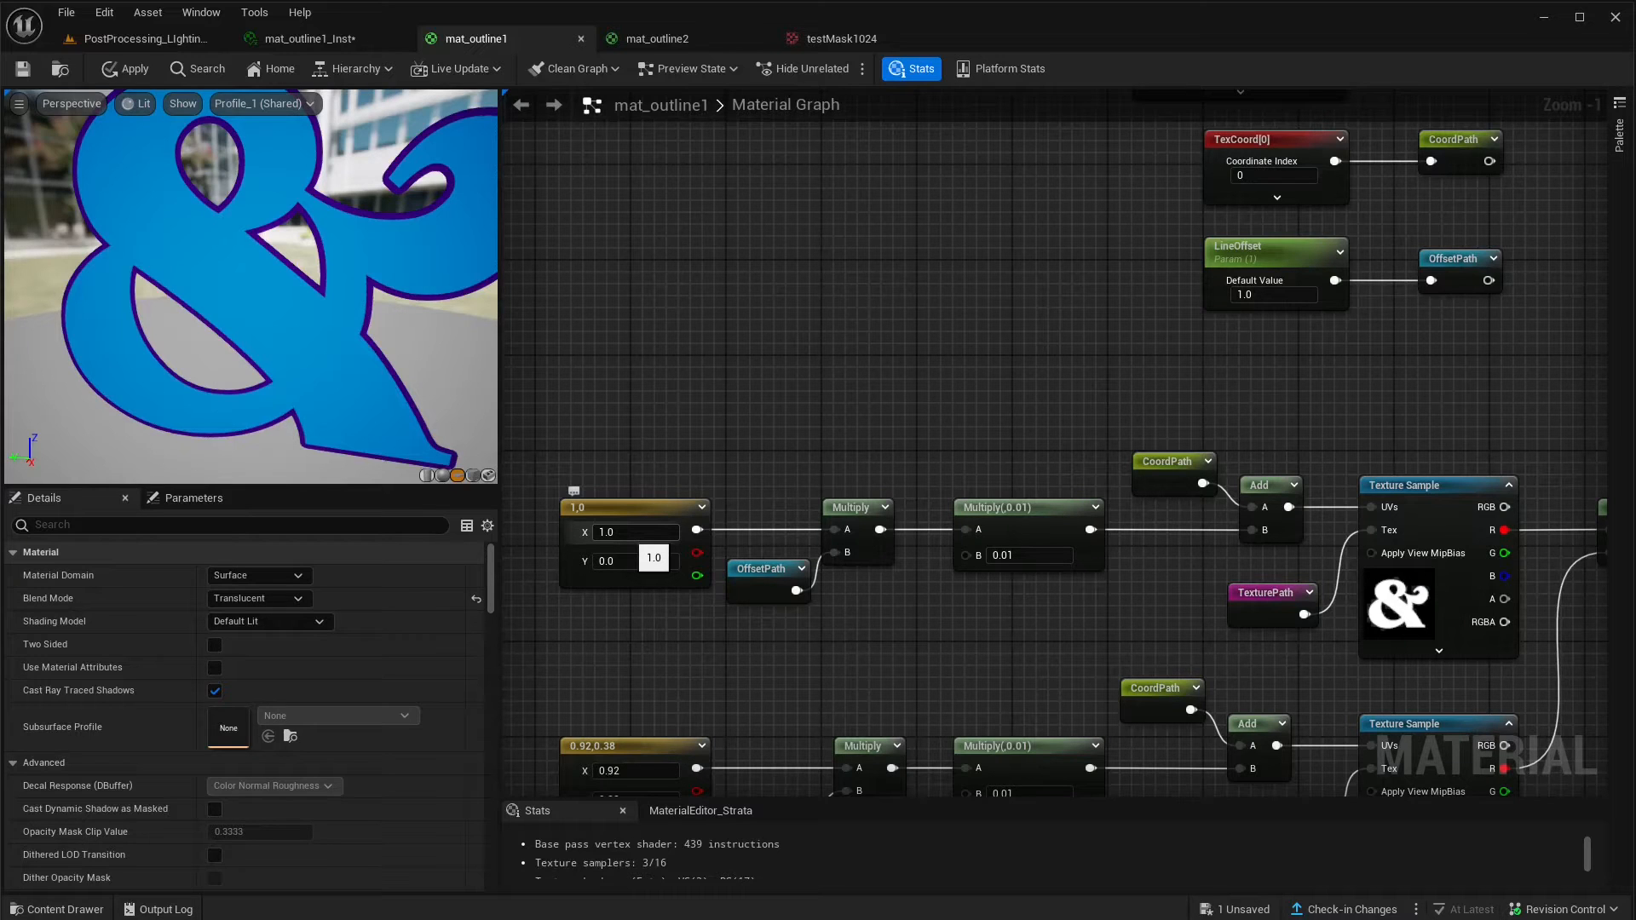
{"action": "right_click_drag", "start_coordinate": [733, 414], "coordinate": [706, 444]}
{"action": "left_click_drag", "start_coordinate": [738, 600], "coordinate": [726, 612]}
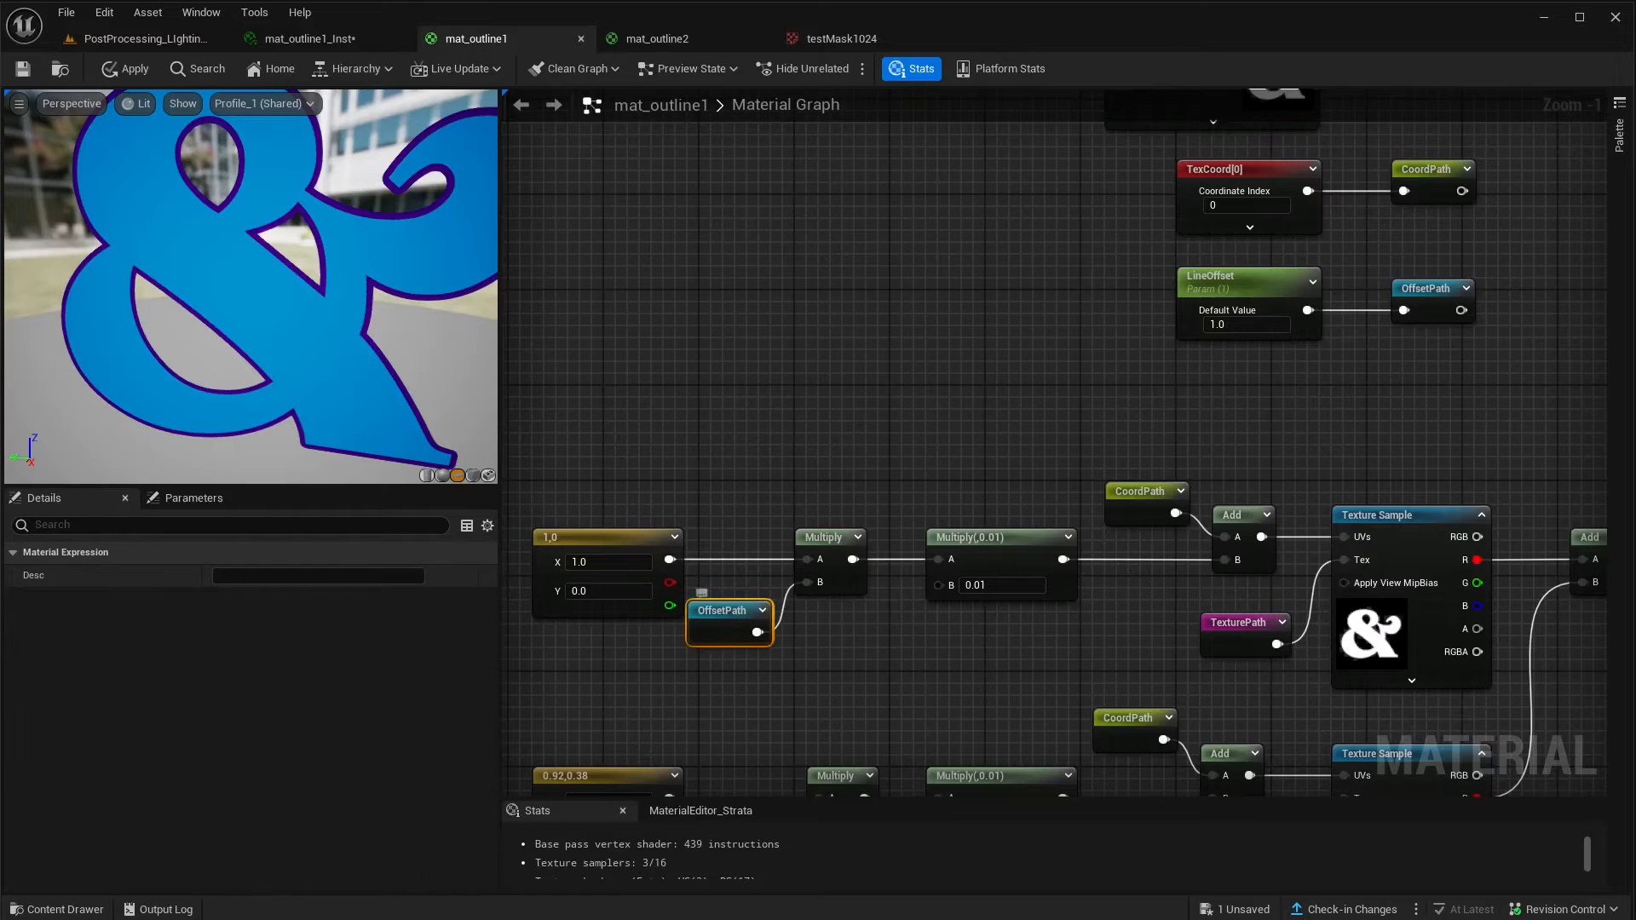
- Examine how the first offset row passes through Multiply by 0.01, CoordPath Add and Texture Sample into the chained Add nodes
{"action": "right_click_drag", "start_coordinate": [1222, 317], "coordinate": [1219, 309]}
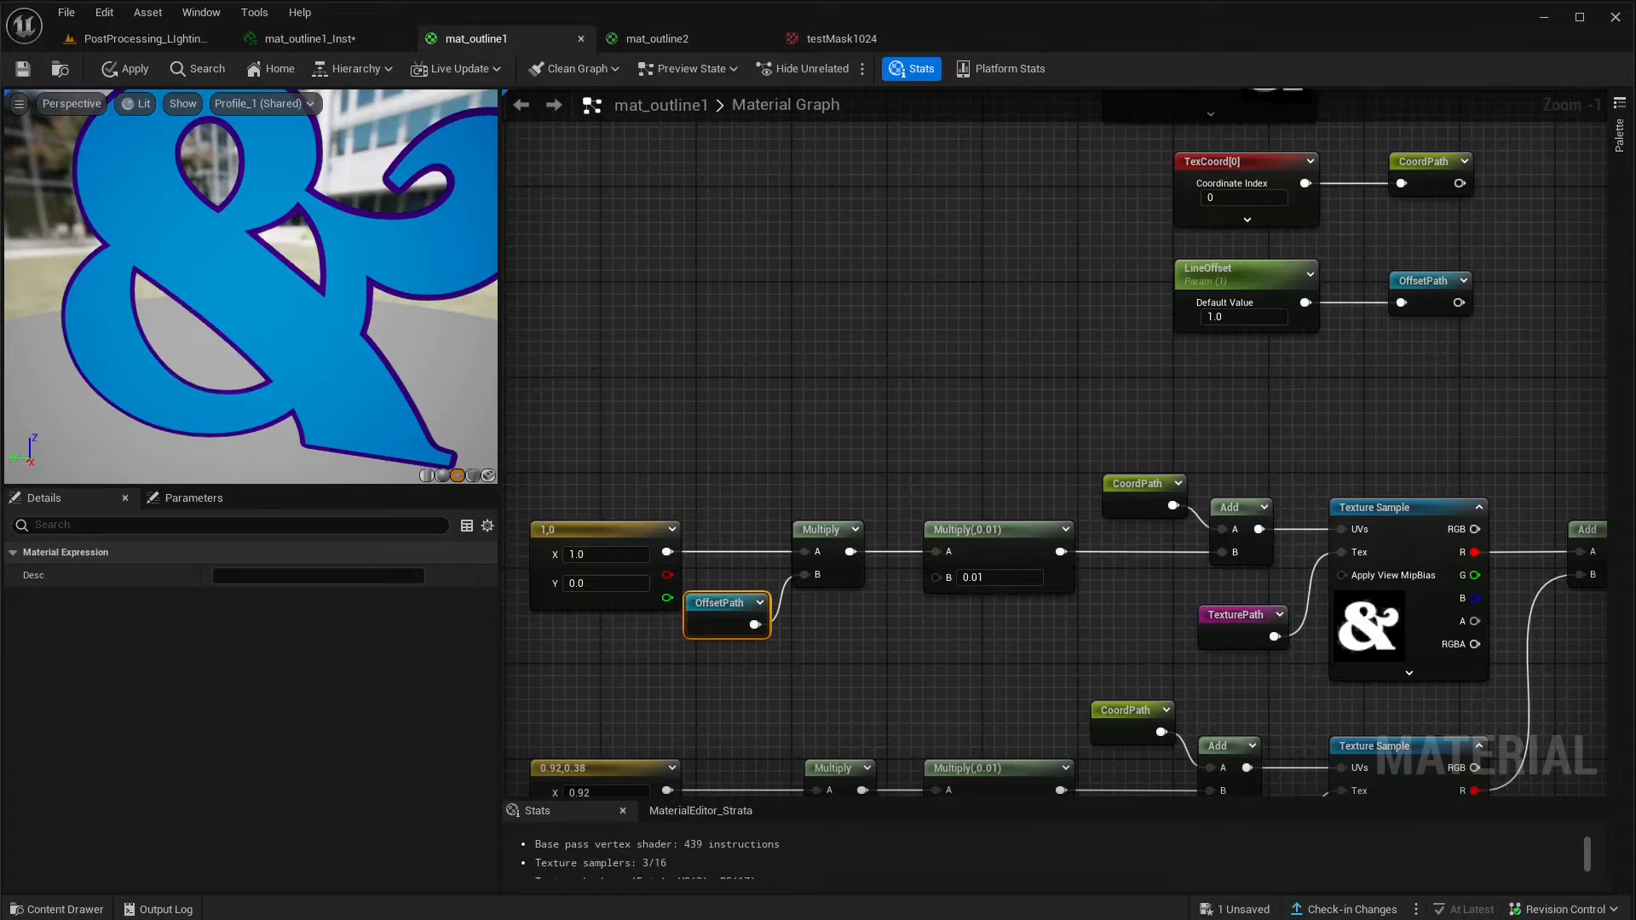
{"action": "right_click_drag", "start_coordinate": [1056, 427], "coordinate": [963, 409]}
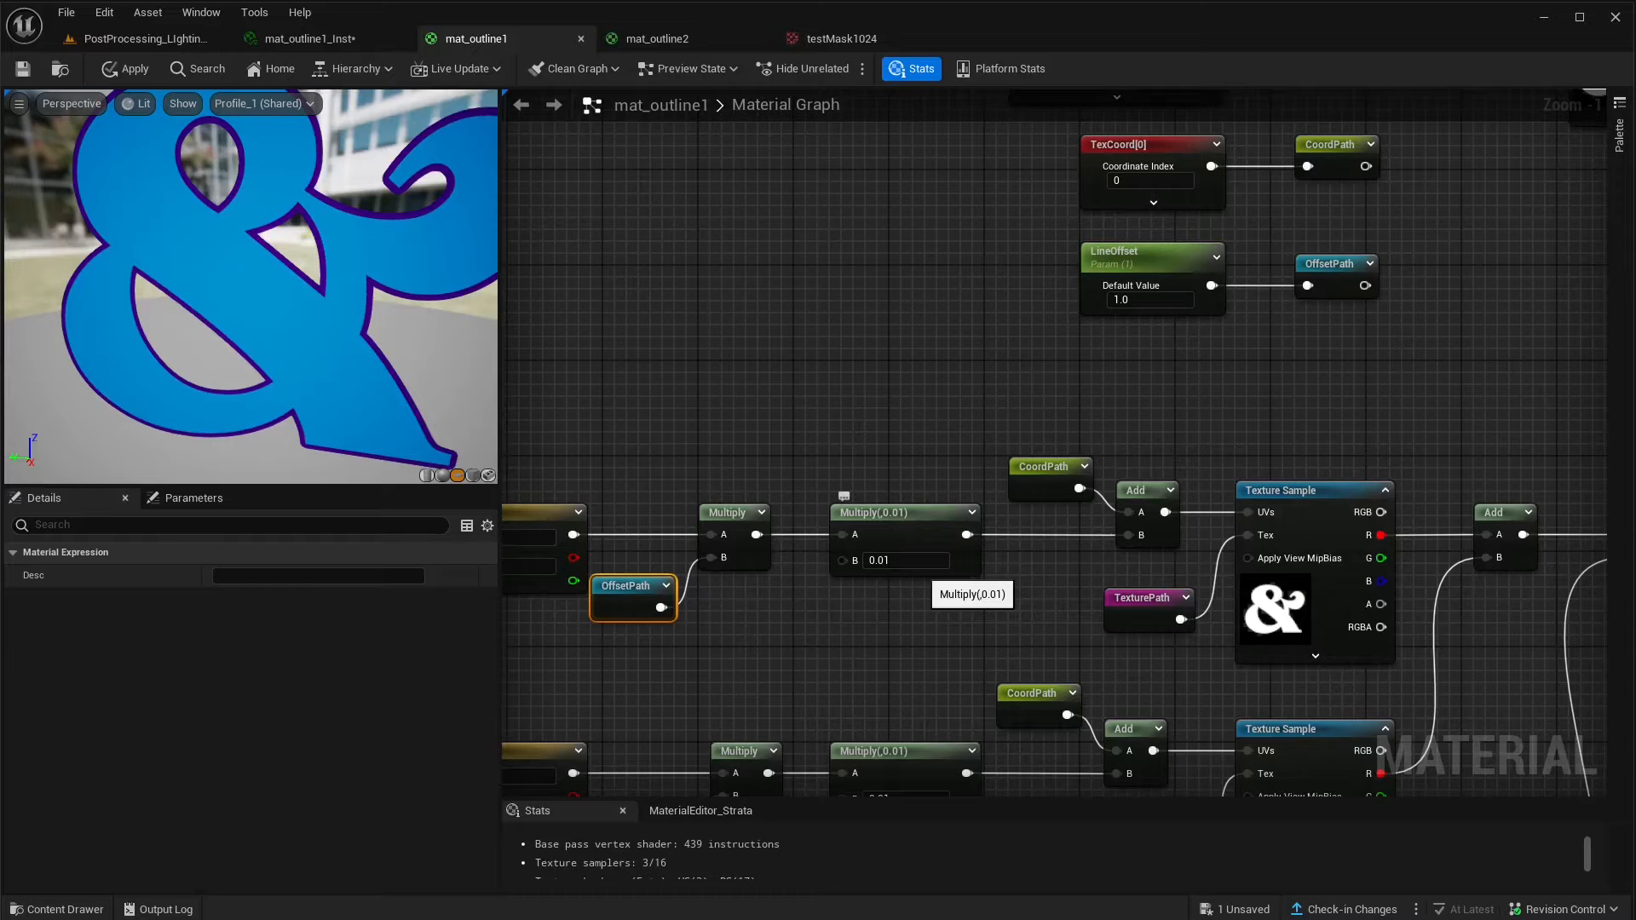
{"action": "right_click_drag", "start_coordinate": [984, 410], "coordinate": [765, 431]}
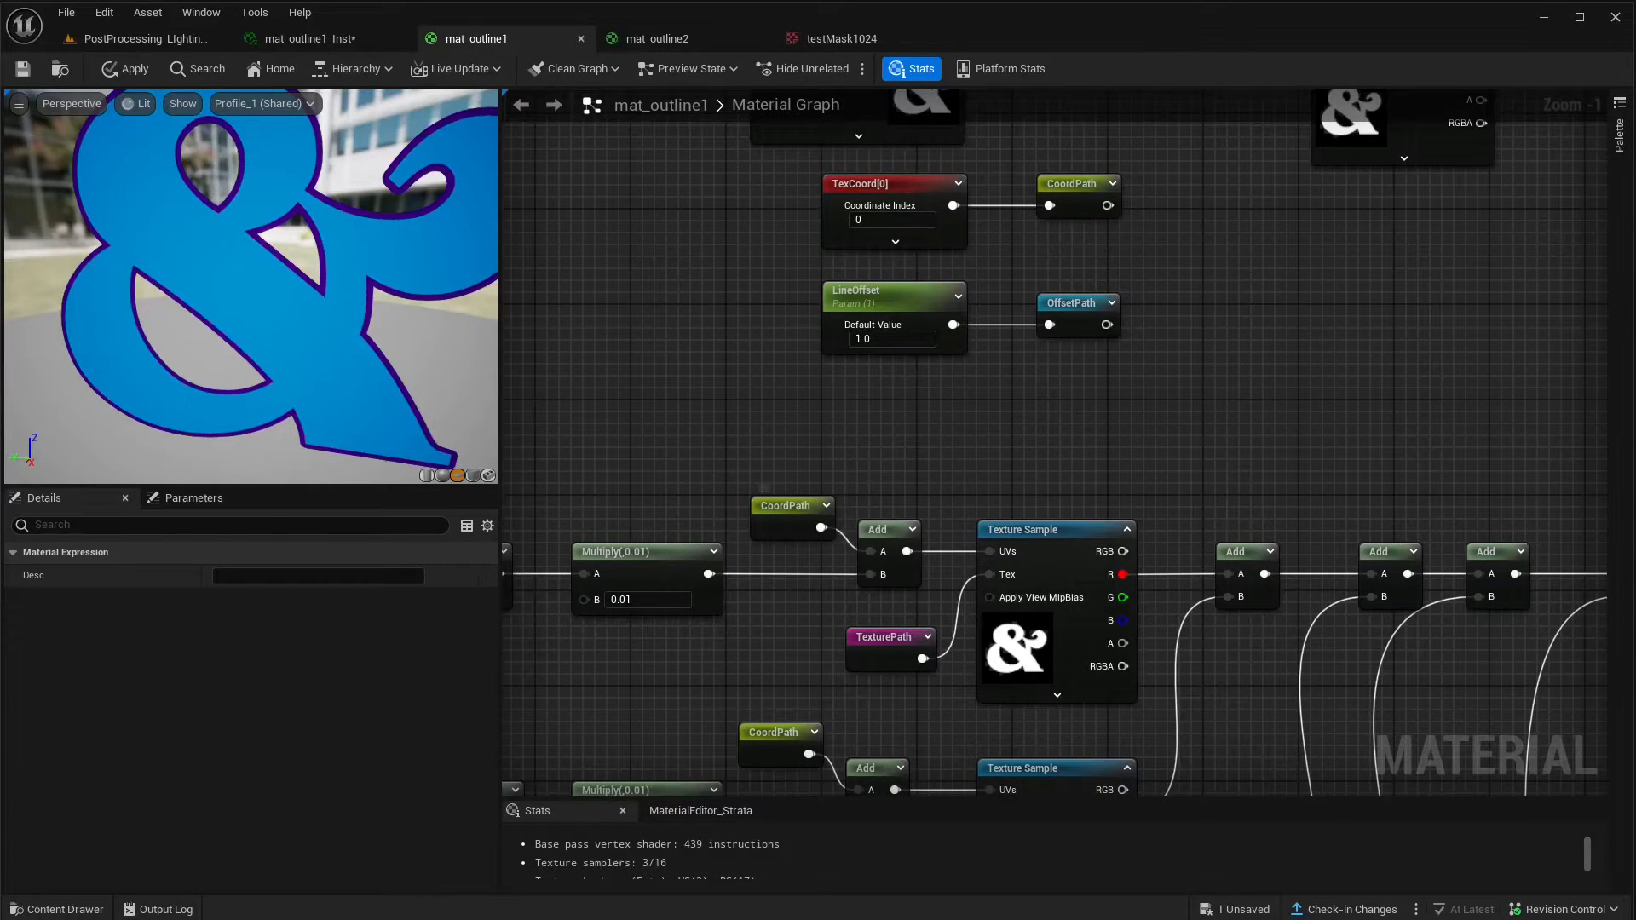
{"action": "right_click_drag", "start_coordinate": [821, 528], "coordinate": [658, 503]}
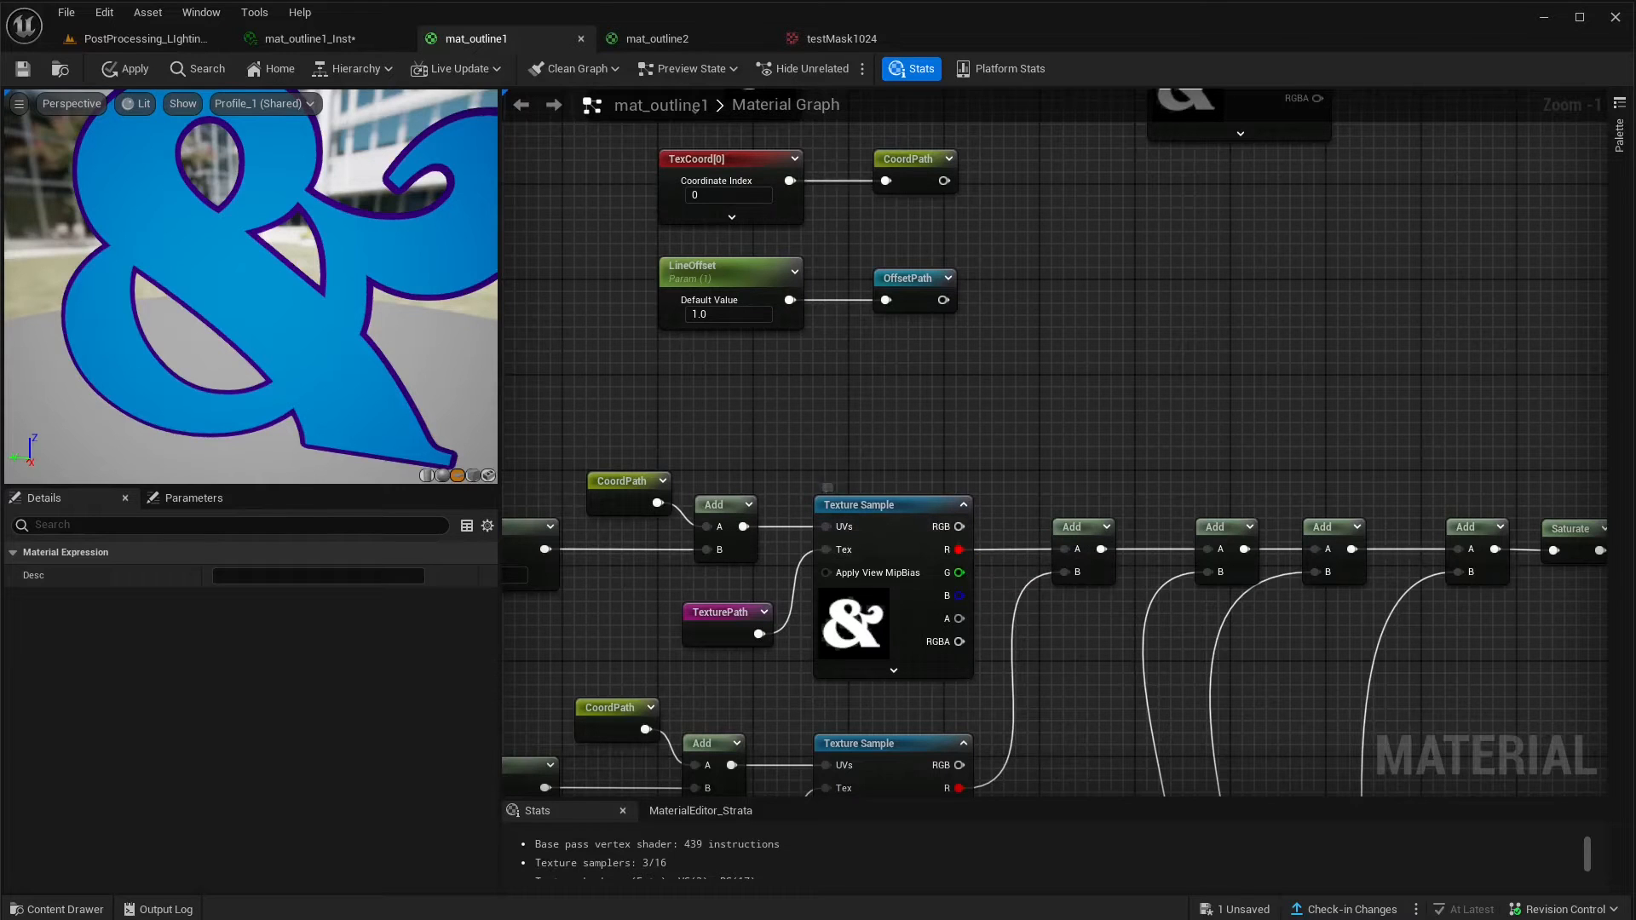
{"action": "right_click_drag", "start_coordinate": [799, 326], "coordinate": [846, 547]}
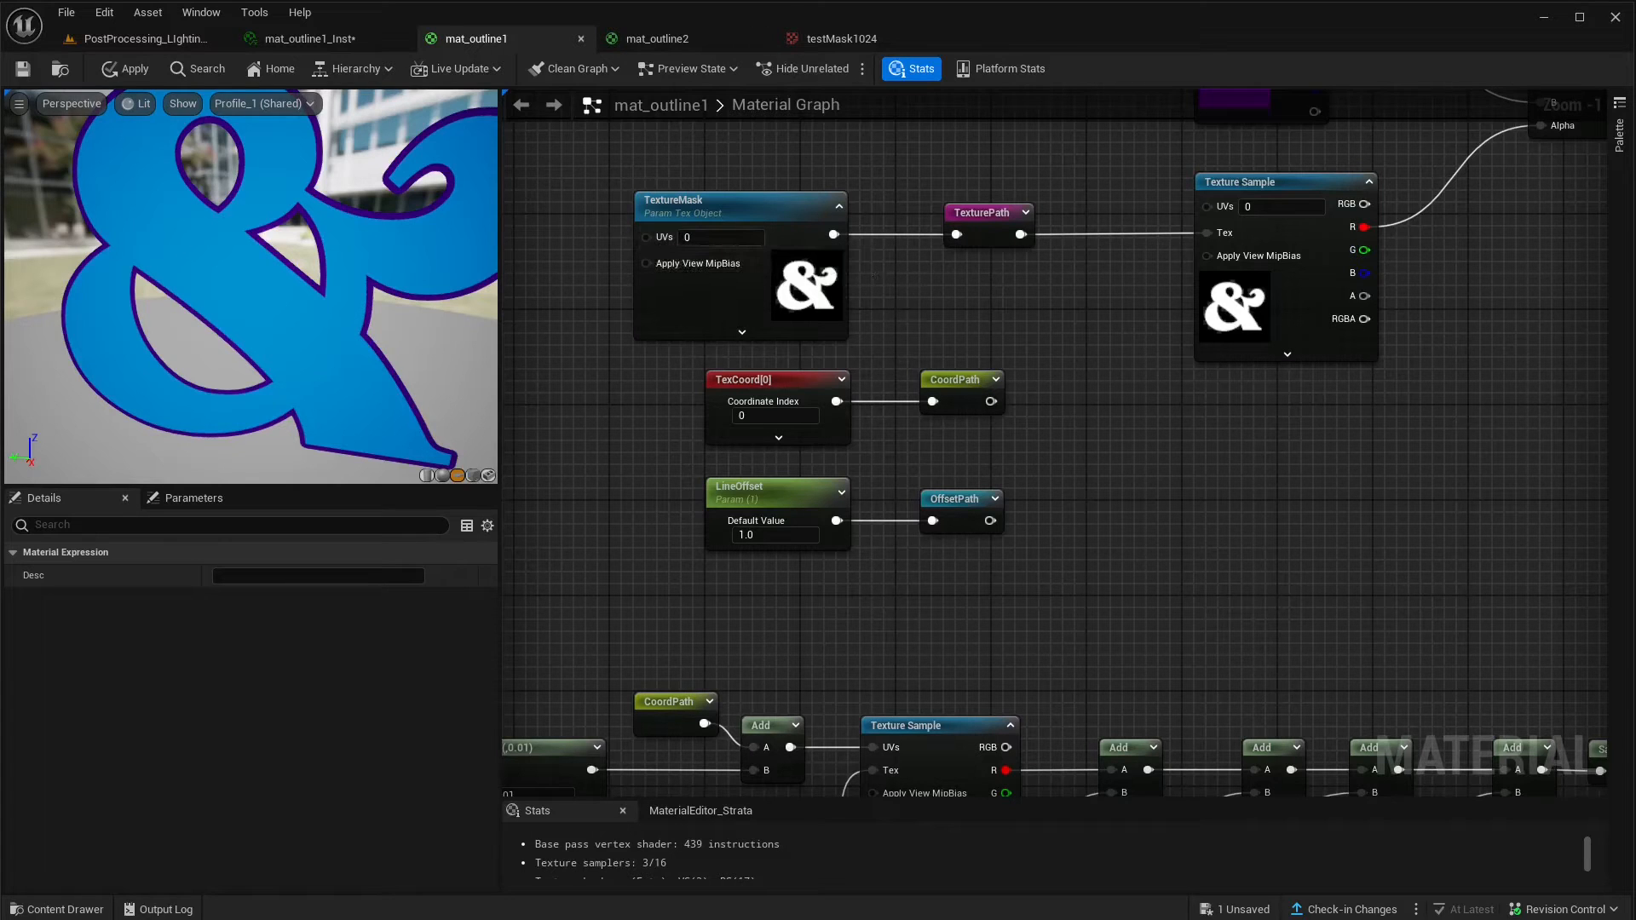
{"action": "right_click_drag", "start_coordinate": [1055, 590], "coordinate": [1057, 296]}
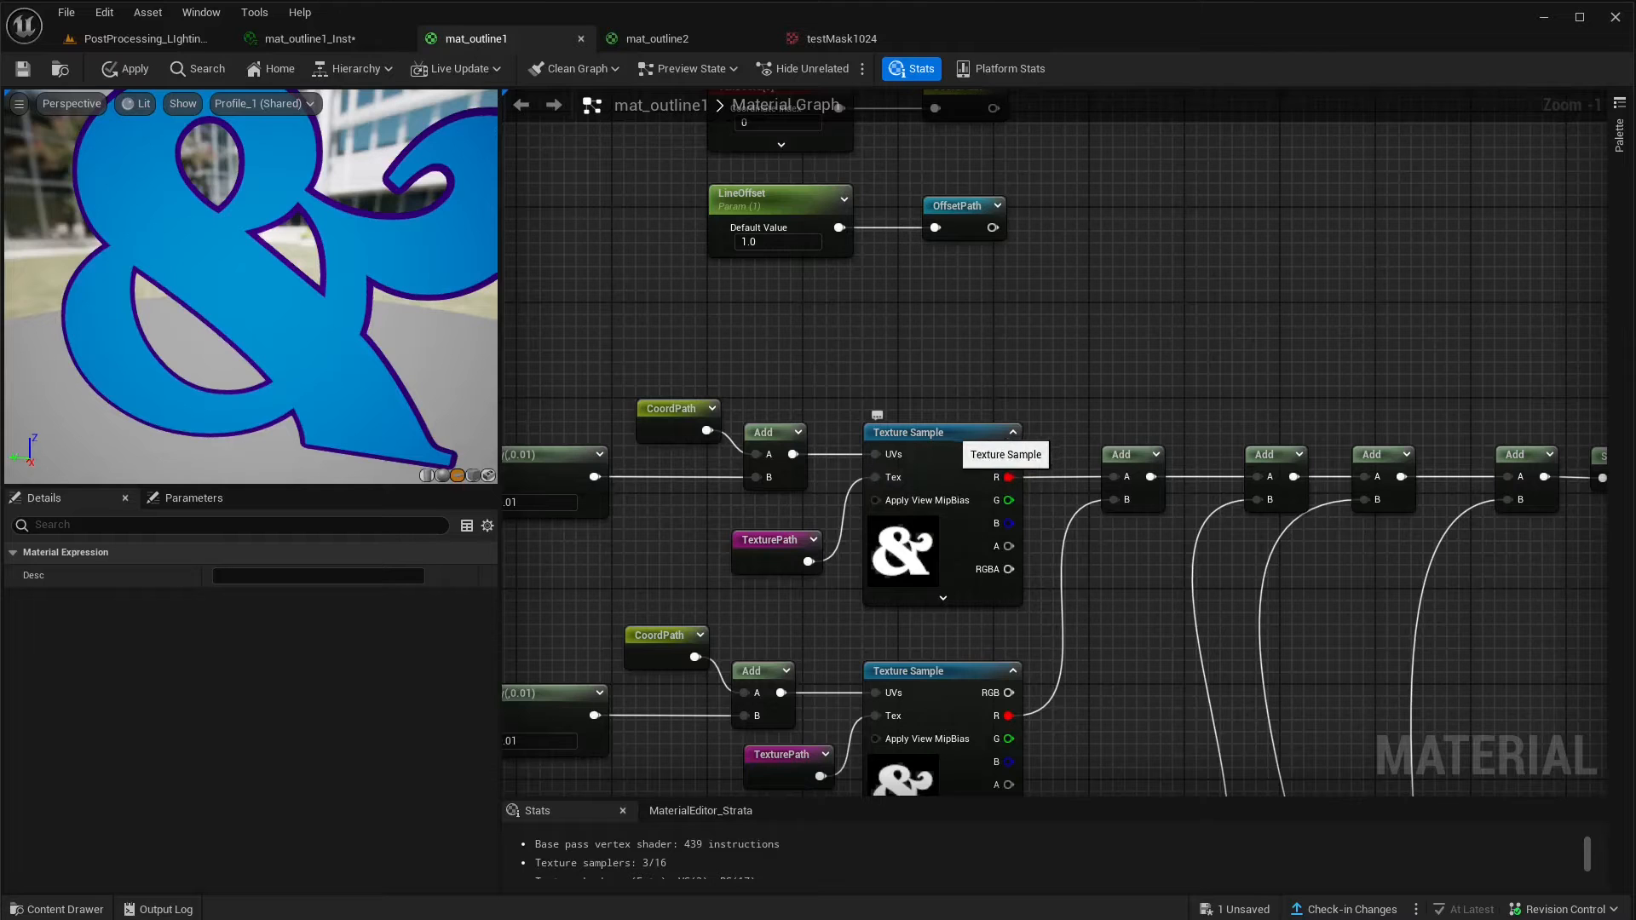
- Trace the first row's Texture Sample output through the chained Add nodes and Saturate into the Opacity input
{"action": "left_click", "coordinate": [954, 432]}
{"action": "right_click_drag", "start_coordinate": [1065, 360], "coordinate": [895, 392]}
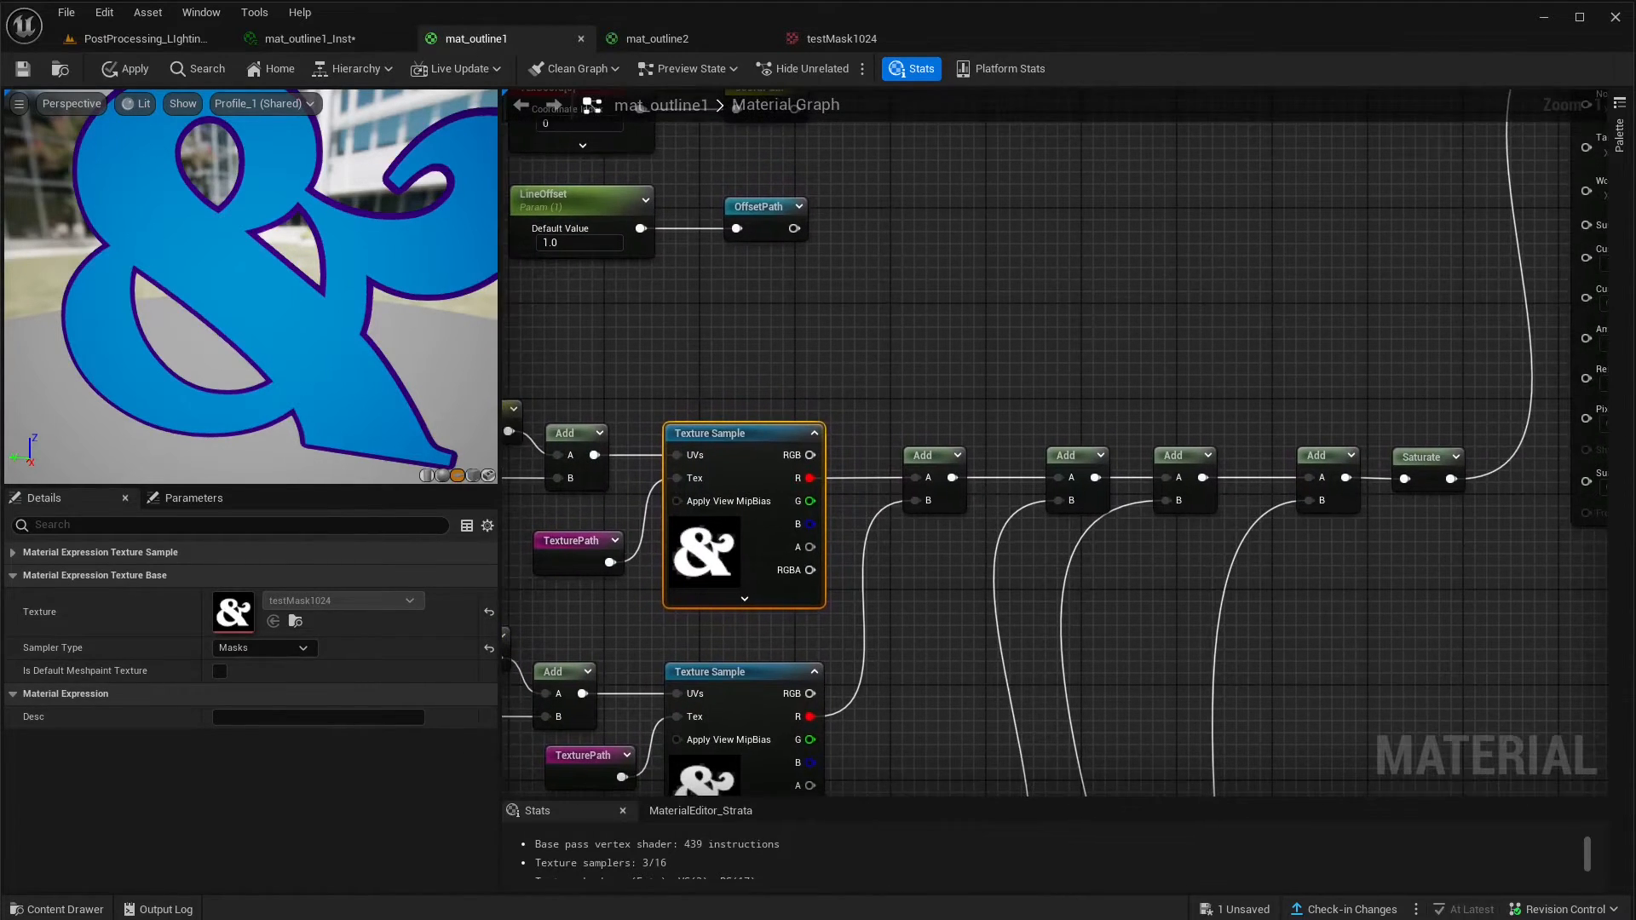
{"action": "right_click_drag", "start_coordinate": [952, 477], "coordinate": [880, 480]}
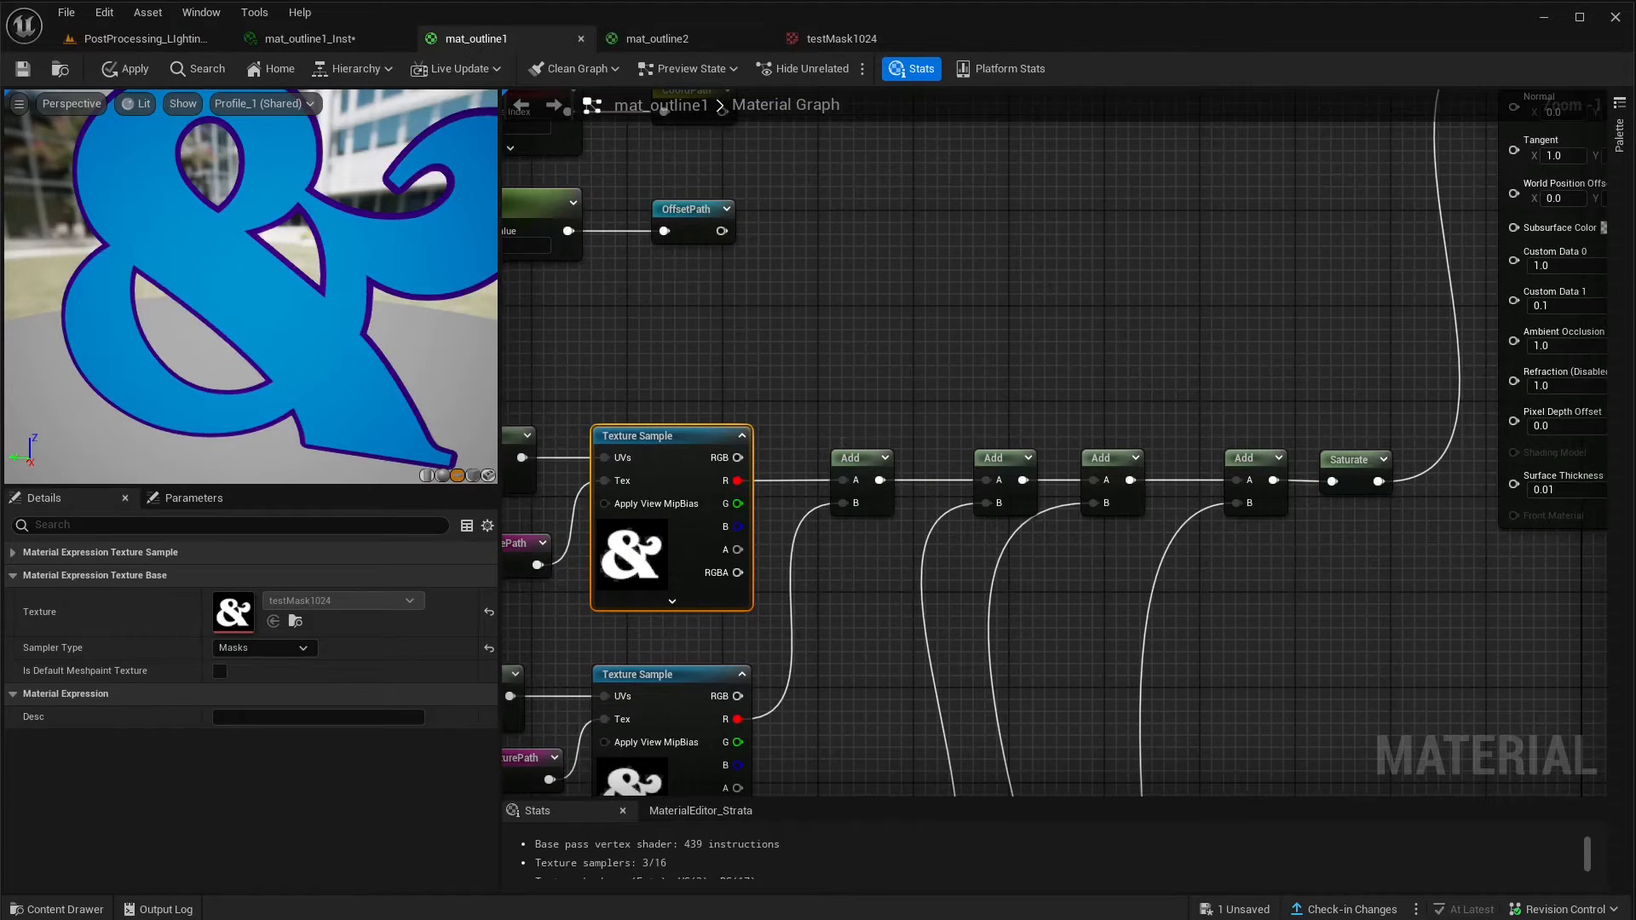
{"action": "right_click_drag", "start_coordinate": [989, 502], "coordinate": [850, 536]}
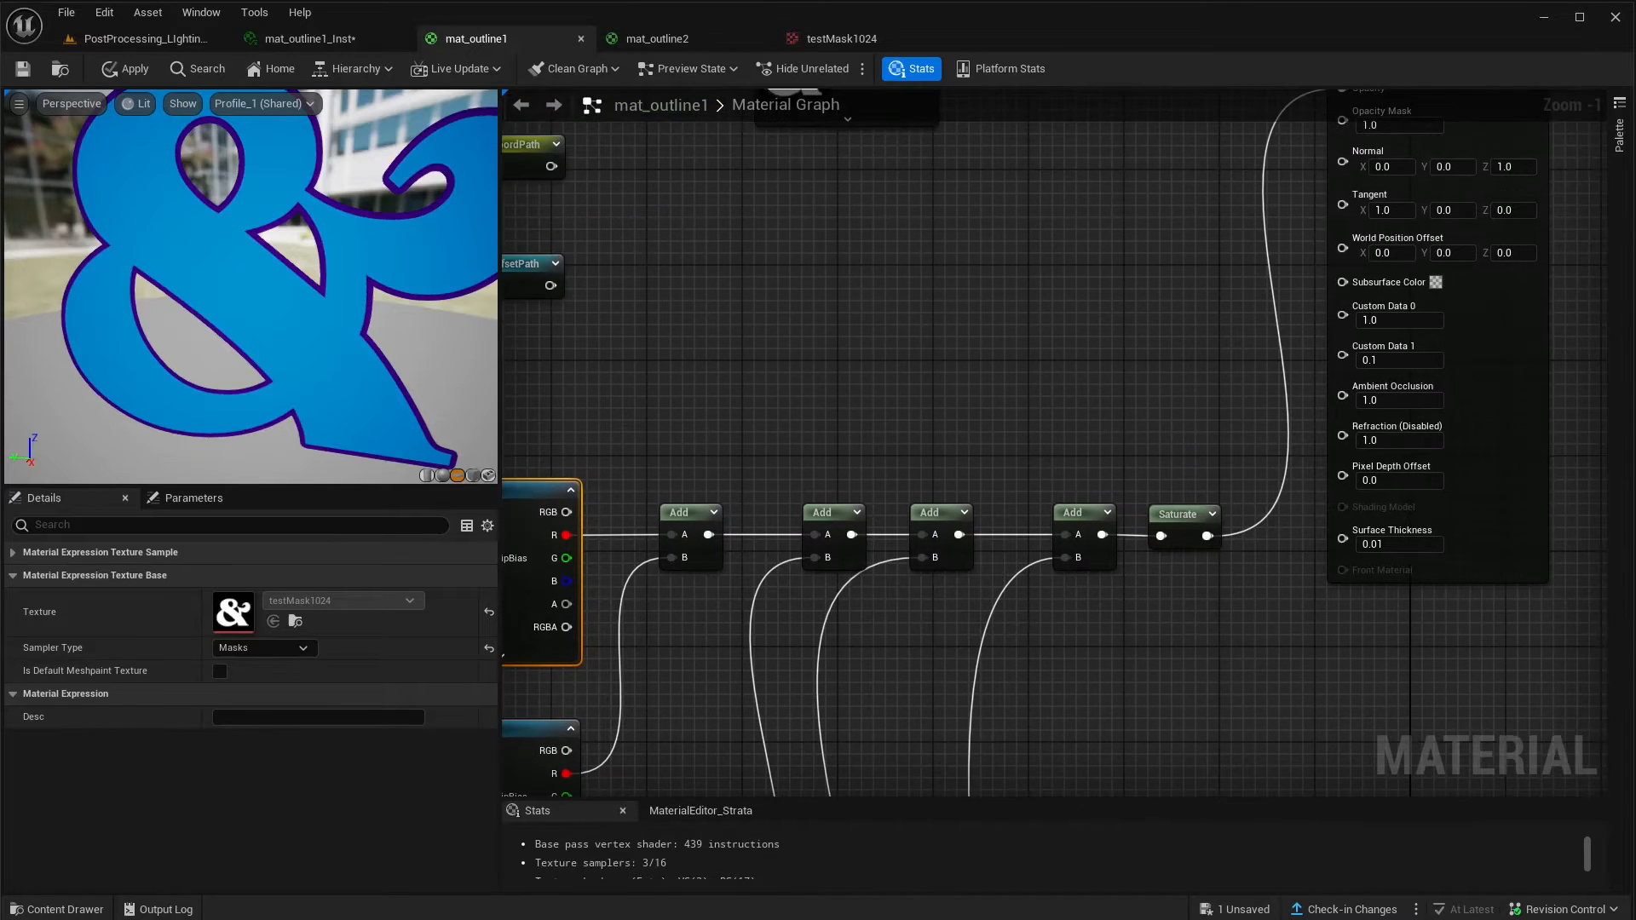
{"action": "right_click_drag", "start_coordinate": [1162, 535], "coordinate": [988, 776]}
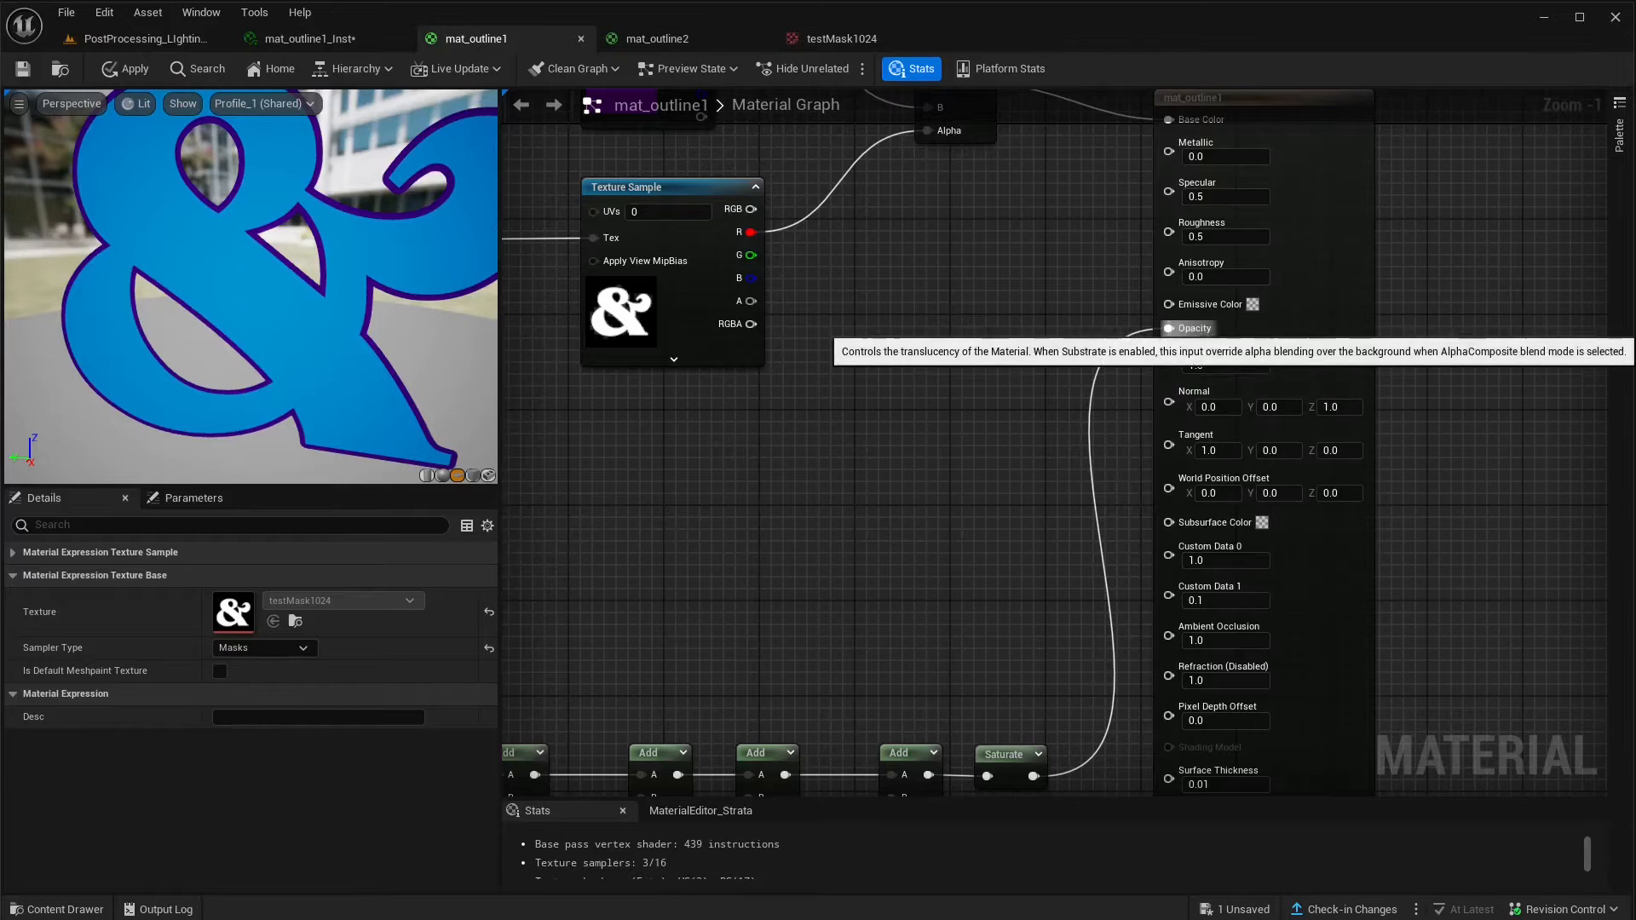
- Disconnect Saturate from Opacity to inspect the preview plane without the opacity mask, and reconnect it to Opacity
{"action": "left_click", "coordinate": [1170, 329], "text": "alt"}
{"action": "scroll", "coordinate": [250, 287], "scroll_direction": "down", "scroll_amount": 5}
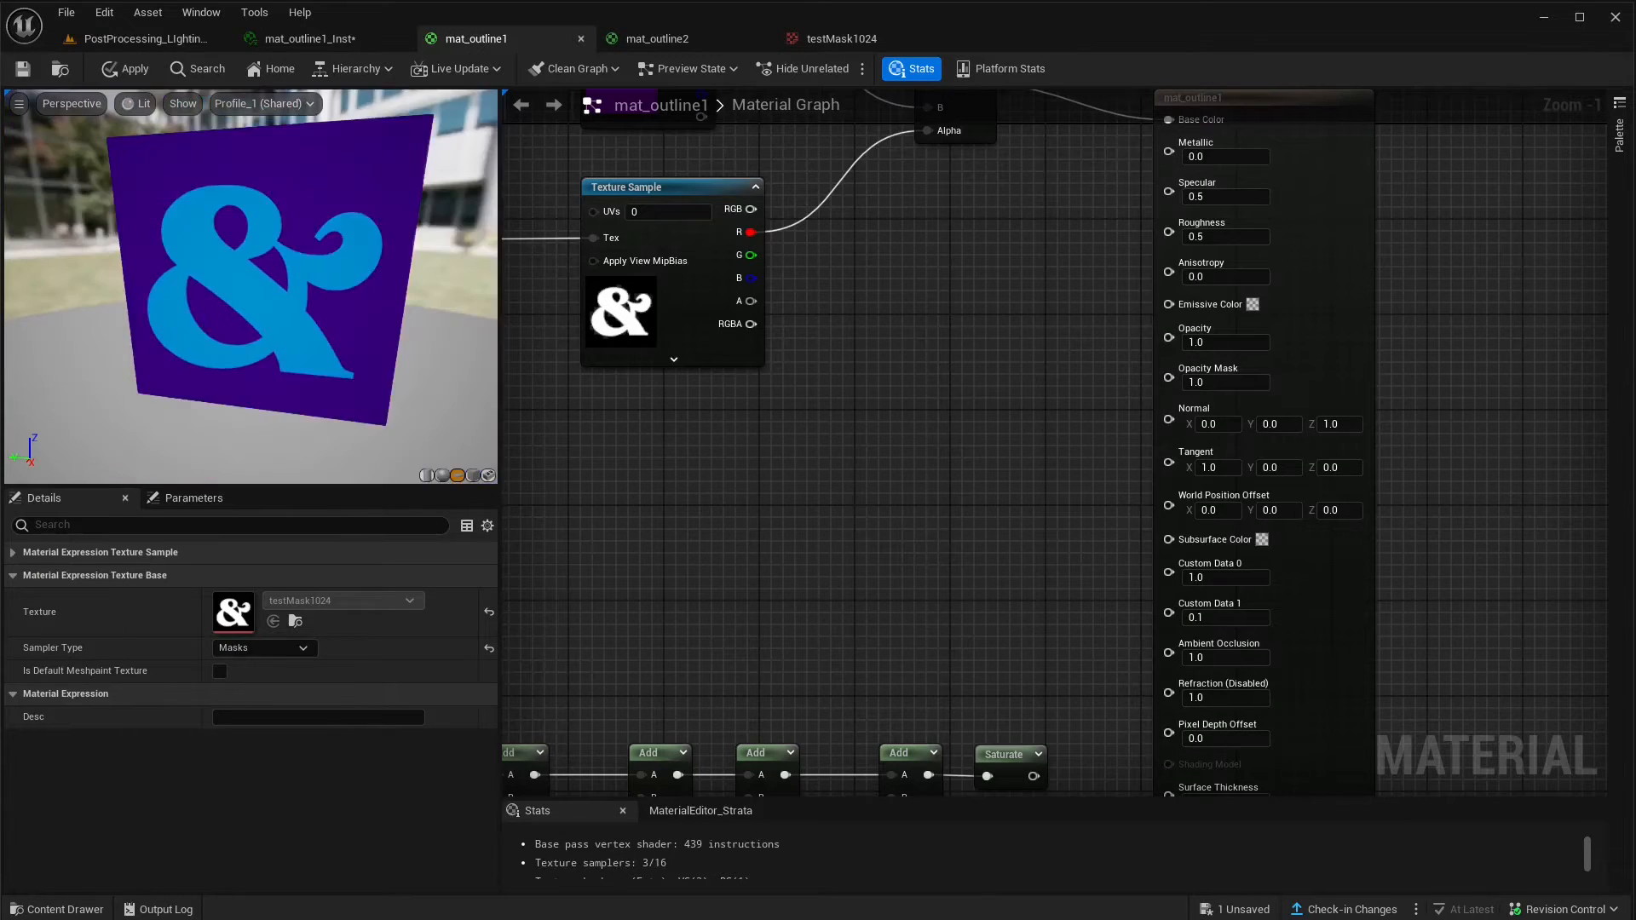
{"action": "right_click_drag", "start_coordinate": [250, 287], "coordinate": [272, 341]}
{"action": "mouse_move", "coordinate": [250, 288]}
{"action": "left_mouse_down"}
{"action": "mouse_move", "coordinate": [213, 287]}
{"action": "mouse_move", "coordinate": [247, 290]}
{"action": "left_mouse_up"}
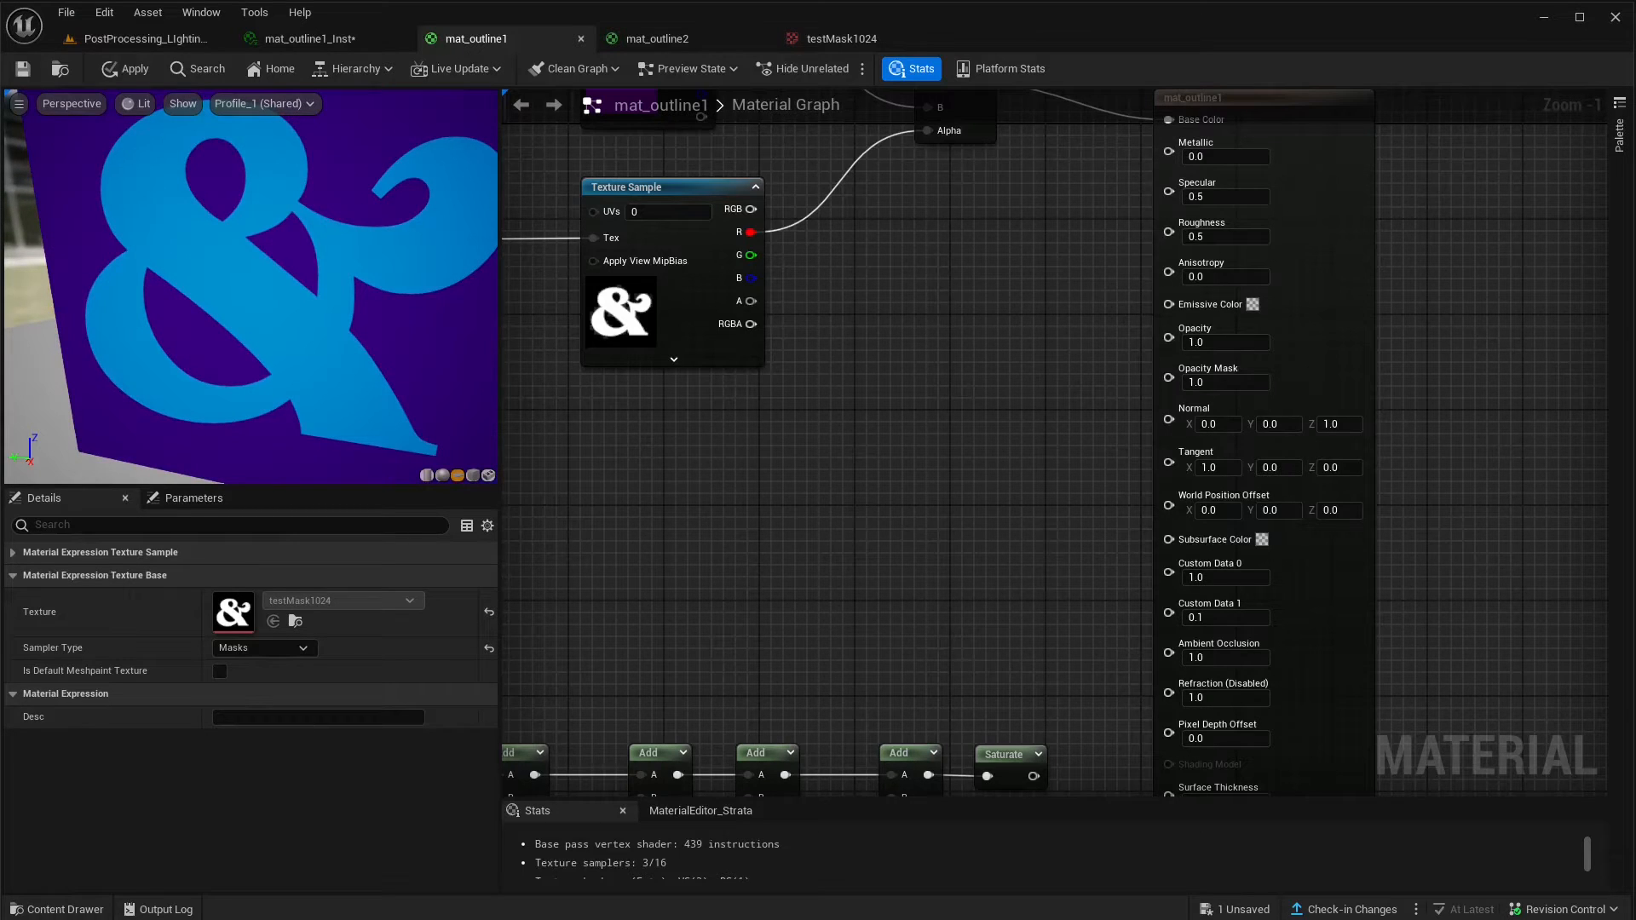
{"action": "left_click_drag", "start_coordinate": [1034, 776], "coordinate": [1166, 306]}
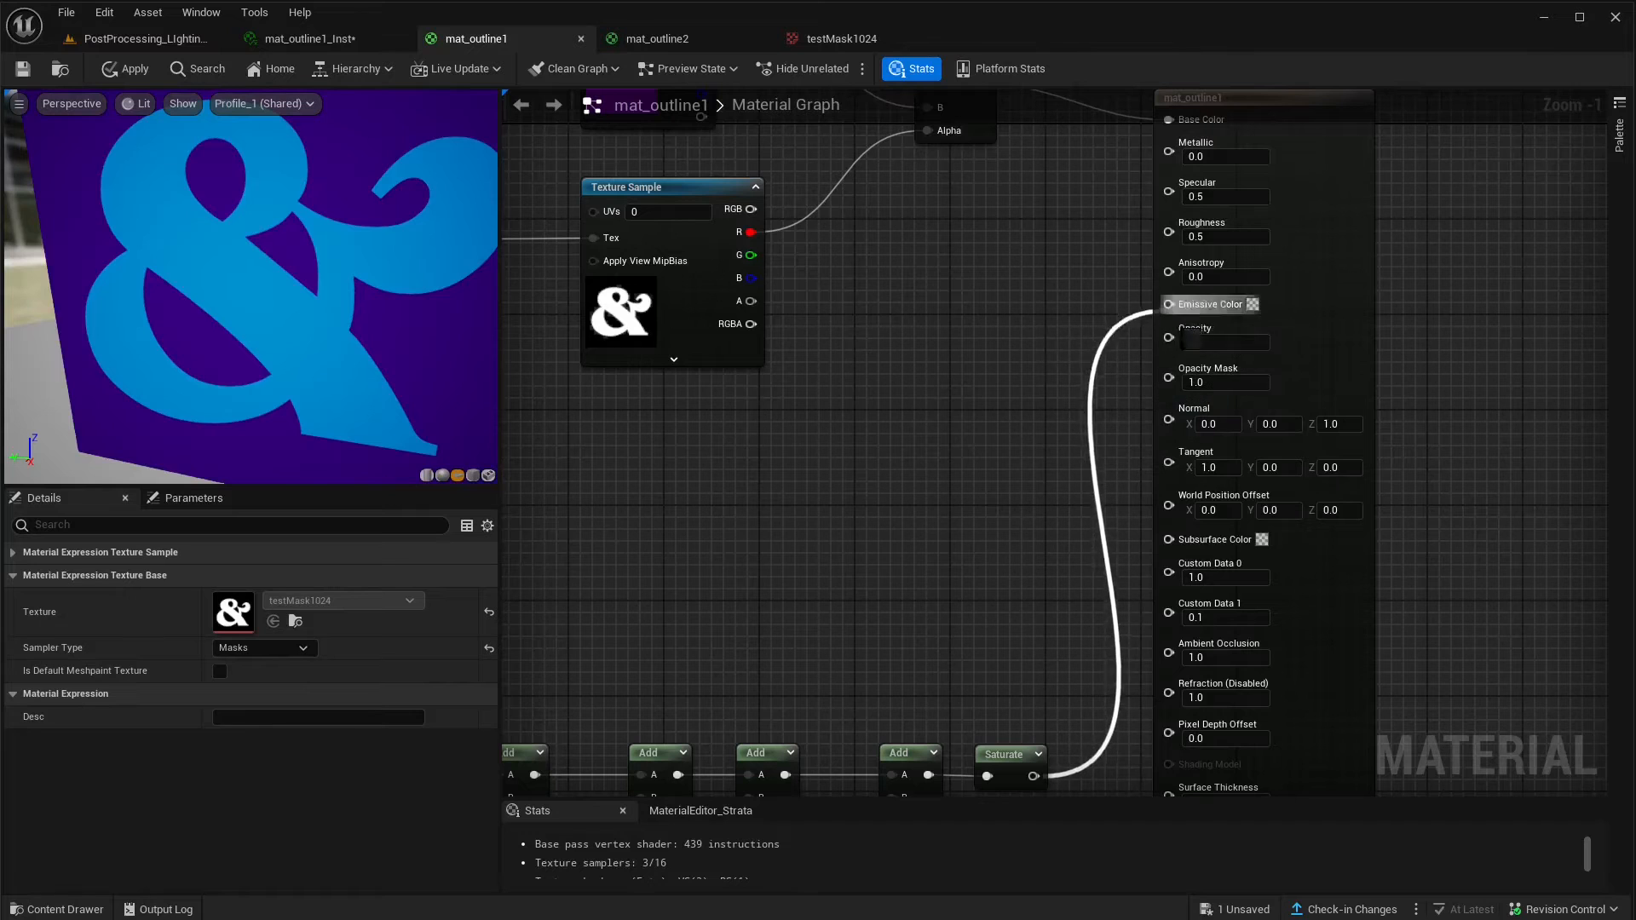
- Examine the repeated offset rows, from 1,0 through 0.92,0.38 and 0.71,0.71, down to the last row, and how their Add nodes combine
{"action": "right_click_drag", "start_coordinate": [1187, 340], "coordinate": [1272, 314]}
{"action": "right_click_drag", "start_coordinate": [922, 388], "coordinate": [1195, 383]}
{"action": "right_click_drag", "start_coordinate": [815, 454], "coordinate": [1035, 201]}
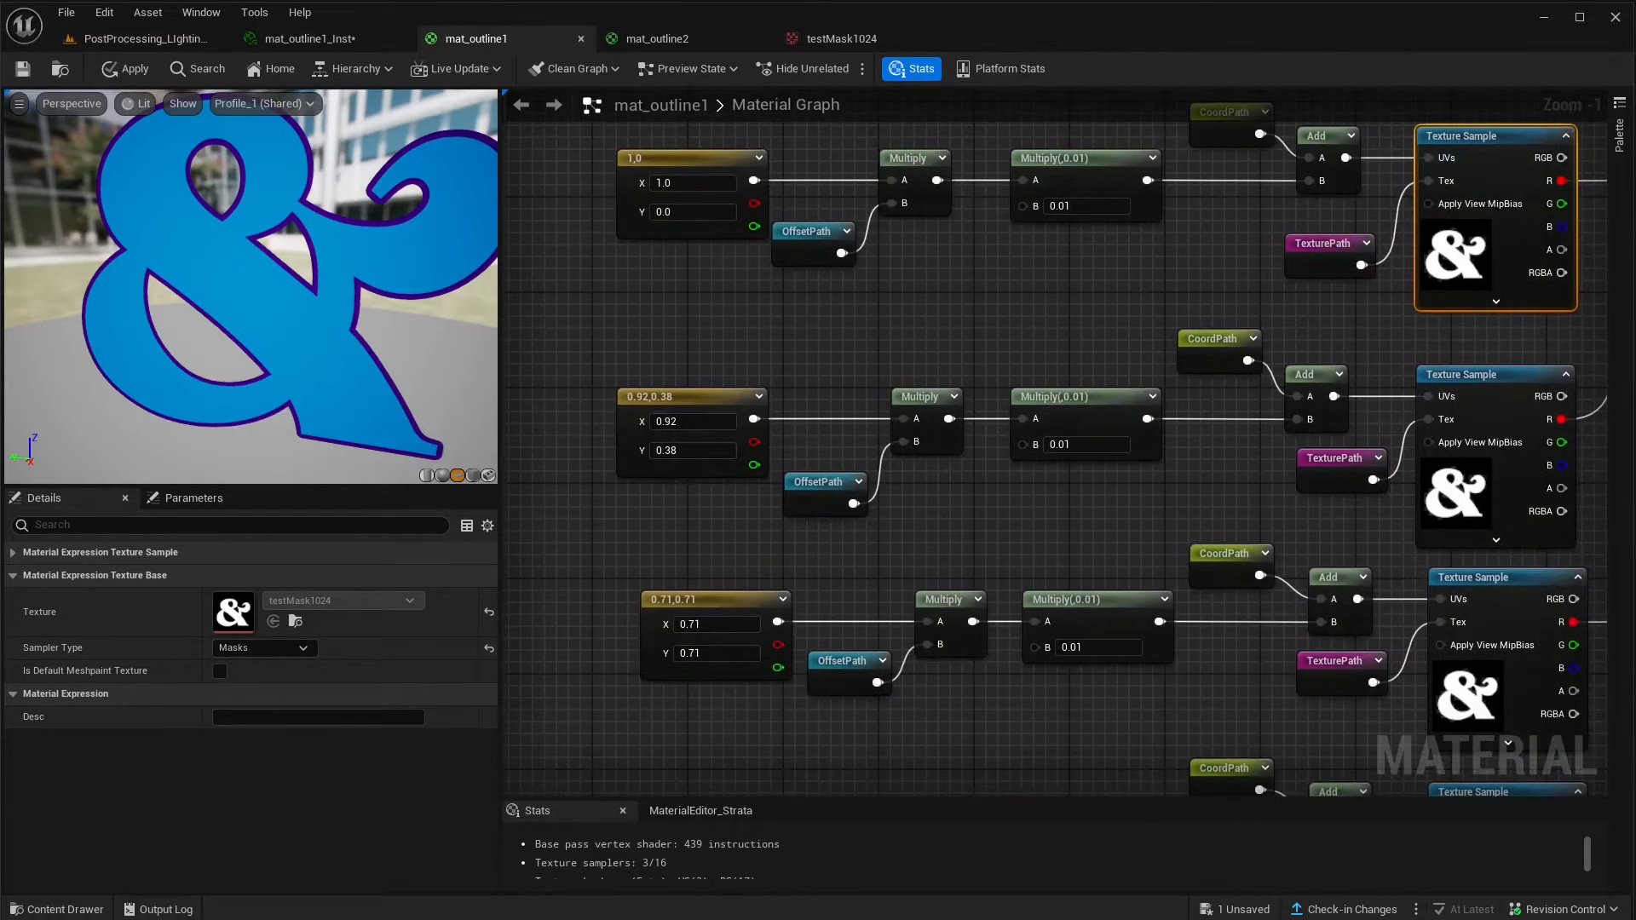
{"action": "right_click_drag", "start_coordinate": [673, 450], "coordinate": [757, 312]}
{"action": "scroll", "coordinate": [810, 351], "scroll_direction": "up", "scroll_amount": 1}
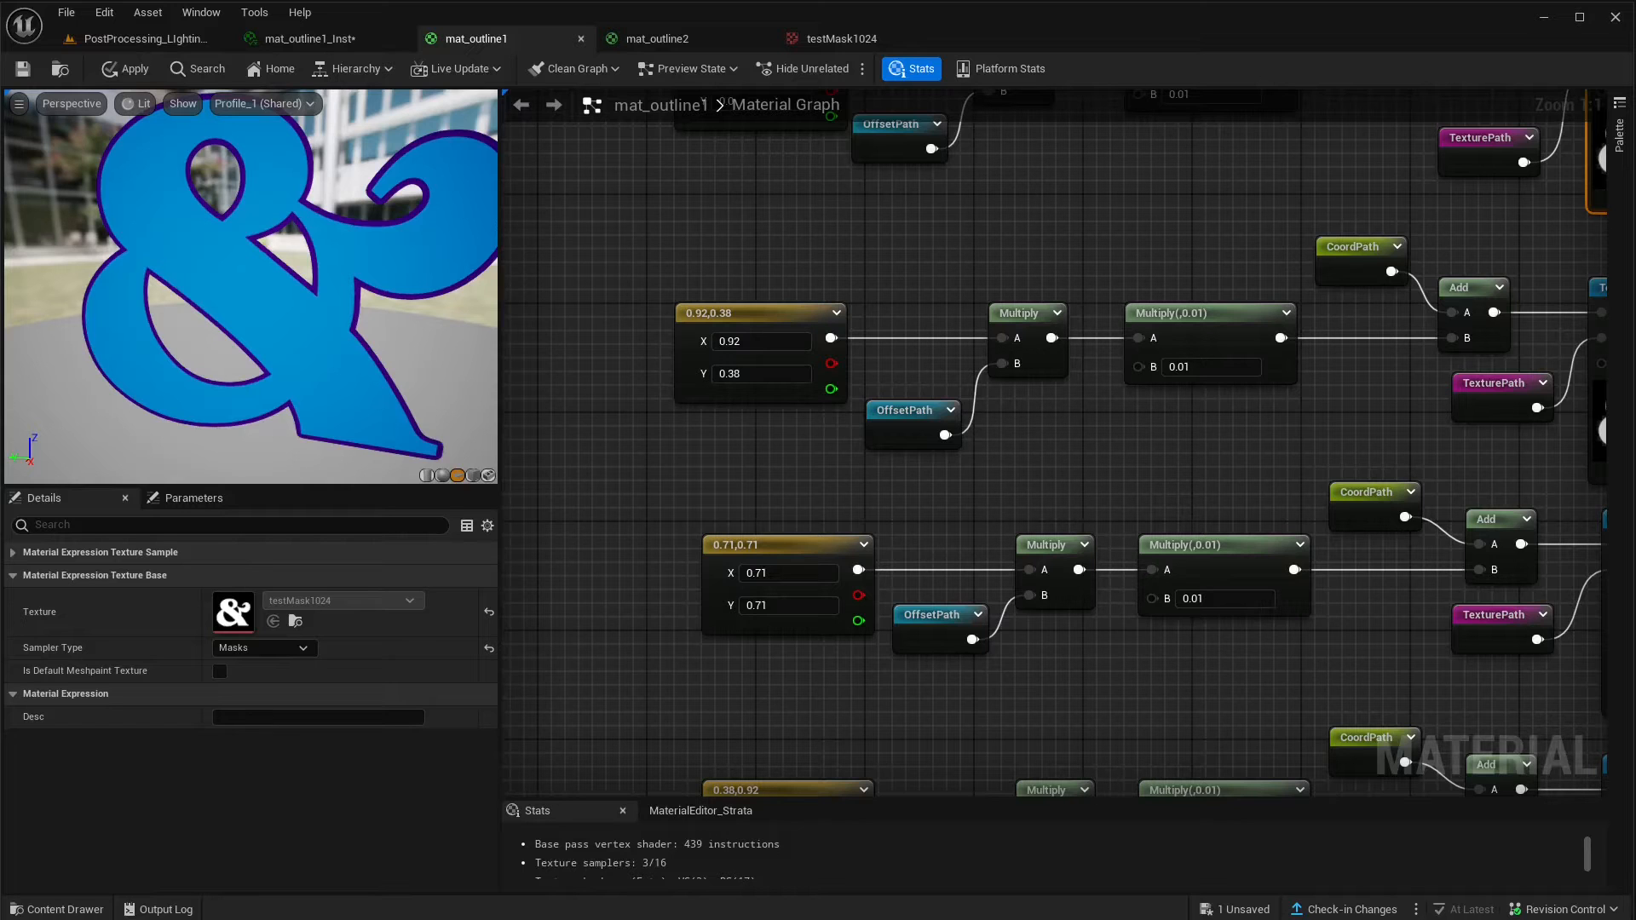
{"action": "scroll", "coordinate": [999, 380], "scroll_direction": "down", "scroll_amount": 7}
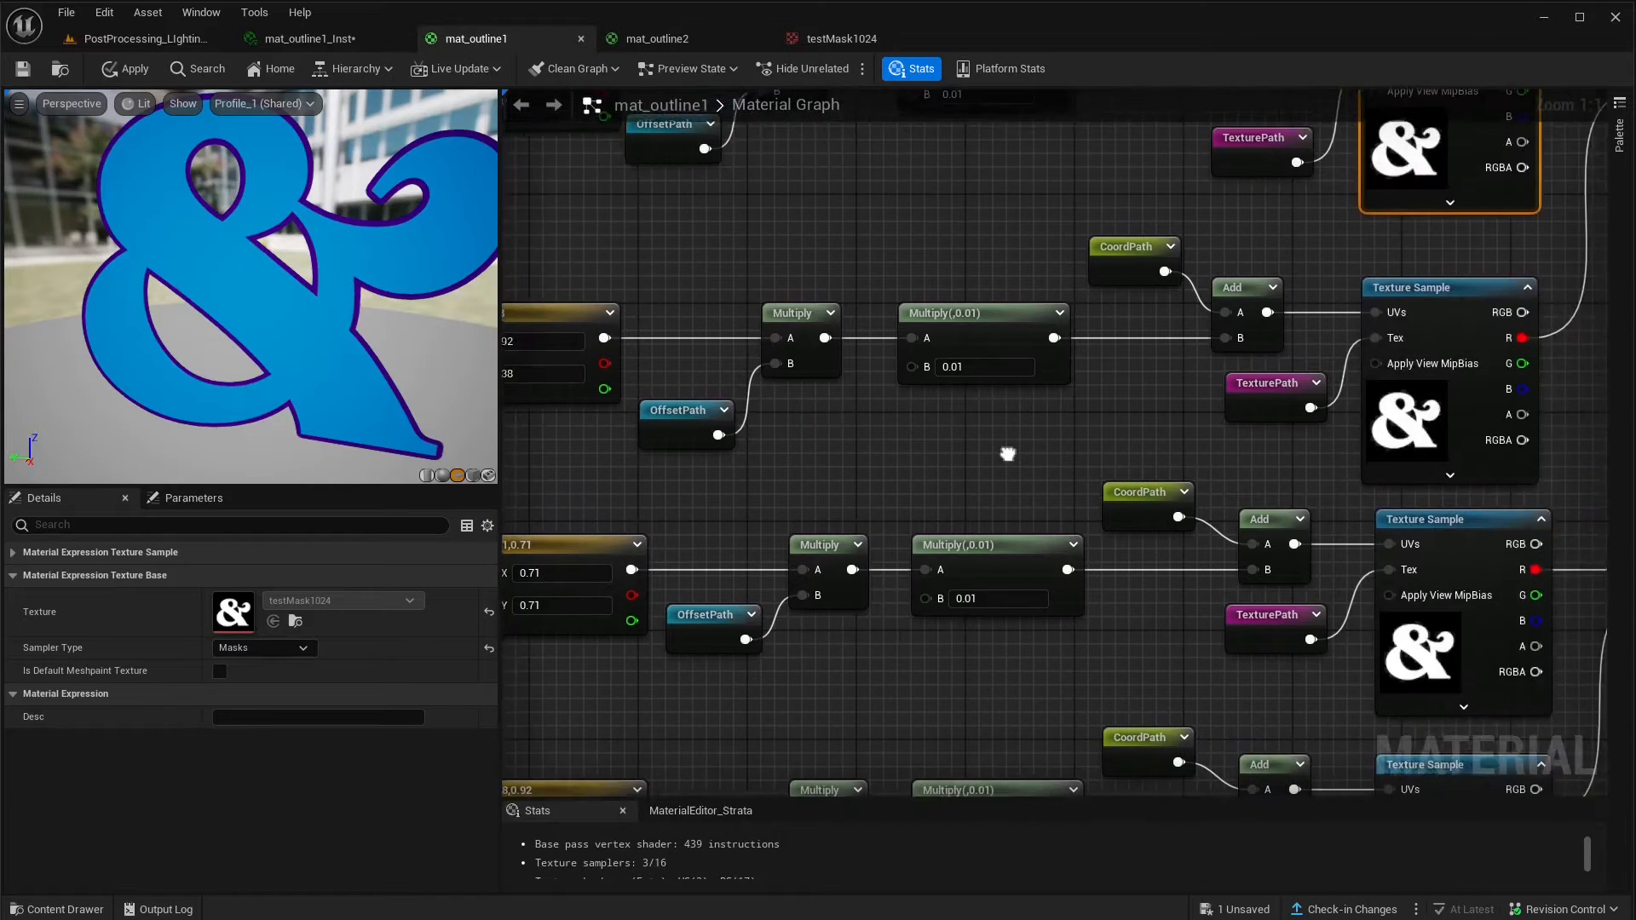
{"action": "right_click_drag", "start_coordinate": [999, 381], "coordinate": [980, 222]}
{"action": "right_click_drag", "start_coordinate": [863, 563], "coordinate": [844, 295]}
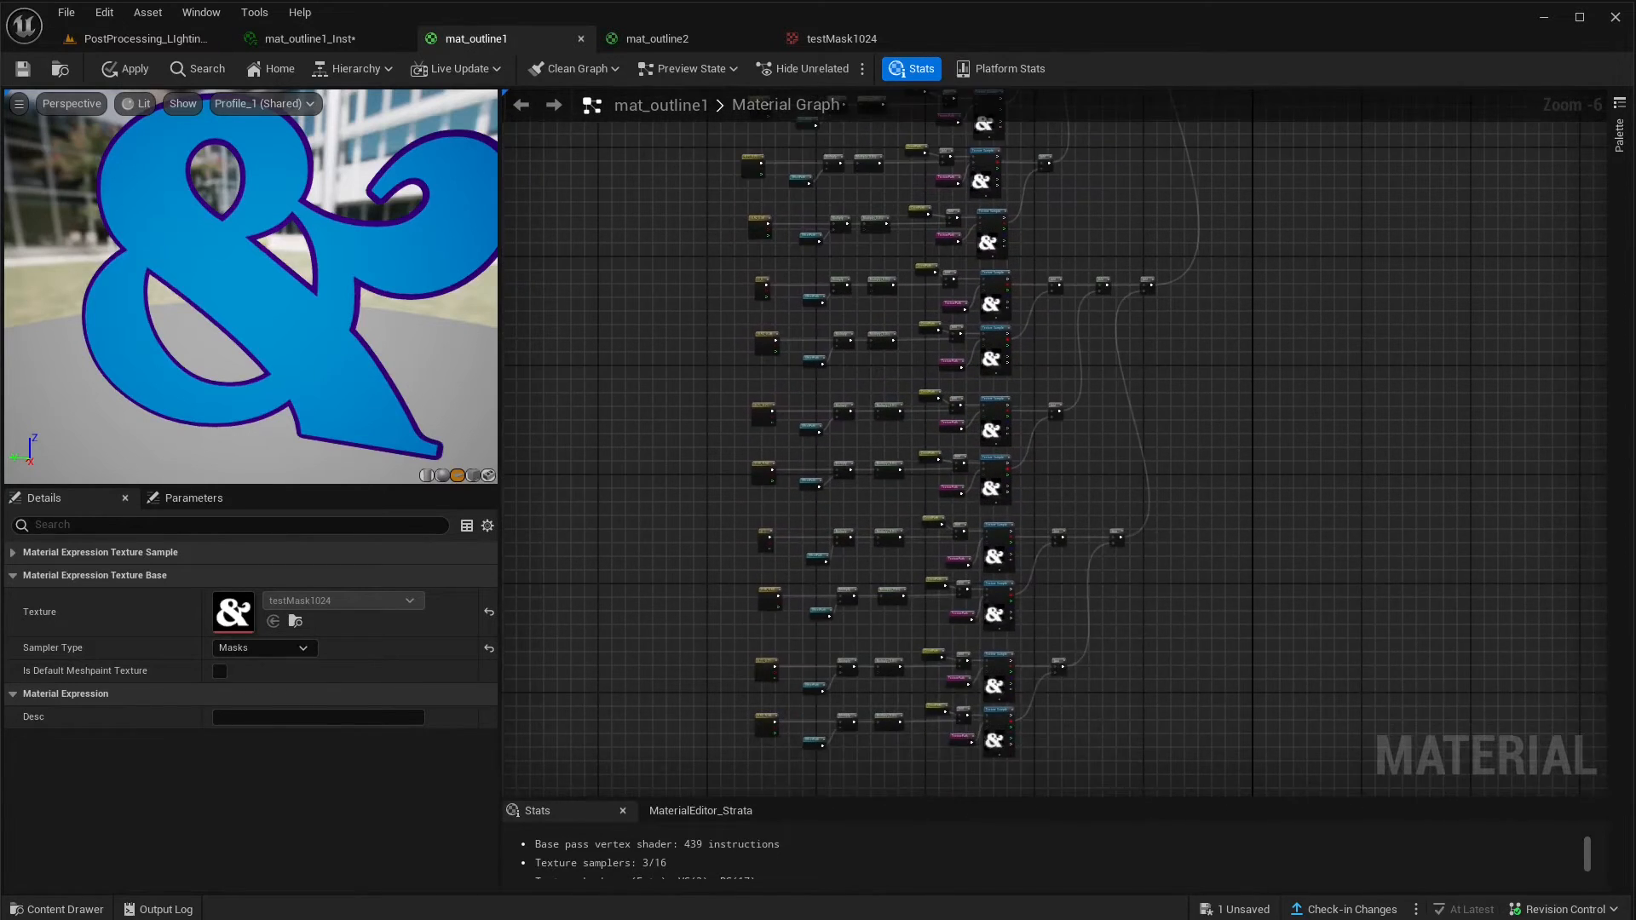
{"action": "right_click_drag", "start_coordinate": [855, 494], "coordinate": [854, 333]}
{"action": "right_click_drag", "start_coordinate": [1014, 341], "coordinate": [978, 576]}
- Review the final Add chain into Saturate, along with the TextureMask path and the color nodes feeding the Lerp
{"action": "scroll", "coordinate": [977, 576], "scroll_direction": "up", "scroll_amount": 2}
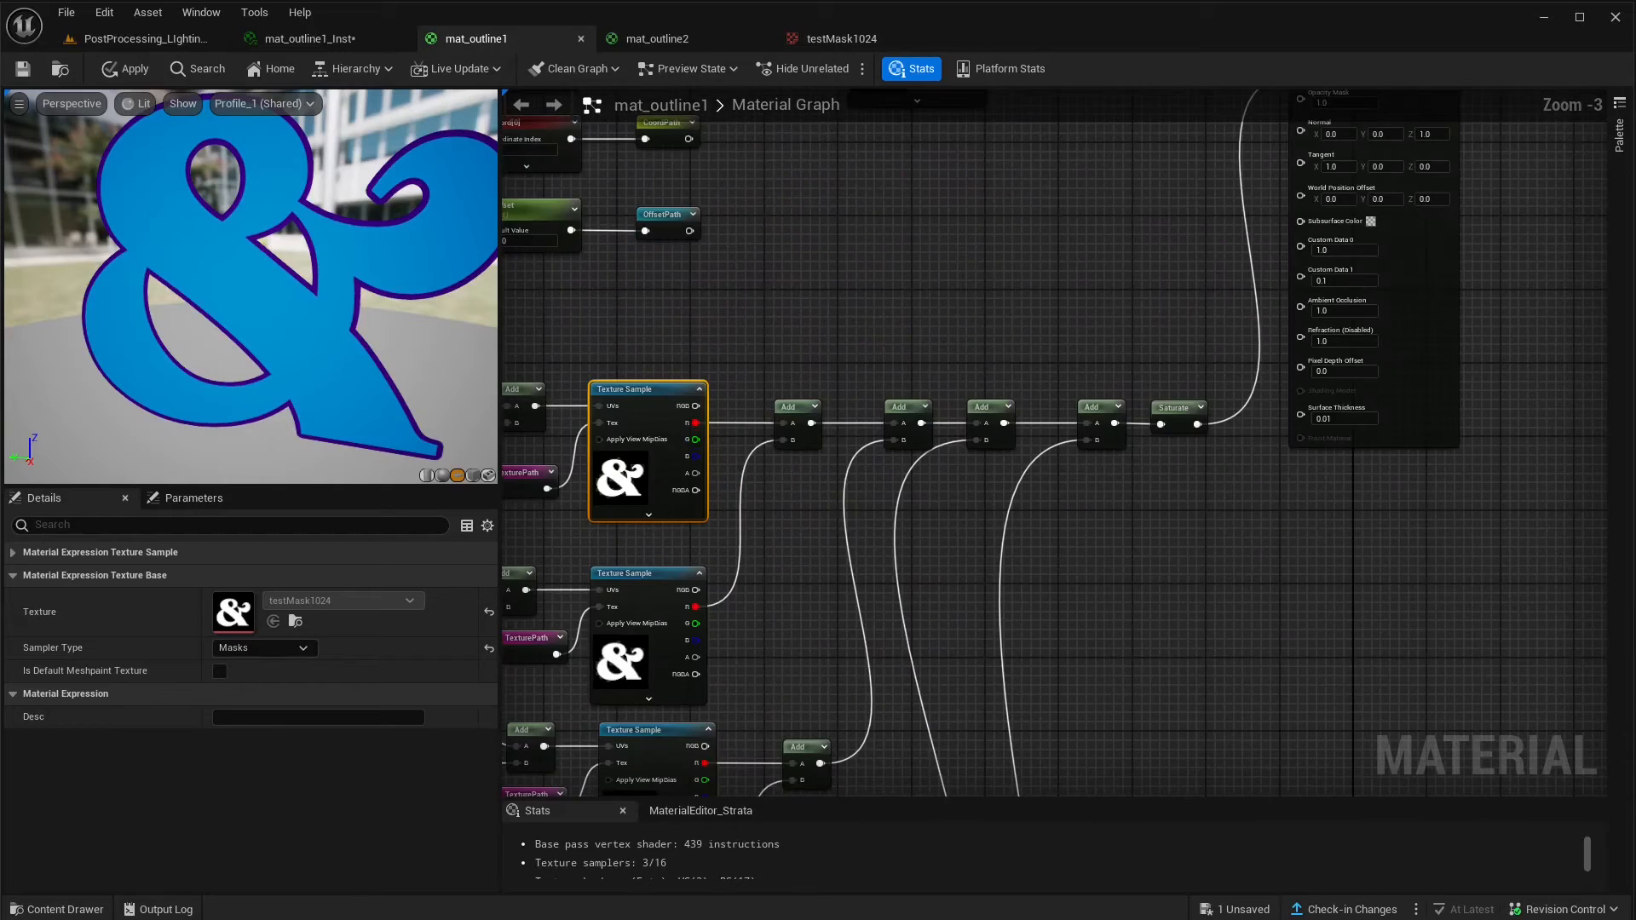
{"action": "scroll", "coordinate": [1056, 505], "scroll_direction": "up", "scroll_amount": 1}
{"action": "right_click_drag", "start_coordinate": [1056, 504], "coordinate": [1118, 694]}
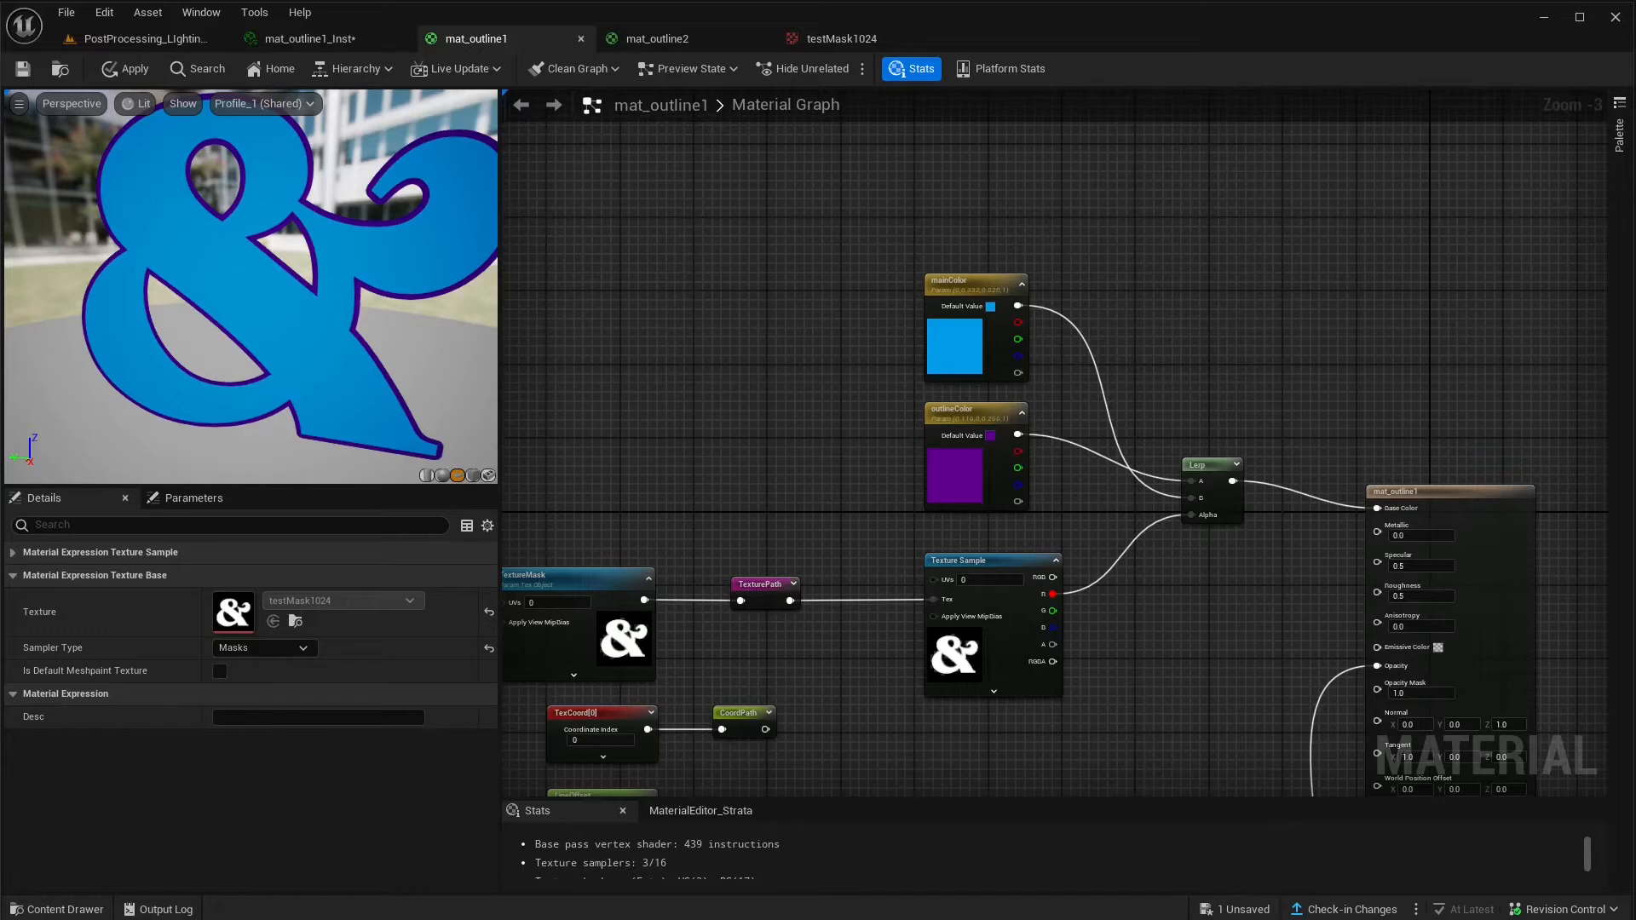
{"action": "right_click_drag", "start_coordinate": [720, 426], "coordinate": [764, 404]}
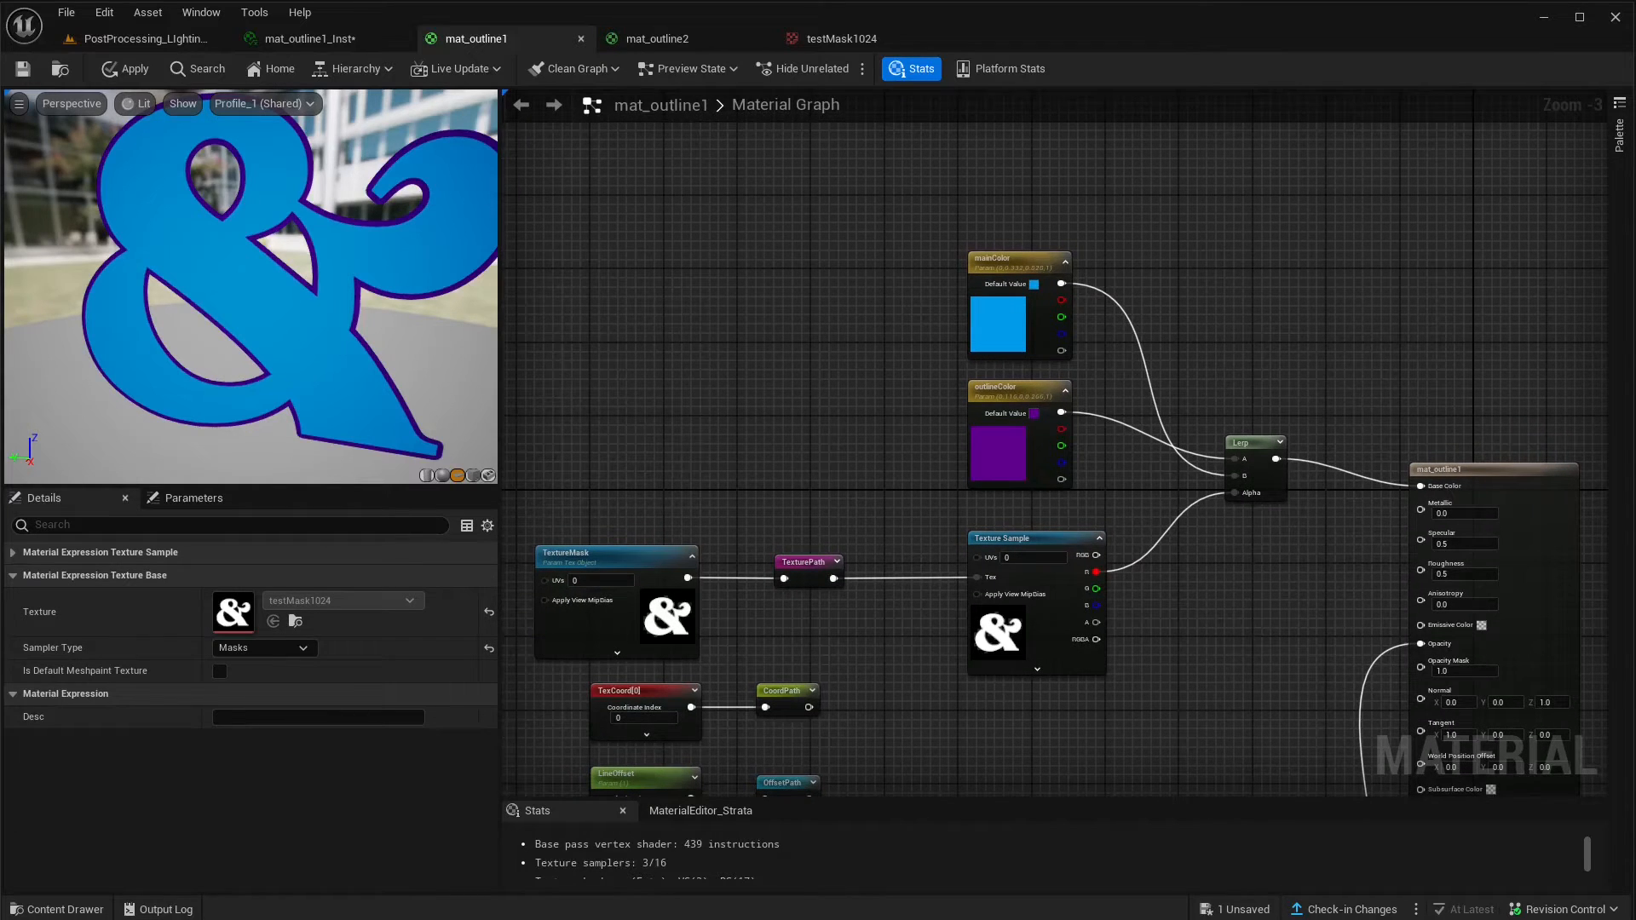
{"action": "mouse_move", "coordinate": [721, 433]}
{"action": "right_mouse_down"}
{"action": "mouse_move", "coordinate": [767, 431]}
{"action": "mouse_move", "coordinate": [737, 450]}
{"action": "right_mouse_up"}
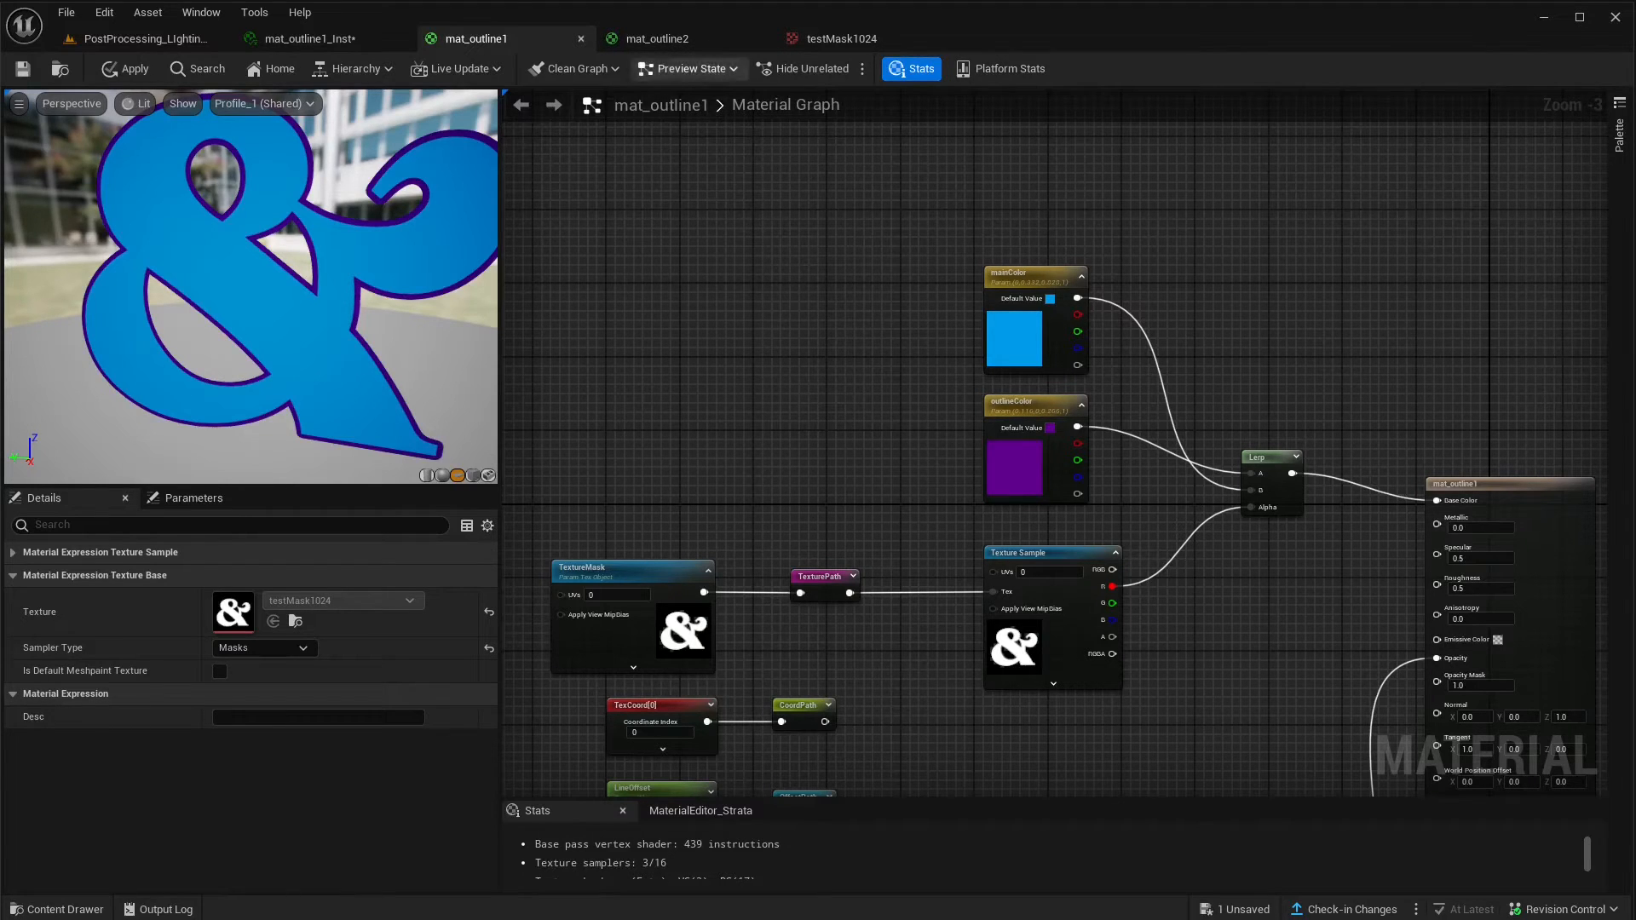
- Open the mat_outline2 material and preview it on a plane, framed so the whole ampersand faces the camera
{"action": "left_click", "coordinate": [690, 38]}
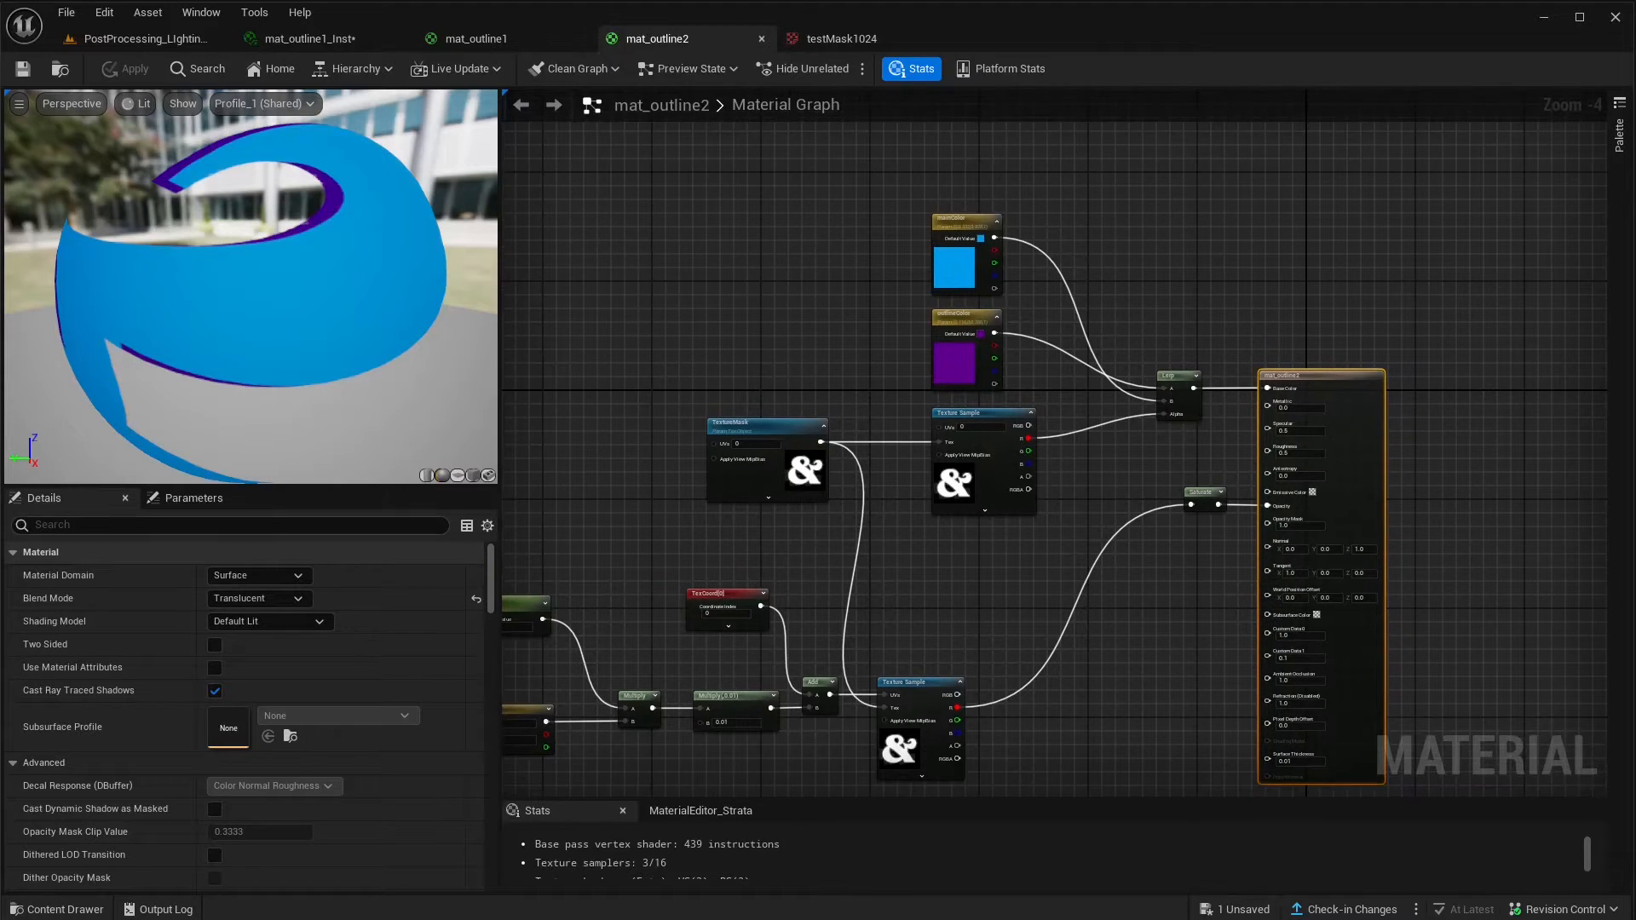
{"action": "left_click", "coordinate": [457, 475]}
{"action": "left_click_drag", "start_coordinate": [341, 333], "coordinate": [255, 328]}
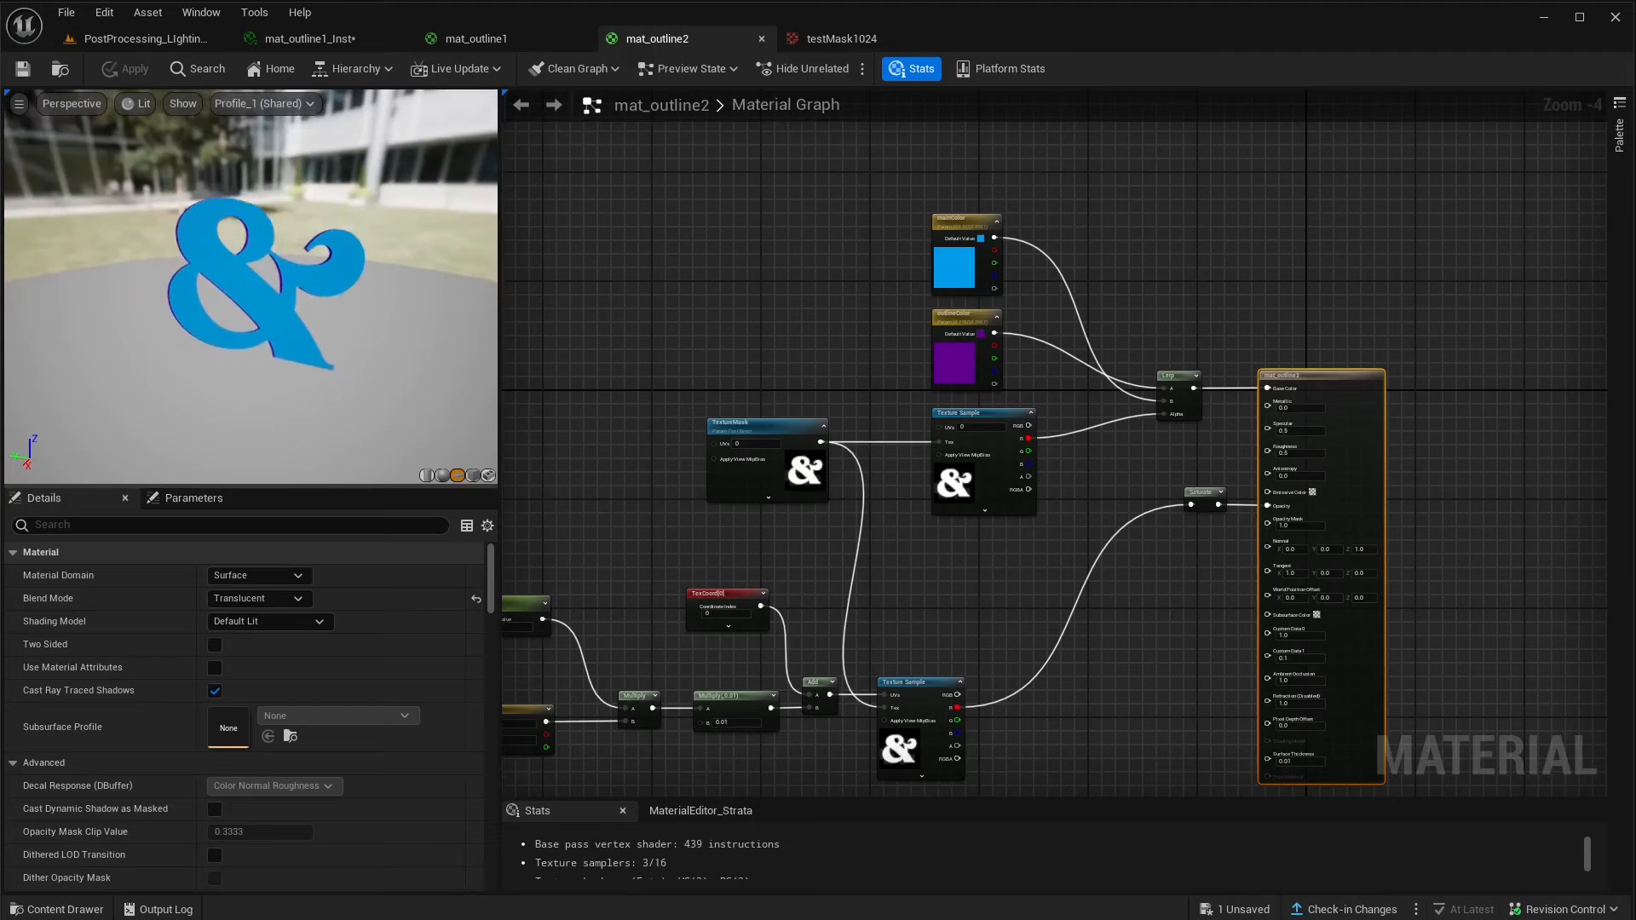
{"action": "scroll", "coordinate": [256, 328], "scroll_direction": "up", "scroll_amount": 5}
{"action": "scroll", "coordinate": [255, 328], "scroll_direction": "down", "scroll_amount": 5}
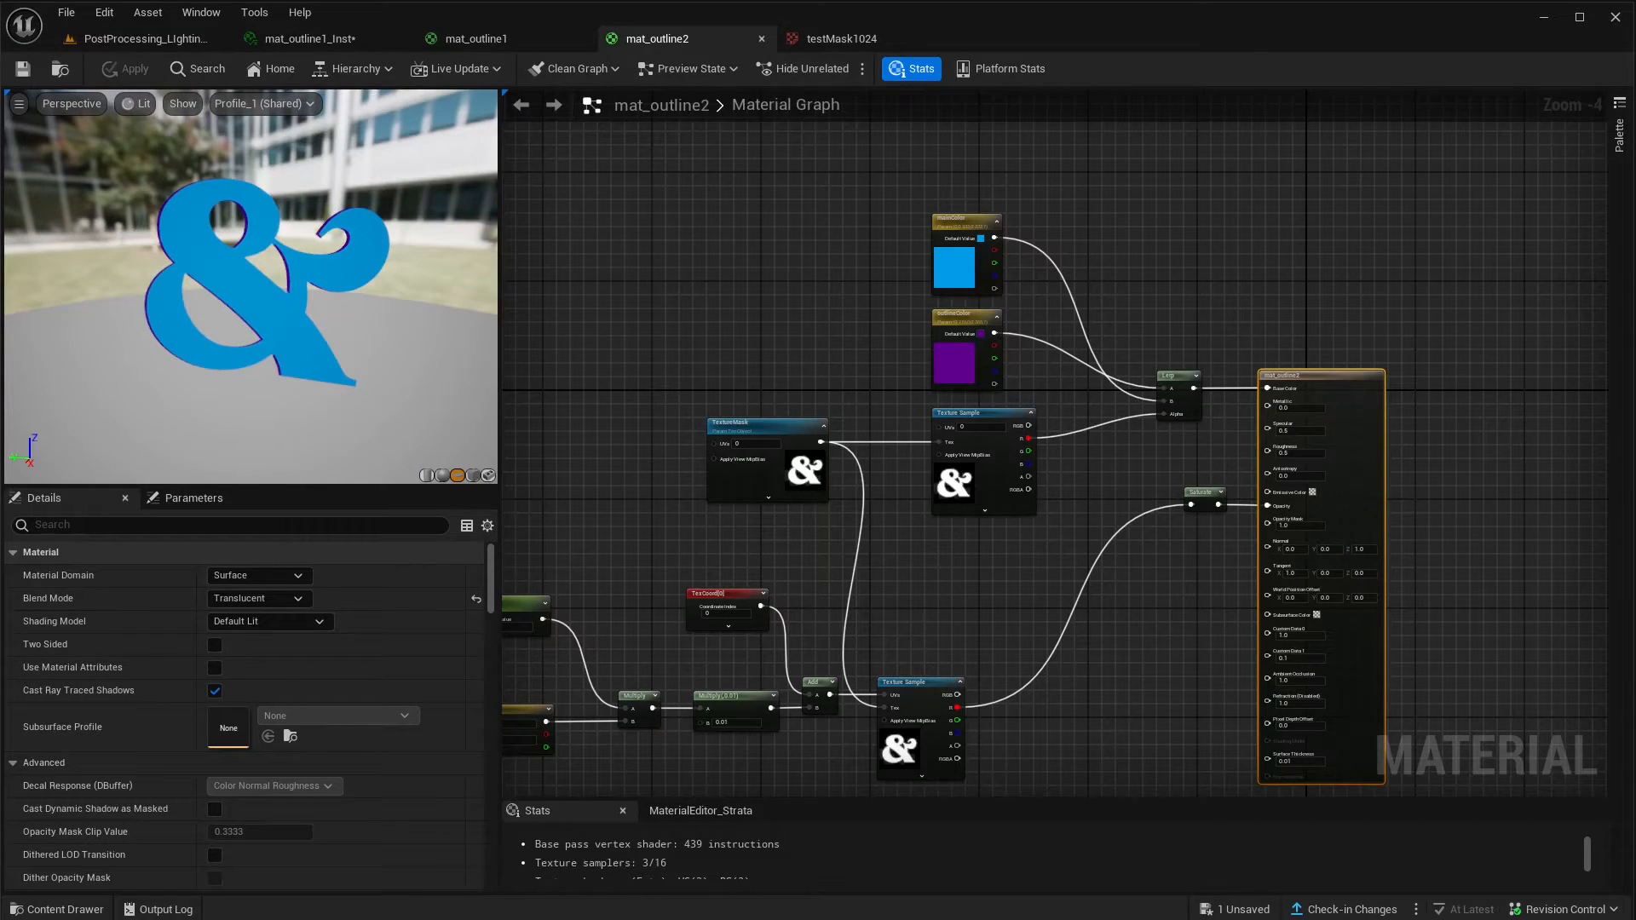
{"action": "right_click_drag", "start_coordinate": [821, 324], "coordinate": [747, 334]}
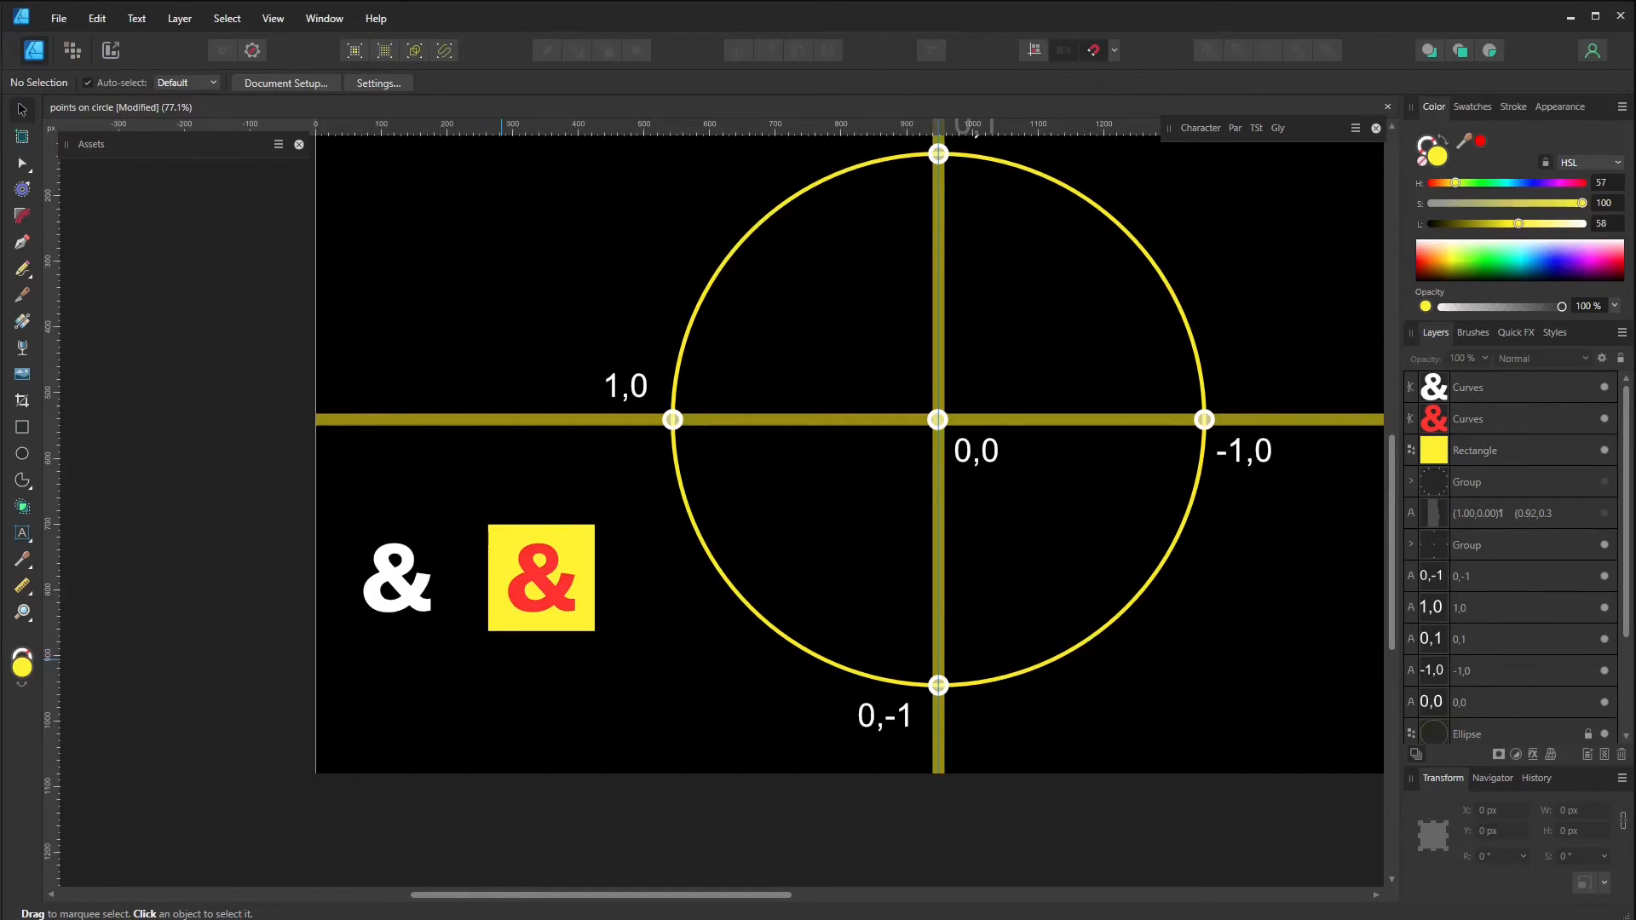
- Switch to the points on circle document in Affinity Designer and examine the red ampersand and its yellow square
{"action": "scroll", "coordinate": [498, 661], "scroll_direction": "up", "scroll_amount": 3}
{"action": "right_click", "coordinate": [496, 643]}
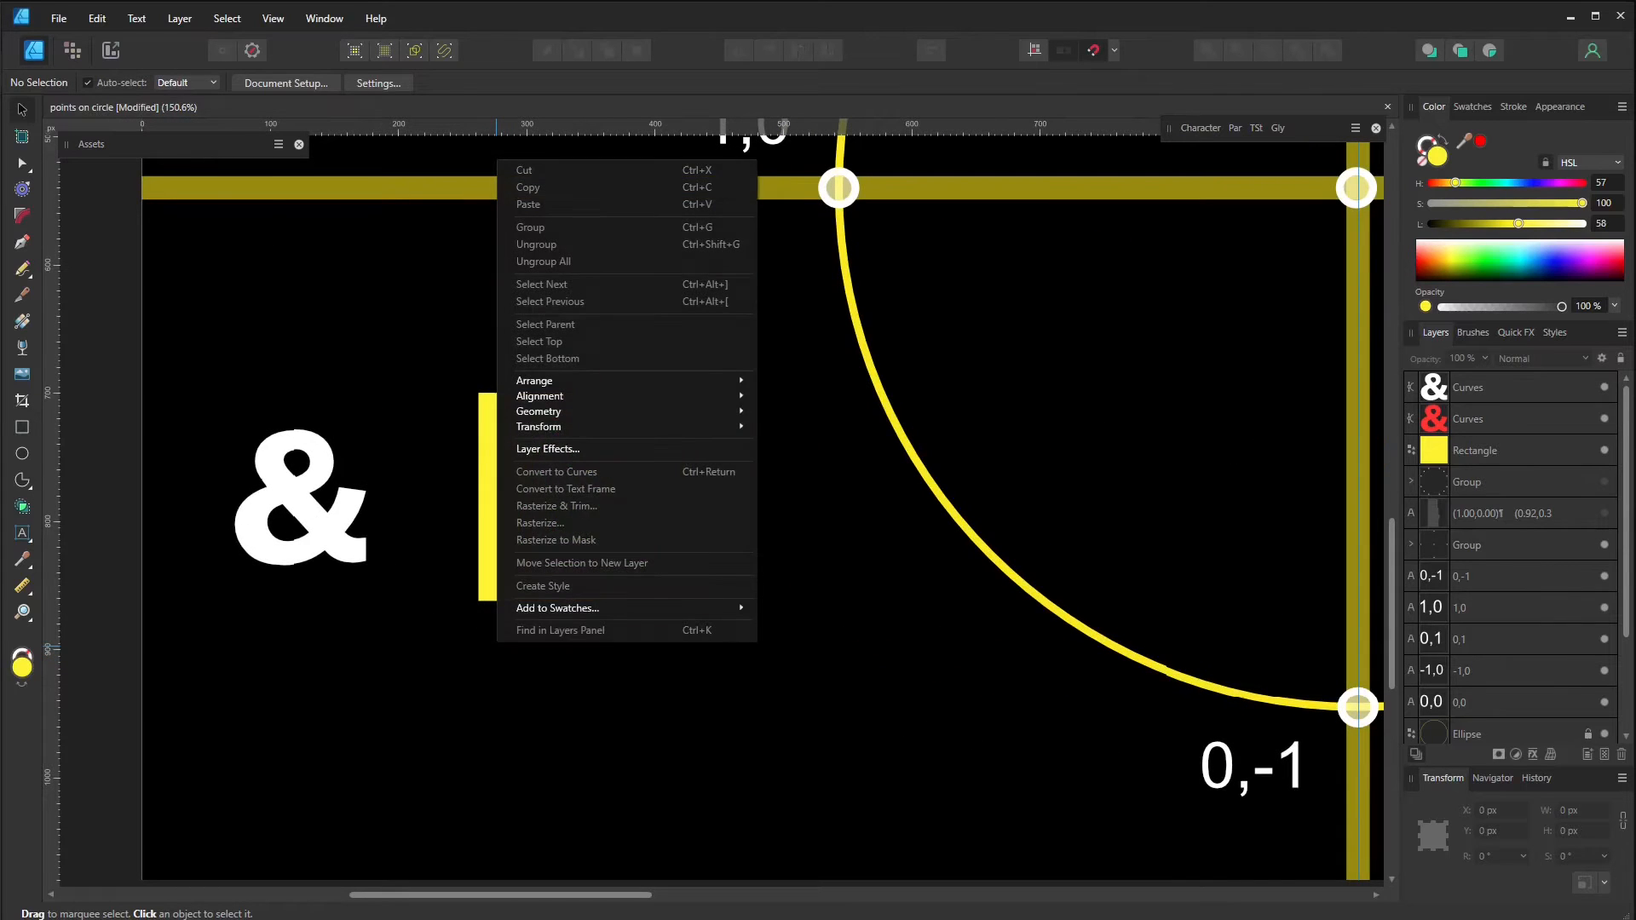
{"action": "left_click", "coordinate": [460, 646]}
{"action": "middle_click_drag", "start_coordinate": [454, 644], "coordinate": [541, 671]}
{"action": "scroll", "coordinate": [599, 567], "scroll_direction": "up", "scroll_amount": 1}
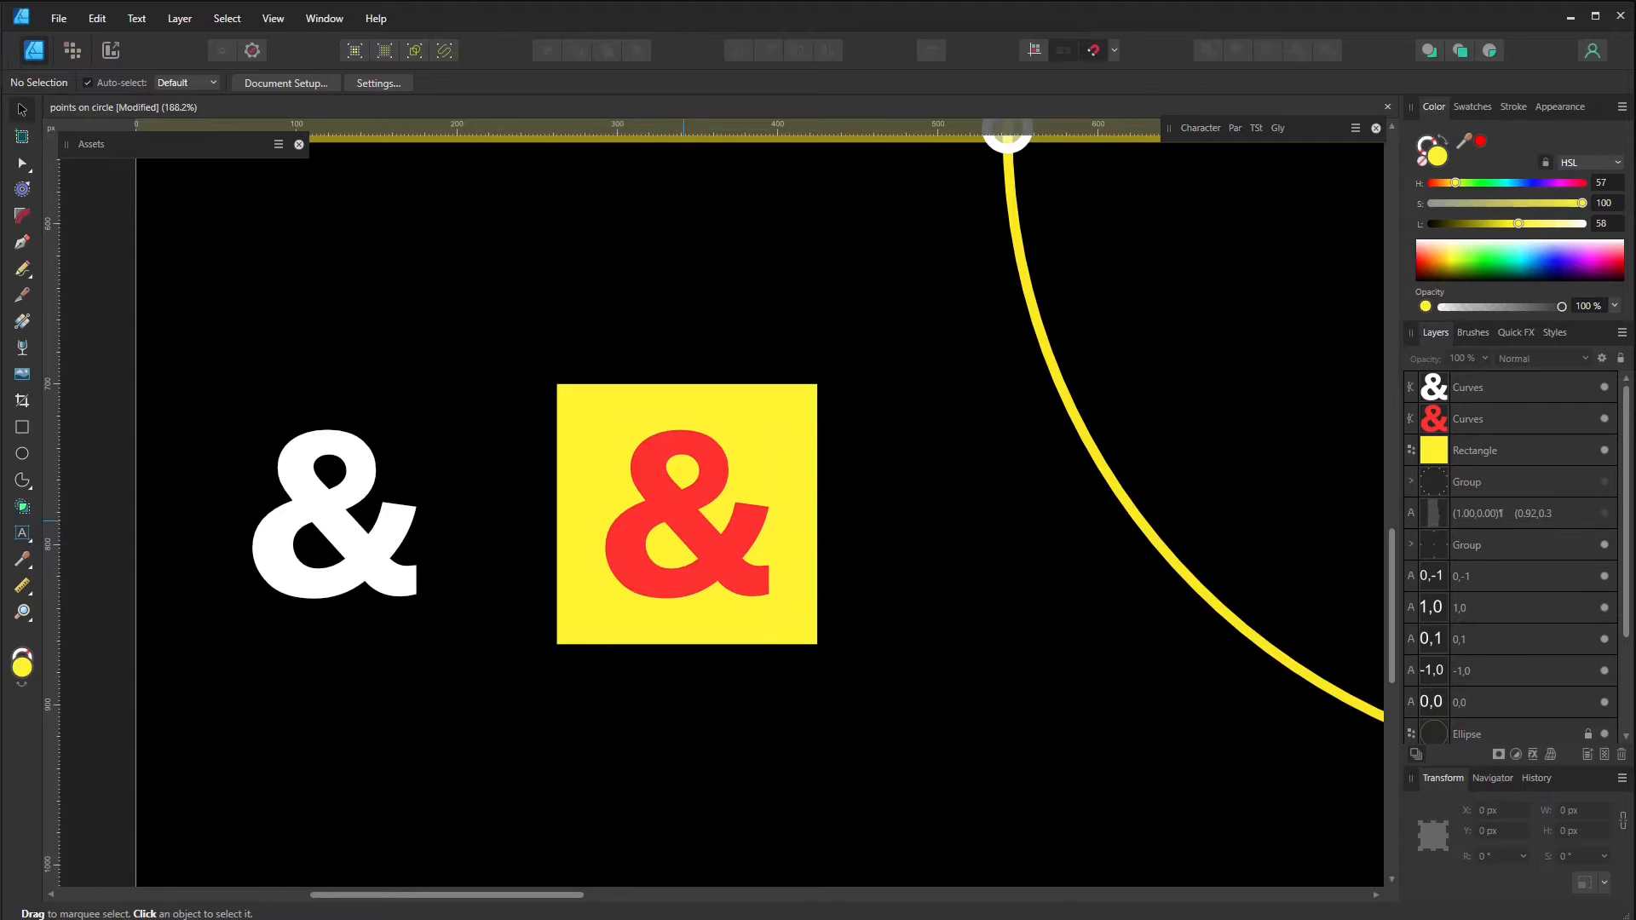
{"action": "left_click", "coordinate": [684, 520]}
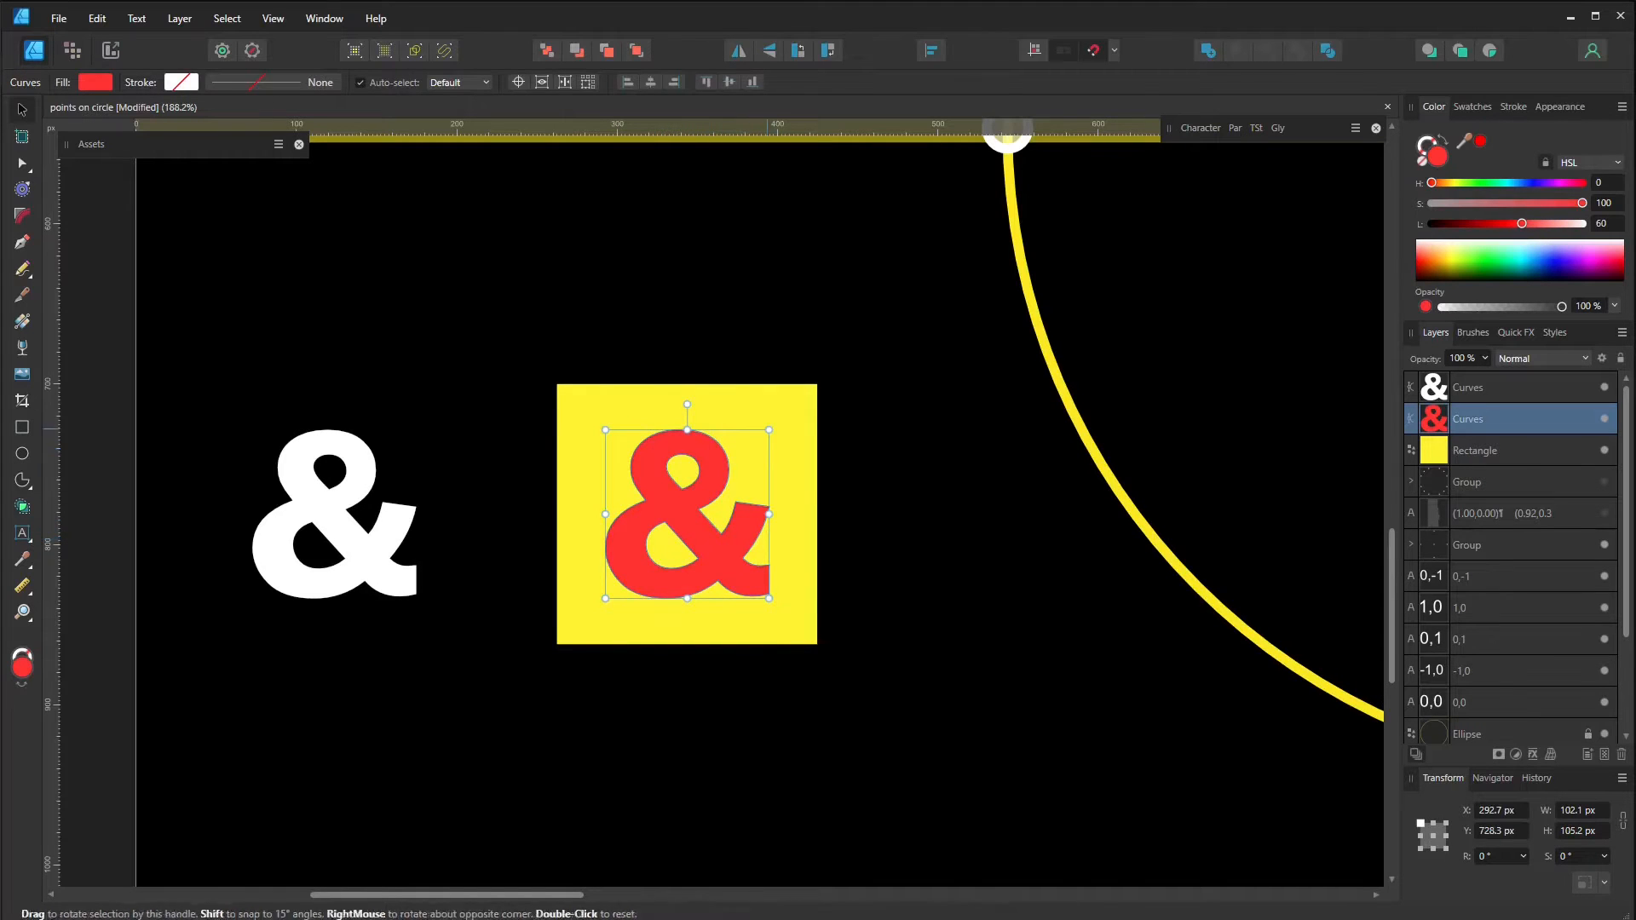
{"action": "left_click", "coordinate": [783, 407]}
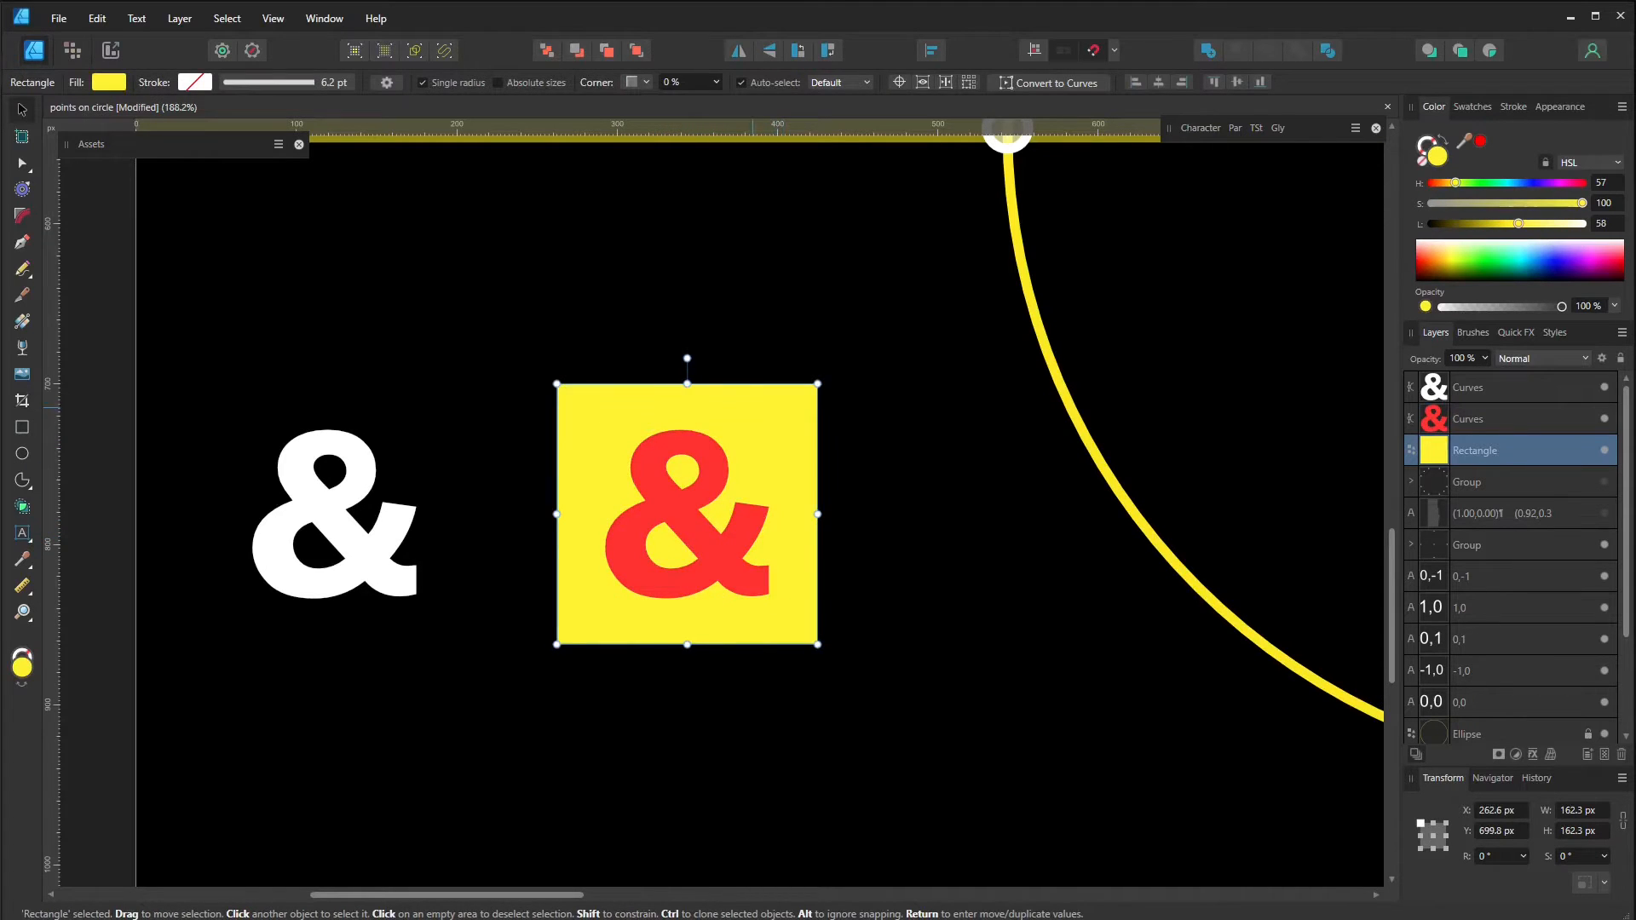
{"action": "left_click", "coordinate": [412, 623]}
- Create six copies of the white ampersand, each shifted slightly in a different direction so they overlap
{"action": "middle_click_drag", "start_coordinate": [411, 623], "coordinate": [579, 603]}
{"action": "scroll", "coordinate": [535, 528], "scroll_direction": "up", "scroll_amount": 6, "text": "ctrl"}
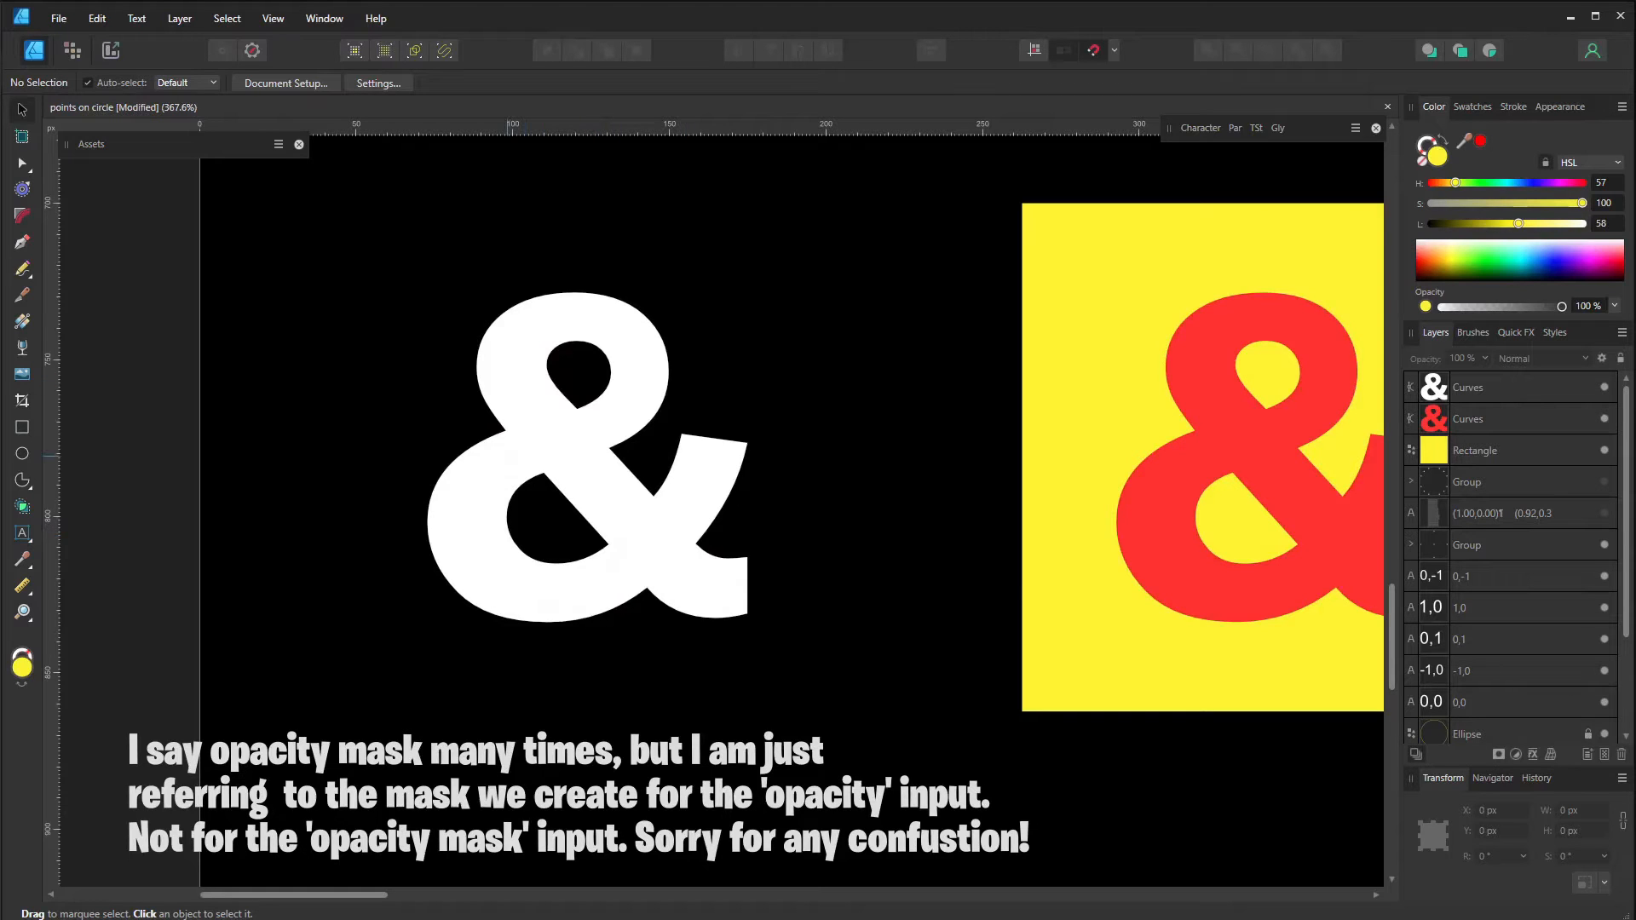
{"action": "left_click", "coordinate": [587, 475]}
{"action": "middle_click_drag", "start_coordinate": [470, 382], "coordinate": [494, 383]}
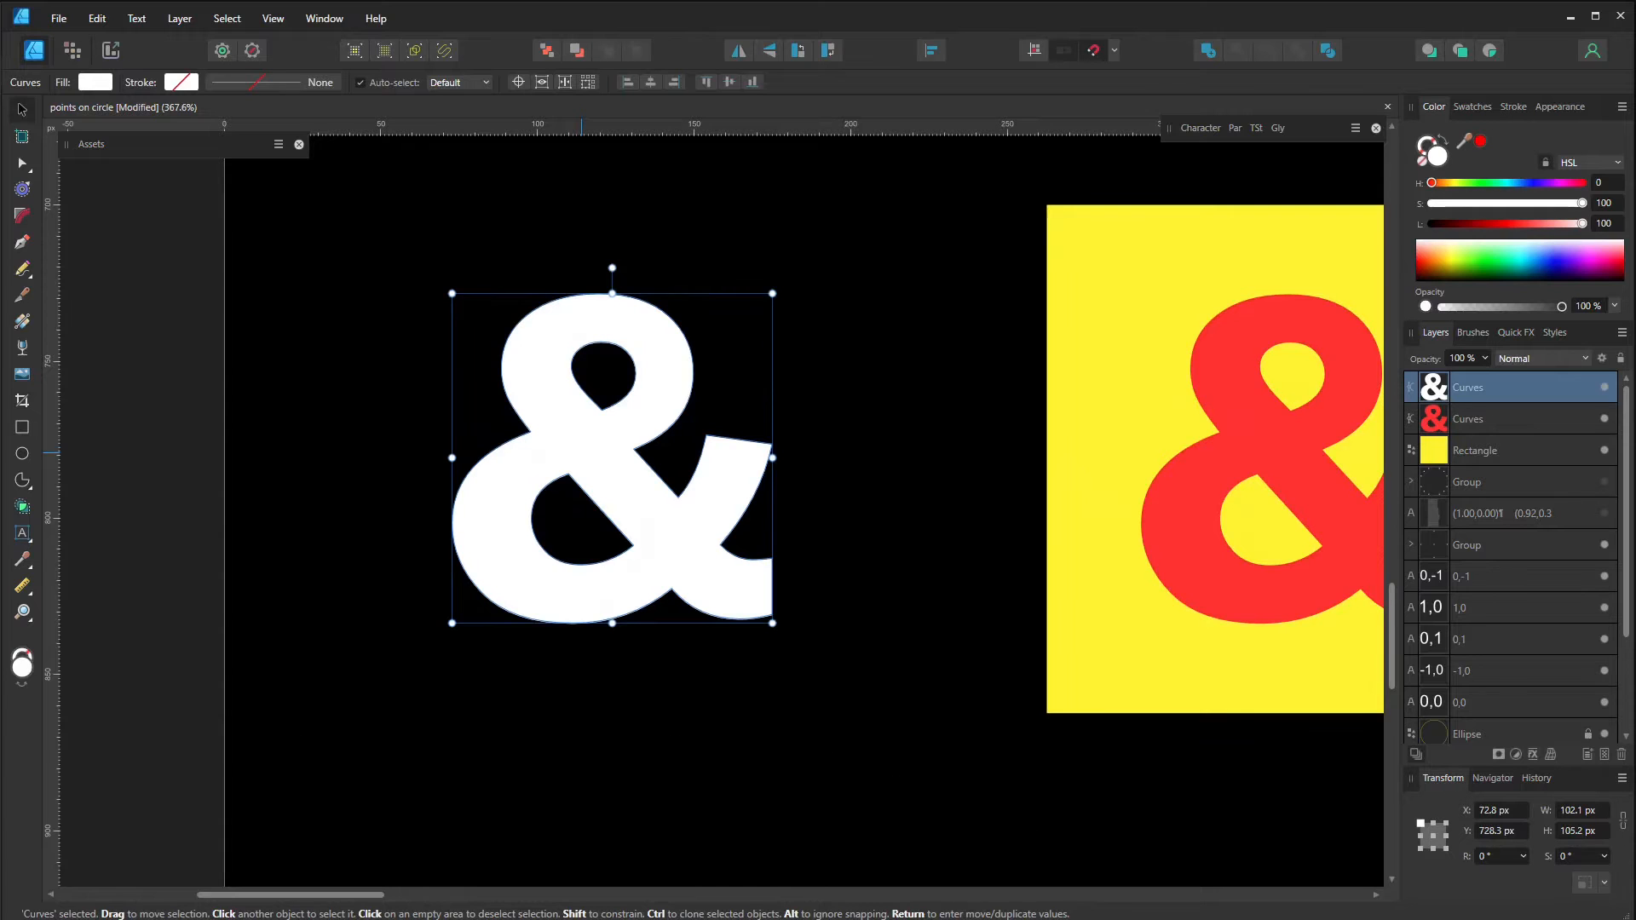
{"action": "mouse_move", "coordinate": [583, 452]}
{"action": "left_mouse_down"}
{"action": "mouse_move", "coordinate": [475, 465]}
{"action": "mouse_move", "coordinate": [616, 459]}
{"action": "mouse_move", "coordinate": [557, 463]}
{"action": "mouse_move", "coordinate": [522, 439]}
{"action": "mouse_move", "coordinate": [572, 453]}
{"action": "mouse_move", "coordinate": [583, 436]}
{"action": "left_mouse_up"}
{"action": "mouse_move", "coordinate": [583, 436]}
{"action": "left_mouse_down", "text": "ctrl"}
{"action": "mouse_move", "coordinate": [612, 454]}
{"action": "mouse_move", "coordinate": [593, 477]}
{"action": "left_mouse_up", "text": "ctrl"}
{"action": "mouse_move", "coordinate": [593, 477]}
{"action": "left_mouse_down", "text": "ctrl"}
{"action": "mouse_move", "coordinate": [556, 459]}
{"action": "mouse_move", "coordinate": [623, 473]}
{"action": "left_mouse_up", "text": "ctrl"}
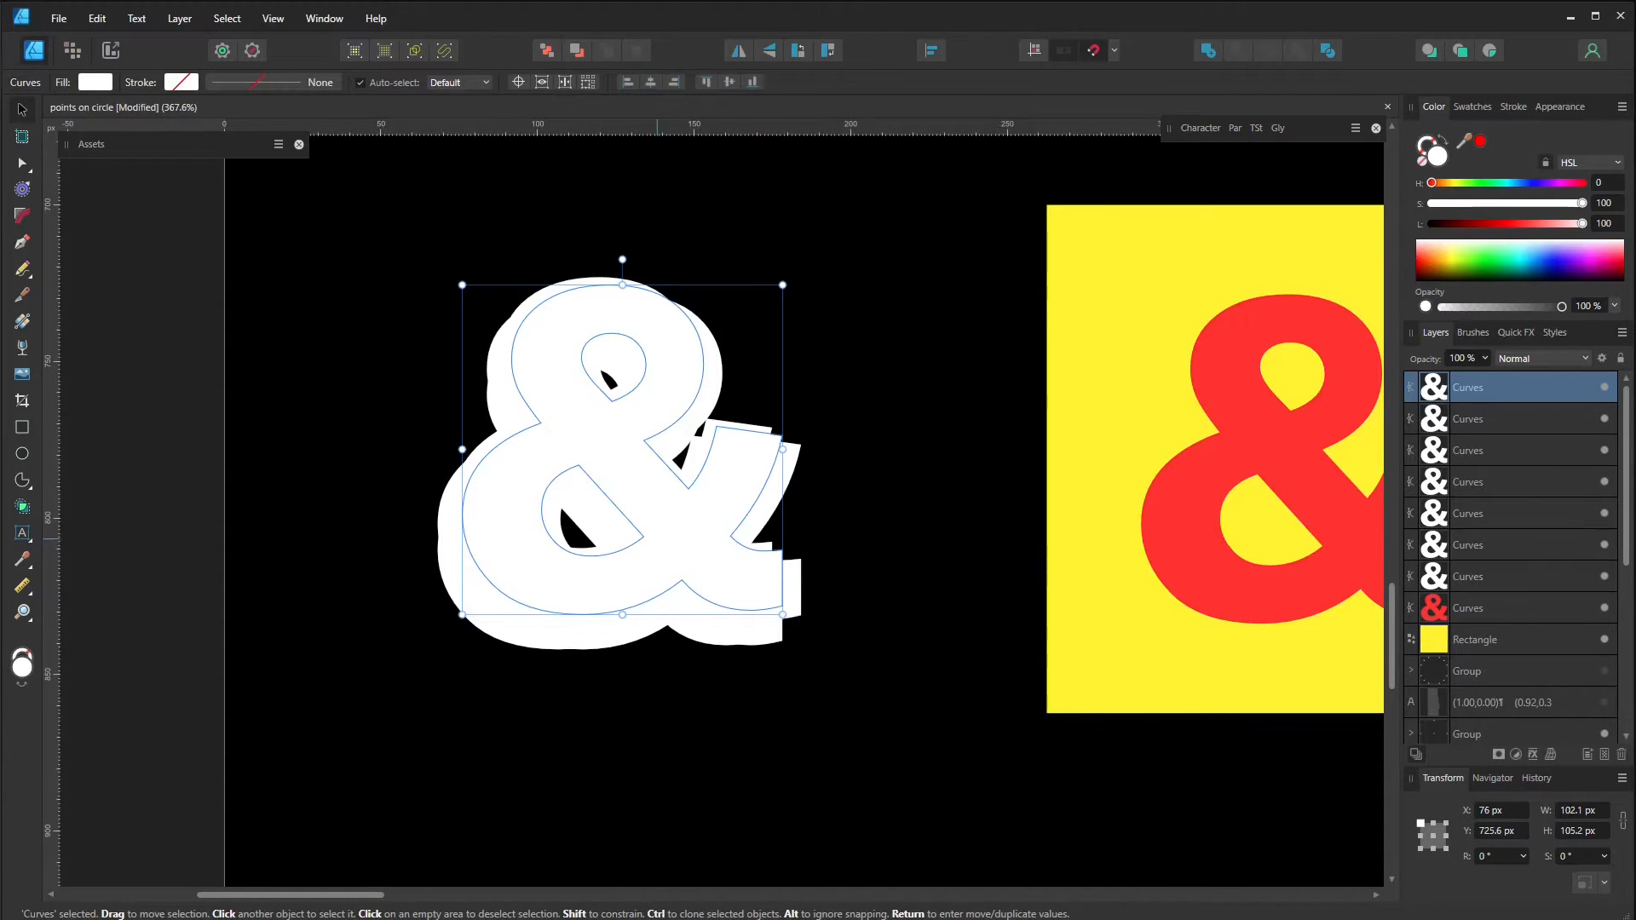
- Show the hidden group of extra points on the circle and the hidden coordinate-list text layer
{"action": "scroll", "coordinate": [673, 546], "scroll_direction": "down", "scroll_amount": 6, "text": "ctrl"}
{"action": "scroll", "coordinate": [777, 552], "scroll_direction": "down", "scroll_amount": 4, "text": "ctrl"}
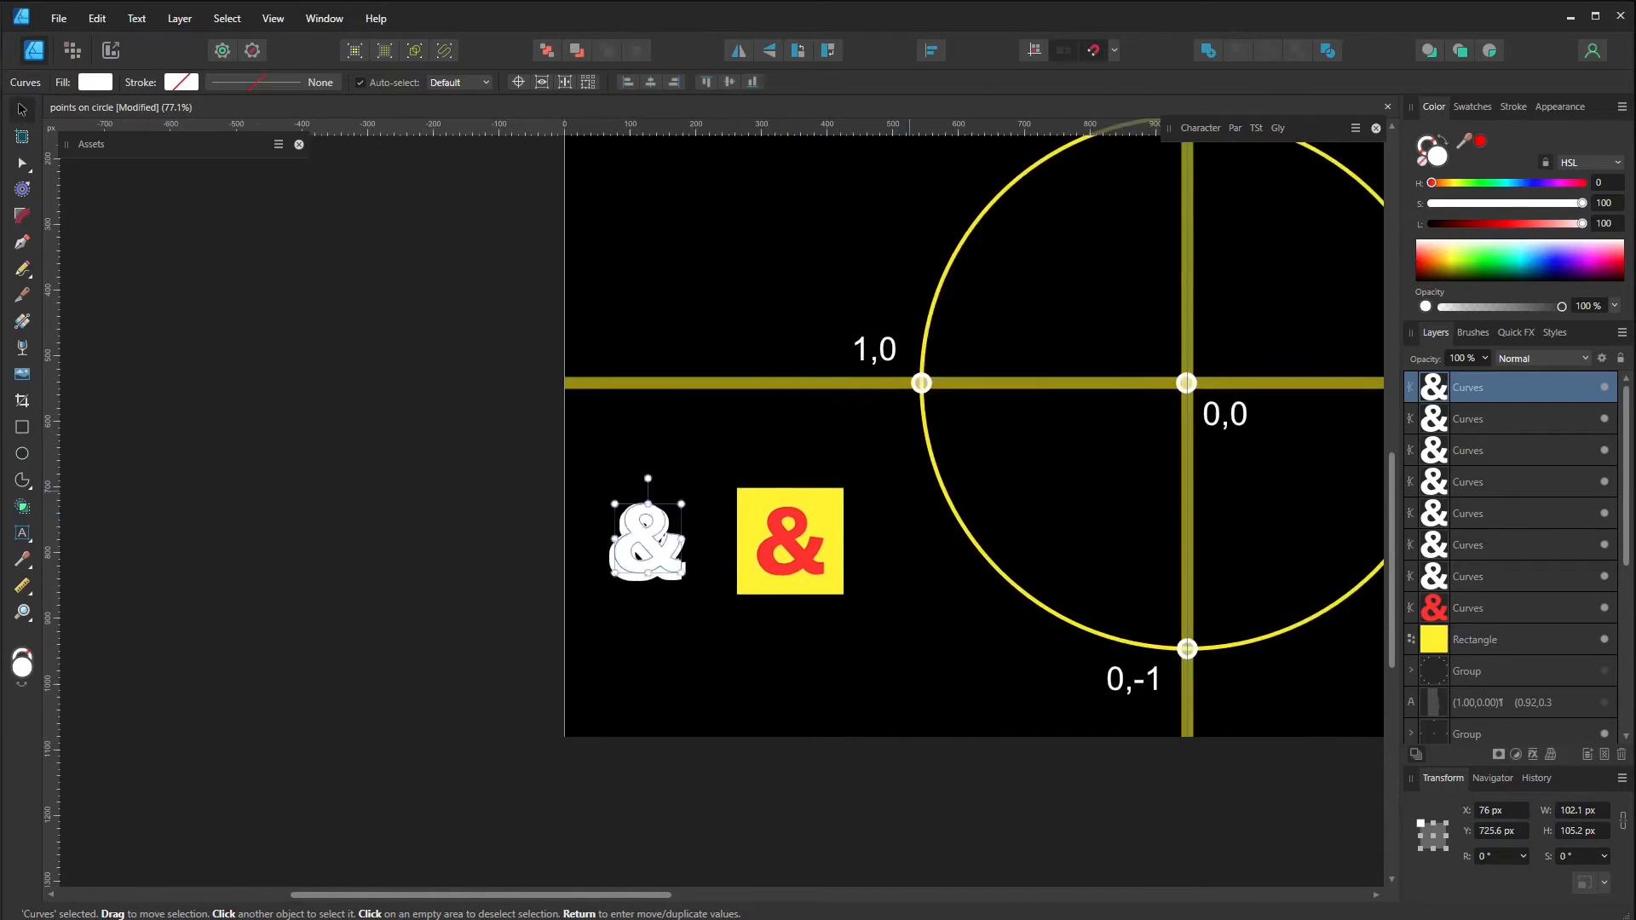
{"action": "middle_click_drag", "start_coordinate": [679, 536], "coordinate": [660, 541]}
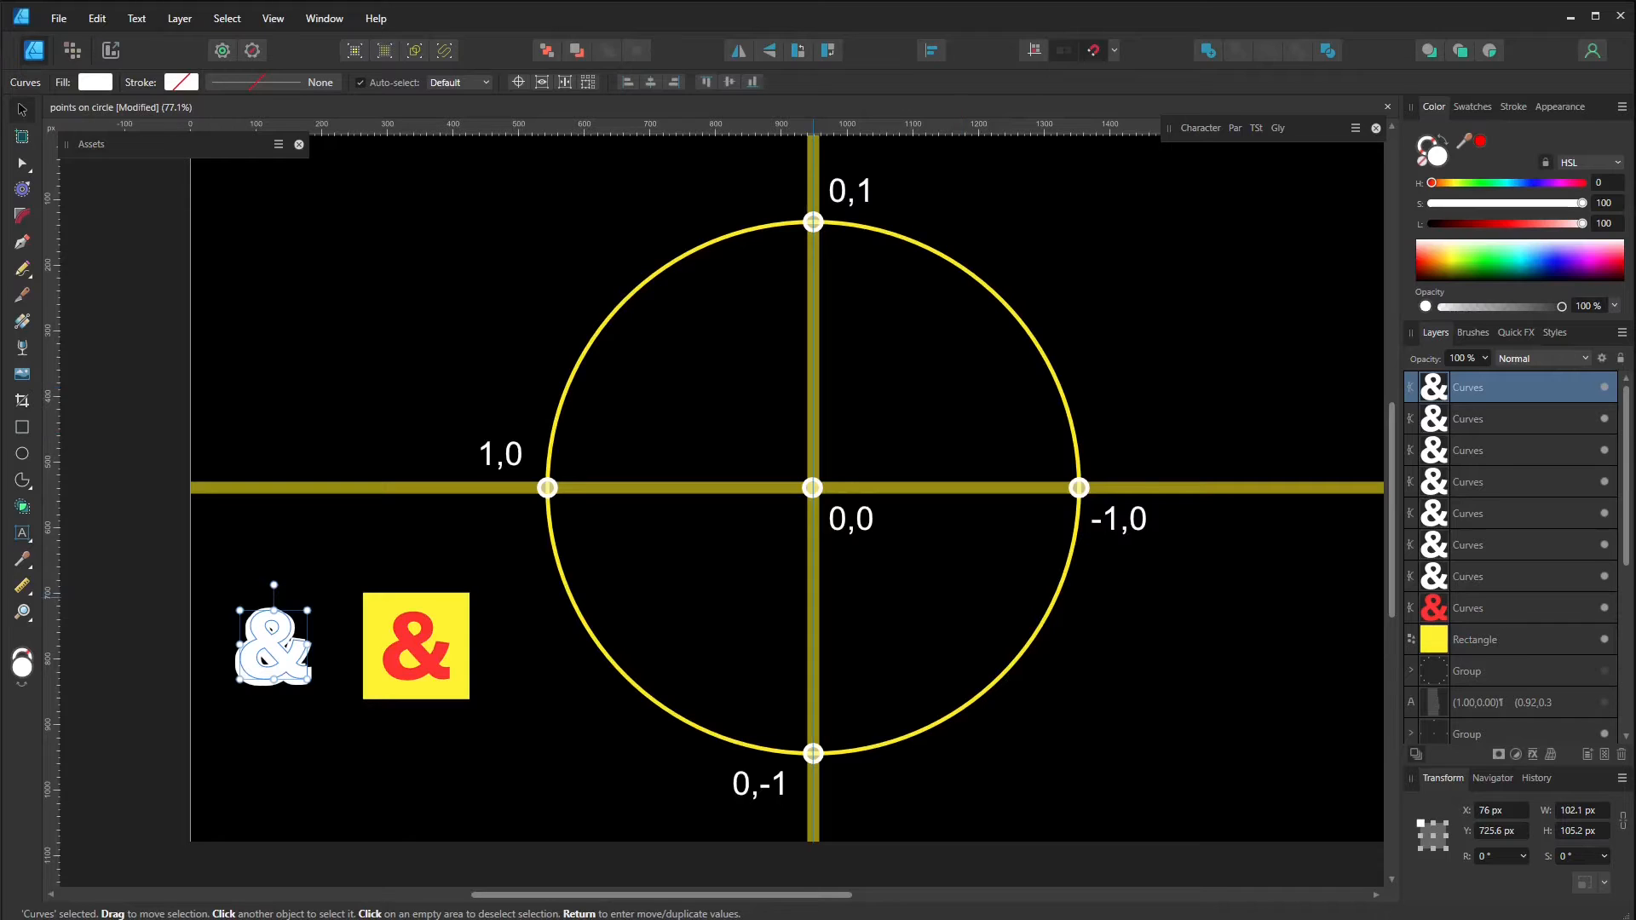
{"action": "left_click", "coordinate": [1605, 672]}
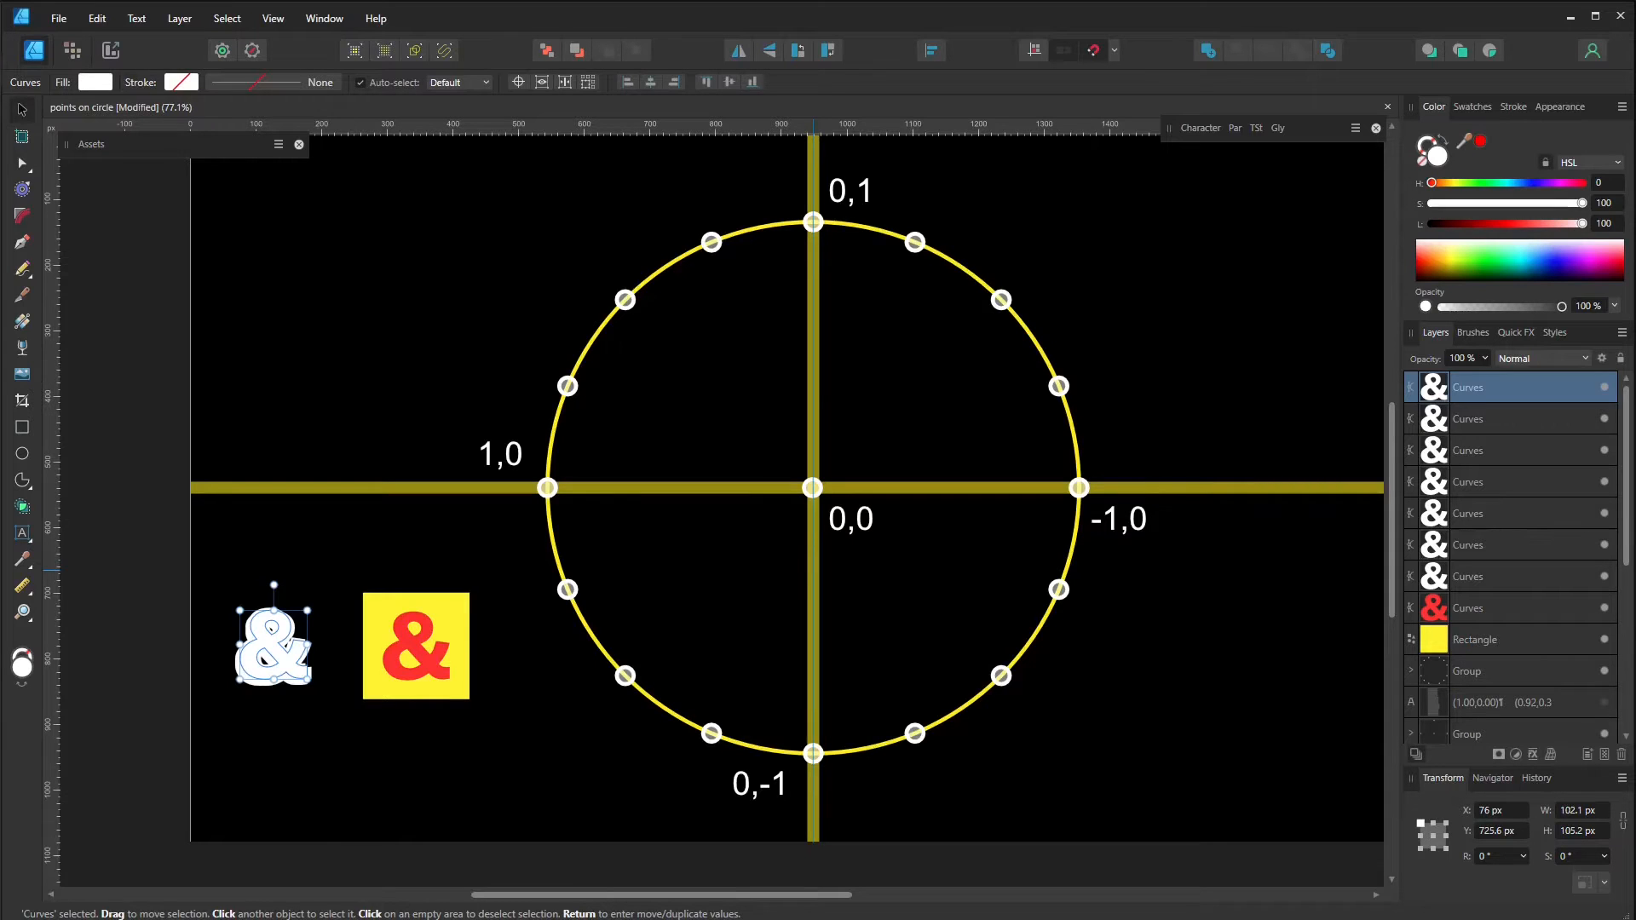
{"action": "left_click", "coordinate": [1605, 704]}
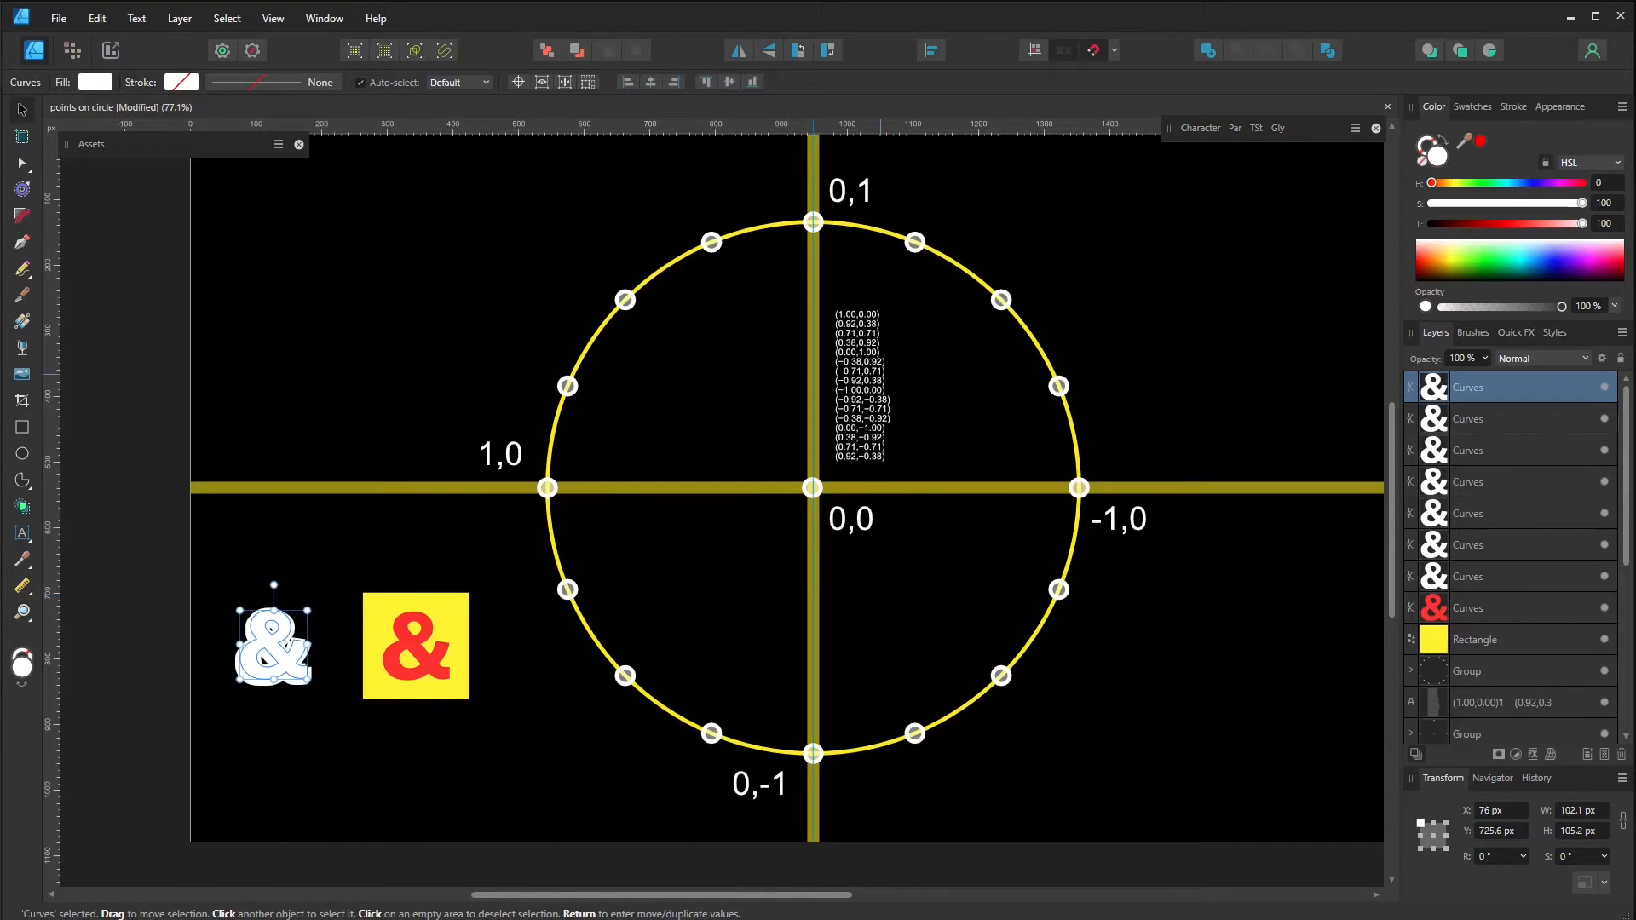
- Examine the list of circle point coordinates, from (1.00,0.00) to (0.92,−0.38), beside the vertical axis
{"action": "scroll", "coordinate": [866, 337], "scroll_direction": "up", "scroll_amount": 2}
{"action": "scroll", "coordinate": [881, 364], "scroll_direction": "up", "scroll_amount": 3}
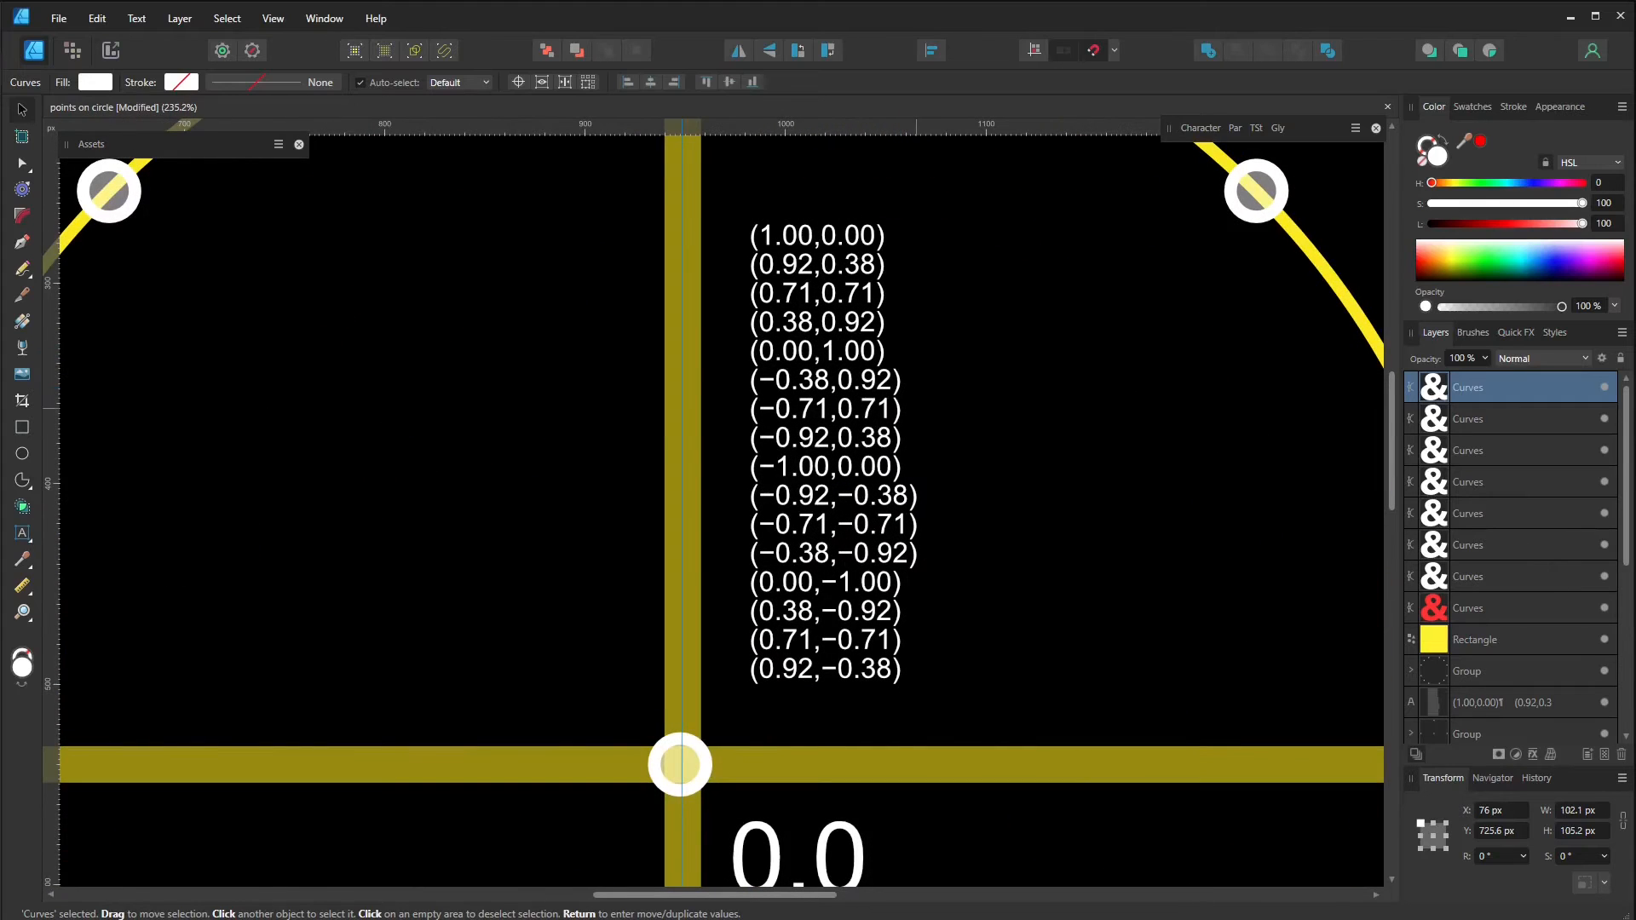
{"action": "right_click", "coordinate": [997, 431]}
{"action": "middle_click_drag", "start_coordinate": [993, 358], "coordinate": [908, 404]}
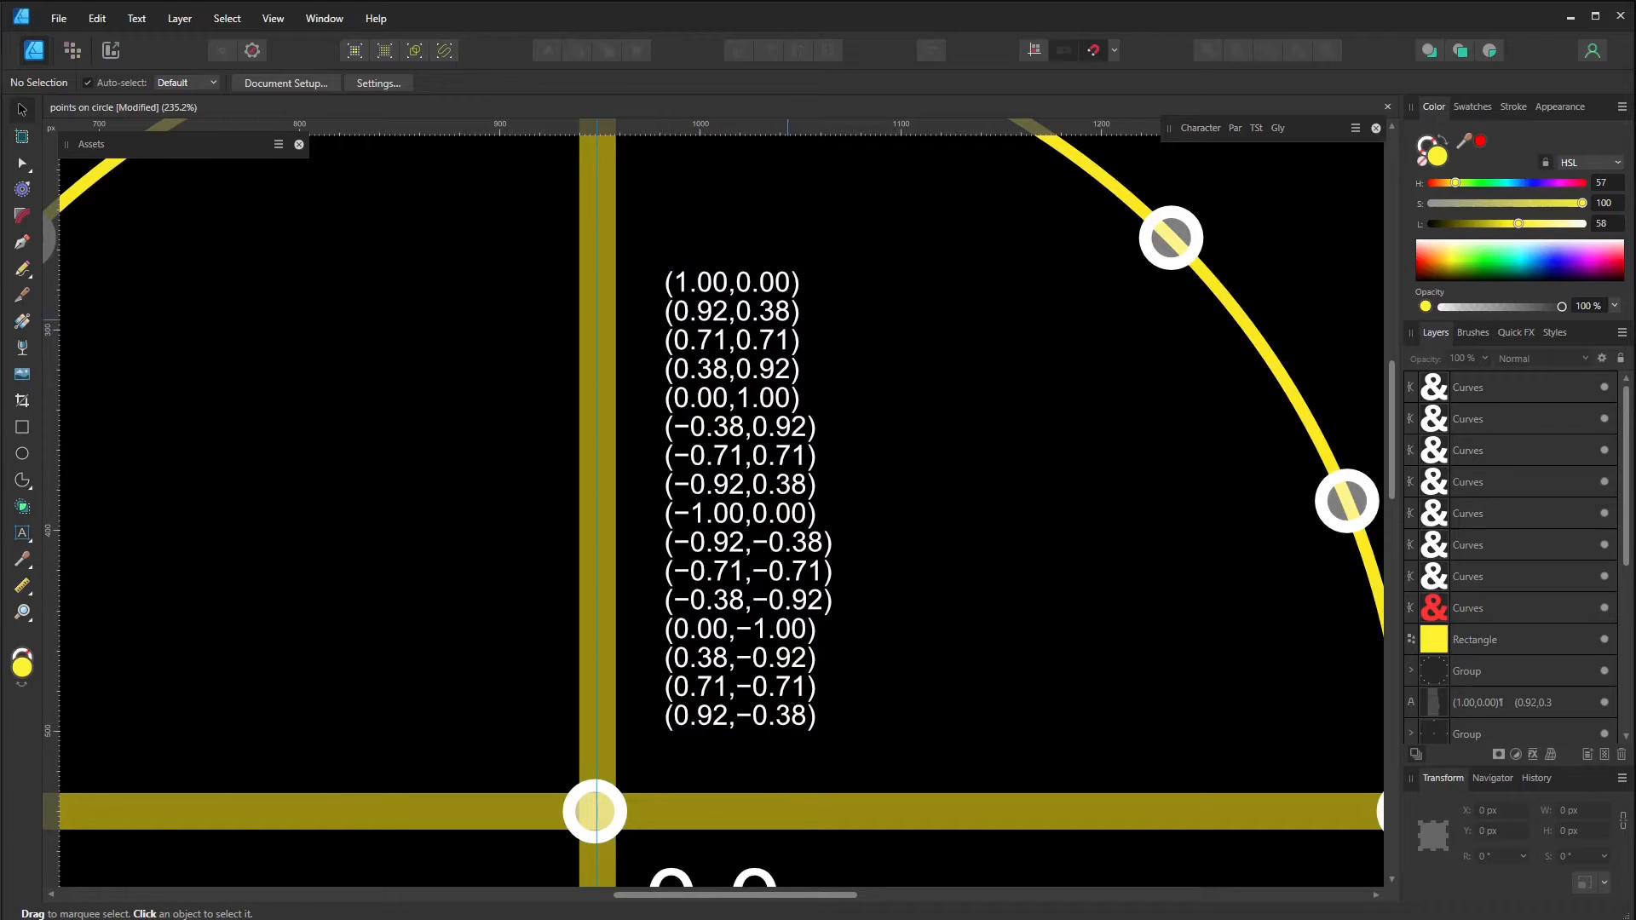
{"action": "scroll", "coordinate": [871, 477], "scroll_direction": "up", "scroll_amount": 2, "text": "ctrl"}
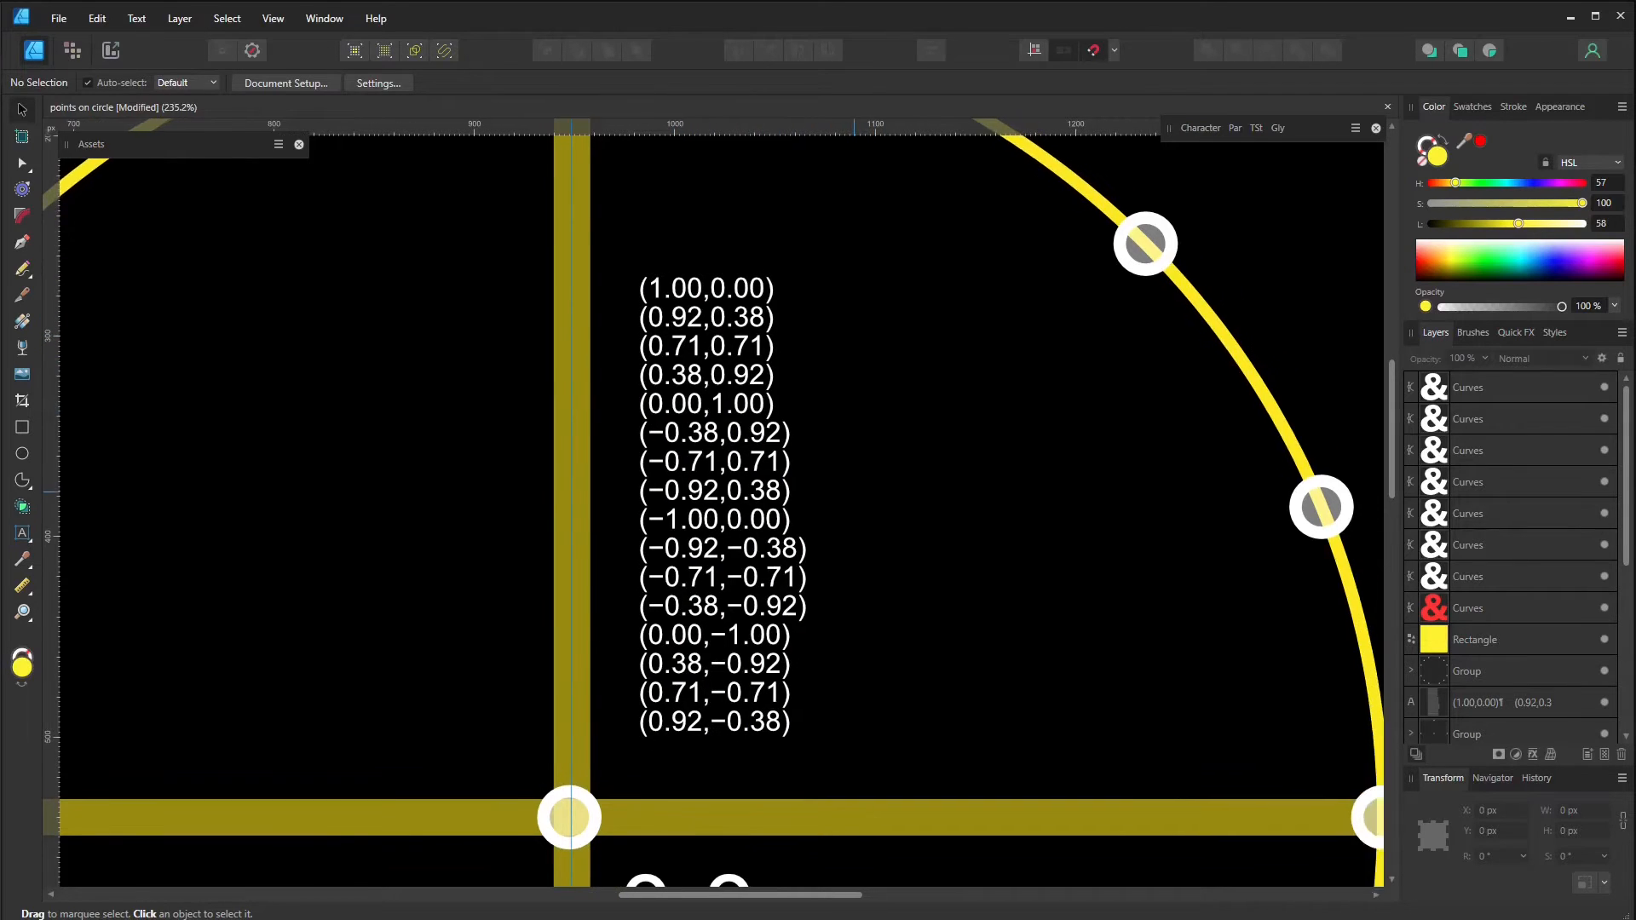
{"action": "middle_click_drag", "start_coordinate": [871, 477], "coordinate": [895, 472]}
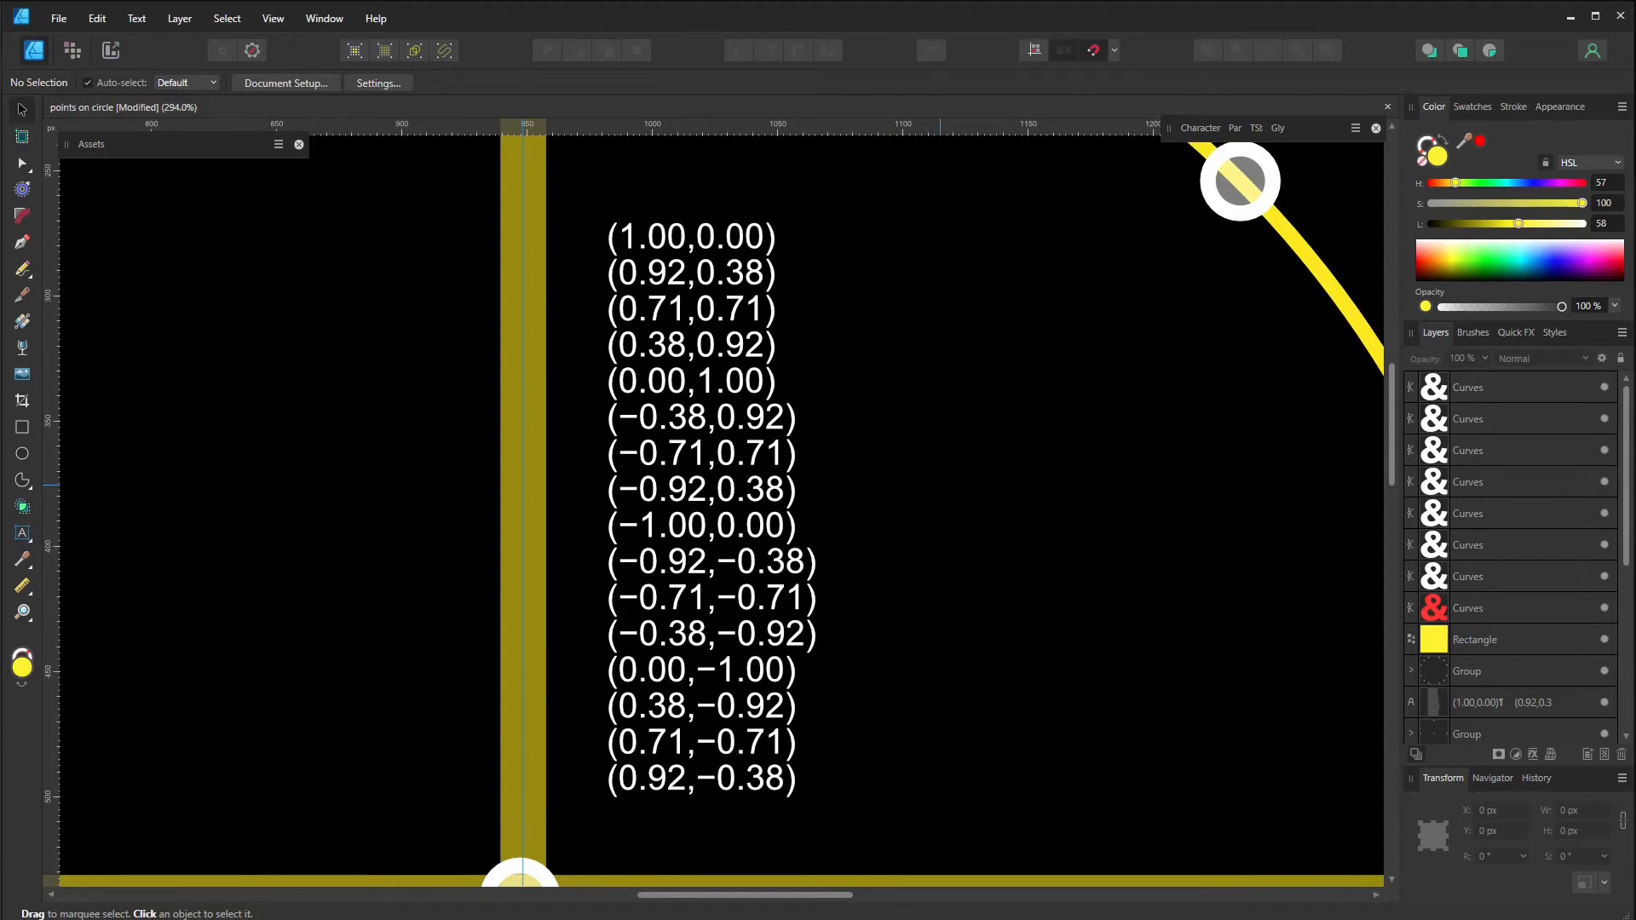
{"action": "scroll", "coordinate": [946, 494], "scroll_direction": "down", "scroll_amount": 5, "text": "ctrl"}
{"action": "scroll", "coordinate": [792, 477], "scroll_direction": "down", "scroll_amount": 2, "text": "ctrl"}
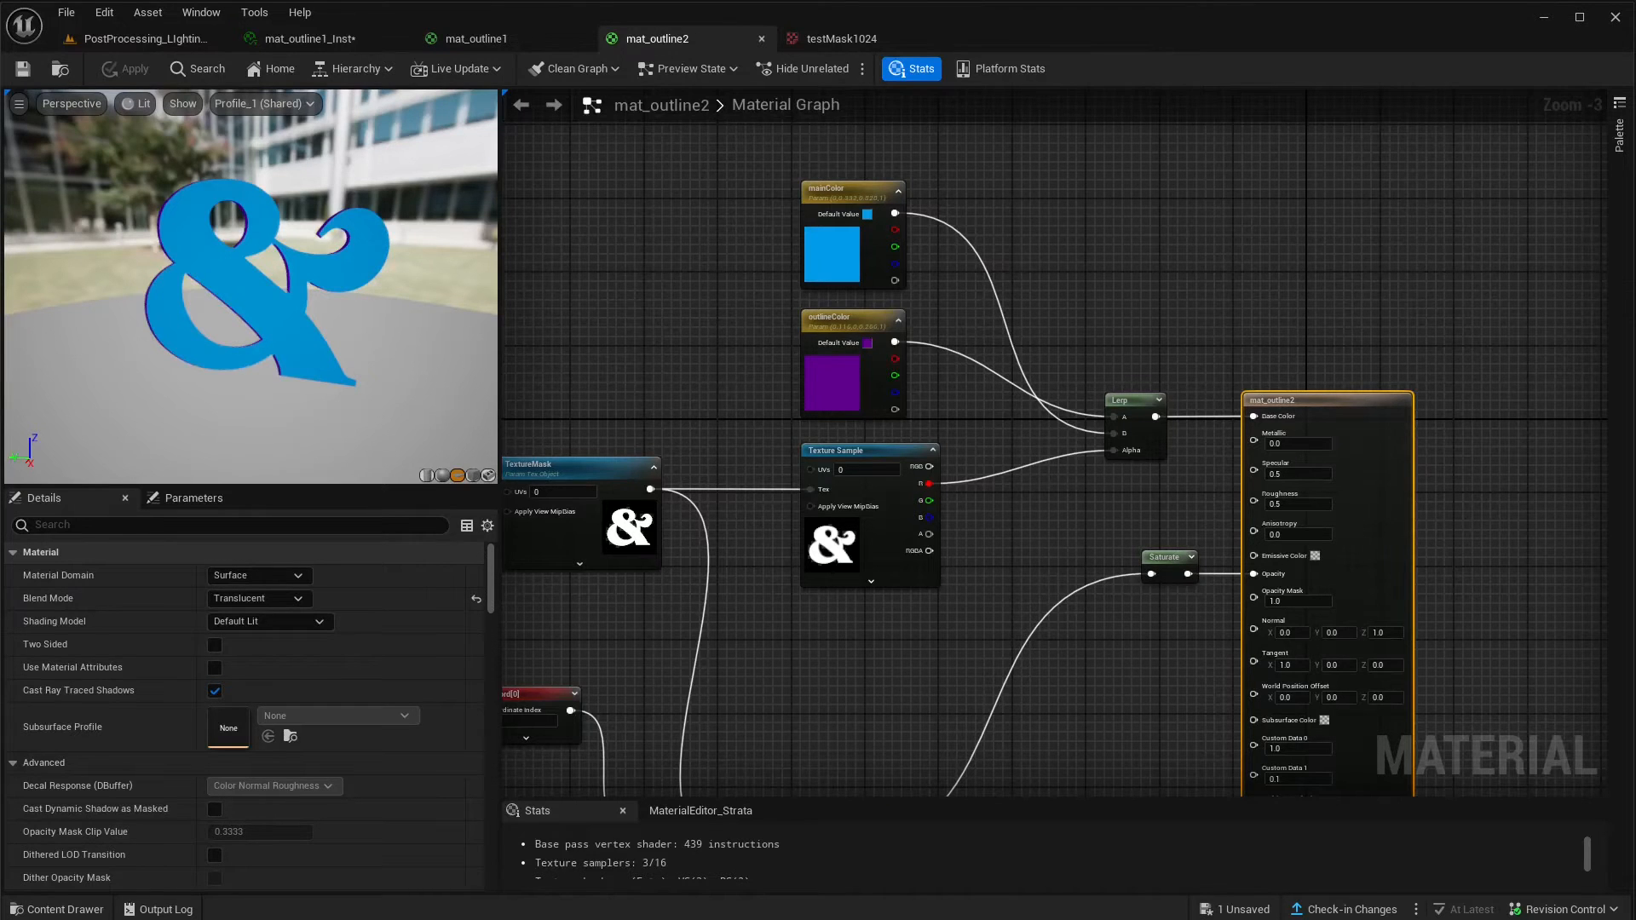
- Disconnect the Saturate output from the Opacity input of the mat_outline2 material and turn the preview plane slightly
{"action": "right_click_drag", "start_coordinate": [915, 671], "coordinate": [881, 692]}
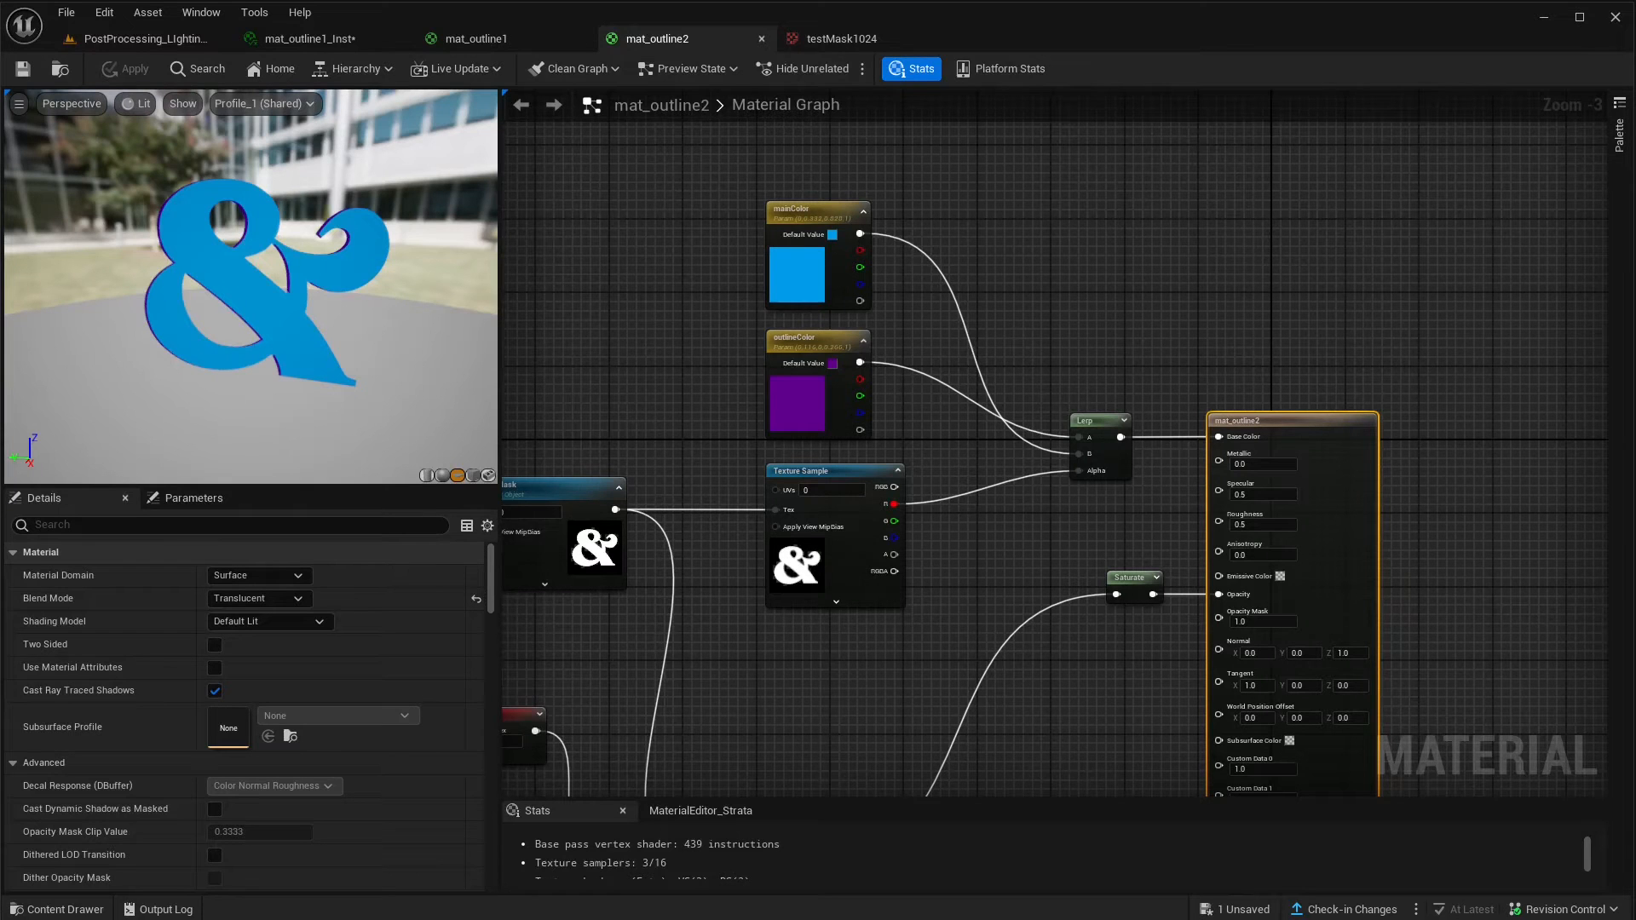
{"action": "scroll", "coordinate": [839, 673], "scroll_direction": "up", "scroll_amount": 1}
{"action": "right_click_drag", "start_coordinate": [847, 685], "coordinate": [855, 727]}
{"action": "scroll", "coordinate": [948, 691], "scroll_direction": "up", "scroll_amount": 1}
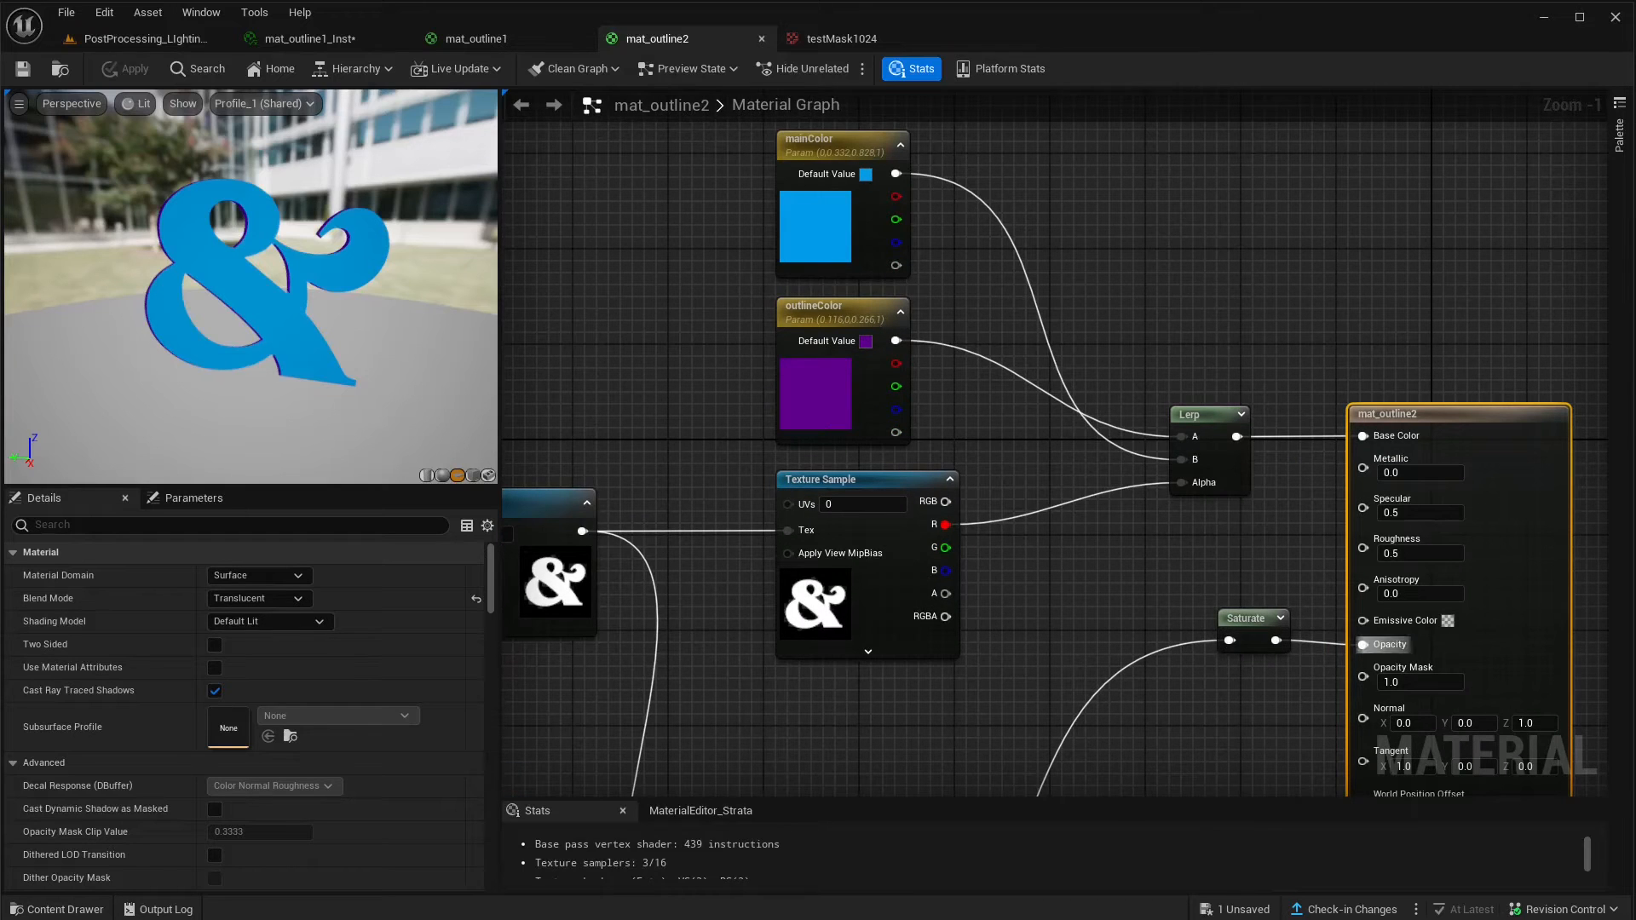
{"action": "left_click", "coordinate": [1364, 645], "text": "alt"}
{"action": "right_click_drag", "start_coordinate": [1117, 477], "coordinate": [1087, 570]}
{"action": "mouse_move", "coordinate": [273, 289]}
{"action": "left_mouse_down"}
{"action": "mouse_move", "coordinate": [243, 294]}
{"action": "mouse_move", "coordinate": [260, 296]}
{"action": "left_mouse_up"}
{"action": "right_click_drag", "start_coordinate": [614, 682], "coordinate": [673, 569]}
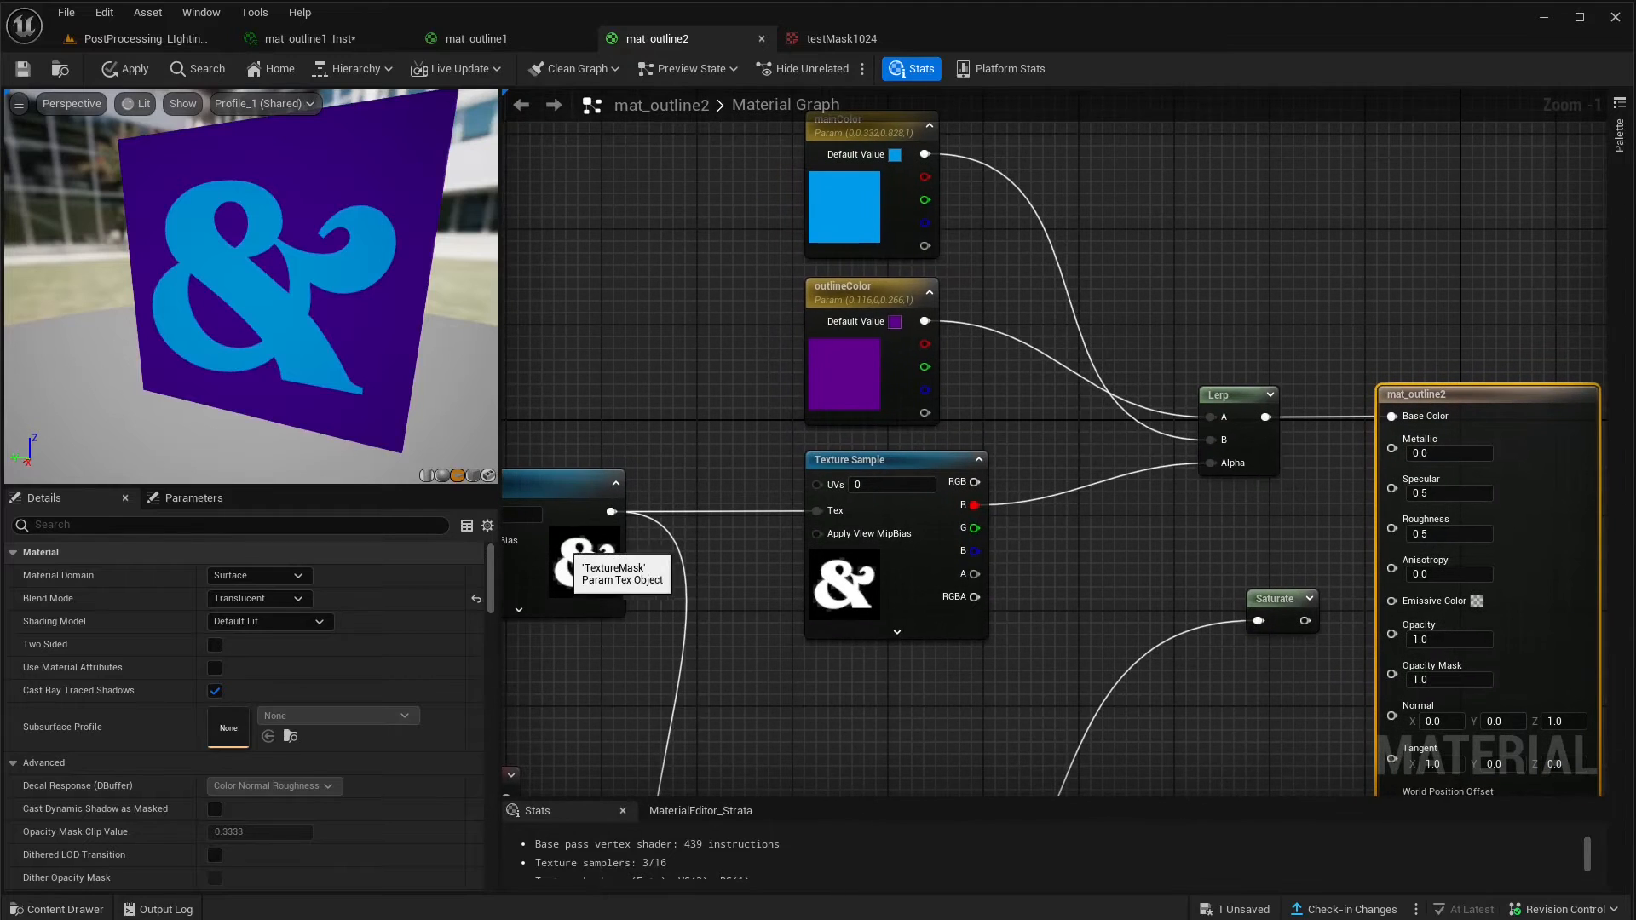
{"action": "right_click_drag", "start_coordinate": [1099, 546], "coordinate": [1055, 632]}
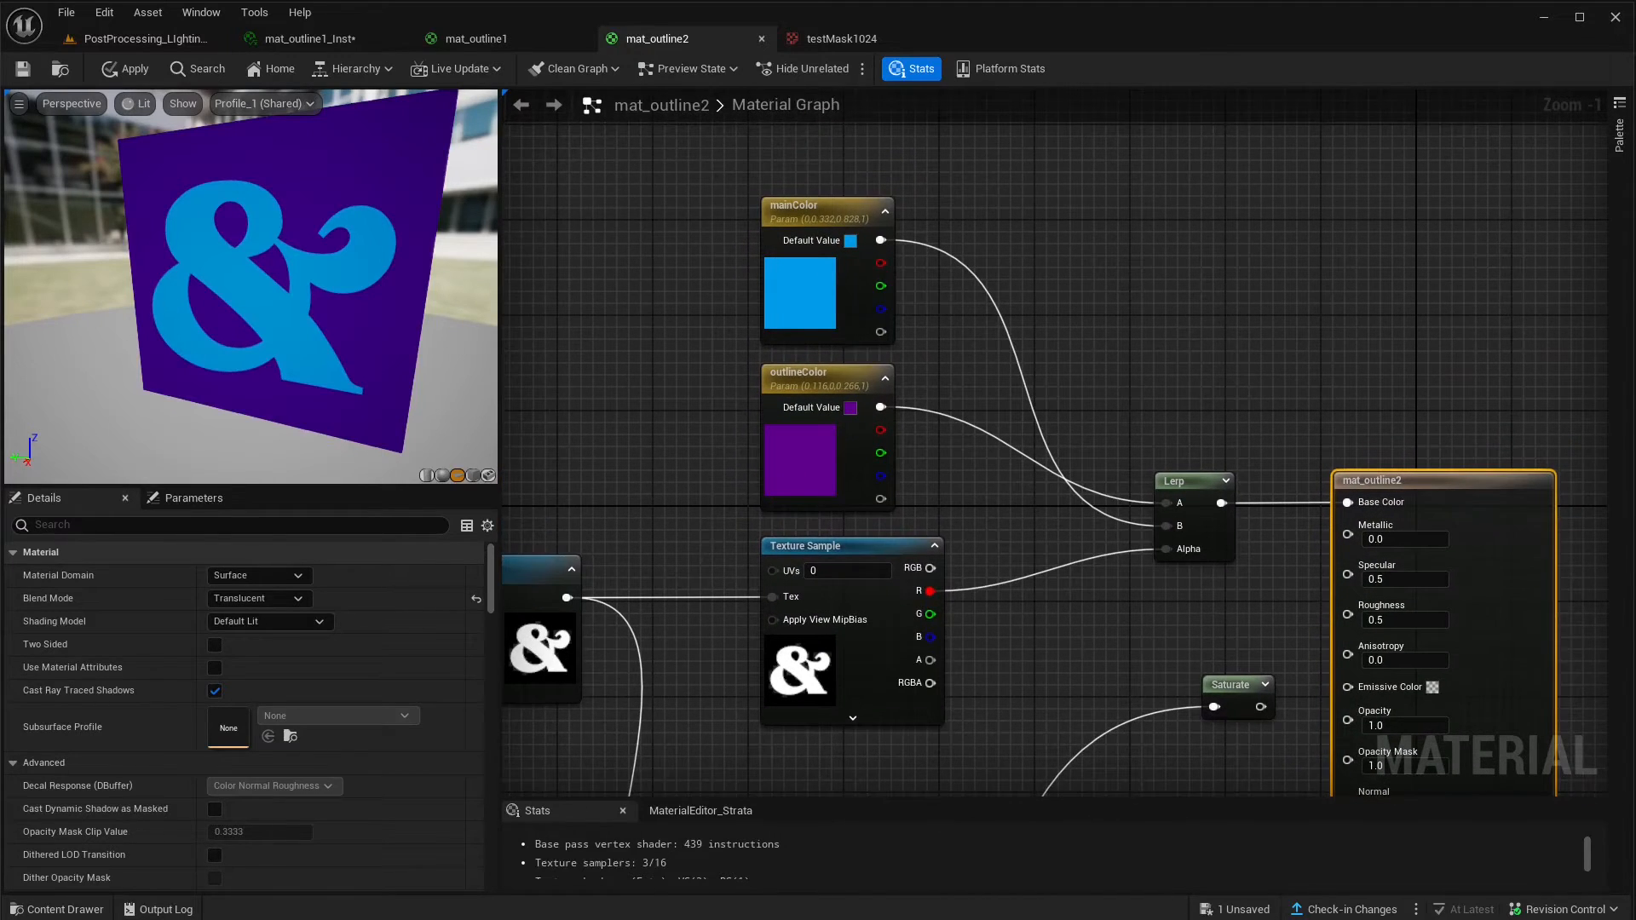
- Inspect the mainColor and outlineColor vector parameters that feed the Lerp, comparing them with the preview
{"action": "right_click_drag", "start_coordinate": [1134, 520], "coordinate": [1084, 468]}
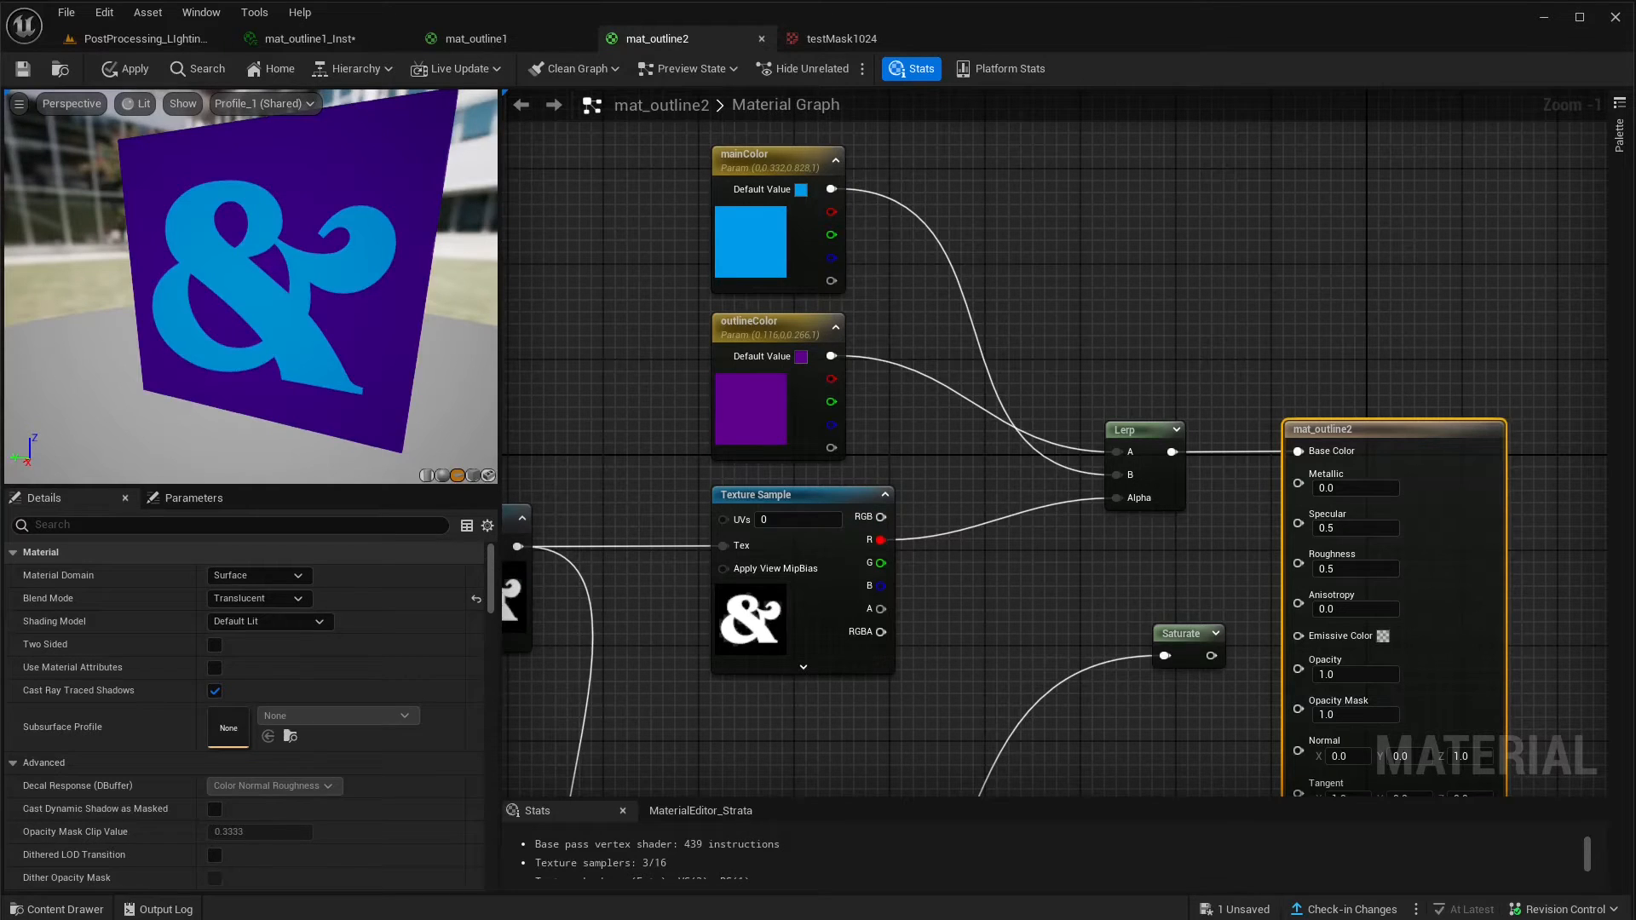
{"action": "right_click_drag", "start_coordinate": [1023, 588], "coordinate": [998, 648]}
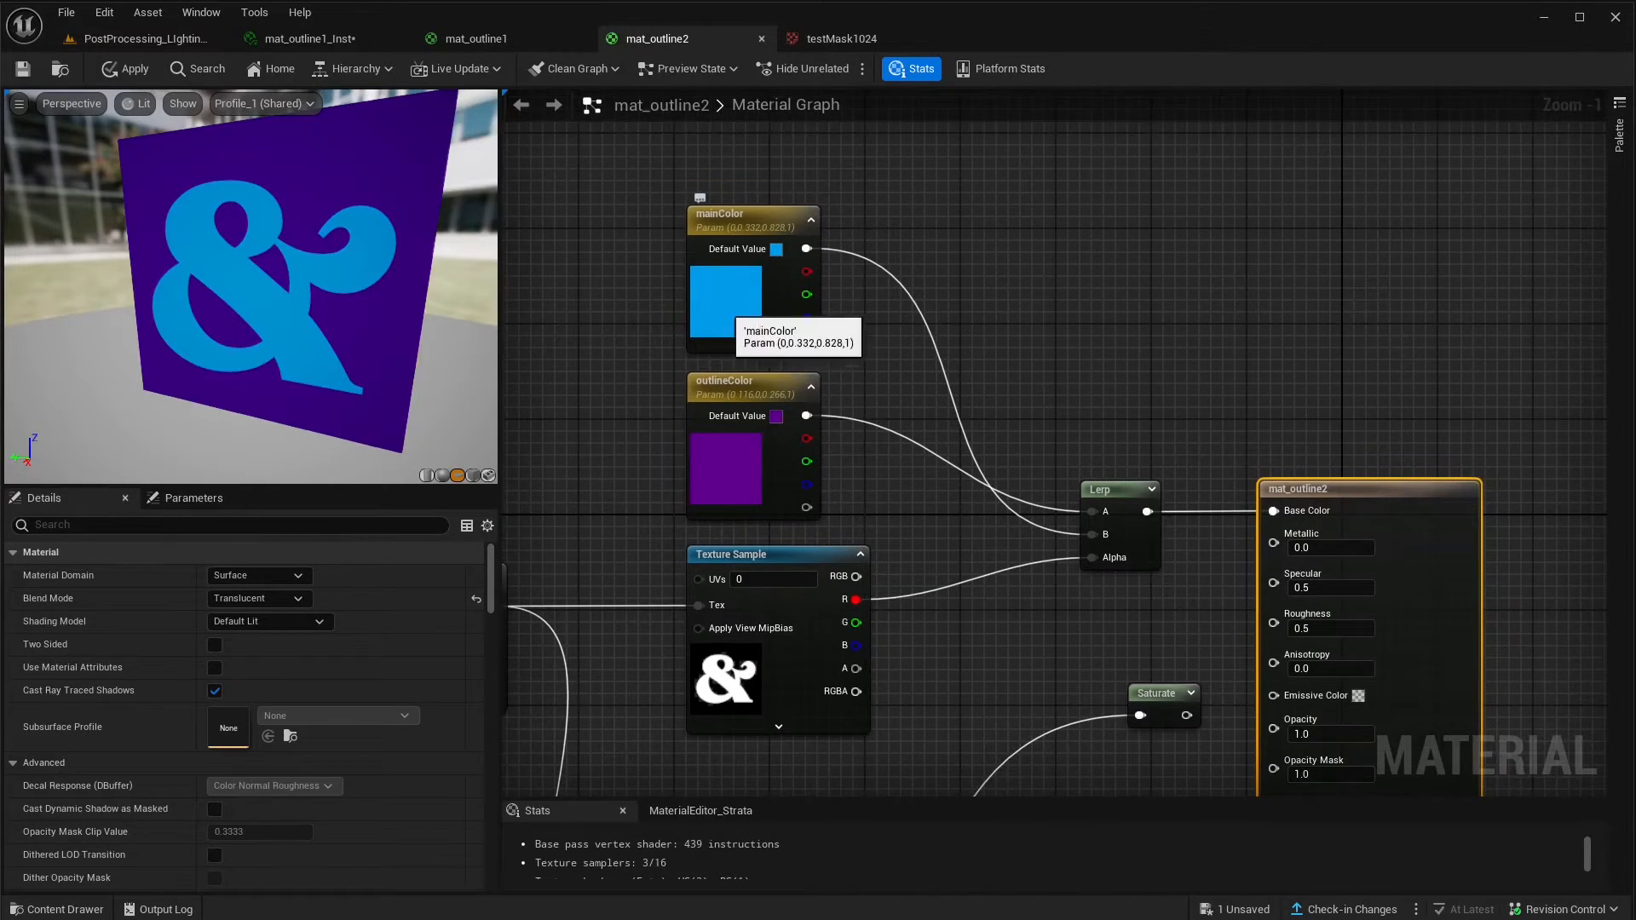
{"action": "left_click", "coordinate": [767, 240]}
{"action": "left_click", "coordinate": [734, 390]}
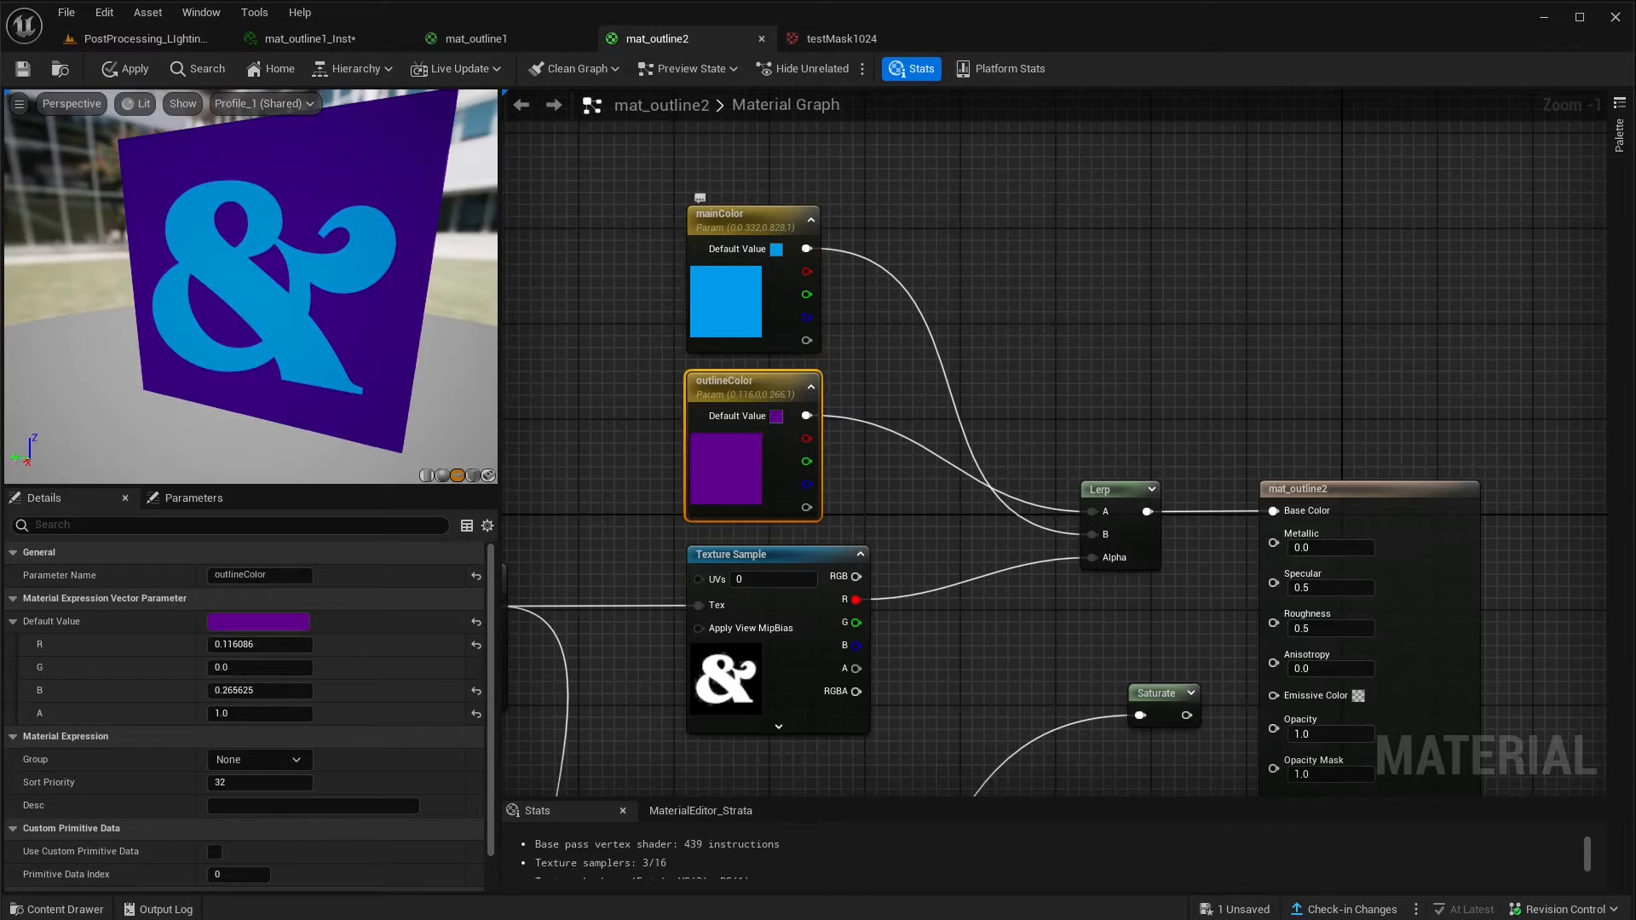
{"action": "left_click", "coordinate": [750, 220]}
{"action": "left_click", "coordinate": [735, 390]}
{"action": "left_click", "coordinate": [750, 223]}
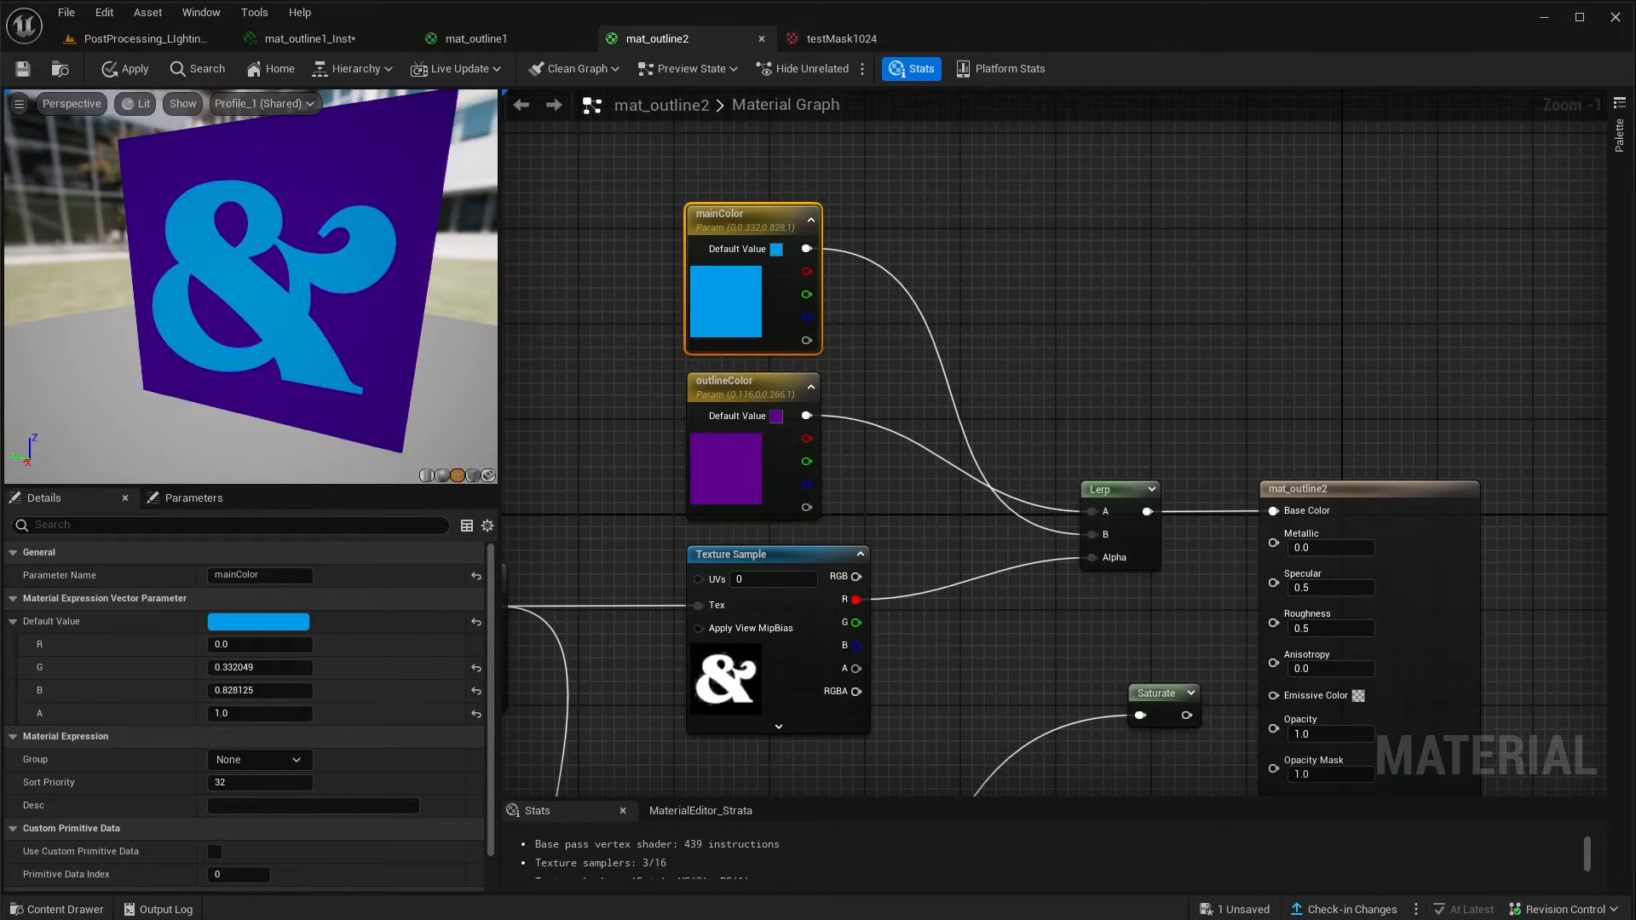
{"action": "mouse_move", "coordinate": [256, 290]}
{"action": "left_mouse_down"}
{"action": "mouse_move", "coordinate": [319, 289]}
{"action": "mouse_move", "coordinate": [249, 294]}
{"action": "left_mouse_up"}
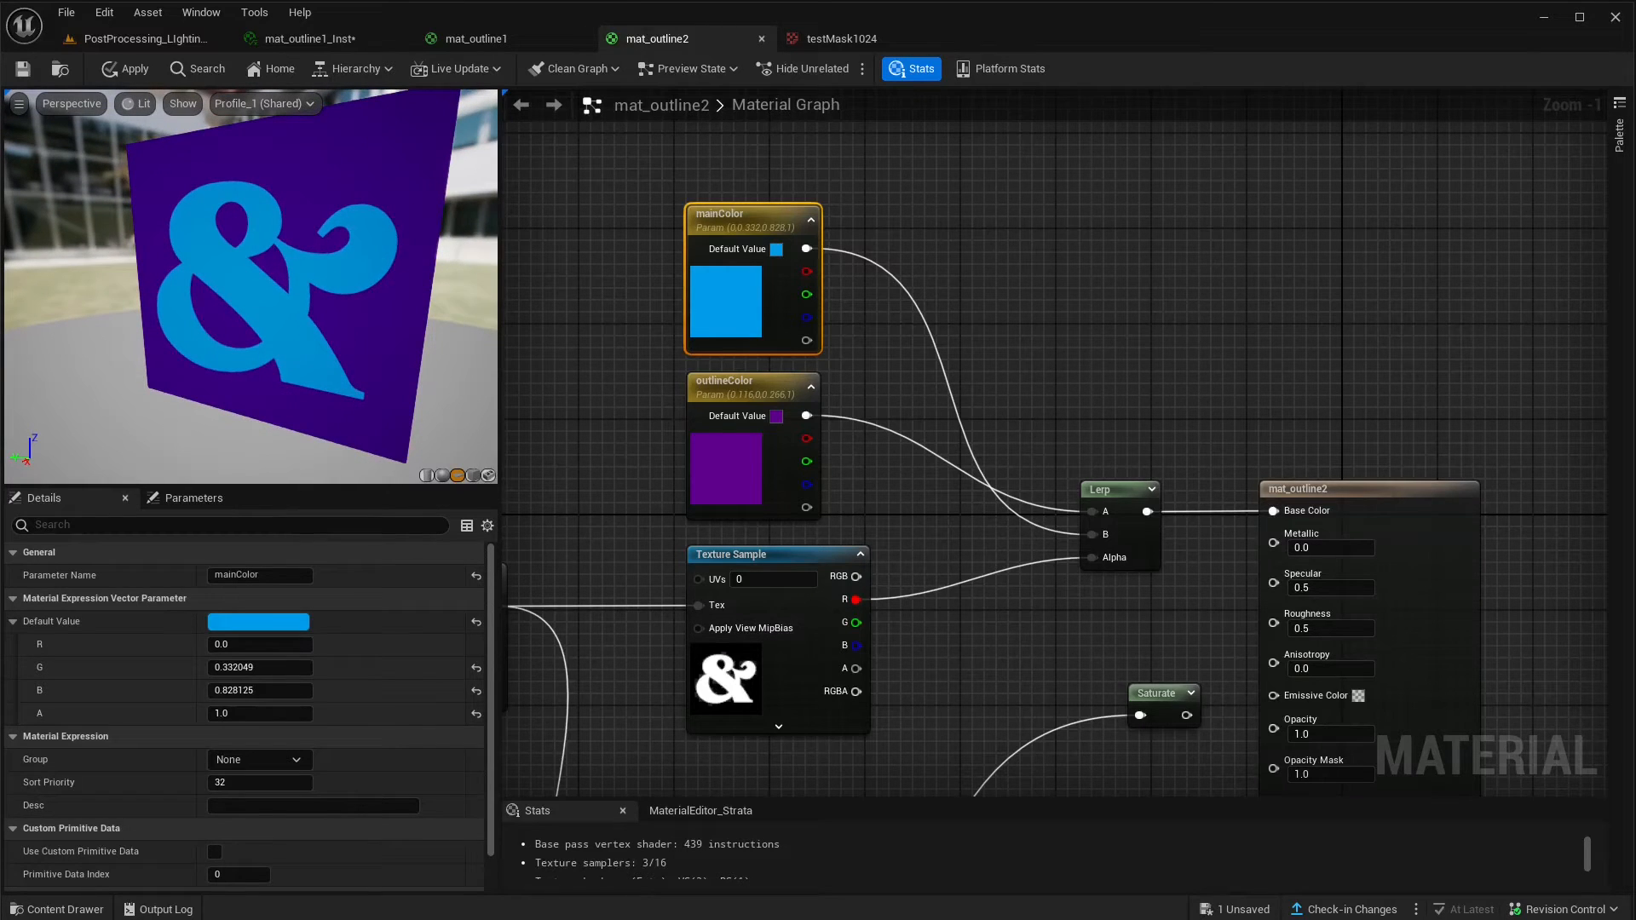
- Examine in the mat_outline1 graph how the Lerp blends mainColor and outlineColor using the texture sample's red channel
{"action": "scroll", "coordinate": [1055, 443], "scroll_direction": "down", "scroll_amount": 1}
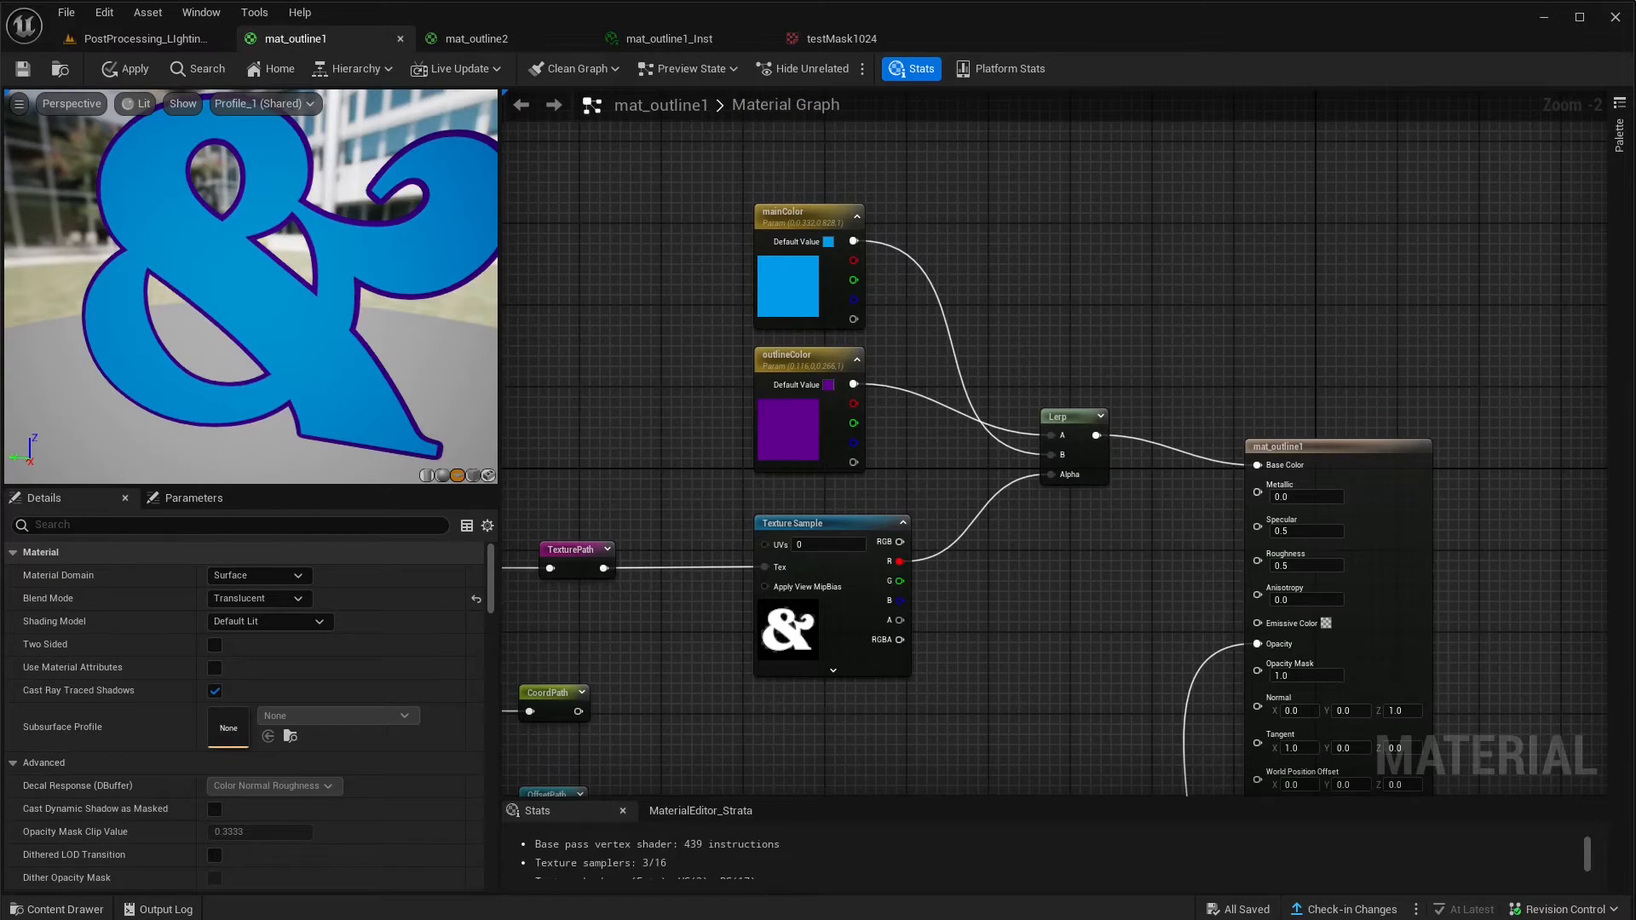
{"action": "mouse_move", "coordinate": [1001, 620]}
{"action": "right_mouse_down"}
{"action": "mouse_move", "coordinate": [975, 643]}
{"action": "mouse_move", "coordinate": [983, 629]}
{"action": "right_mouse_up"}
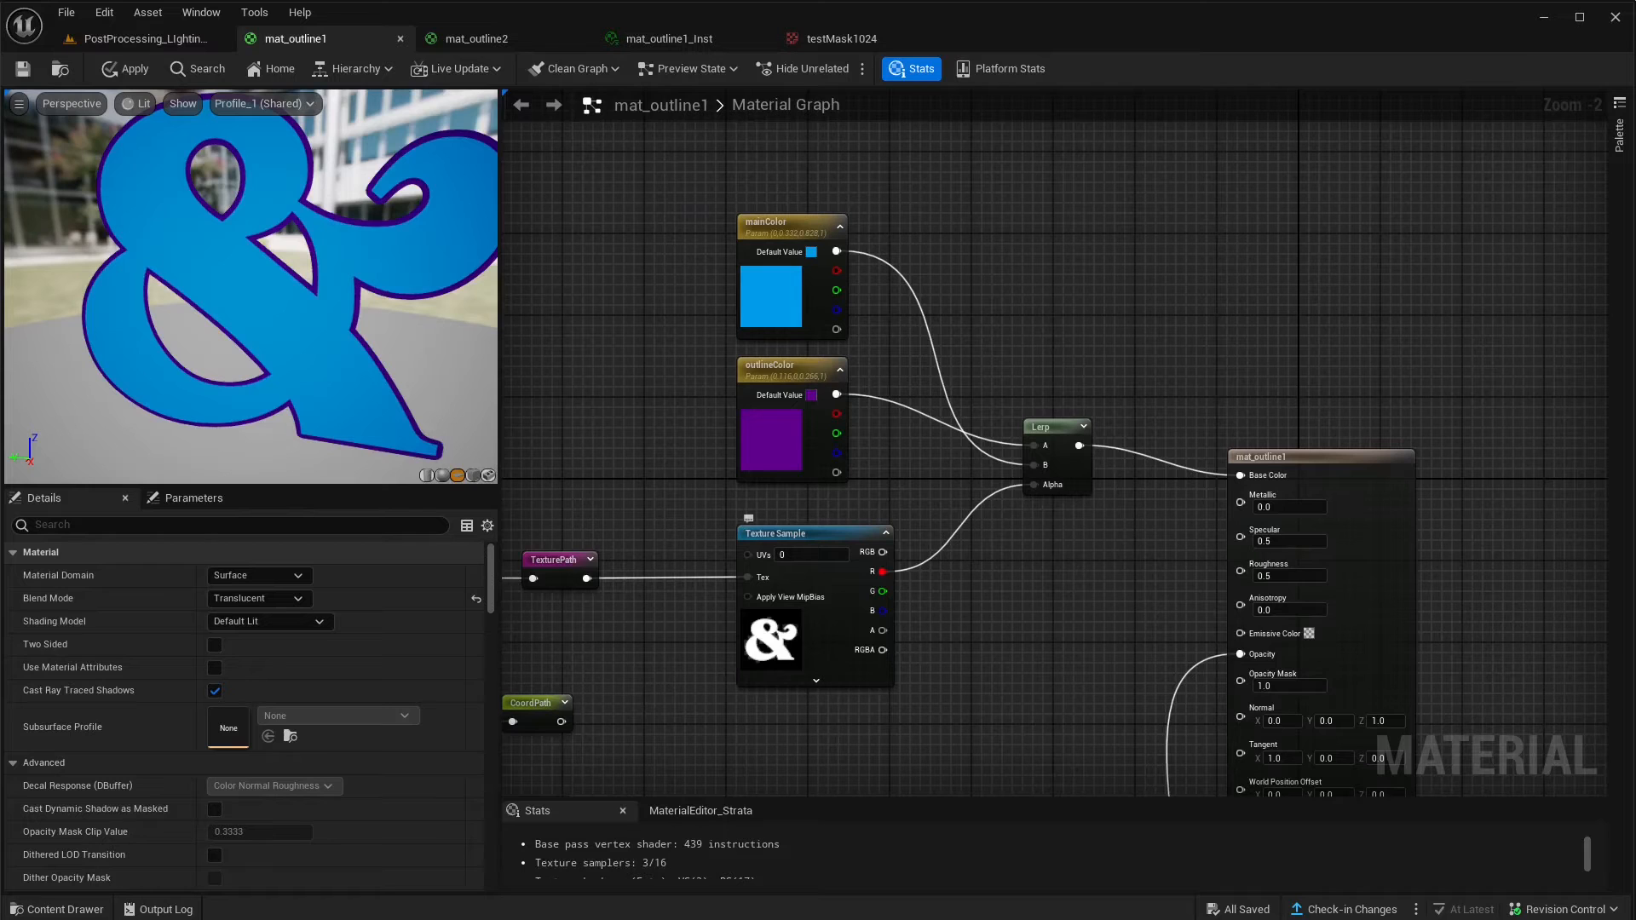
{"action": "mouse_move", "coordinate": [960, 631]}
{"action": "right_mouse_down"}
{"action": "mouse_move", "coordinate": [994, 621]}
{"action": "mouse_move", "coordinate": [969, 635]}
{"action": "right_mouse_up"}
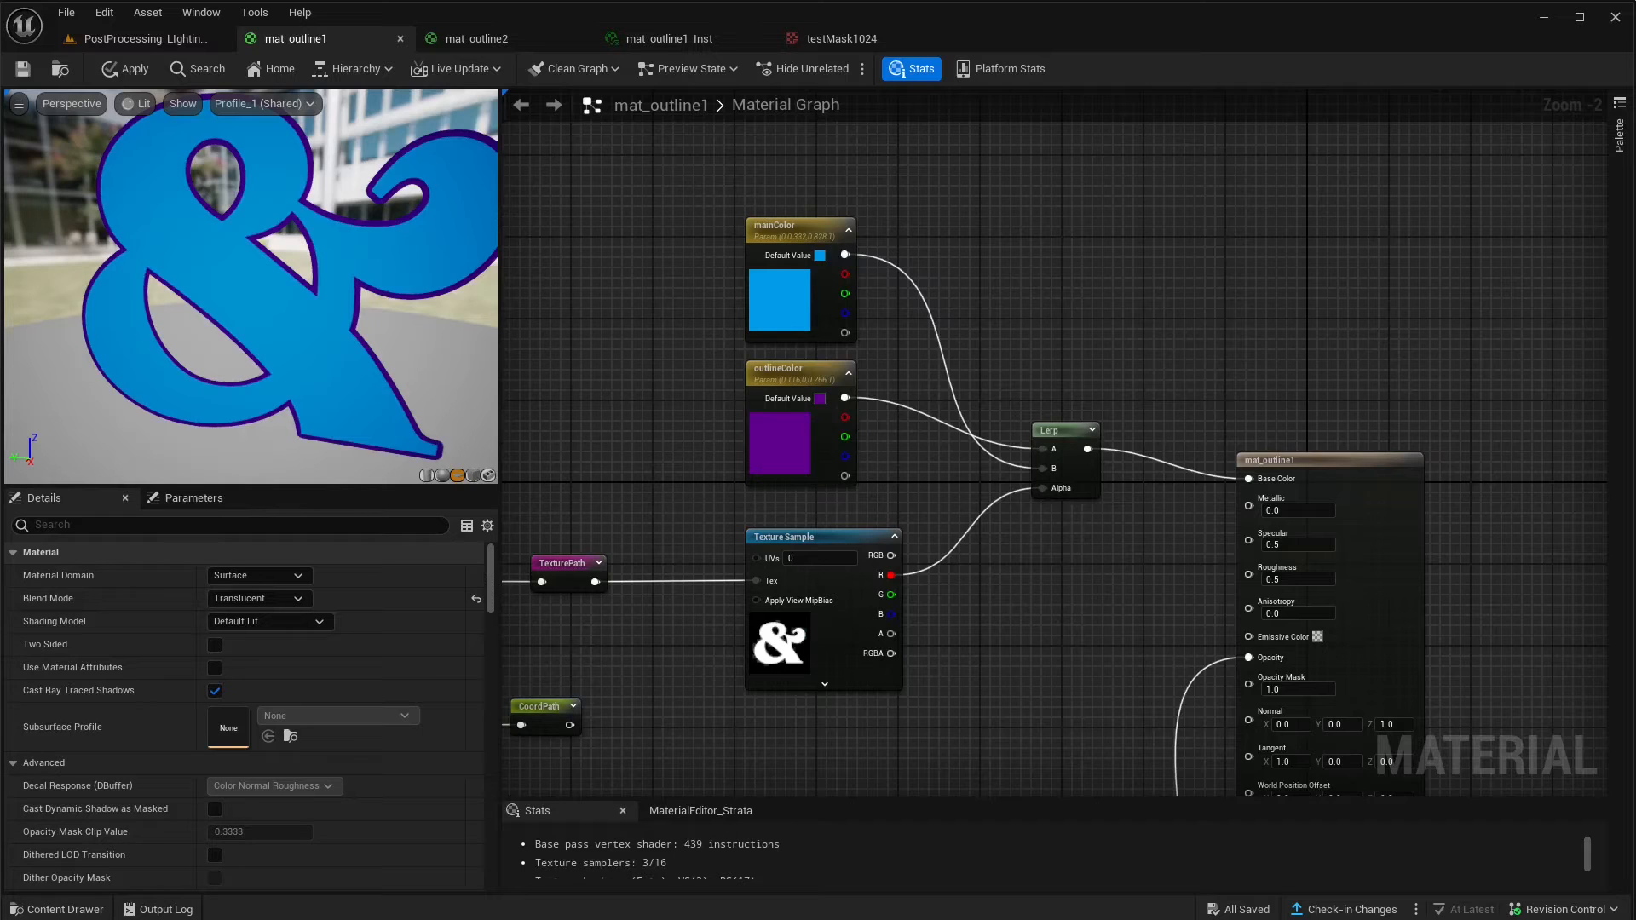
{"action": "right_click_drag", "start_coordinate": [977, 650], "coordinate": [941, 649]}
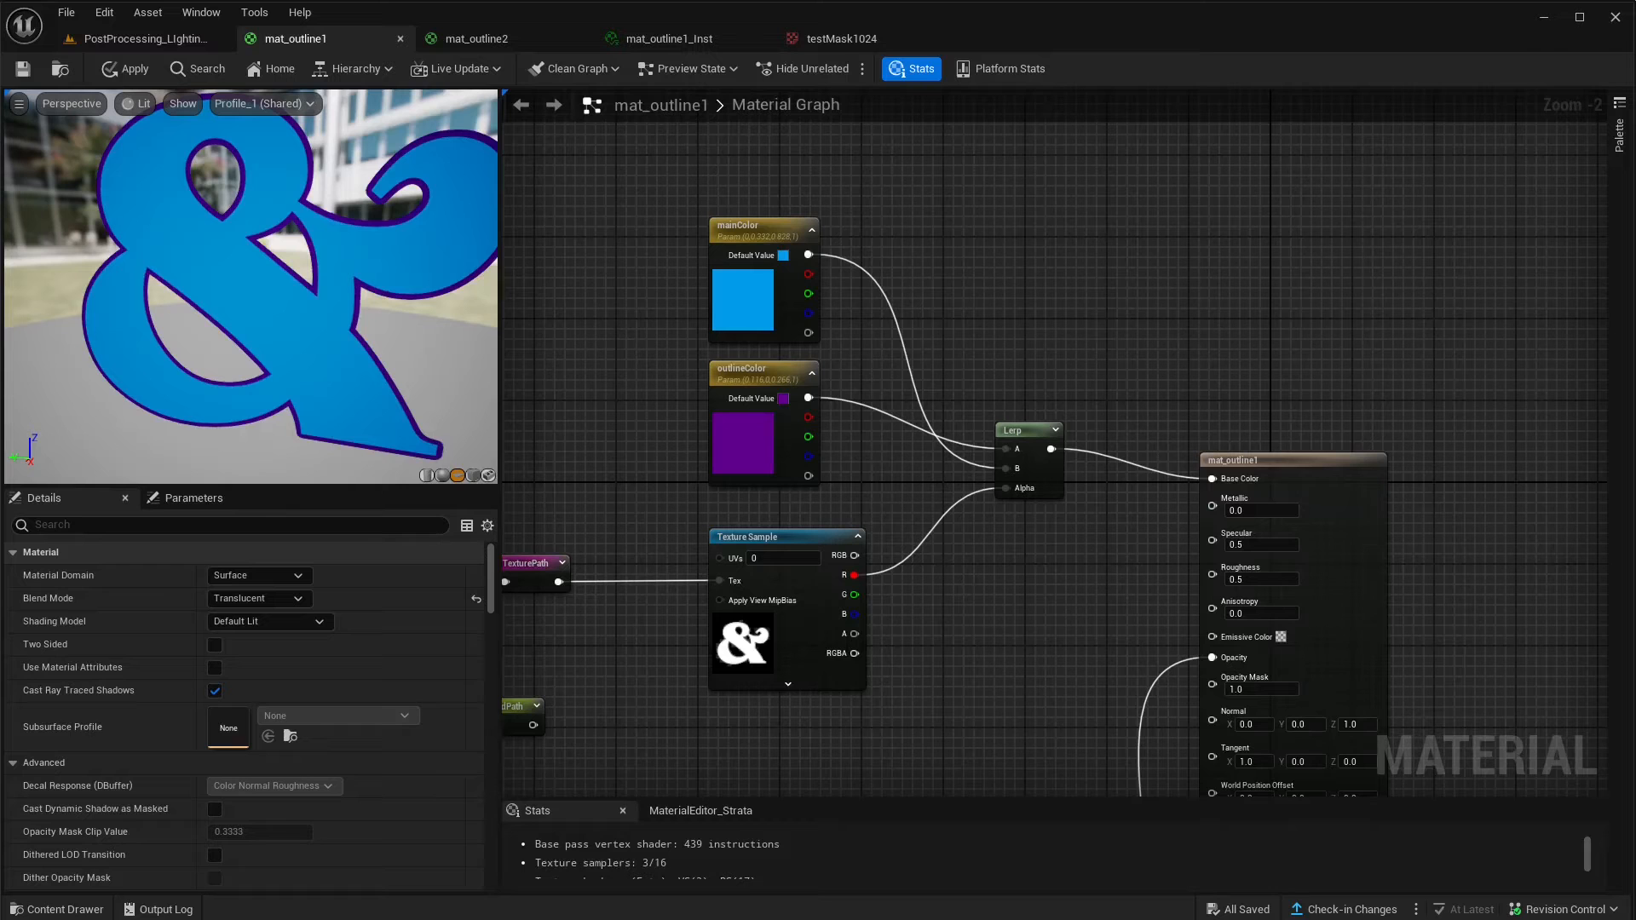
{"action": "mouse_move", "coordinate": [959, 649]}
{"action": "right_mouse_down"}
{"action": "mouse_move", "coordinate": [946, 639]}
{"action": "mouse_move", "coordinate": [962, 631]}
{"action": "right_mouse_up"}
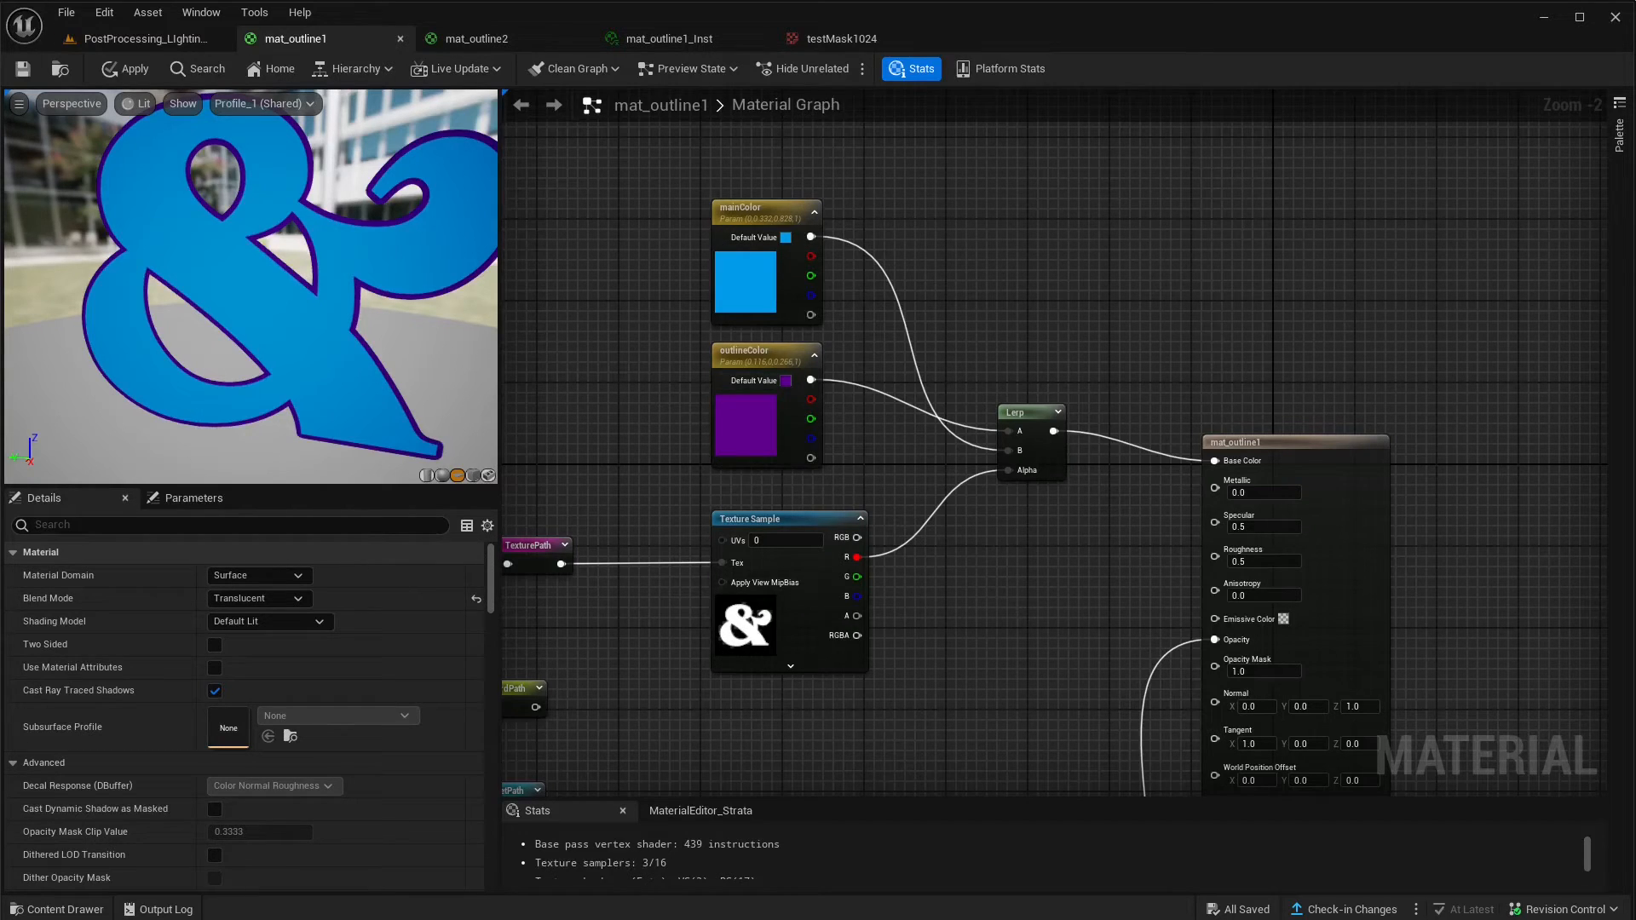
{"action": "right_click_drag", "start_coordinate": [754, 626], "coordinate": [786, 663]}
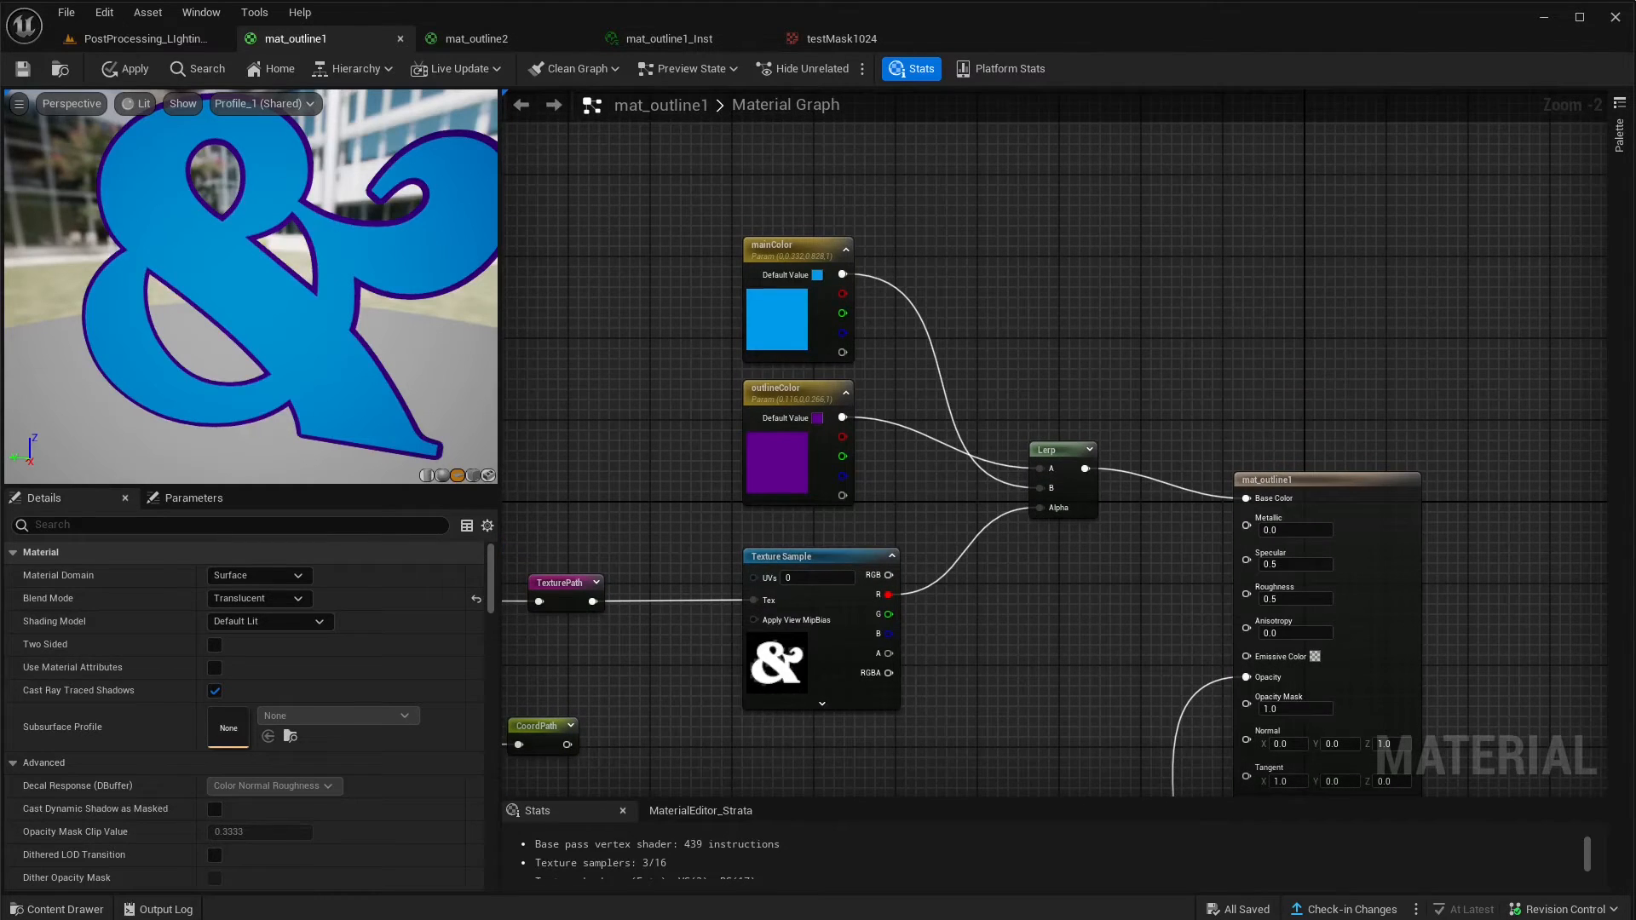
{"action": "right_click_drag", "start_coordinate": [843, 418], "coordinate": [821, 390]}
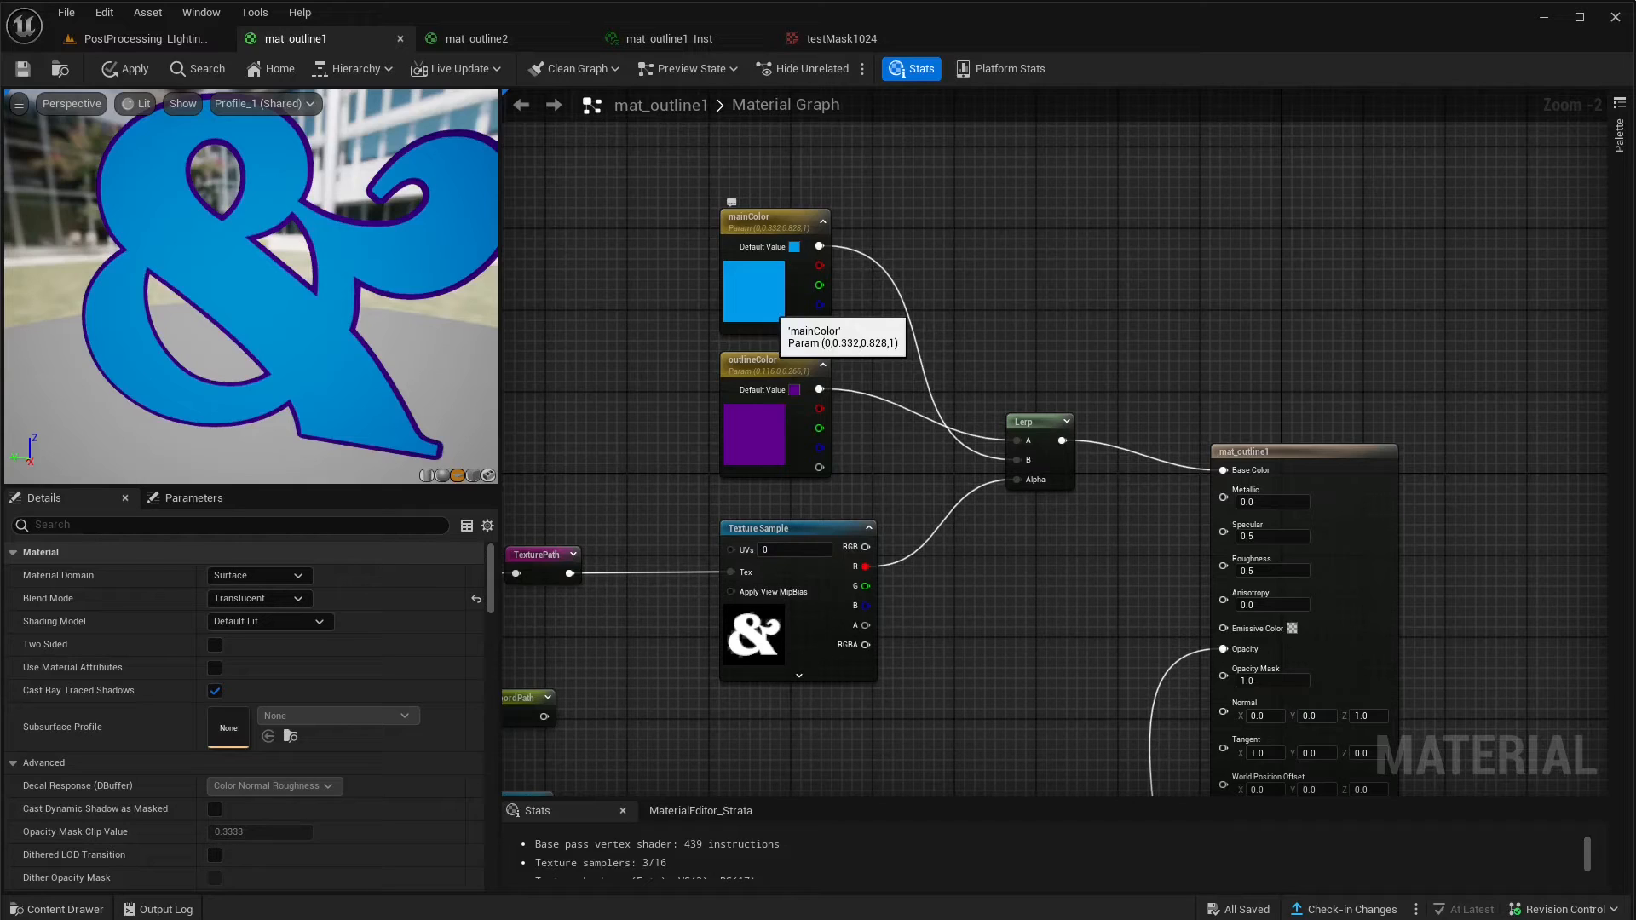
{"action": "right_click_drag", "start_coordinate": [903, 366], "coordinate": [899, 328]}
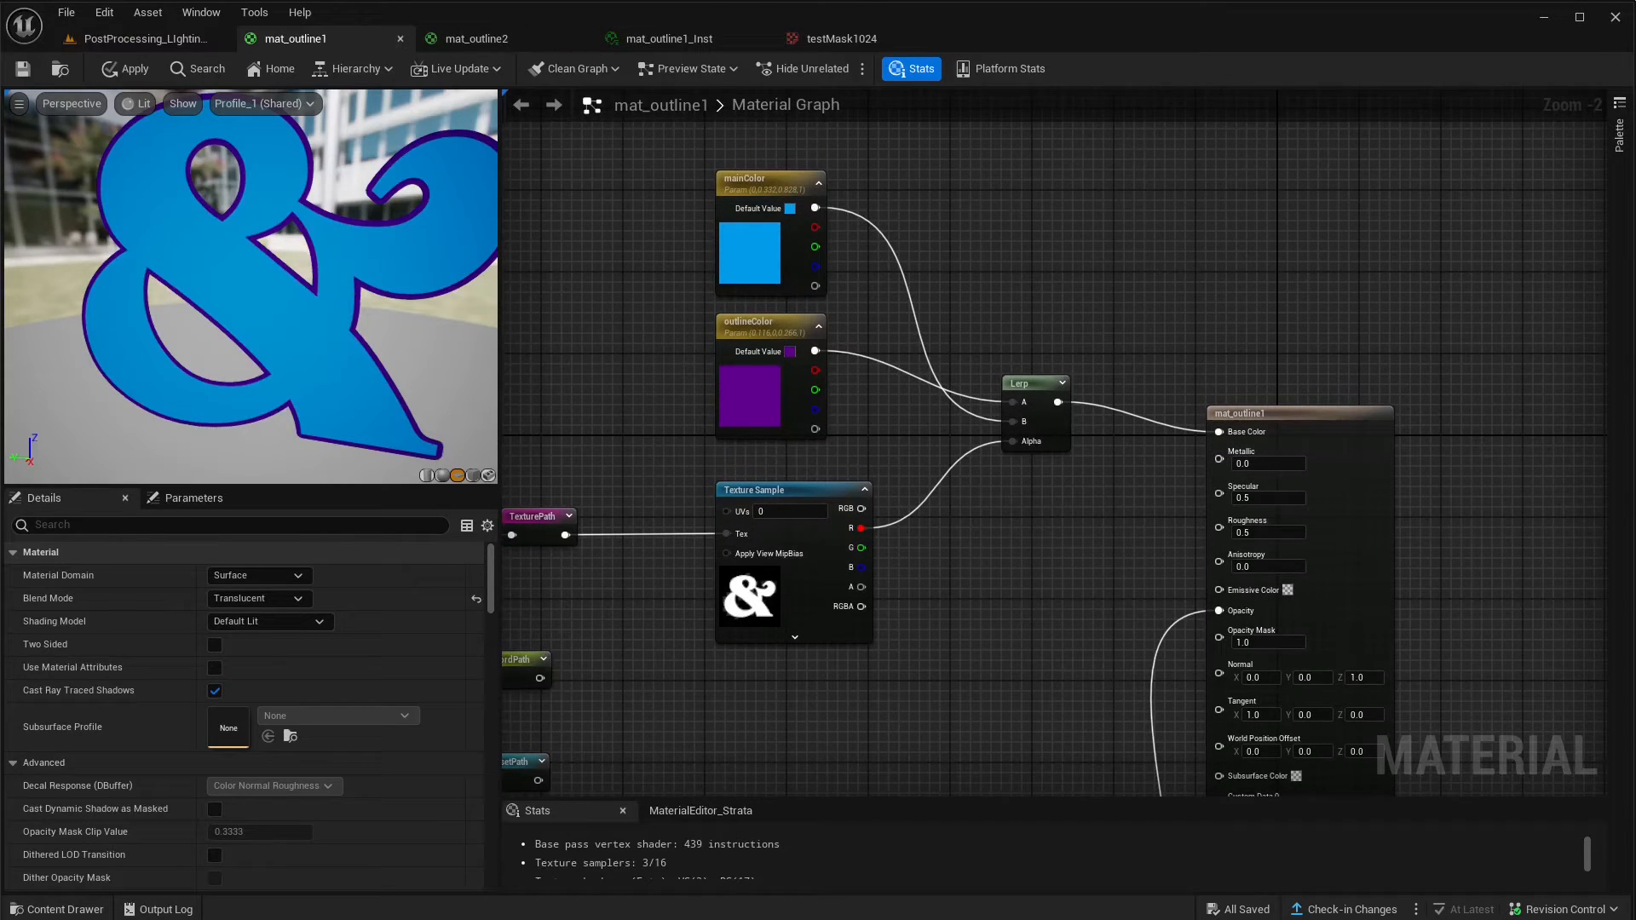
{"action": "right_click_drag", "start_coordinate": [899, 328], "coordinate": [912, 362]}
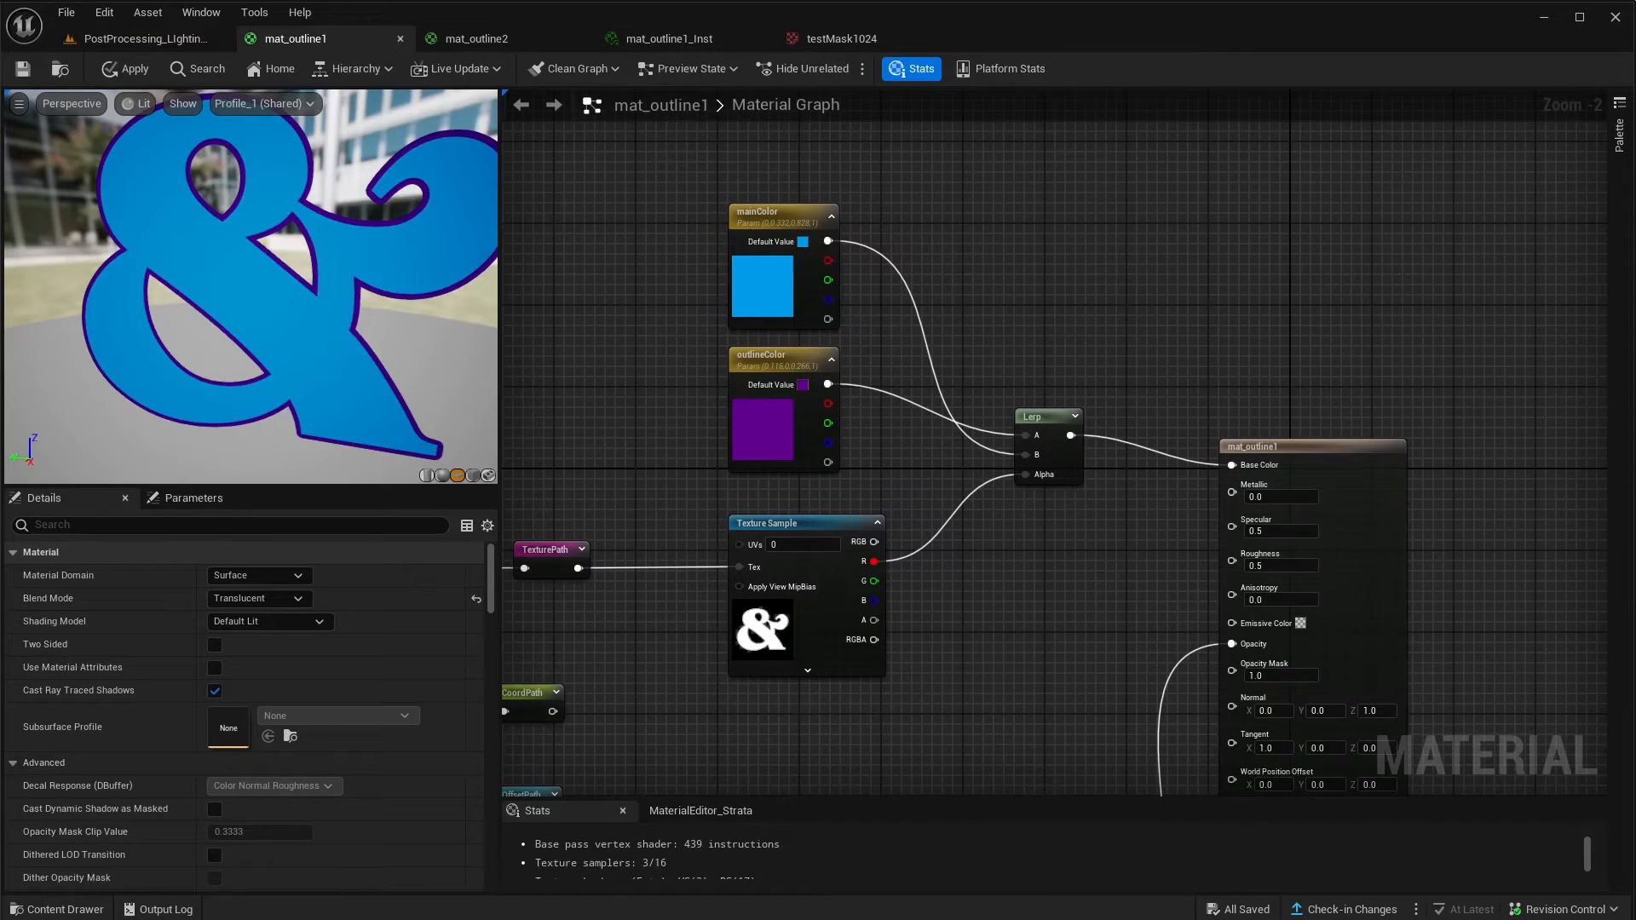
{"action": "right_click_drag", "start_coordinate": [977, 584], "coordinate": [972, 599]}
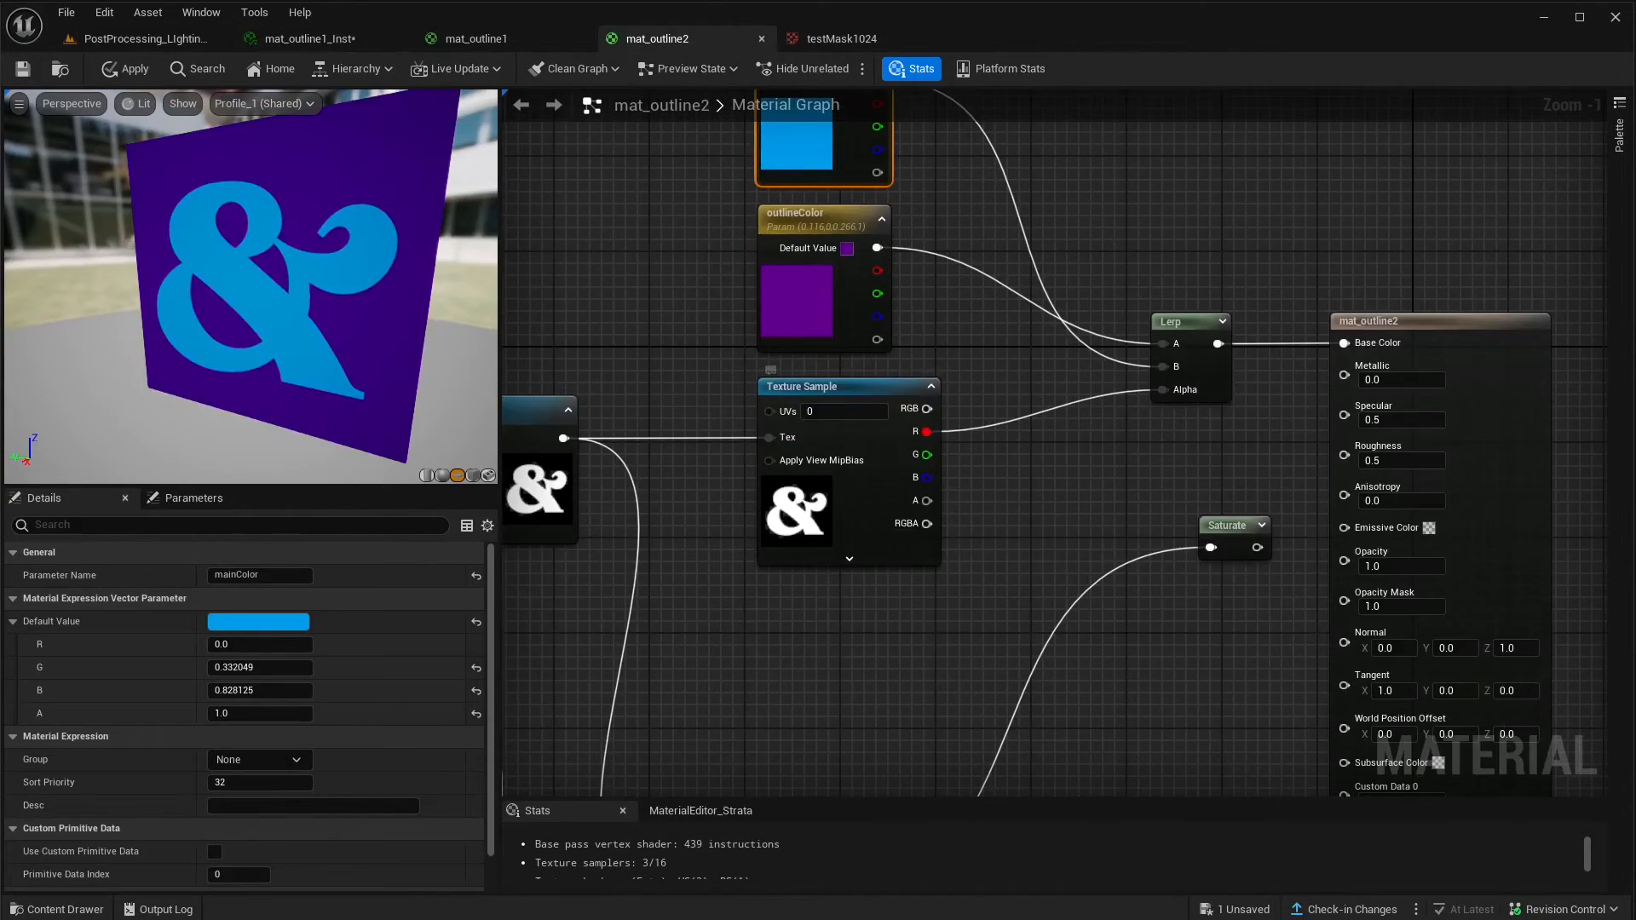
- Replace the Lerp connection at the Base Color input of mat_outline2 with the Saturate output and check the preview
{"action": "scroll", "coordinate": [910, 596], "scroll_direction": "down", "scroll_amount": 2}
{"action": "right_click_drag", "start_coordinate": [910, 597], "coordinate": [1121, 446]}
{"action": "right_click_drag", "start_coordinate": [913, 531], "coordinate": [624, 656]}
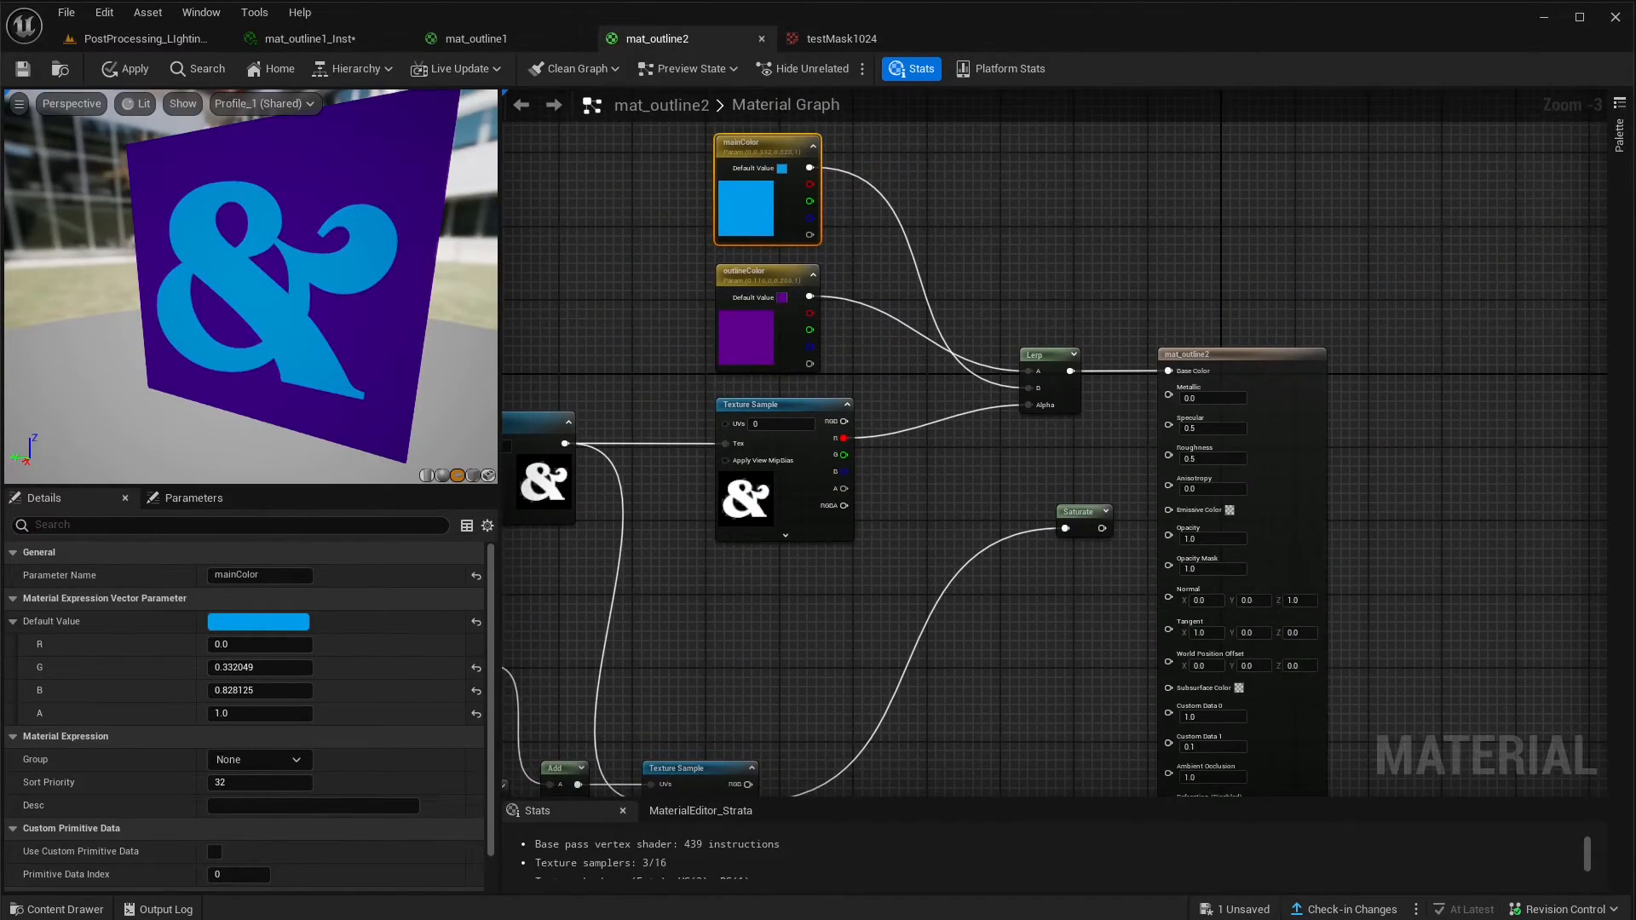
{"action": "scroll", "coordinate": [1054, 474], "scroll_direction": "up", "scroll_amount": 2}
{"action": "right_click_drag", "start_coordinate": [1054, 474], "coordinate": [944, 504]}
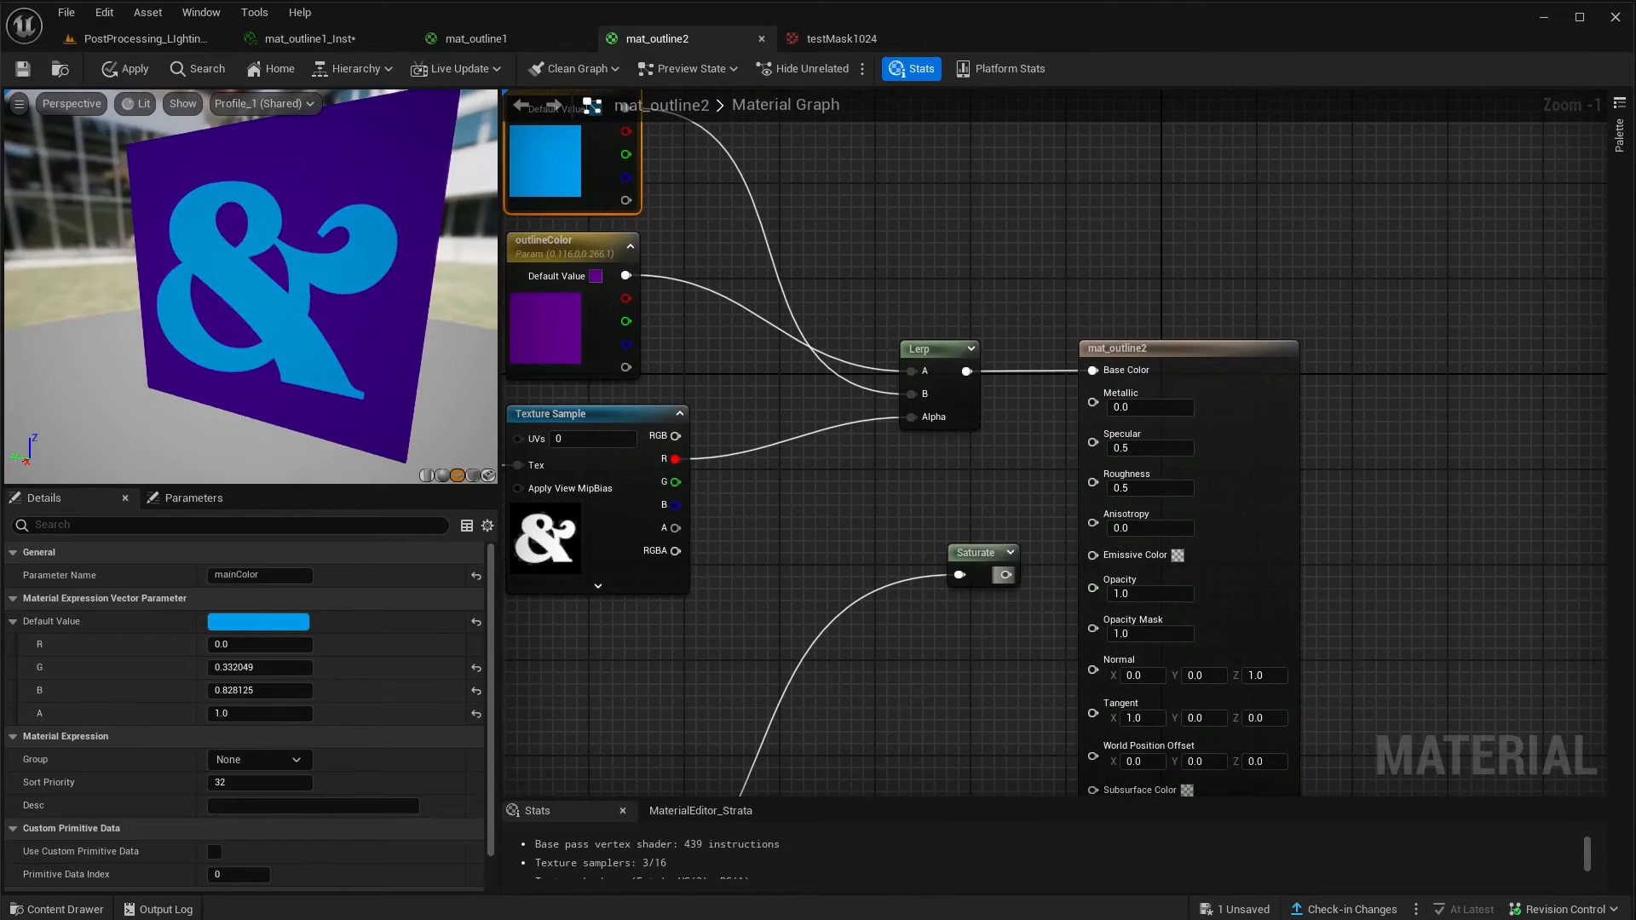
{"action": "left_click", "coordinate": [1094, 371], "text": "alt"}
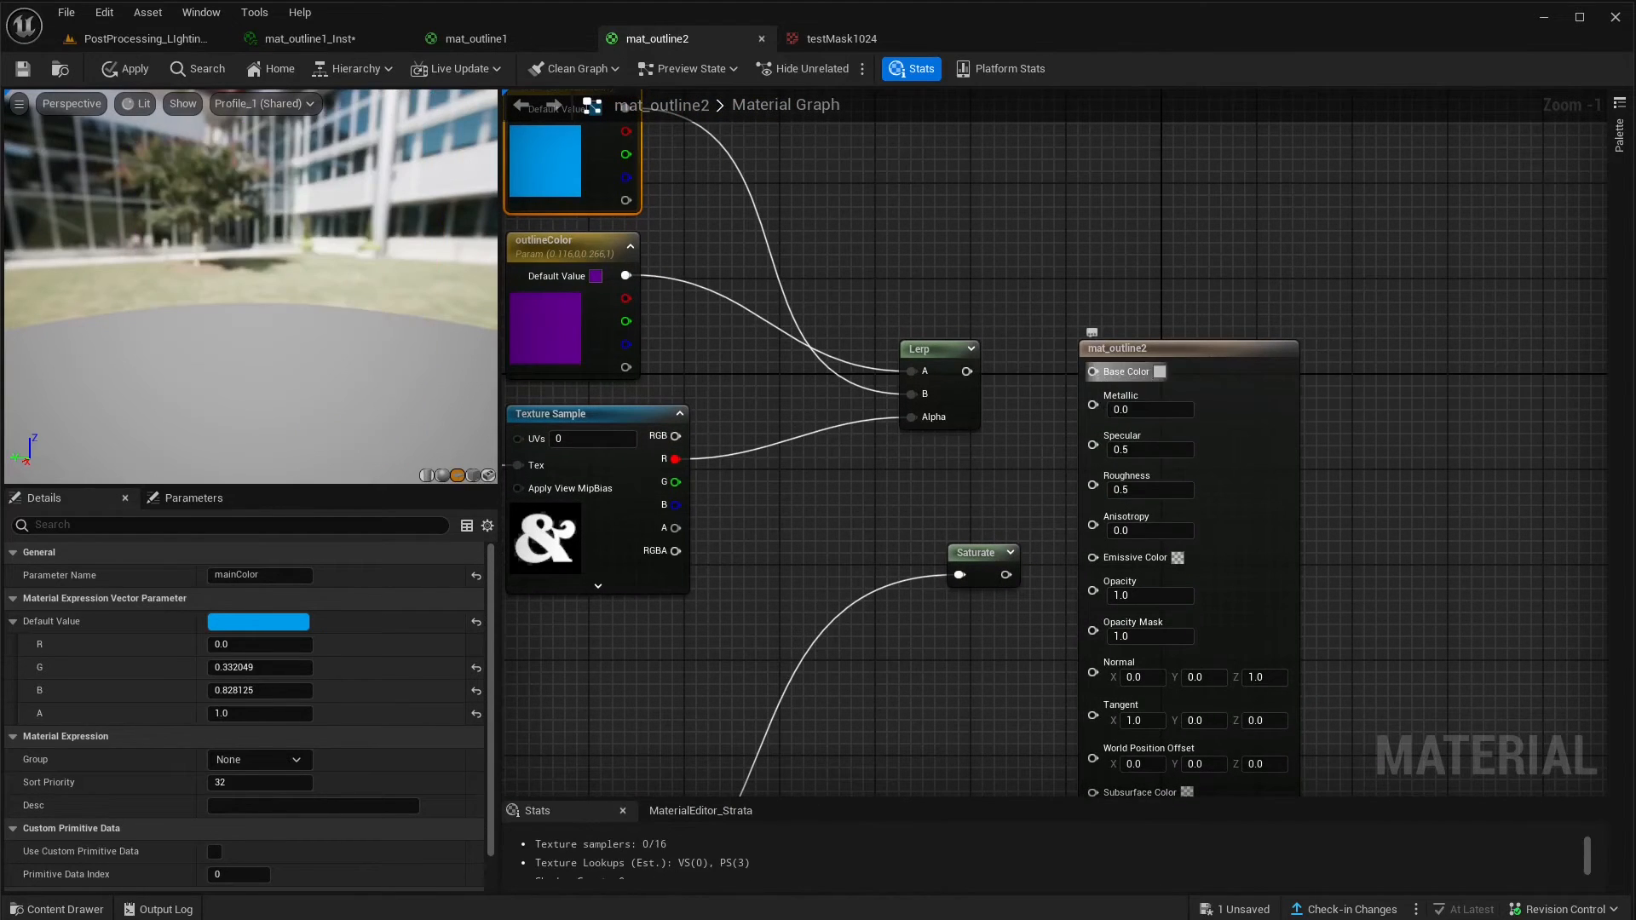
{"action": "left_click_drag", "start_coordinate": [1006, 575], "coordinate": [1094, 372]}
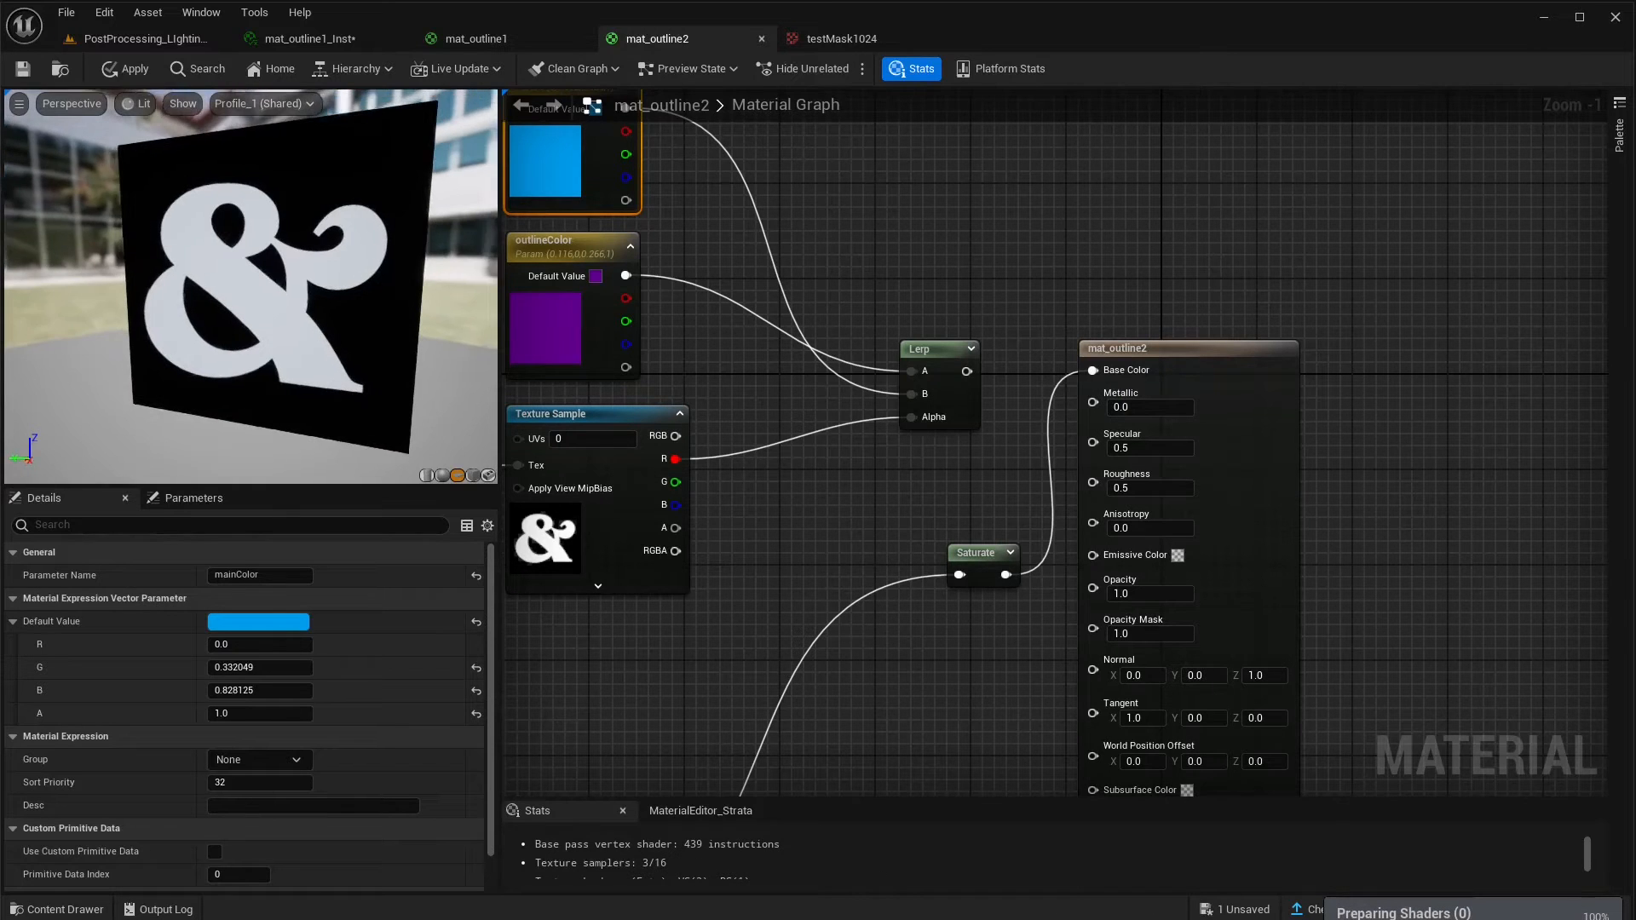
{"action": "left_click_drag", "start_coordinate": [256, 299], "coordinate": [262, 307]}
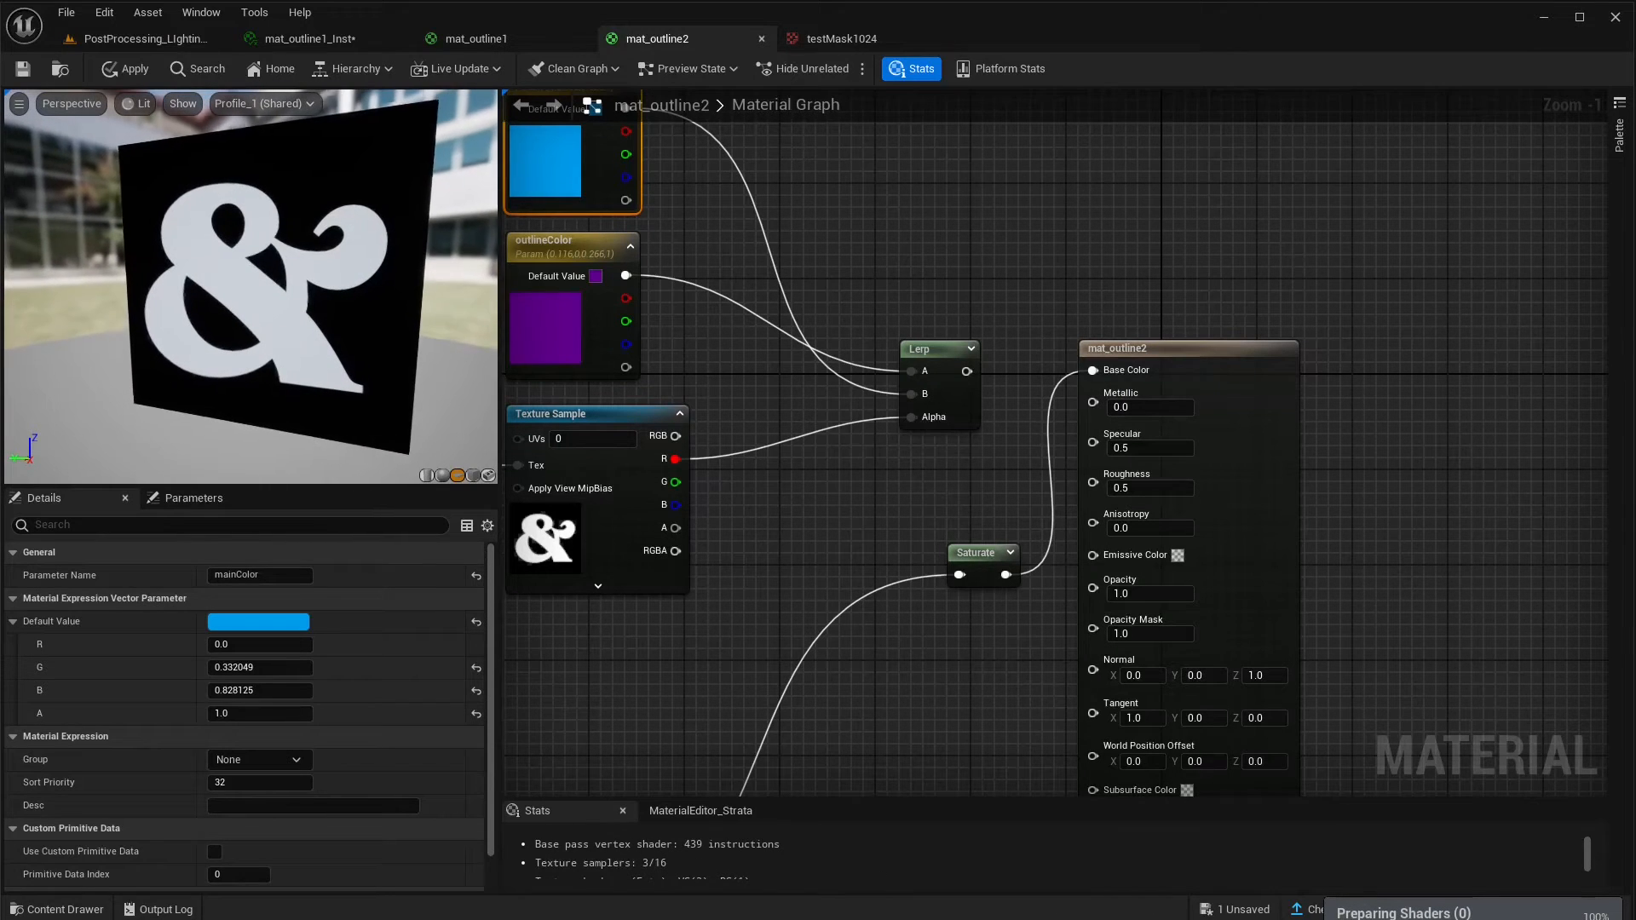
- Open the testMask1024 texture and review its compression options, sRGB and tiling settings, keeping Masks (no sRGB) selected
{"action": "scroll", "coordinate": [862, 628], "scroll_direction": "down", "scroll_amount": 3}
{"action": "right_click_drag", "start_coordinate": [862, 628], "coordinate": [1124, 491]}
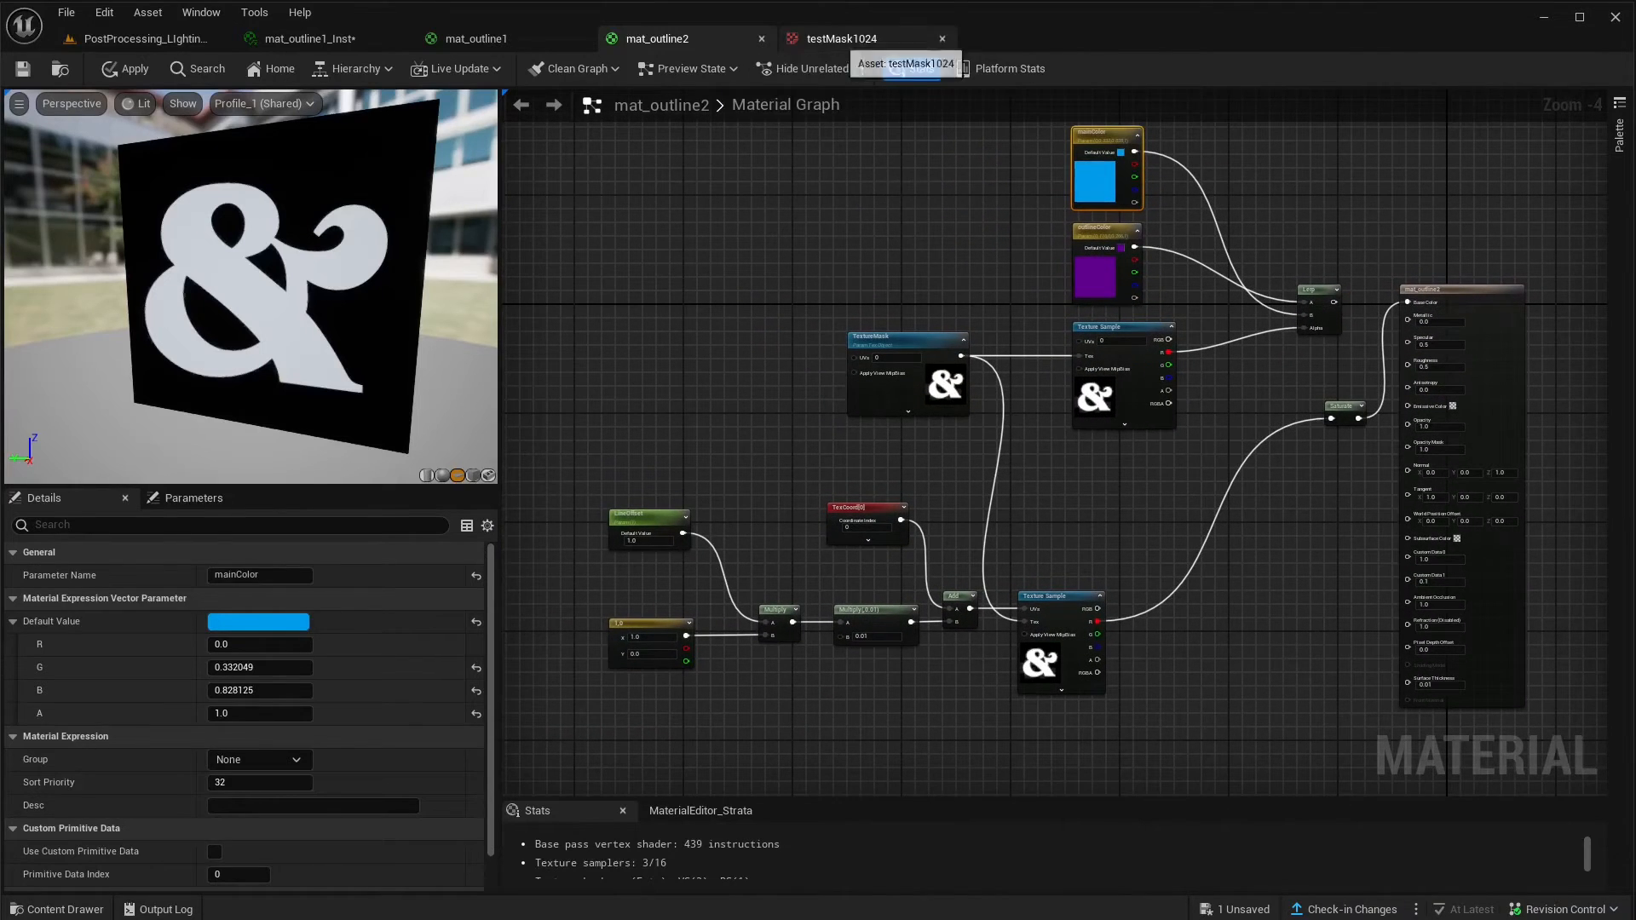
{"action": "left_click", "coordinate": [840, 39]}
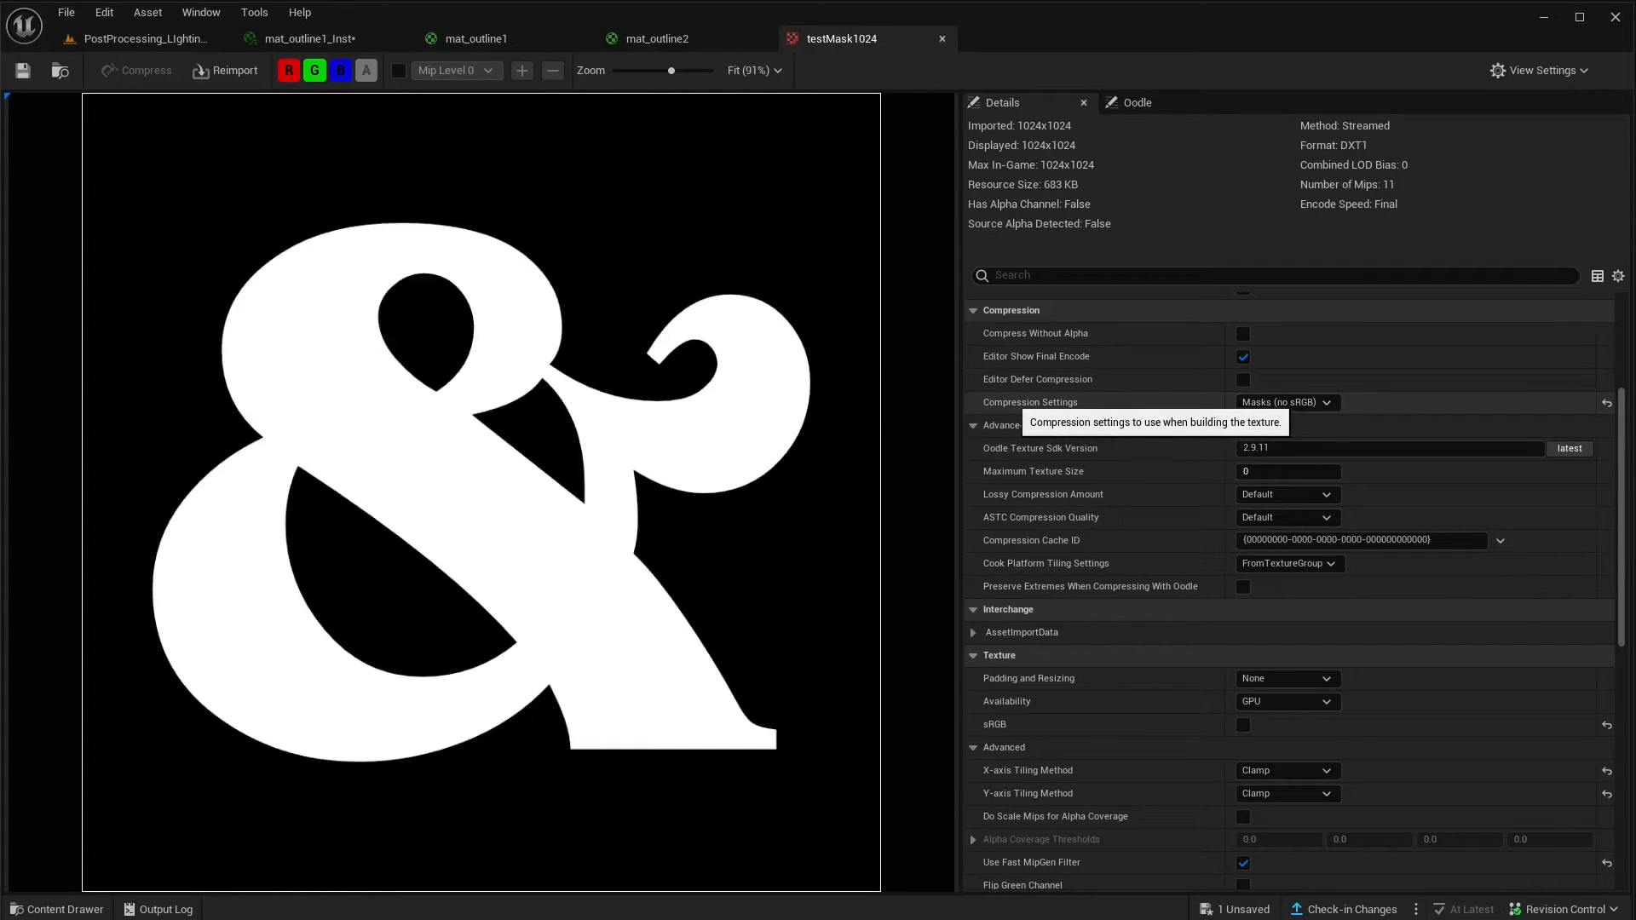
{"action": "left_click", "coordinate": [1283, 402]}
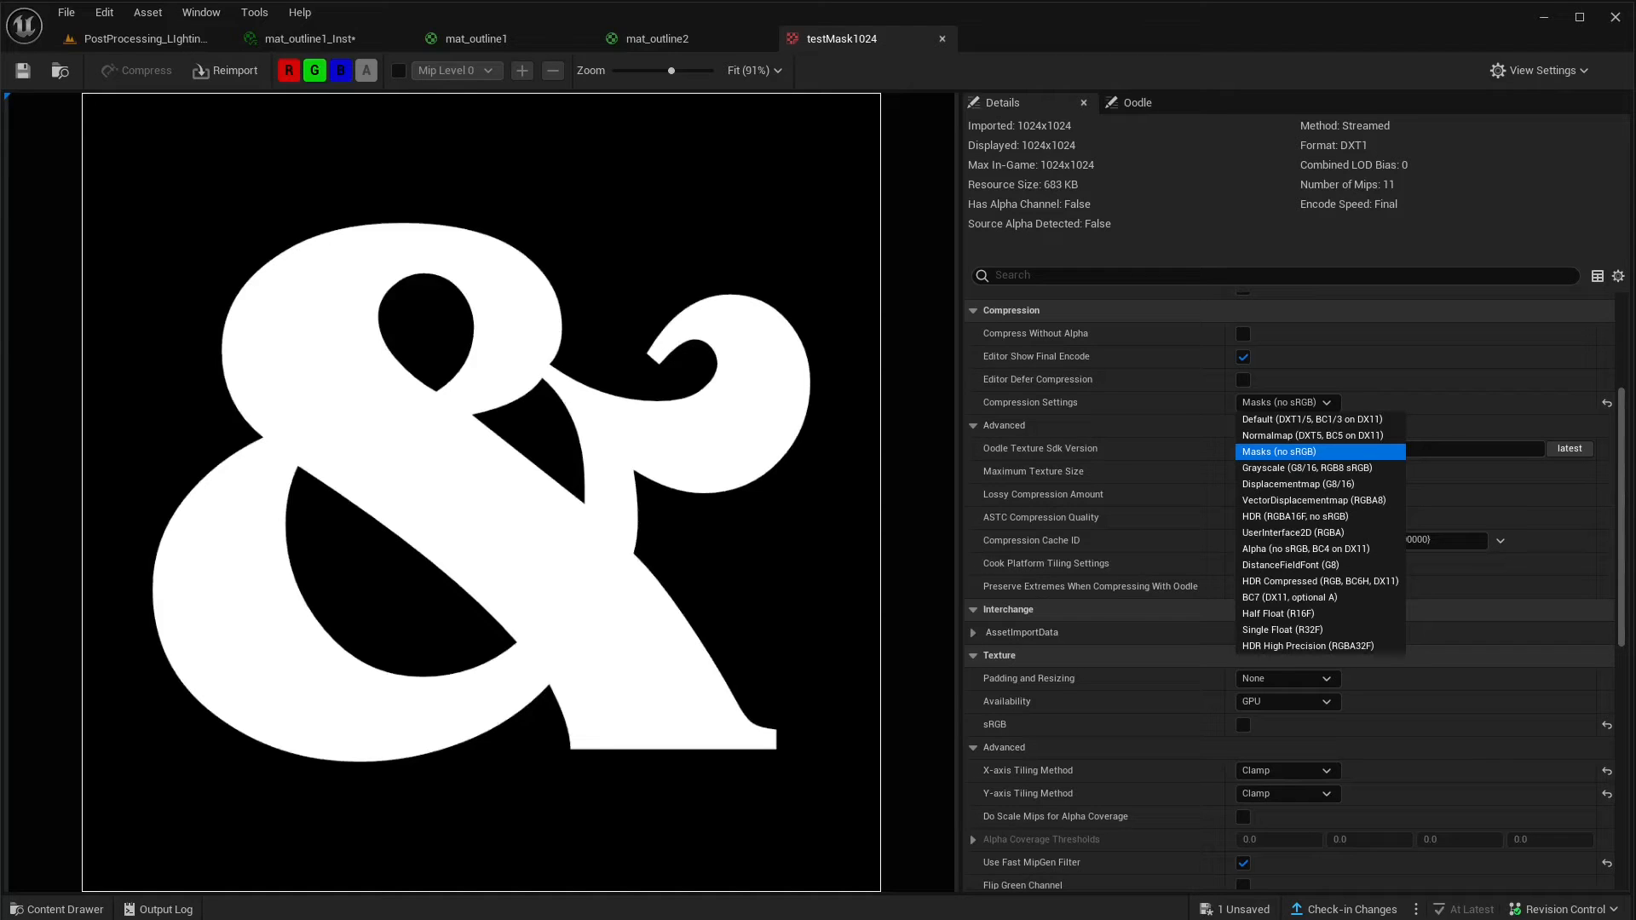
{"action": "left_click", "coordinate": [1256, 452]}
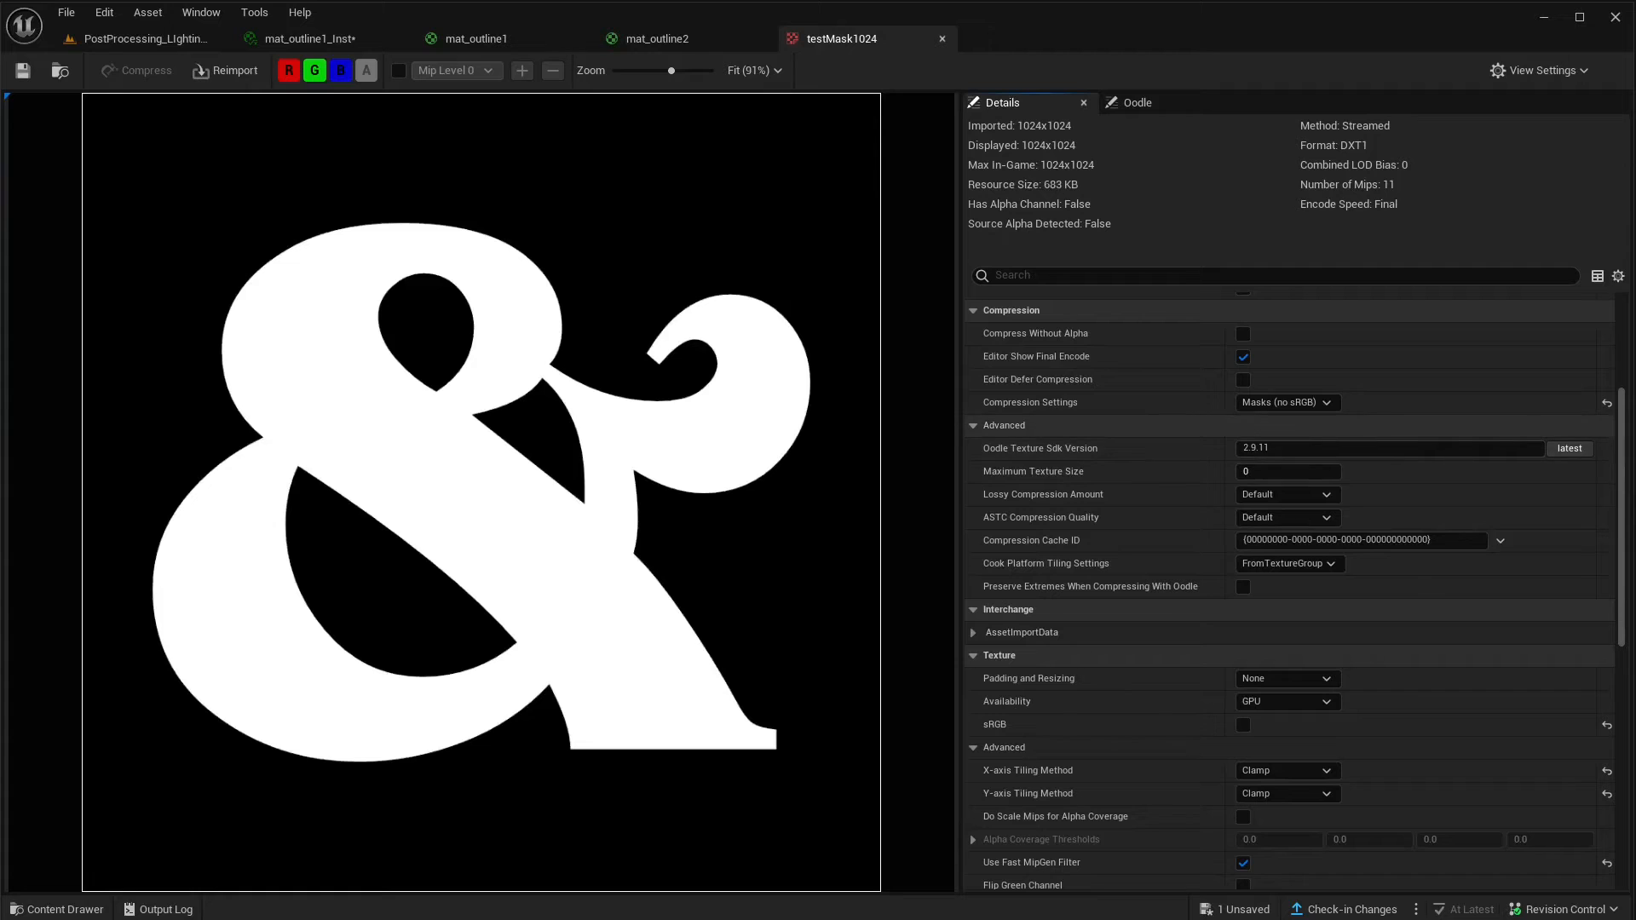
{"action": "scroll", "coordinate": [1241, 871], "scroll_direction": "down", "scroll_amount": 2}
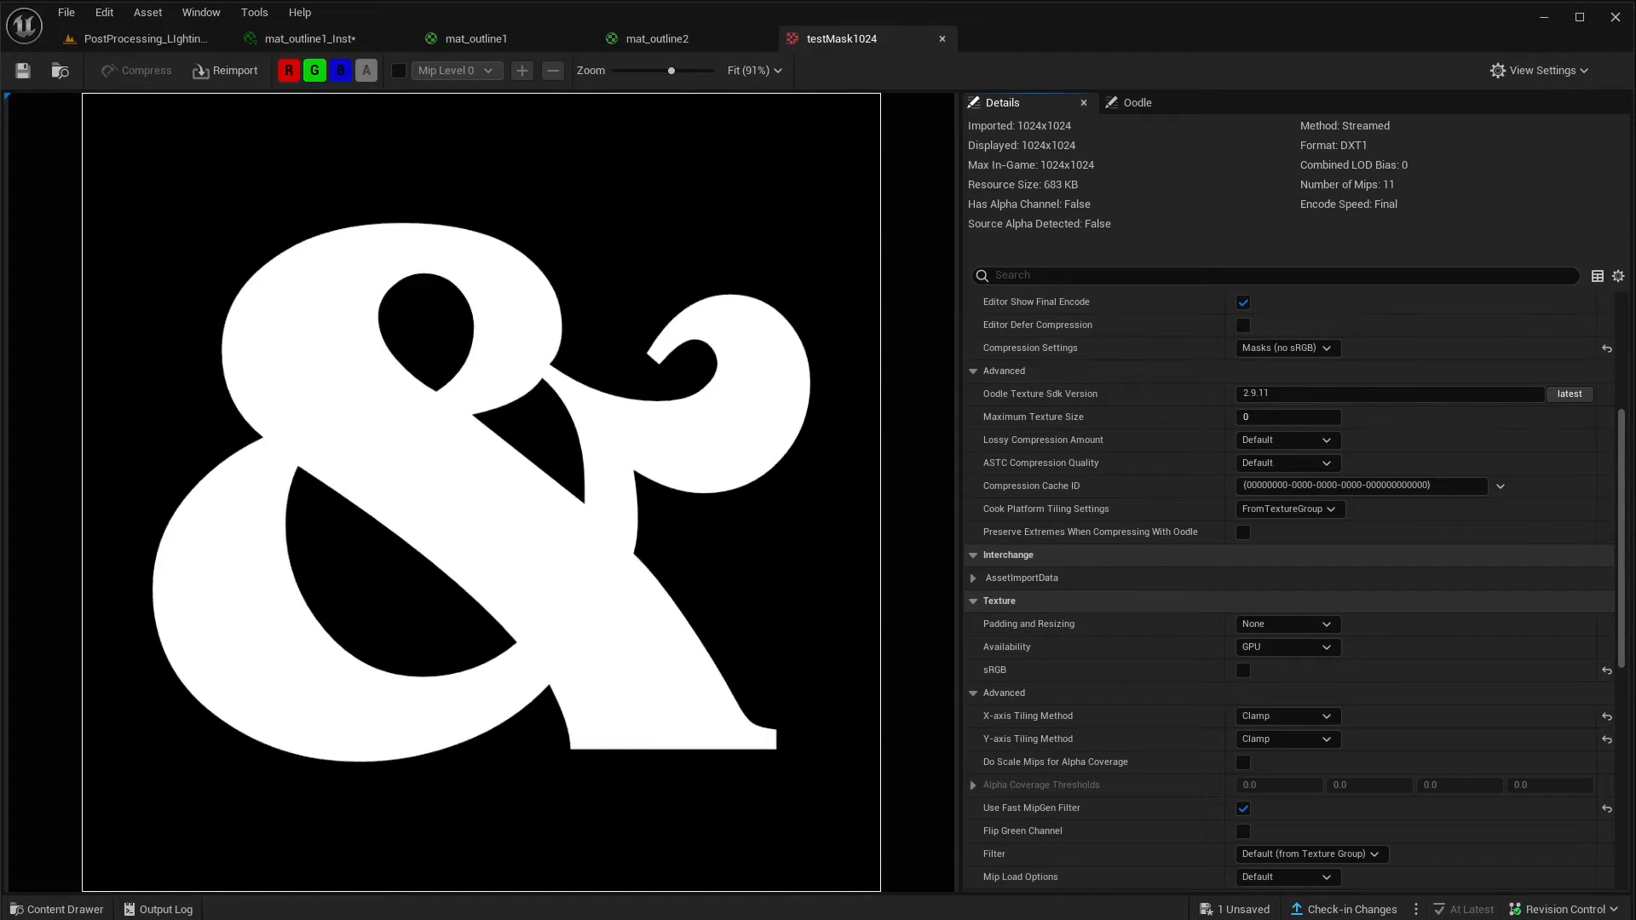
{"action": "scroll", "coordinate": [1108, 579], "scroll_direction": "down", "scroll_amount": 1}
{"action": "scroll", "coordinate": [1108, 579], "scroll_direction": "up", "scroll_amount": 1}
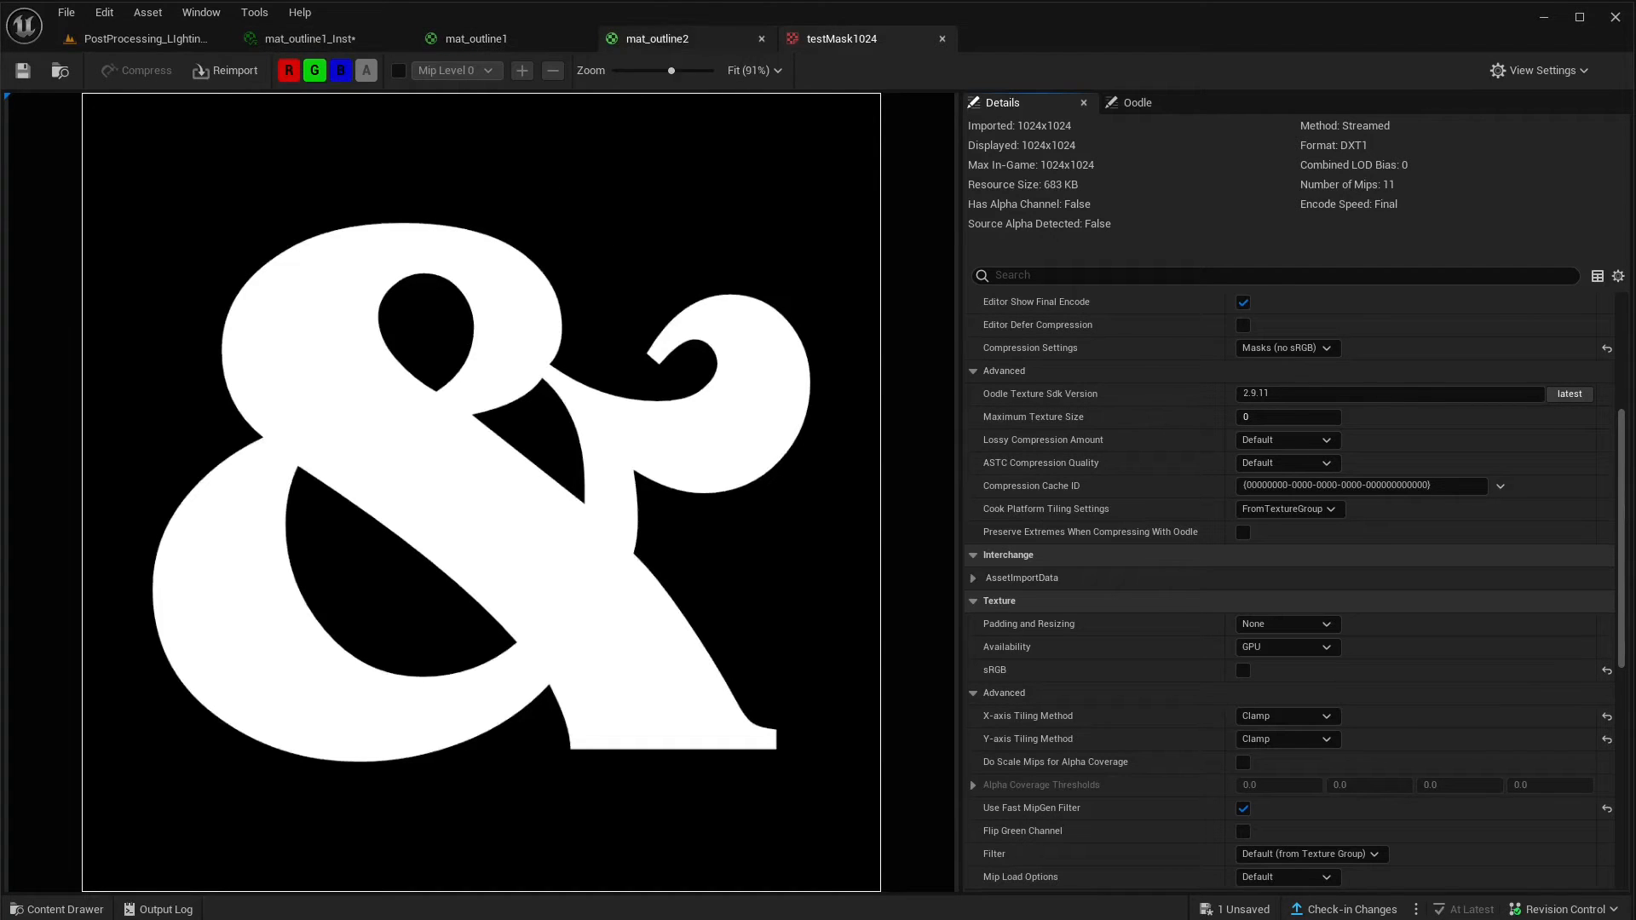
- Return to the mat_outline2 graph and examine the node chain feeding the UVs of the offset texture sample
{"action": "left_click", "coordinate": [660, 39]}
{"action": "right_click_drag", "start_coordinate": [822, 294], "coordinate": [610, 334]}
{"action": "right_click_drag", "start_coordinate": [856, 522], "coordinate": [1159, 262]}
{"action": "scroll", "coordinate": [1160, 263], "scroll_direction": "up", "scroll_amount": 1}
{"action": "right_click_drag", "start_coordinate": [891, 526], "coordinate": [1031, 502]}
{"action": "scroll", "coordinate": [993, 550], "scroll_direction": "up", "scroll_amount": 2}
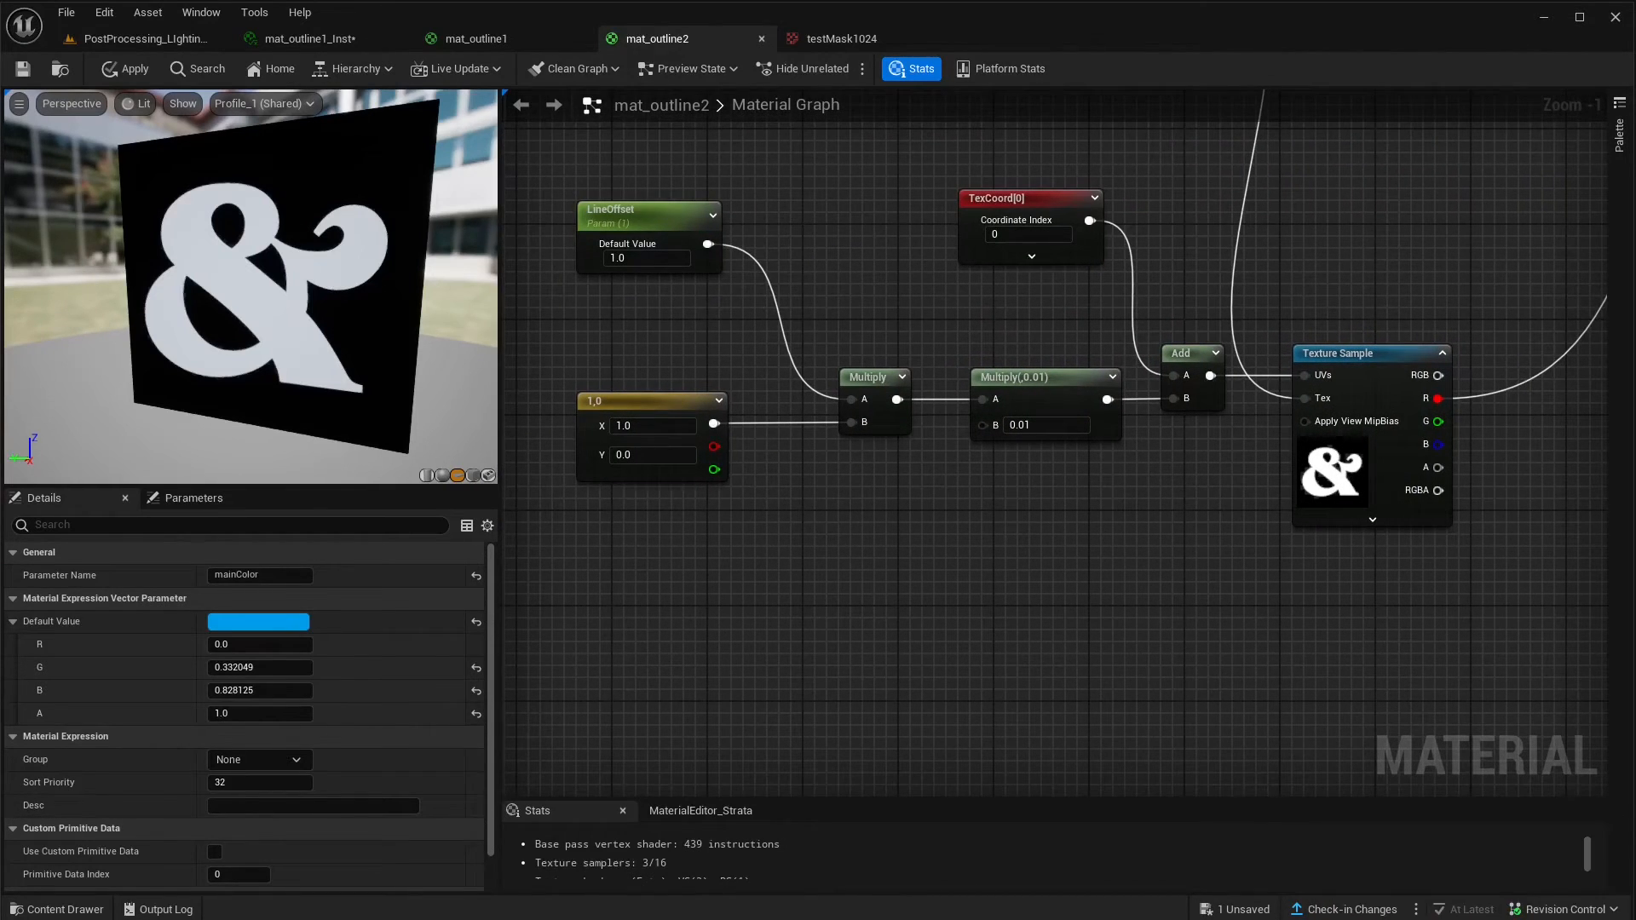
{"action": "right_click_drag", "start_coordinate": [1031, 502], "coordinate": [1005, 526]}
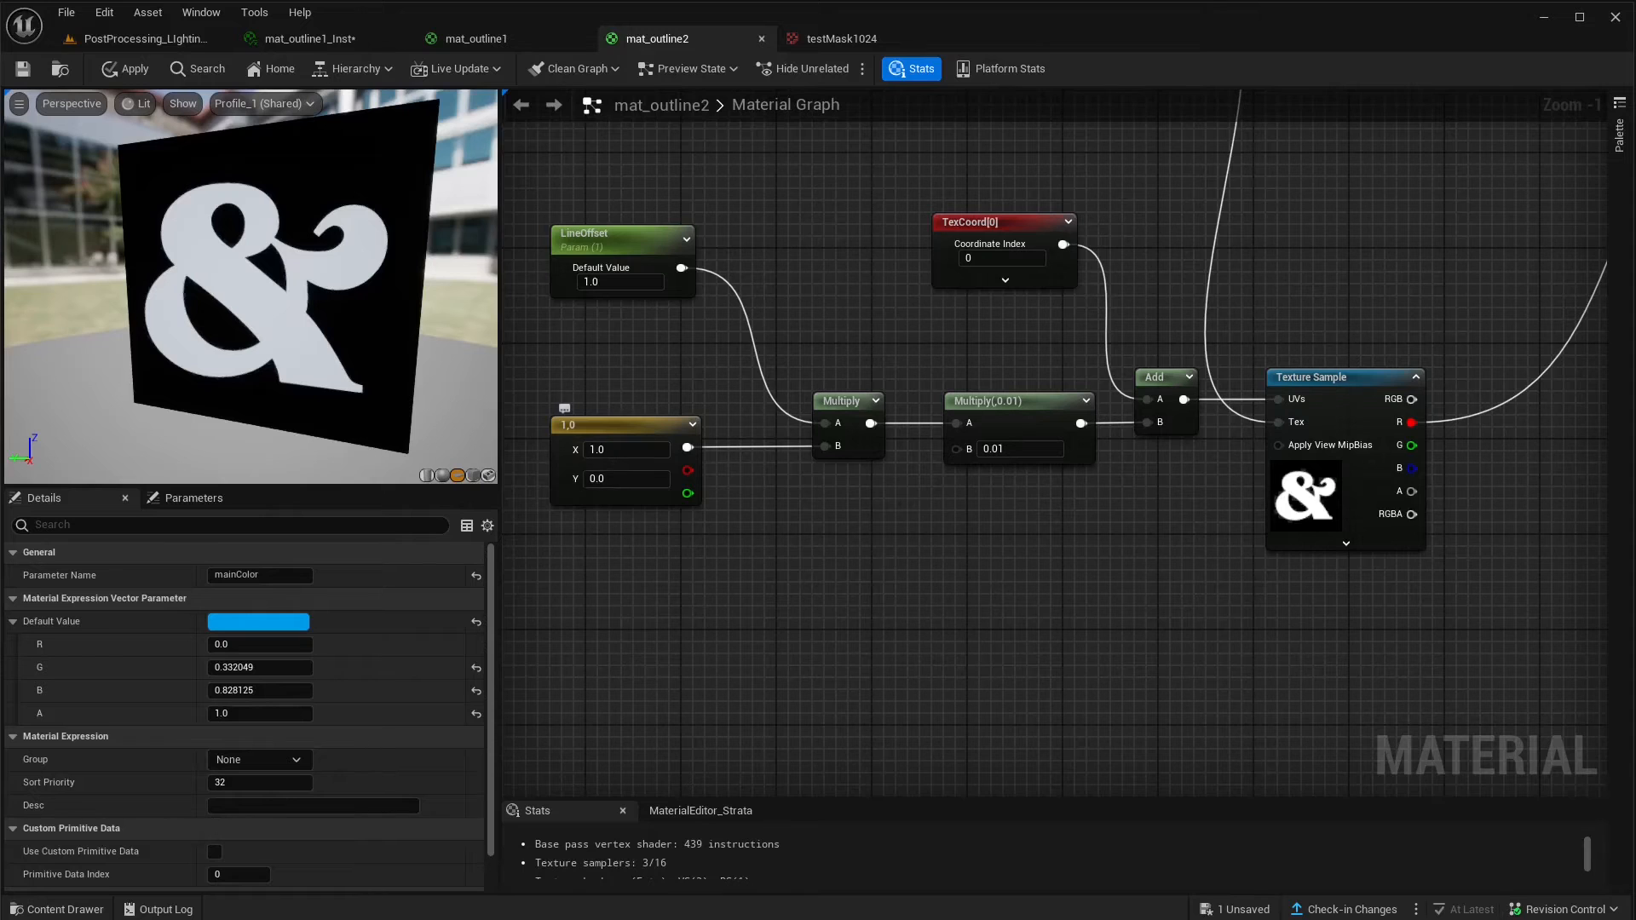
- Move the LineOffset parameter node closer to the 1,0 vector node and select the Multiply node with the 0.01 constant
{"action": "right_click_drag", "start_coordinate": [833, 538], "coordinate": [845, 588]}
{"action": "left_click_drag", "start_coordinate": [652, 291], "coordinate": [663, 325]}
{"action": "right_click_drag", "start_coordinate": [787, 564], "coordinate": [797, 550]}
{"action": "scroll", "coordinate": [797, 550], "scroll_direction": "up", "scroll_amount": 1}
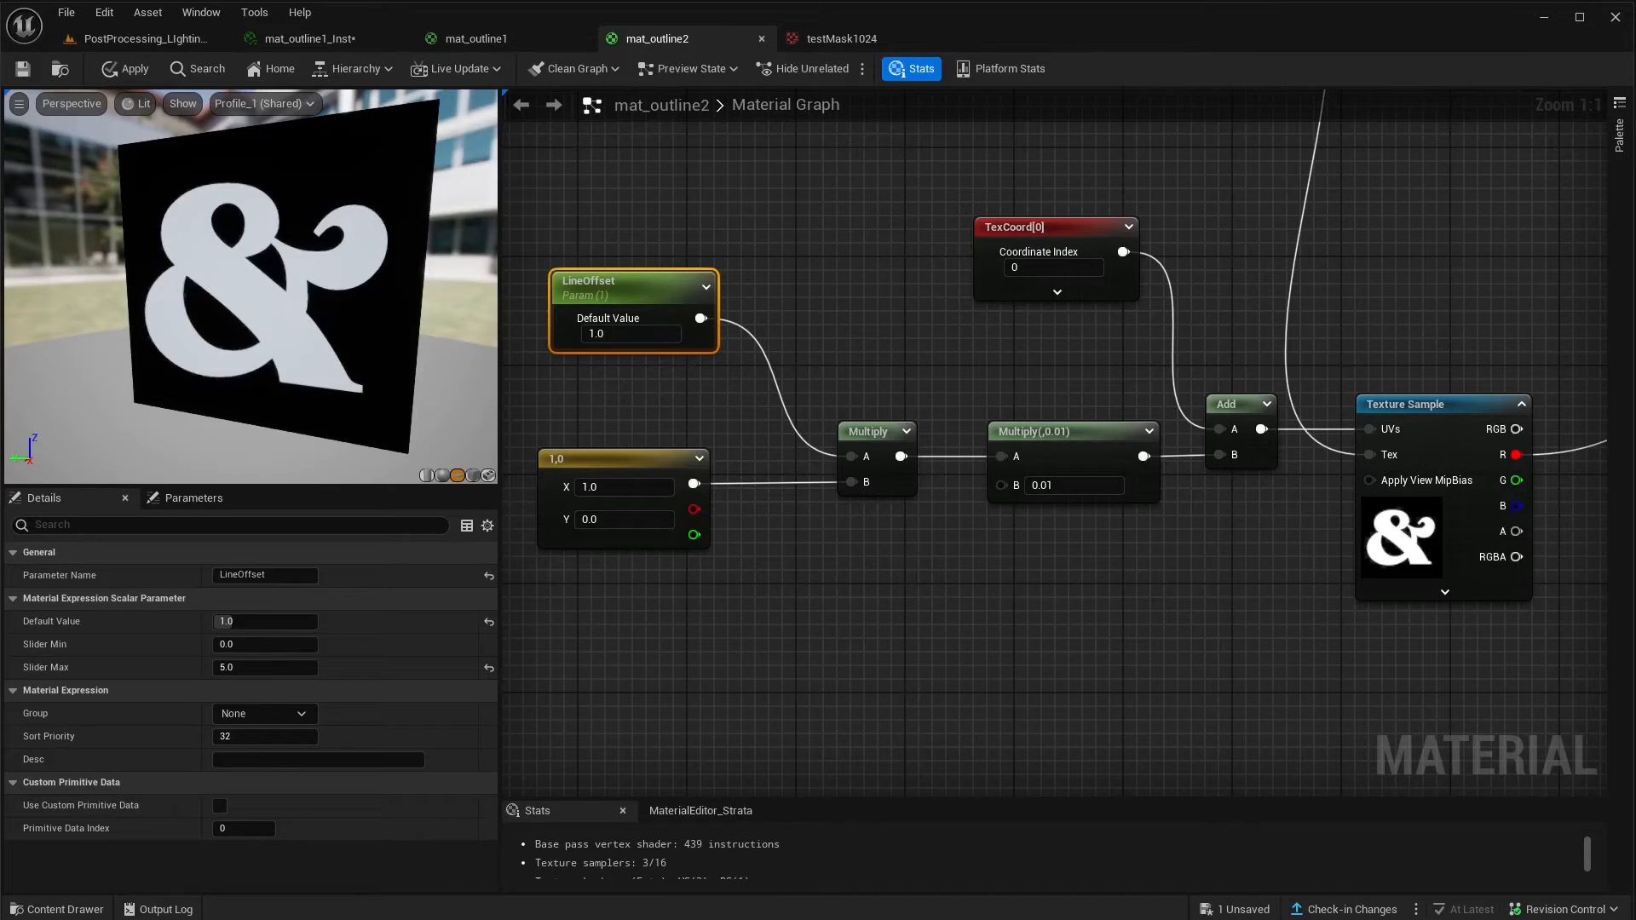
{"action": "right_click_drag", "start_coordinate": [938, 568], "coordinate": [861, 536]}
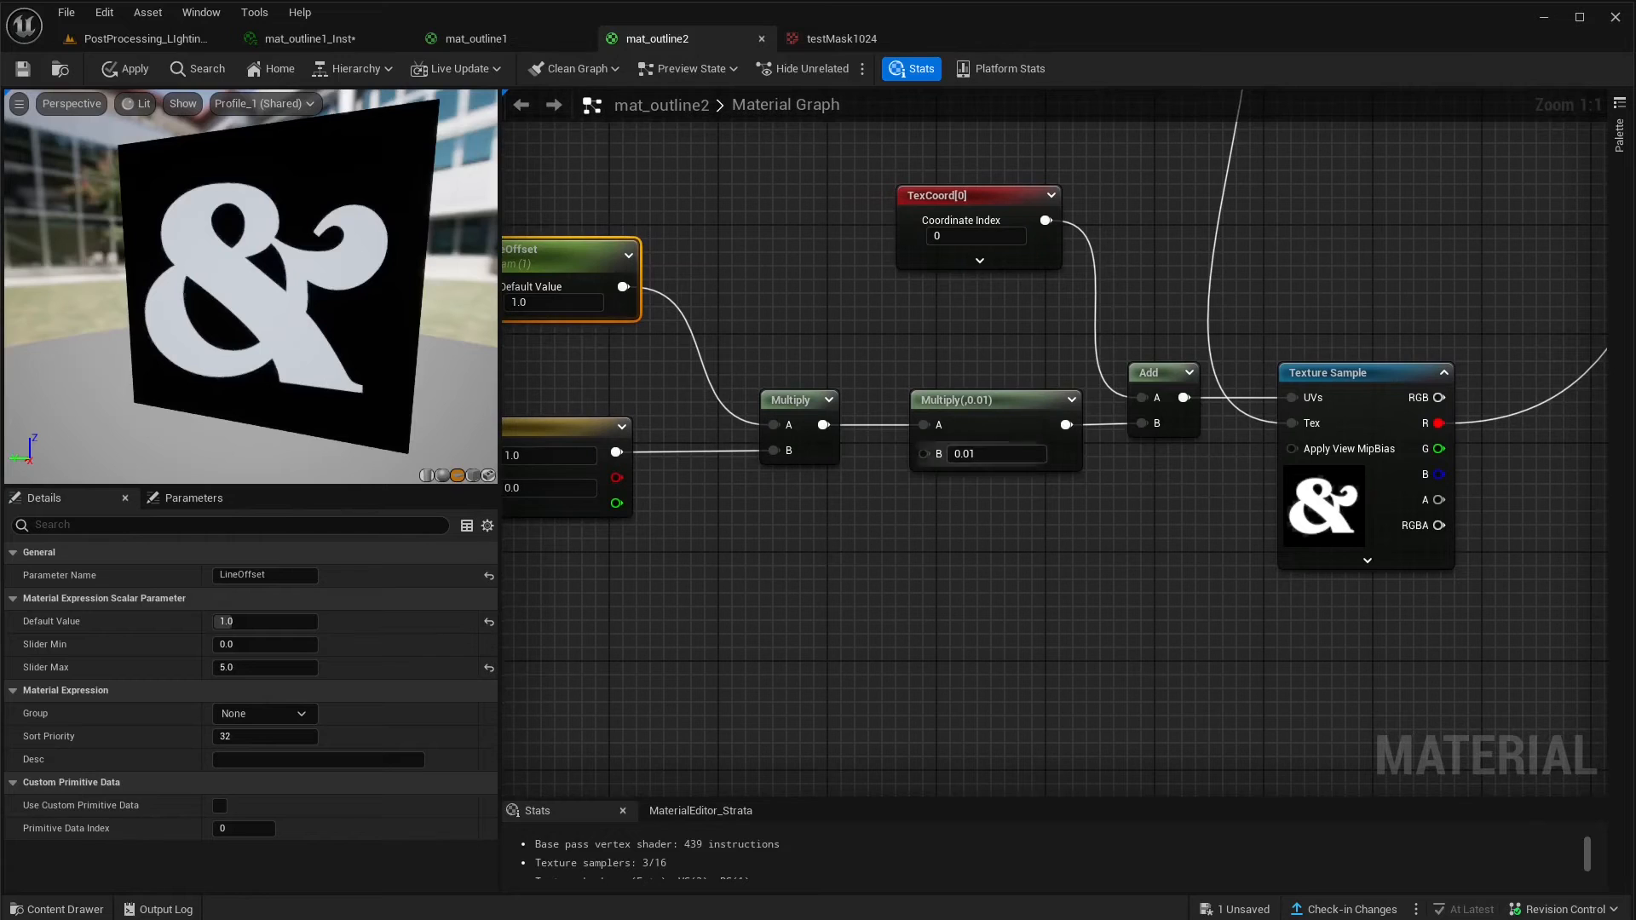
{"action": "left_click", "coordinate": [978, 417]}
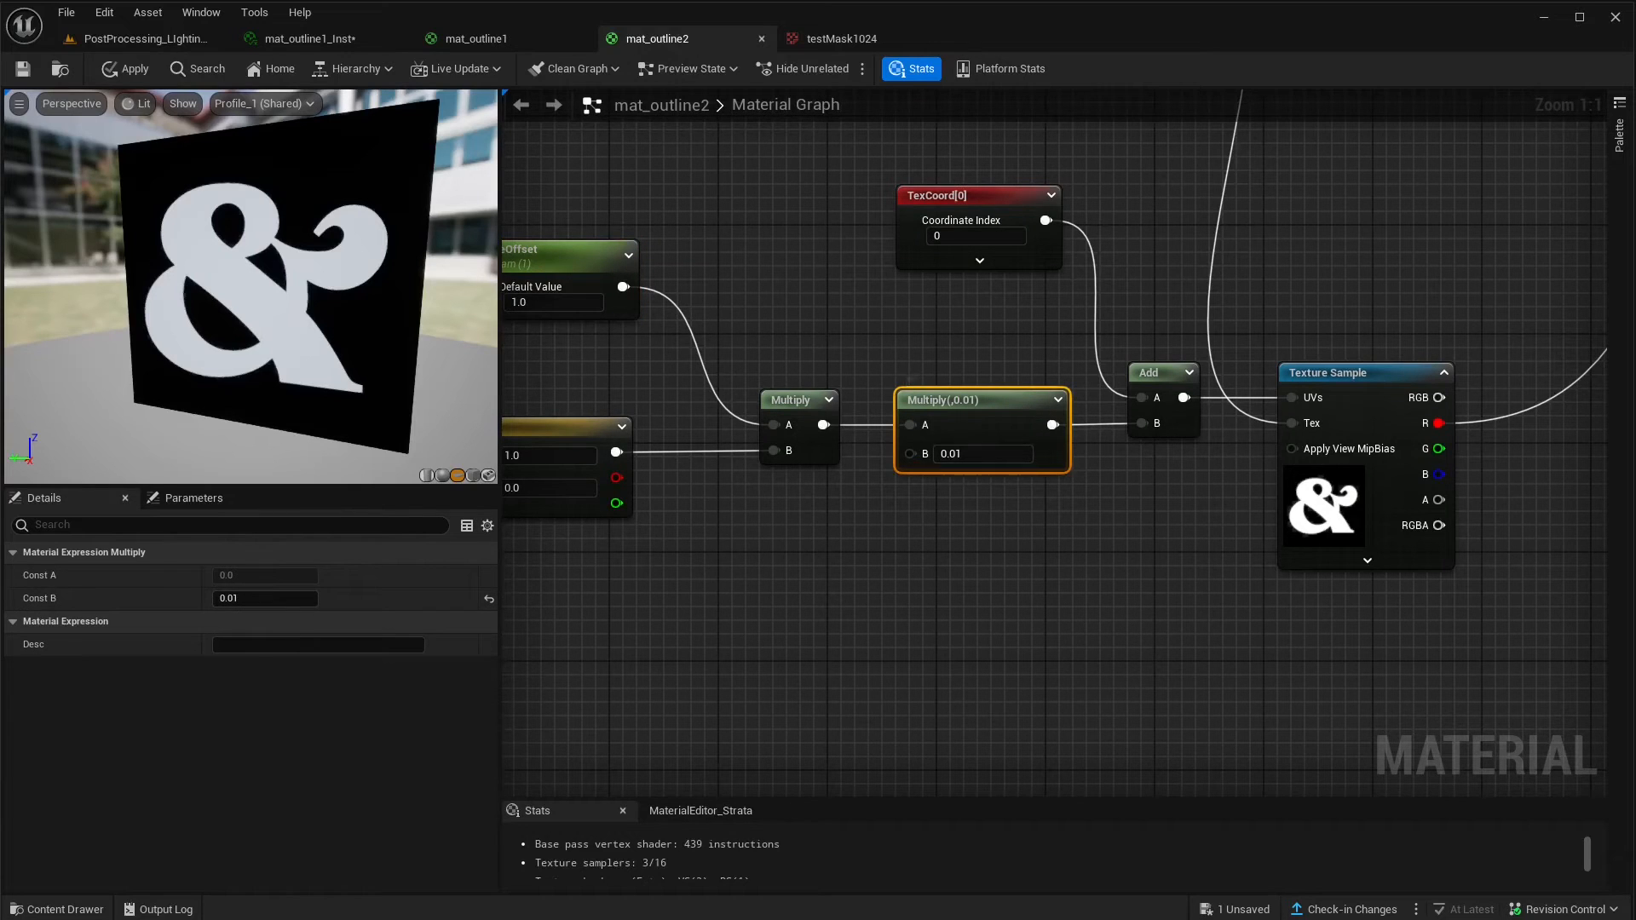
- Set the X value of the 1,0 vector node that feeds the offset chain to 0 and check the preview
{"action": "right_click_drag", "start_coordinate": [978, 546], "coordinate": [1025, 578]}
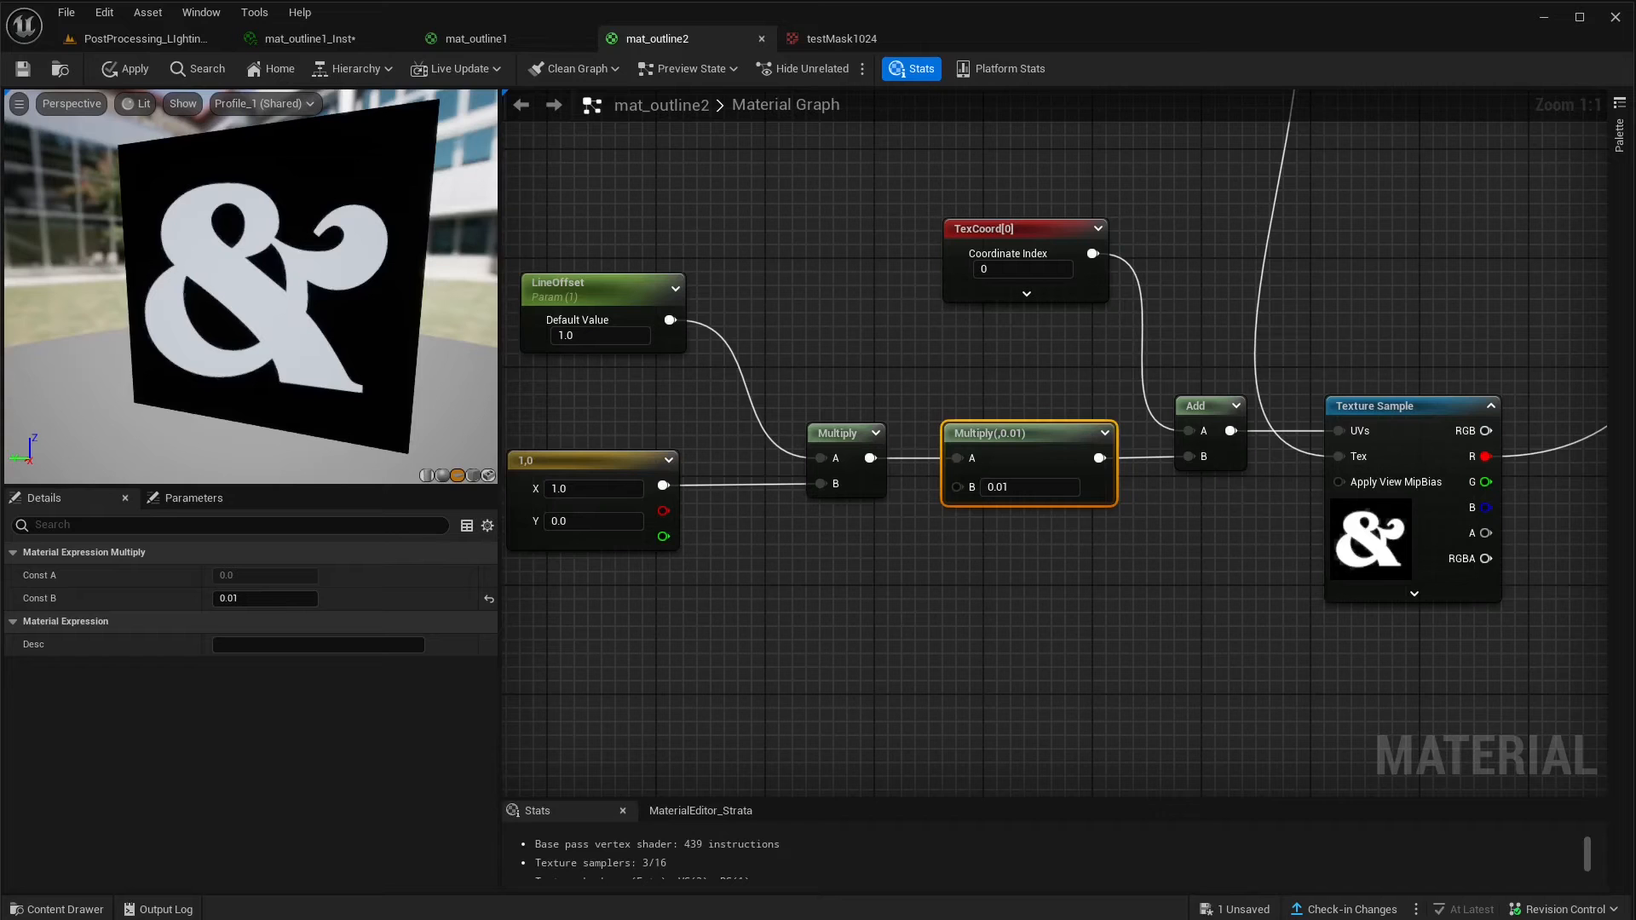
{"action": "right_click_drag", "start_coordinate": [990, 575], "coordinate": [1057, 573]}
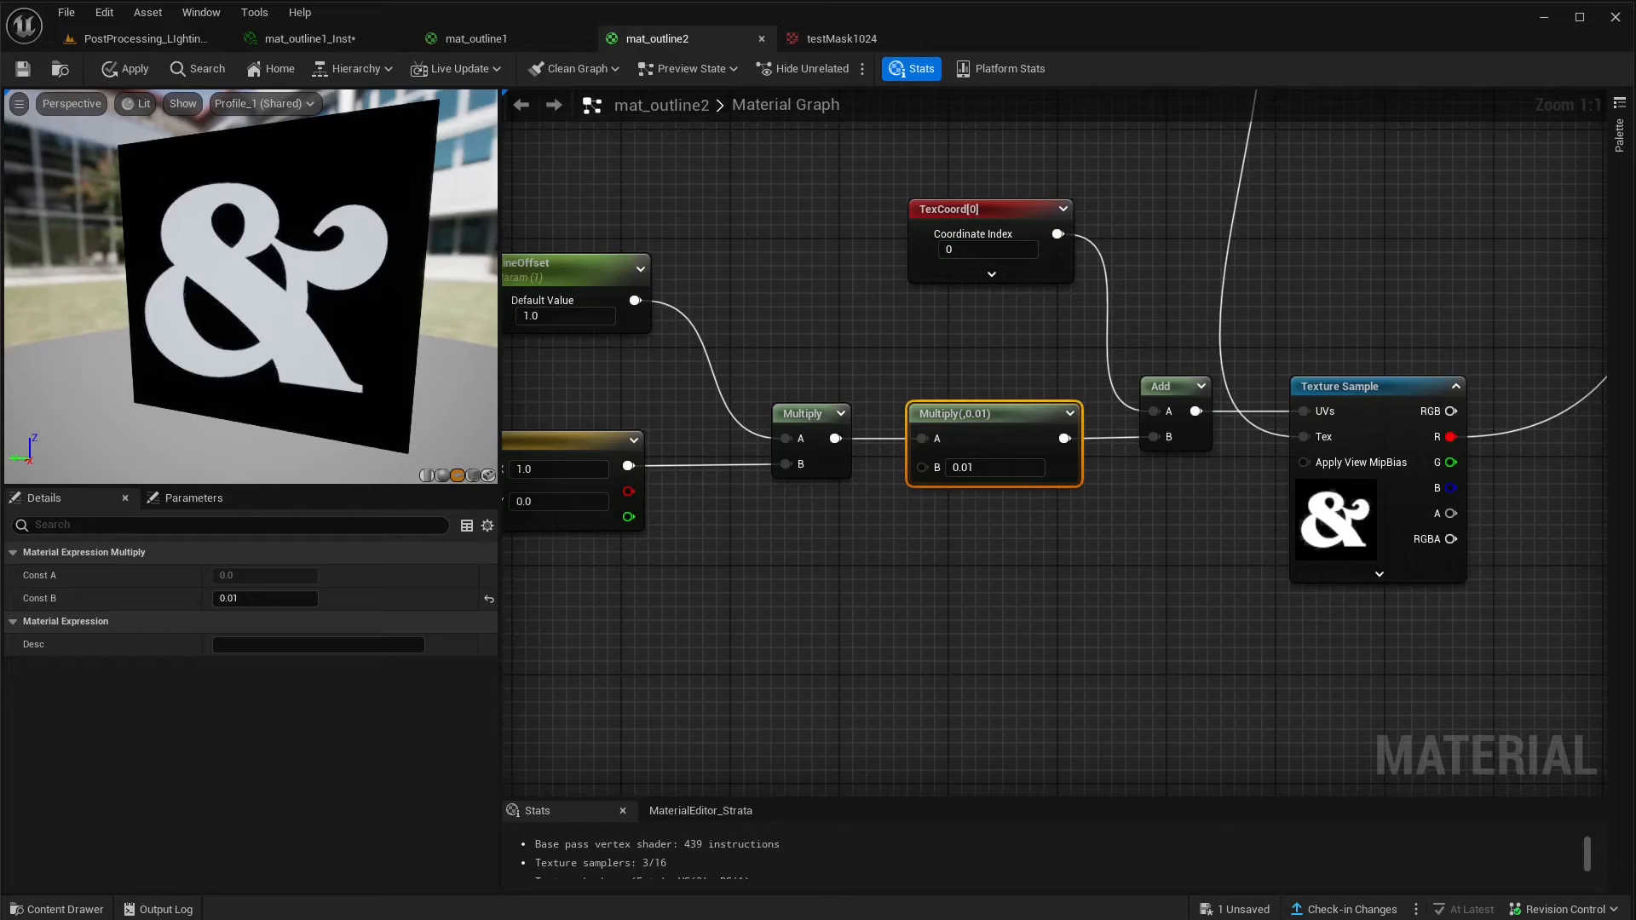
{"action": "right_click_drag", "start_coordinate": [971, 558], "coordinate": [1109, 532]}
{"action": "left_click", "coordinate": [702, 445]}
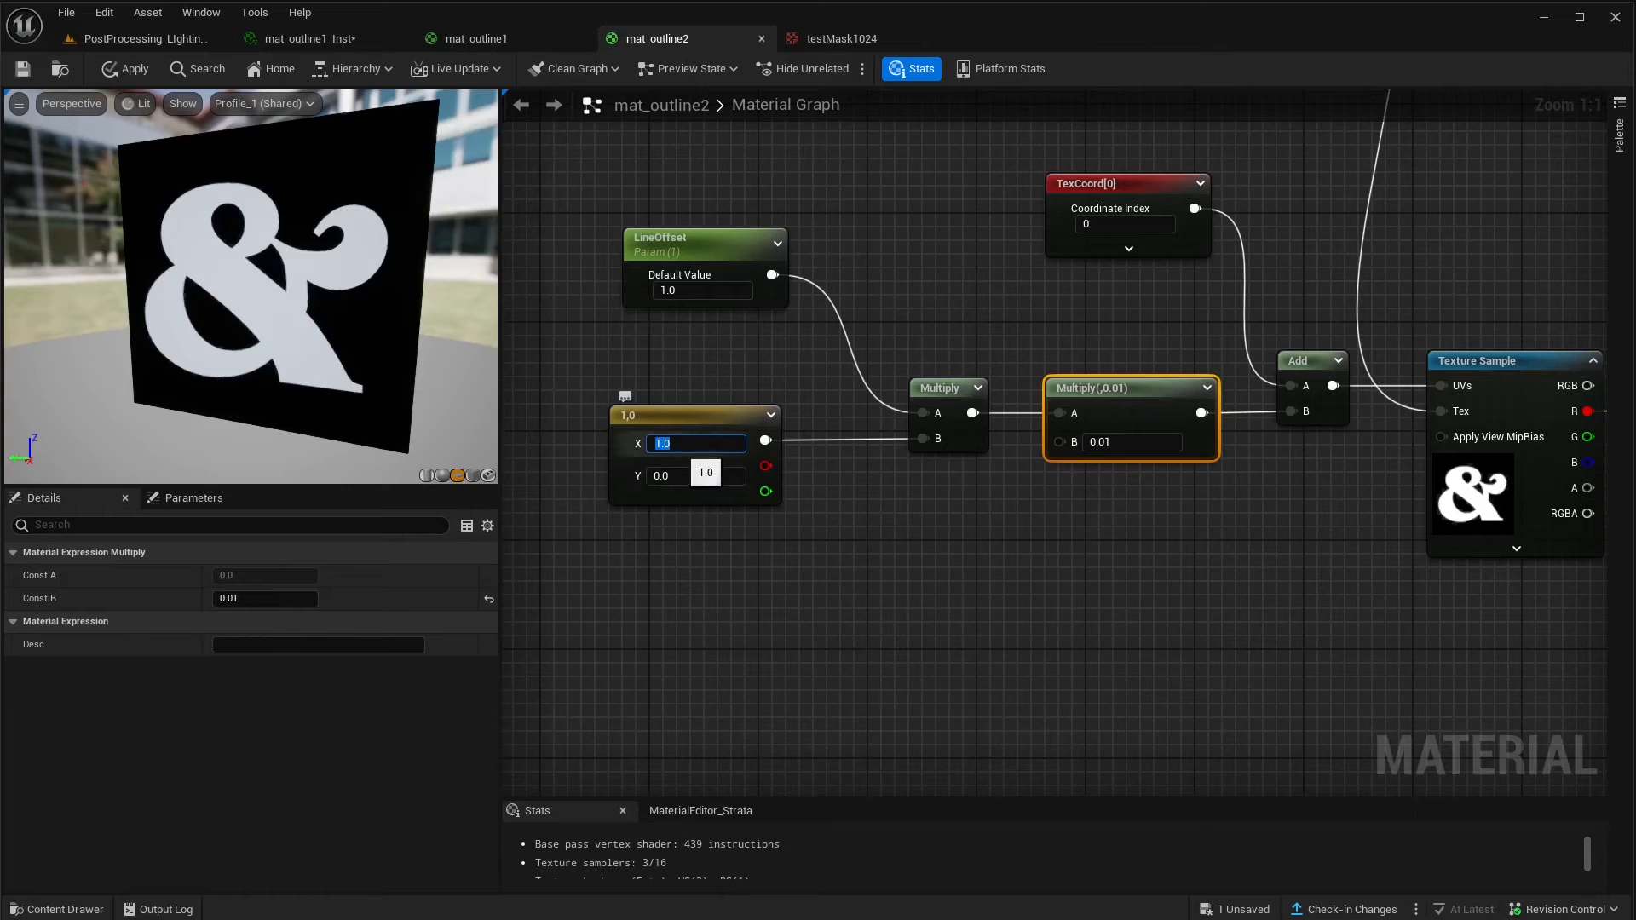
{"action": "mouse_move", "coordinate": [256, 289]}
{"action": "right_mouse_down"}
{"action": "mouse_move", "coordinate": [315, 315]}
{"action": "mouse_move", "coordinate": [272, 299]}
{"action": "right_mouse_up"}
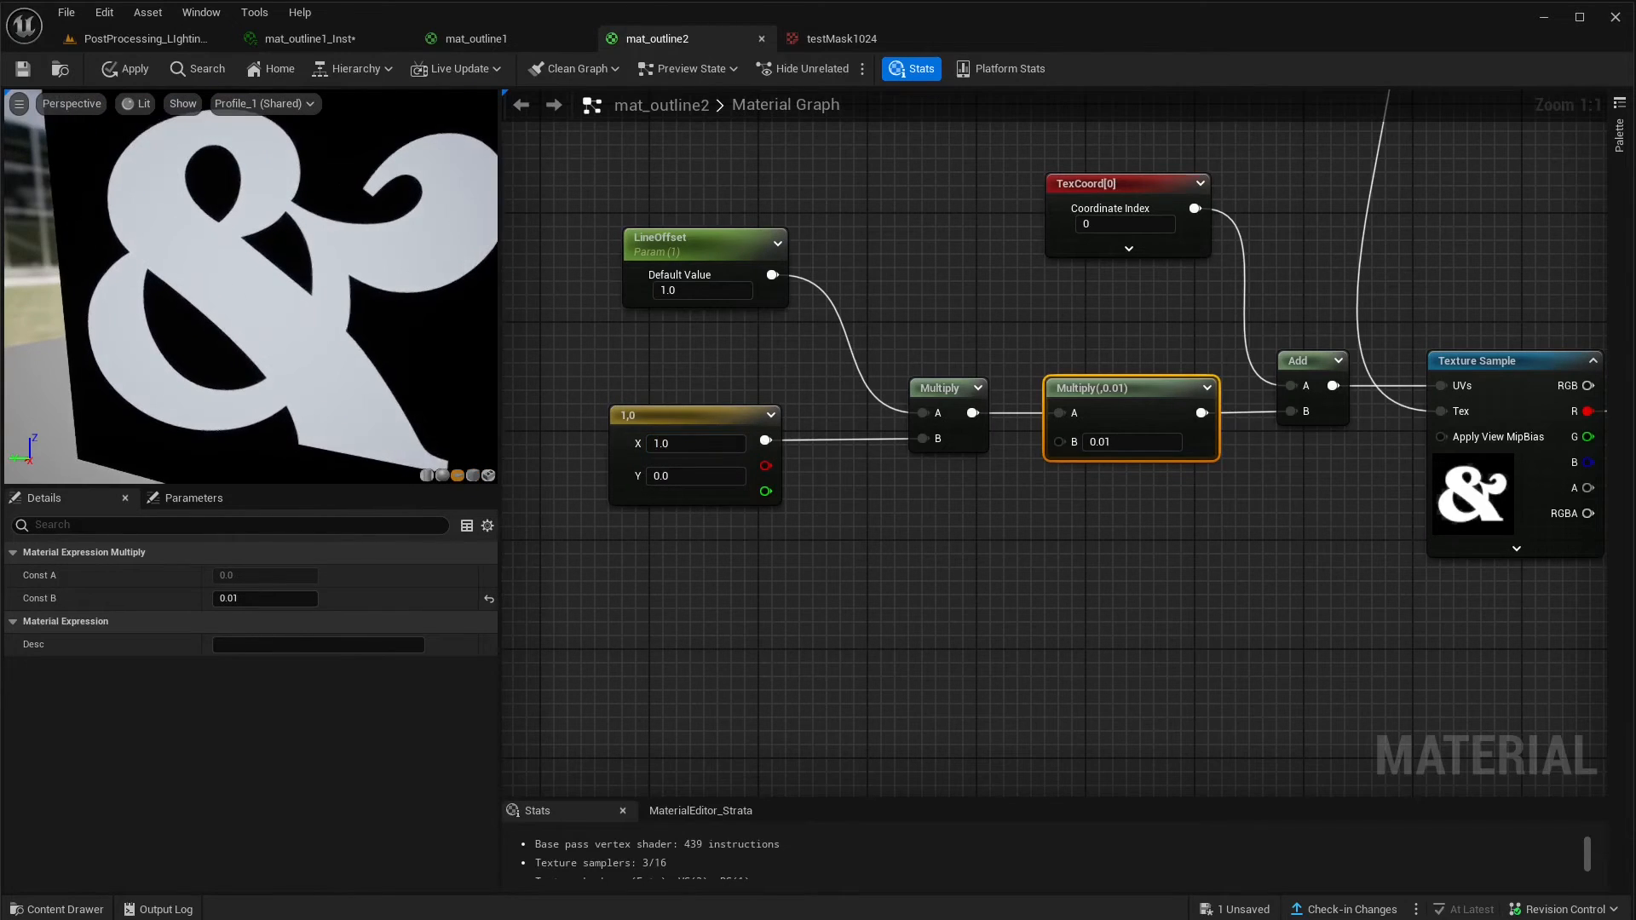
{"action": "left_click", "coordinate": [695, 443]}
{"action": "type", "text": "0"}
{"action": "key", "text": "Return"}
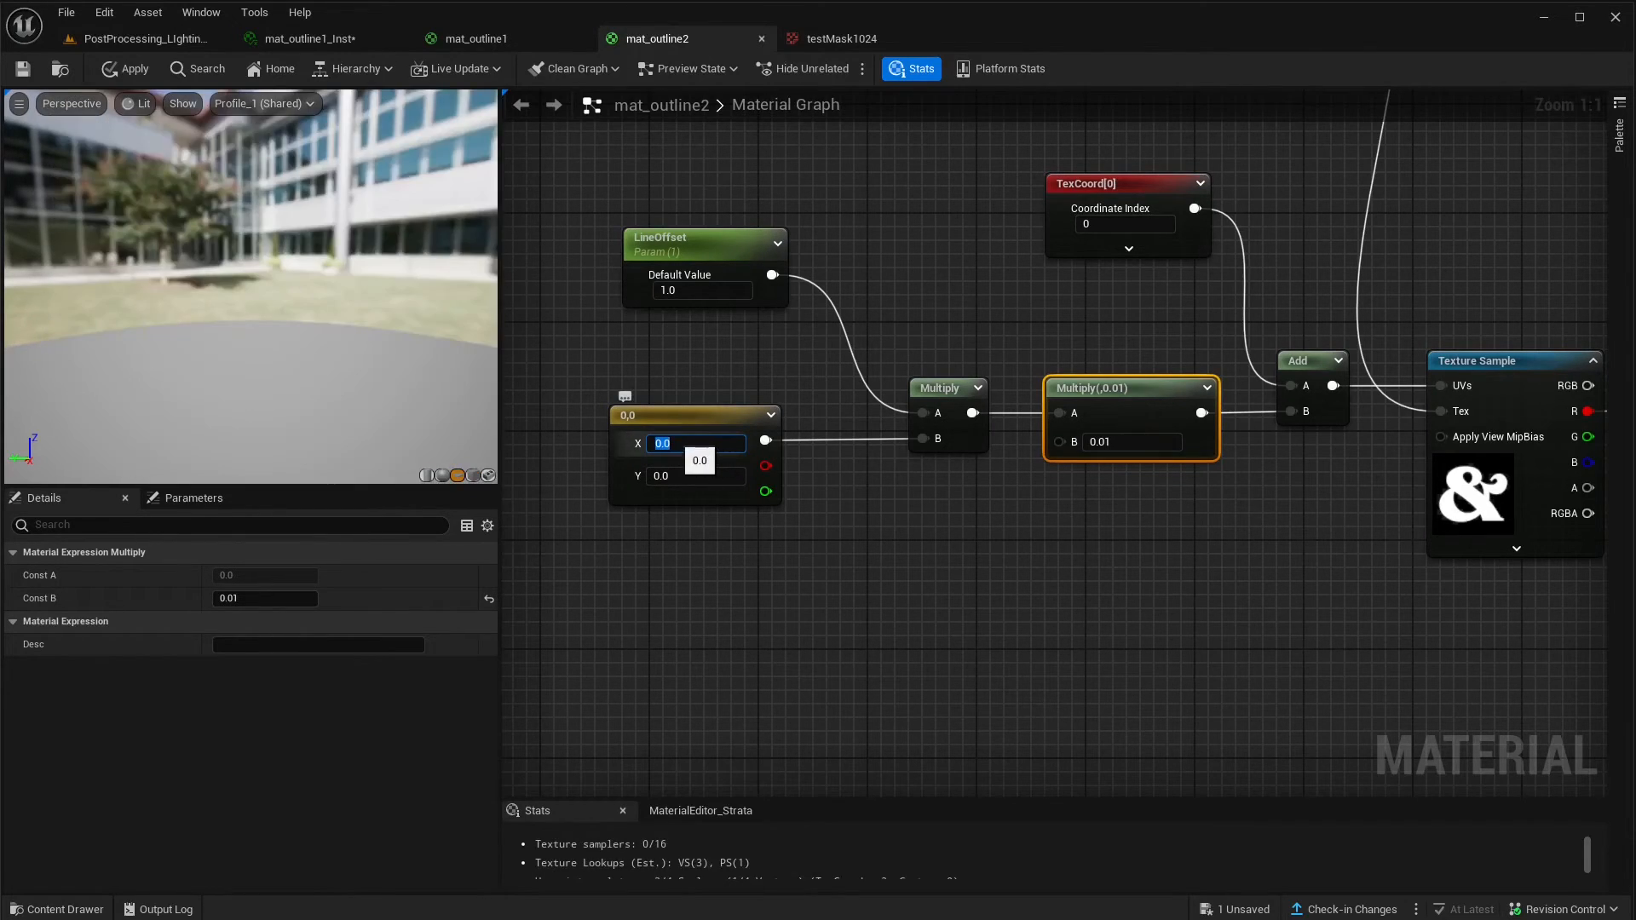
- Try an X value of 10 on the same vector node to exaggerate the shift, and set it back to 1
{"action": "left_click_drag", "start_coordinate": [255, 290], "coordinate": [260, 294]}
{"action": "right_click_drag", "start_coordinate": [260, 294], "coordinate": [205, 247]}
{"action": "left_click", "coordinate": [681, 443]}
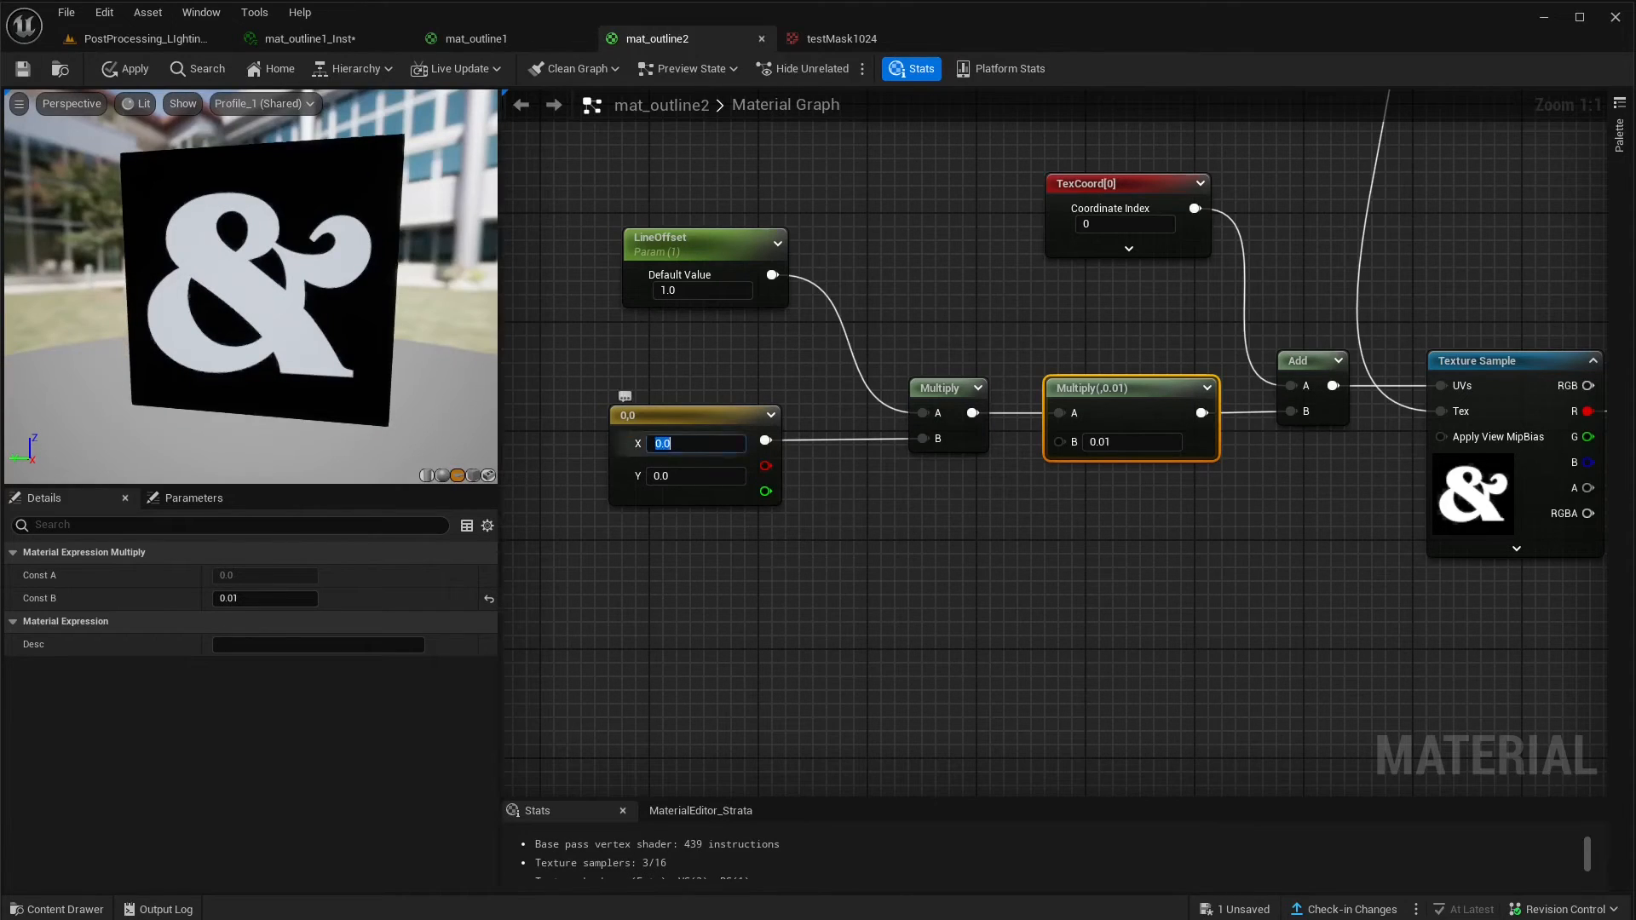
{"action": "type", "text": "10"}
{"action": "key", "text": "Return"}
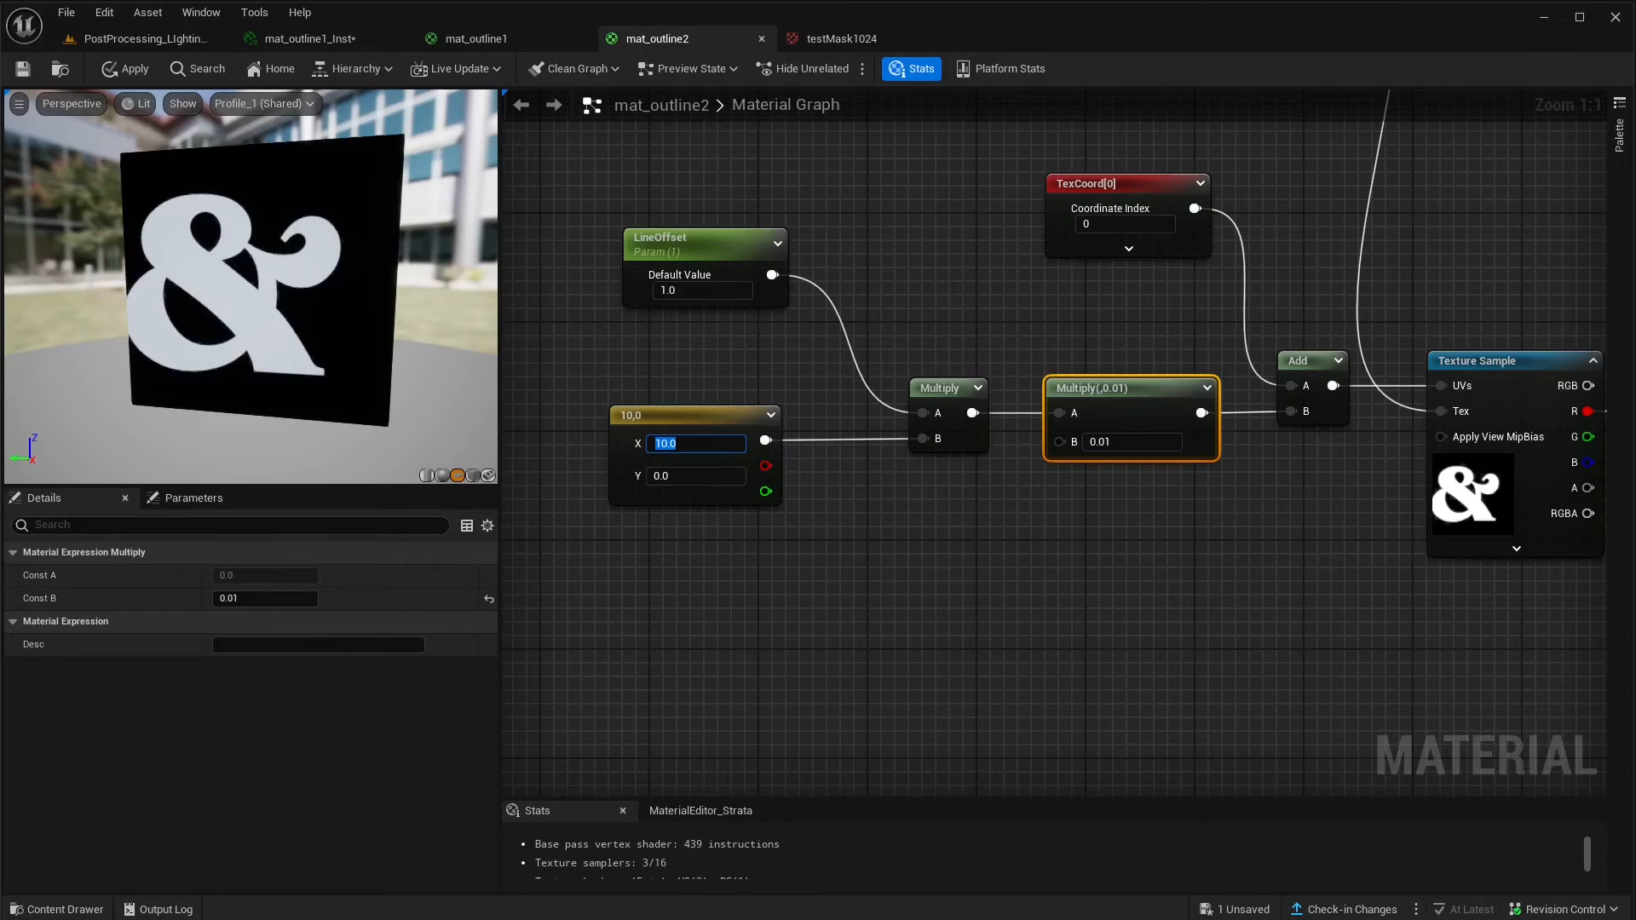
{"action": "left_click_drag", "start_coordinate": [703, 448], "coordinate": [643, 438]}
{"action": "type", "text": "1"}
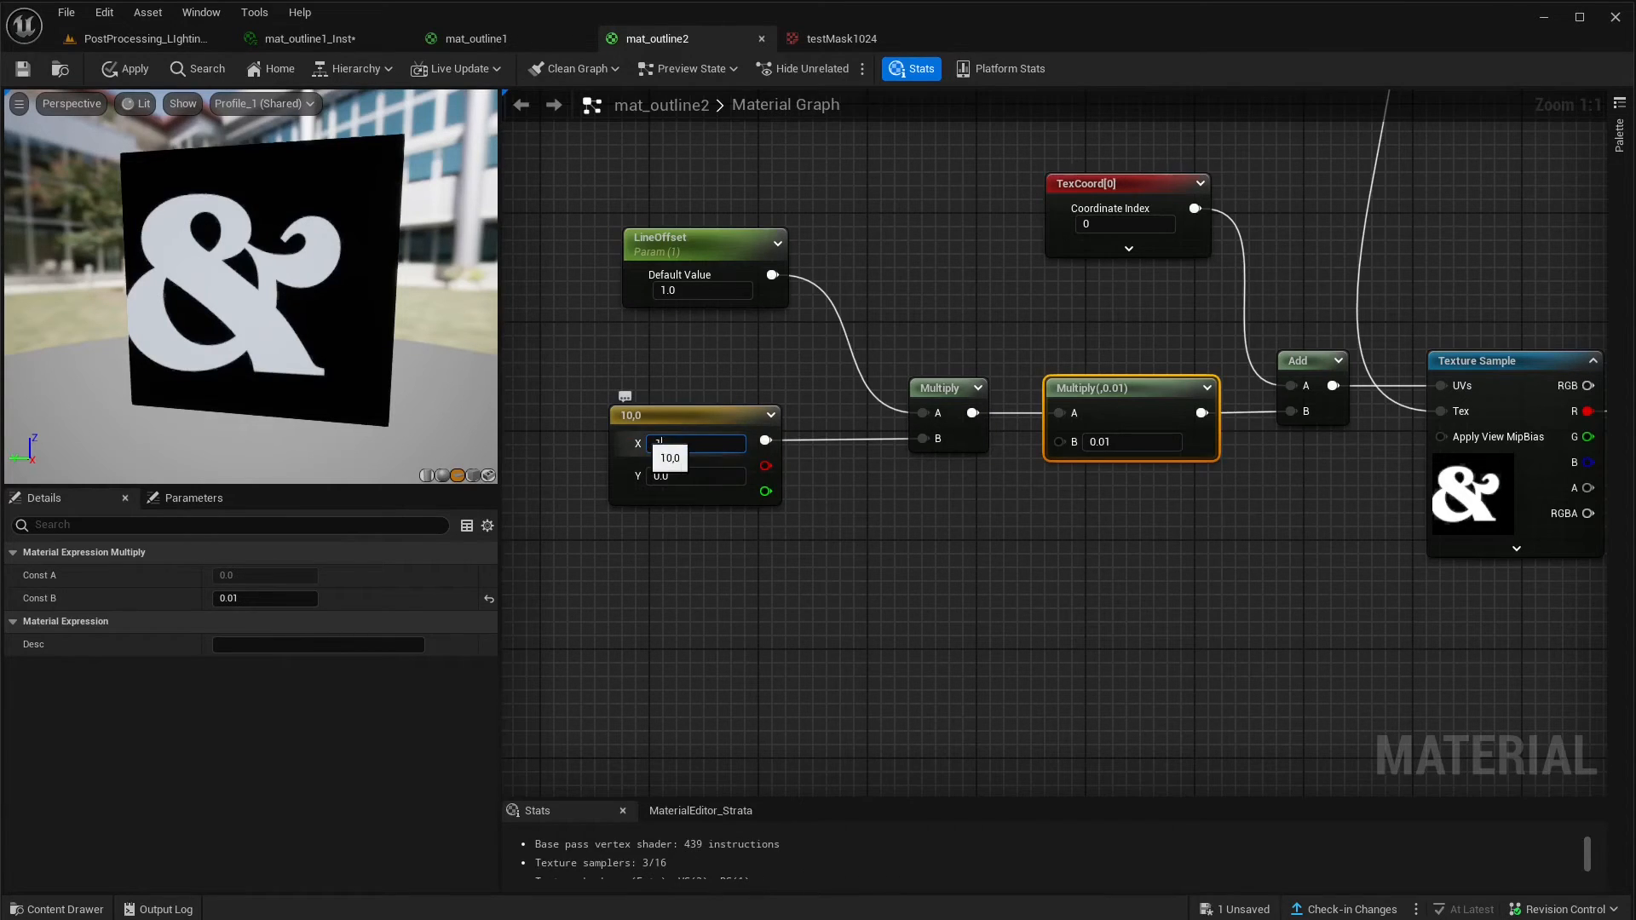
{"action": "key", "text": "Return"}
{"action": "left_click", "coordinate": [733, 580]}
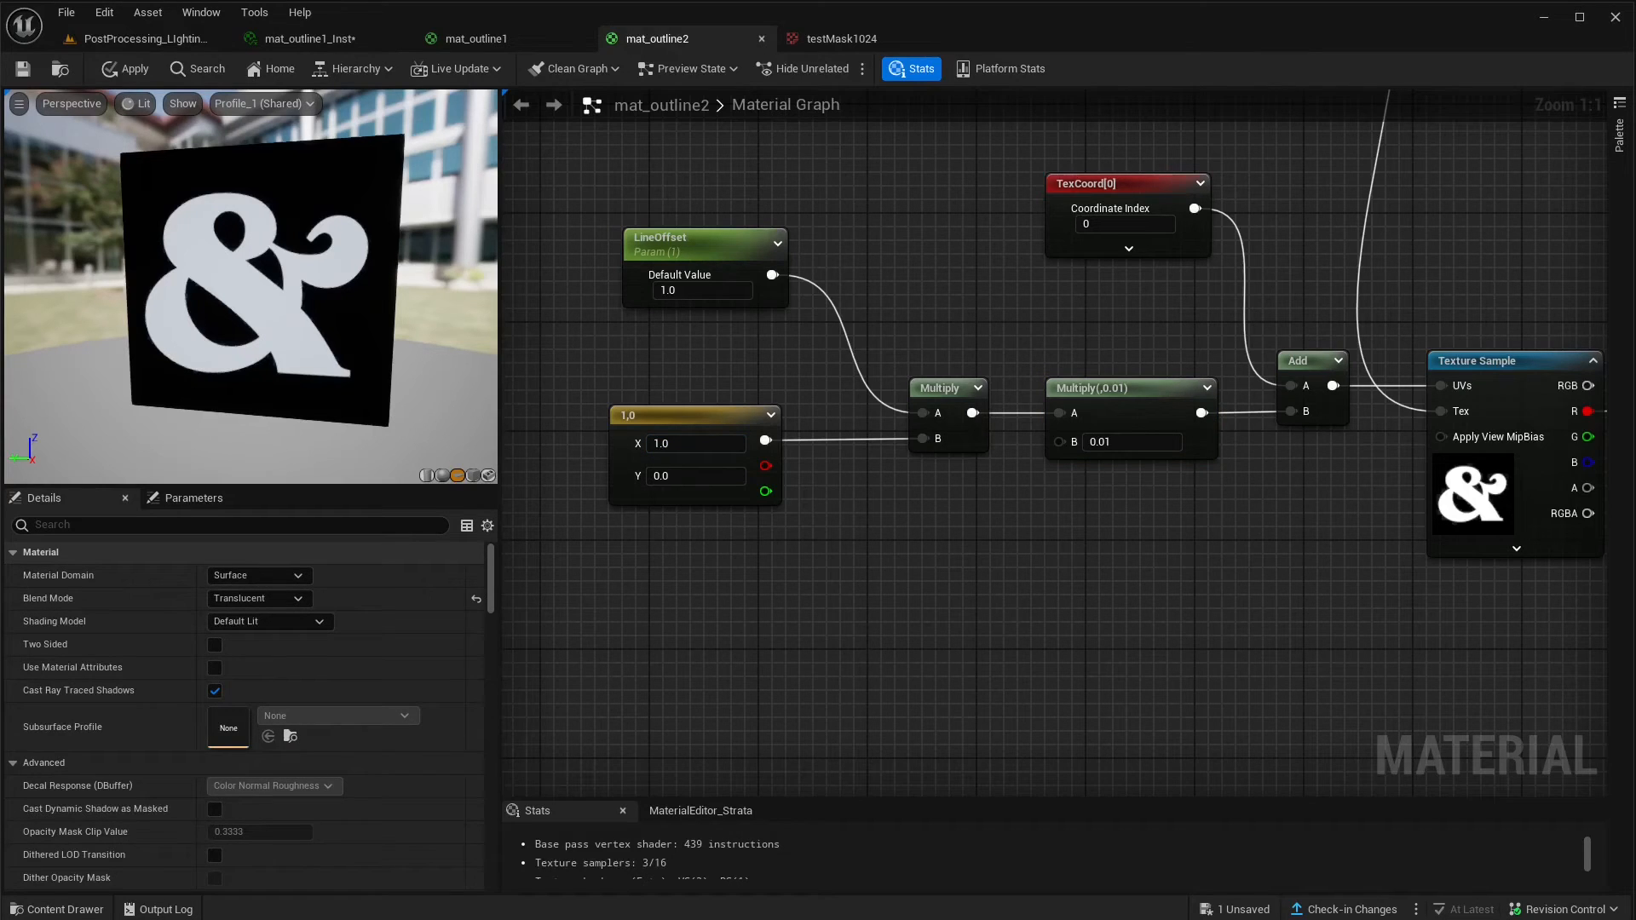
- Duplicate the vector, both Multiply nodes, the Add node and the offset Texture Sample, and place the copies below the originals
{"action": "scroll", "coordinate": [1136, 596], "scroll_direction": "down", "scroll_amount": 4}
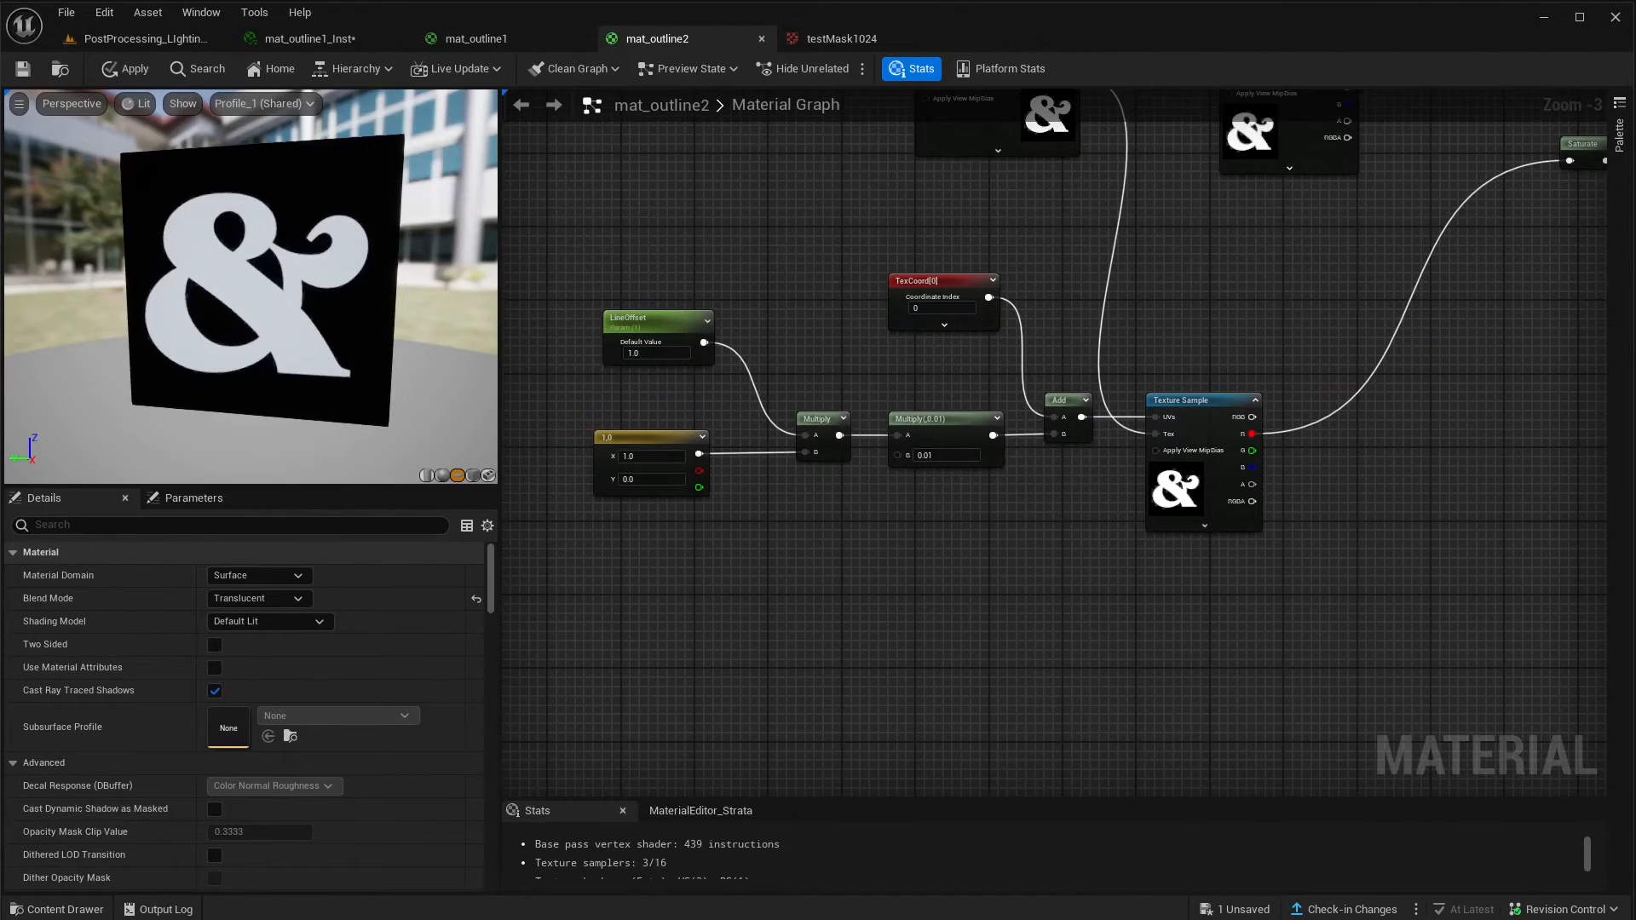
{"action": "right_click_drag", "start_coordinate": [1136, 595], "coordinate": [1135, 493]}
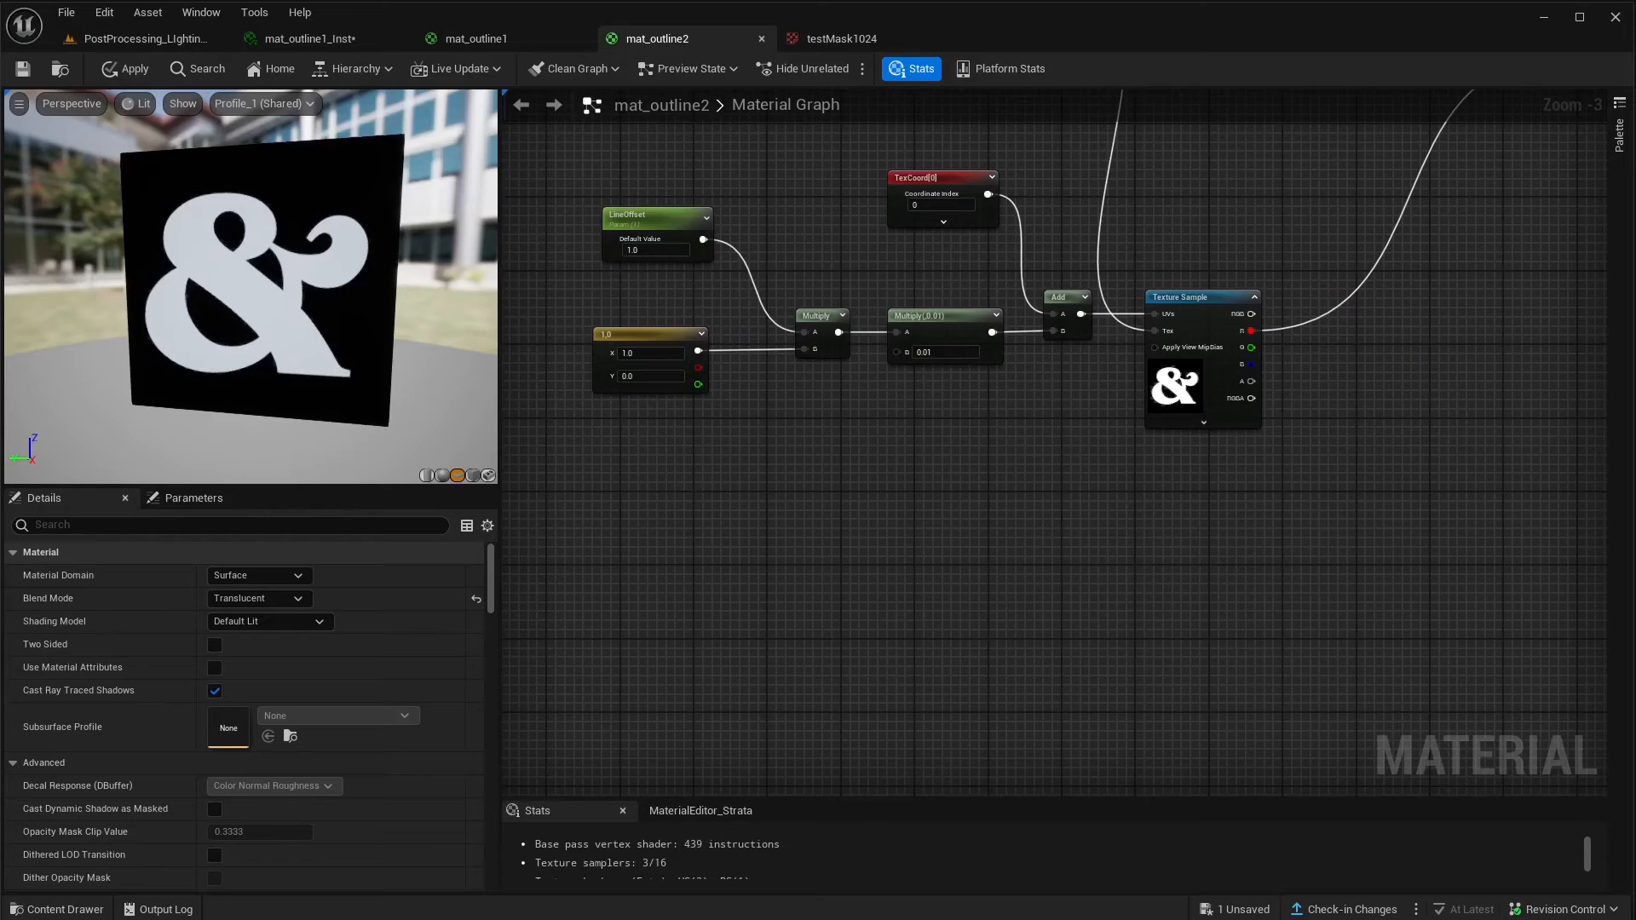
{"action": "left_click_drag", "start_coordinate": [1276, 460], "coordinate": [673, 305]}
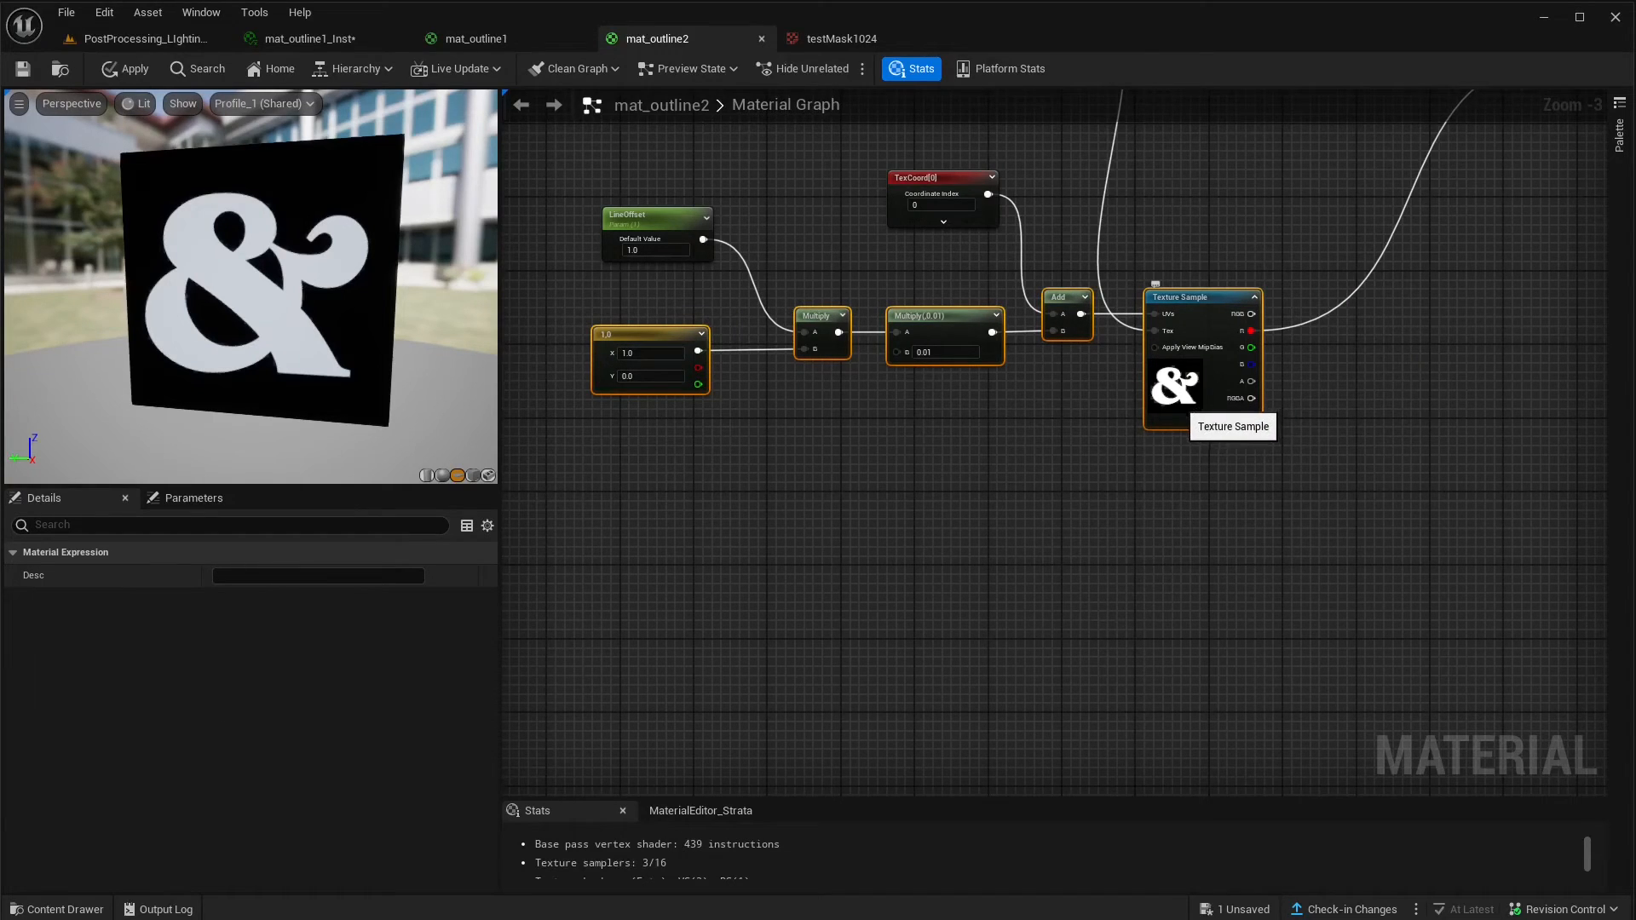
{"action": "key", "text": "ctrl+d"}
{"action": "left_click_drag", "start_coordinate": [1423, 398], "coordinate": [1219, 486]}
{"action": "left_click", "coordinate": [1175, 505]}
{"action": "right_click_drag", "start_coordinate": [1017, 406], "coordinate": [1001, 421]}
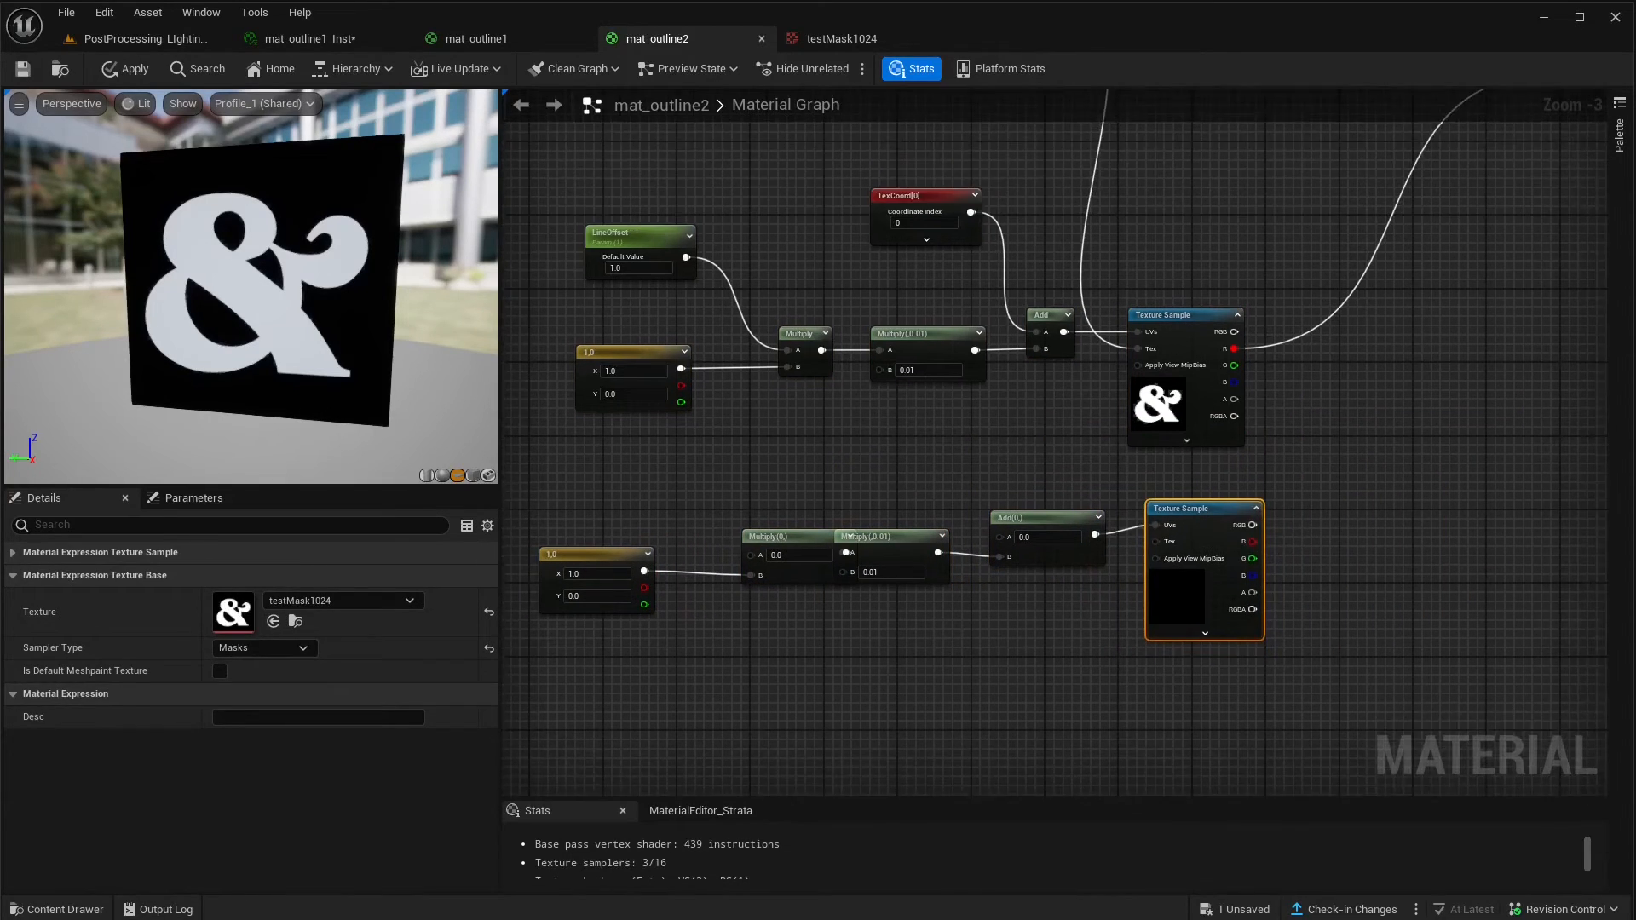
- Connect TexCoord to the A input of the duplicated Add node and LineOffset to the A input of the duplicated first Multiply node
{"action": "scroll", "coordinate": [1002, 422], "scroll_direction": "up", "scroll_amount": 1}
{"action": "right_click_drag", "start_coordinate": [836, 543], "coordinate": [774, 579]}
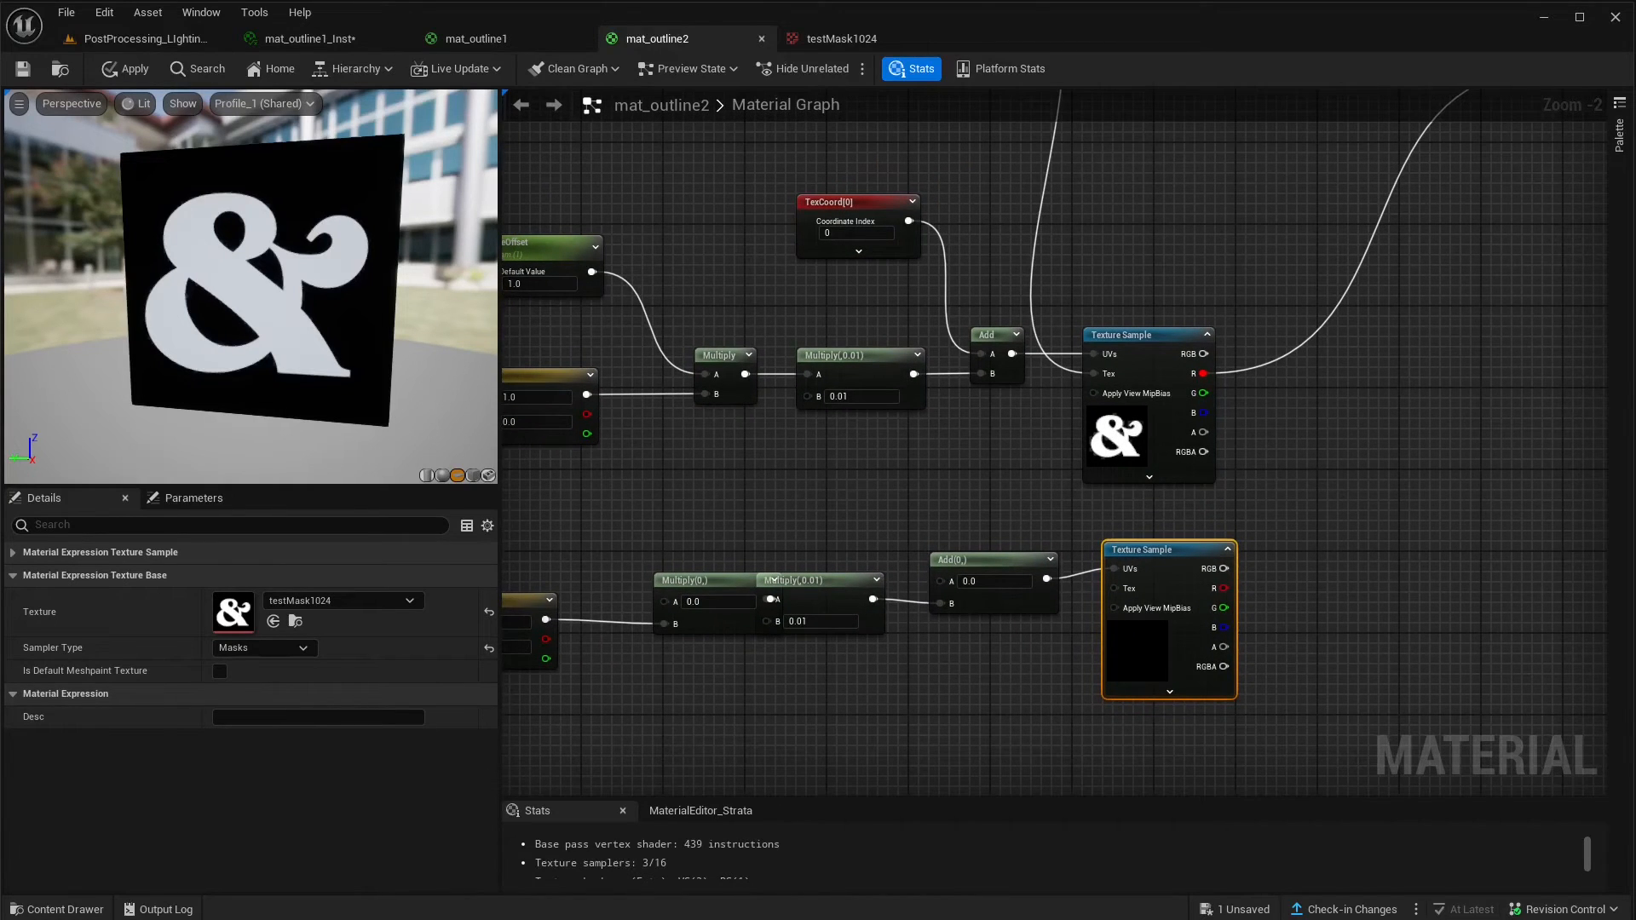
{"action": "left_click_drag", "start_coordinate": [908, 221], "coordinate": [966, 605]}
{"action": "right_click_drag", "start_coordinate": [773, 579], "coordinate": [882, 563]}
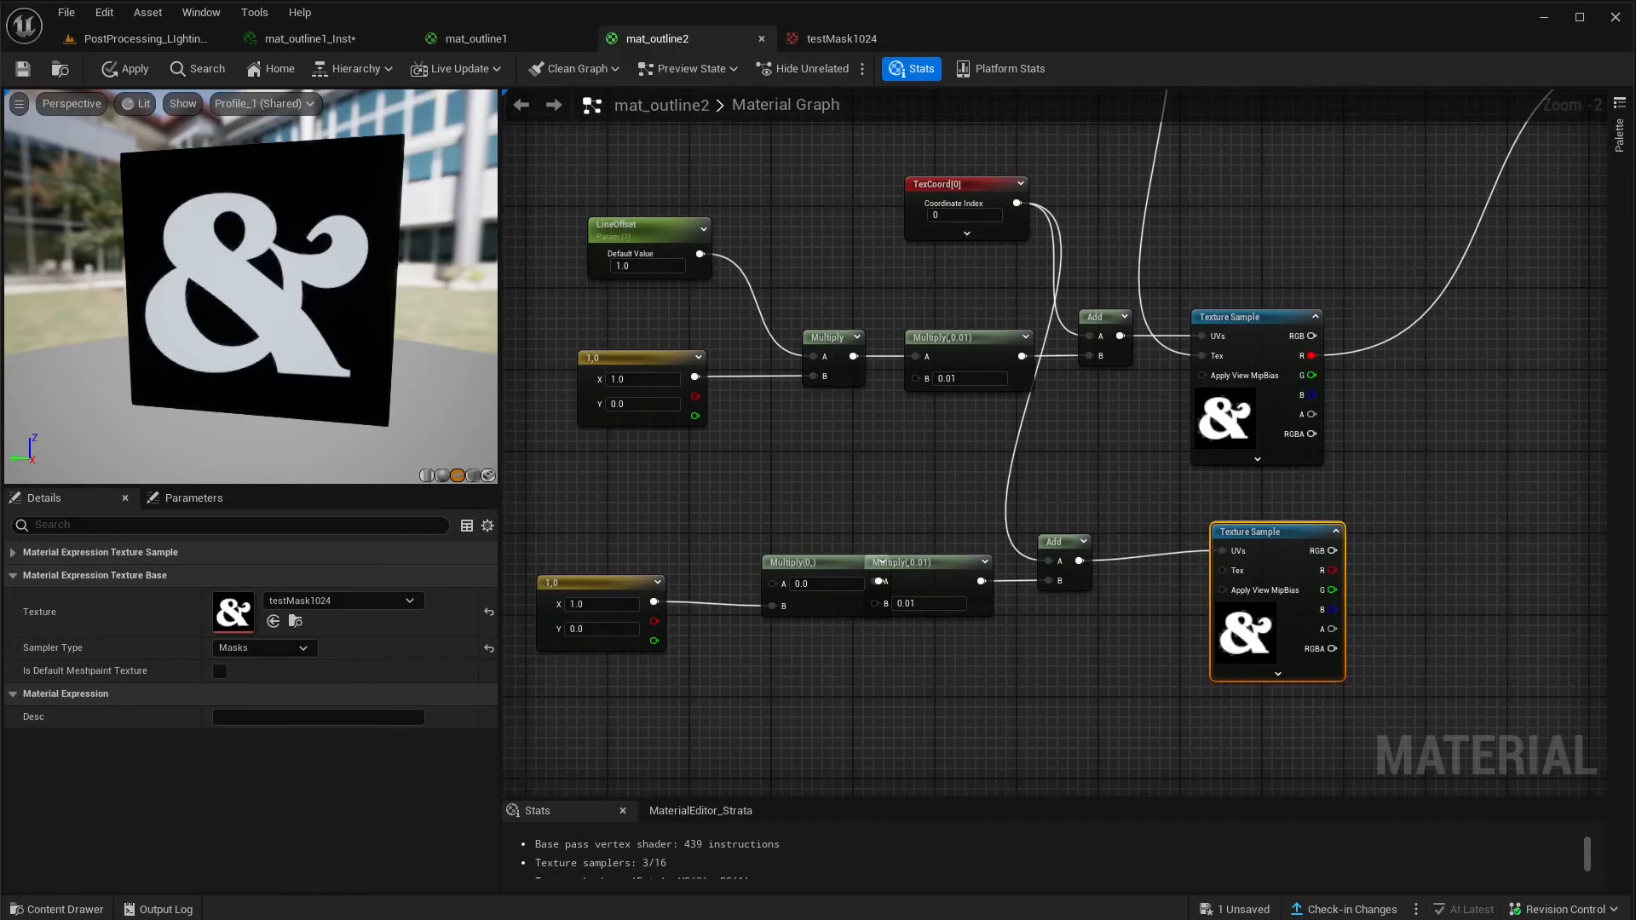
{"action": "left_click_drag", "start_coordinate": [699, 253], "coordinate": [772, 582]}
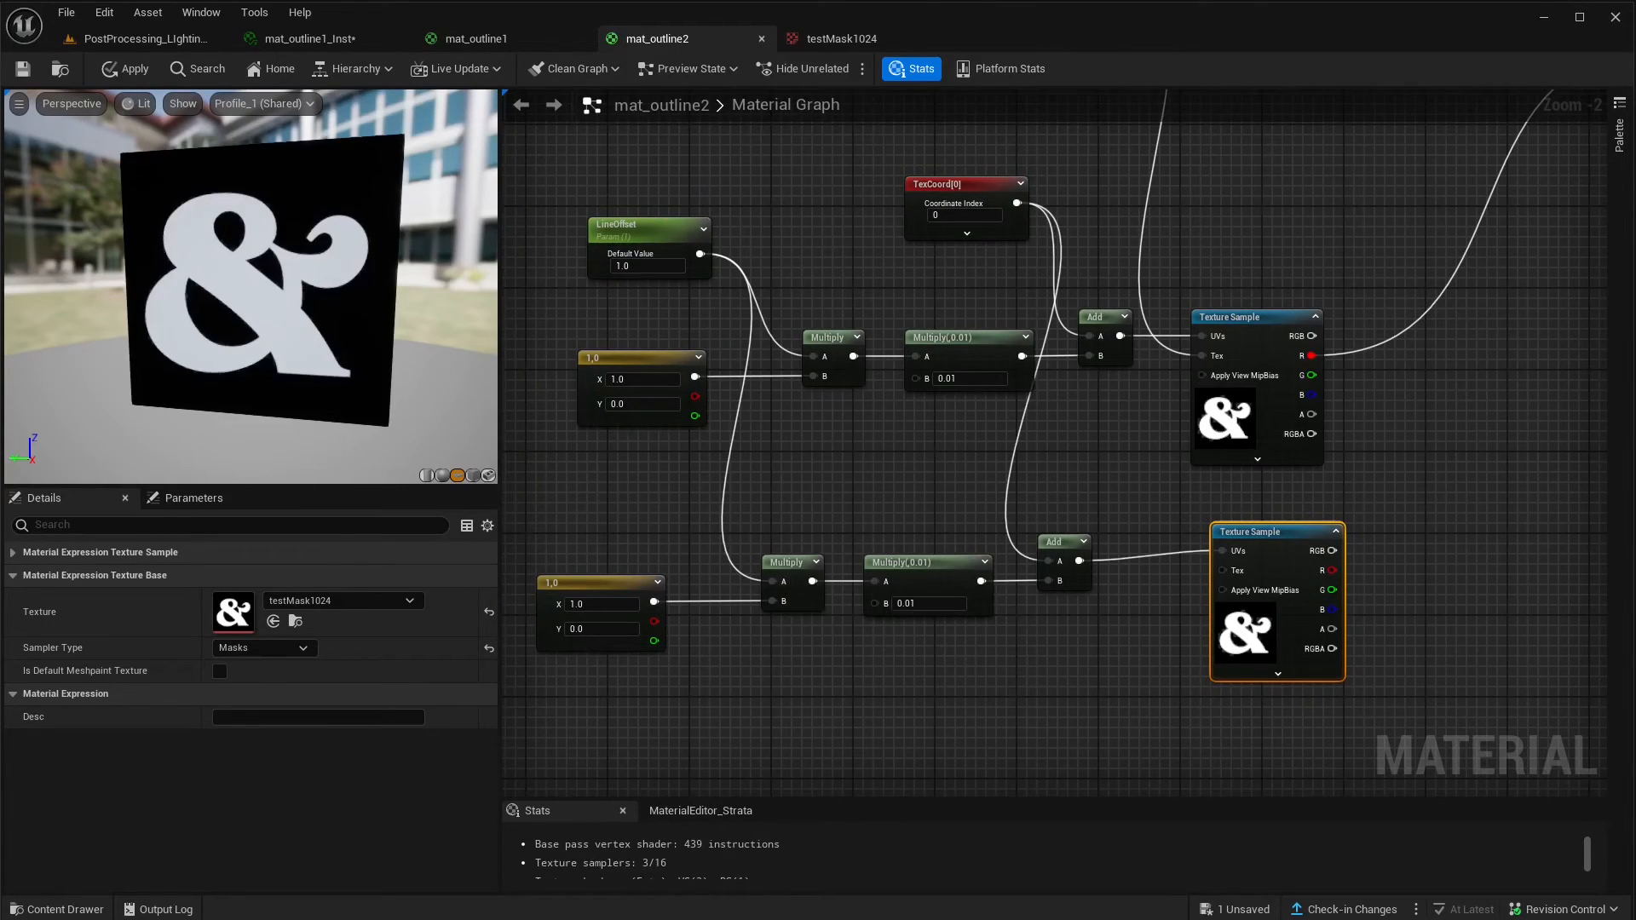
- Connect the TextureMask output to the Tex input of the duplicated Texture Sample and align that node under the original sample
{"action": "right_click_drag", "start_coordinate": [1141, 423], "coordinate": [944, 678]}
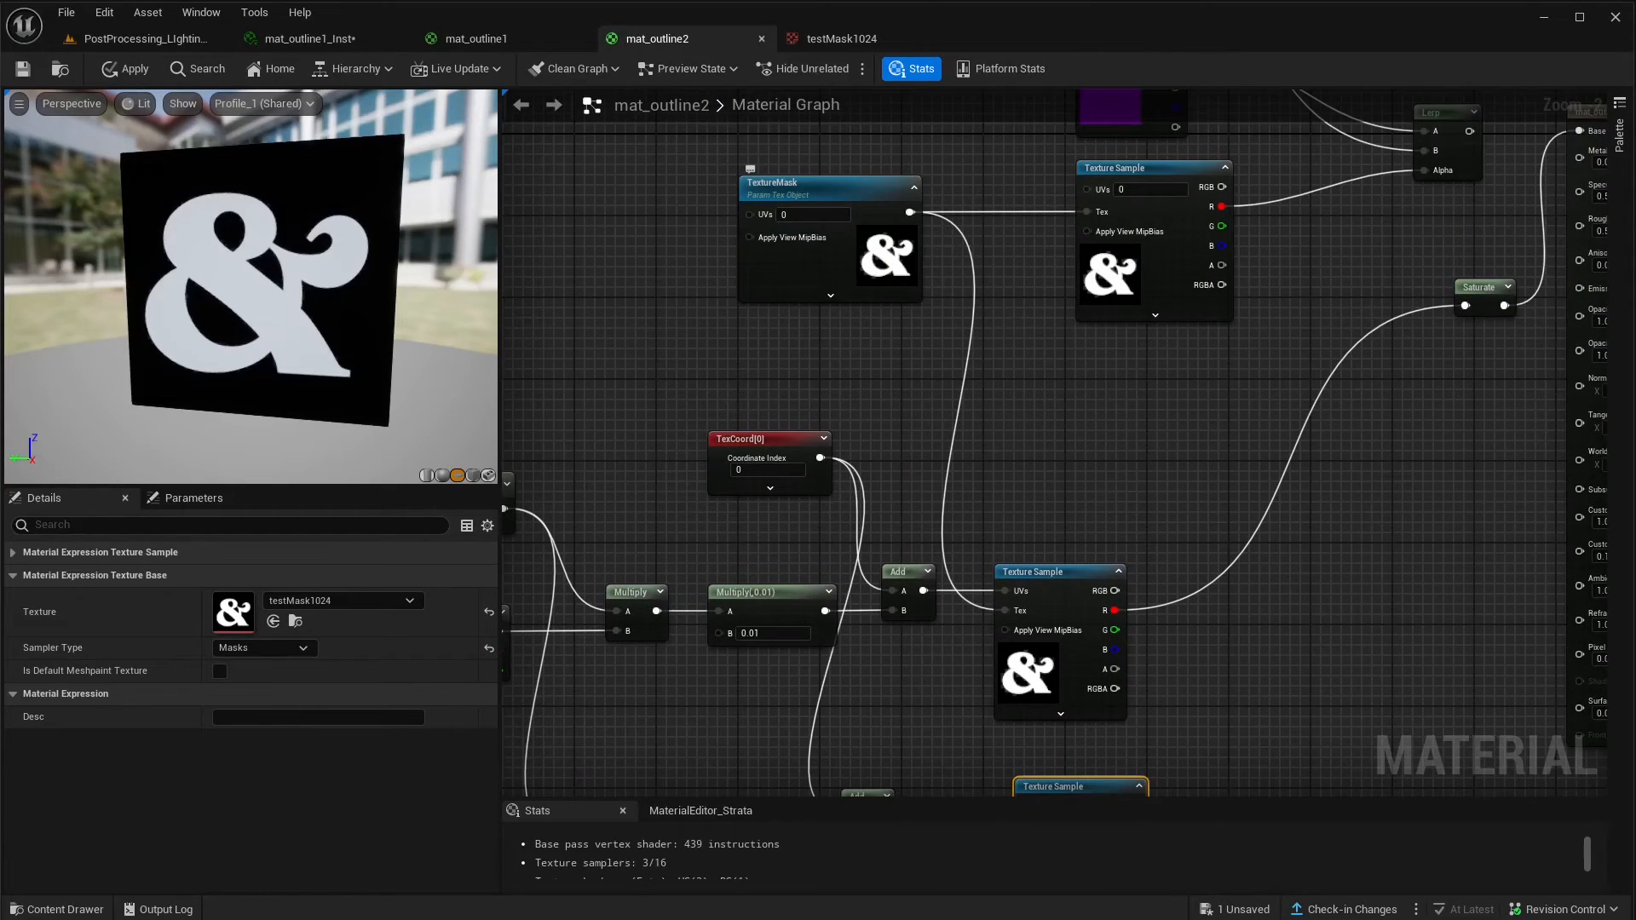
{"action": "left_click_drag", "start_coordinate": [910, 213], "coordinate": [1026, 341]}
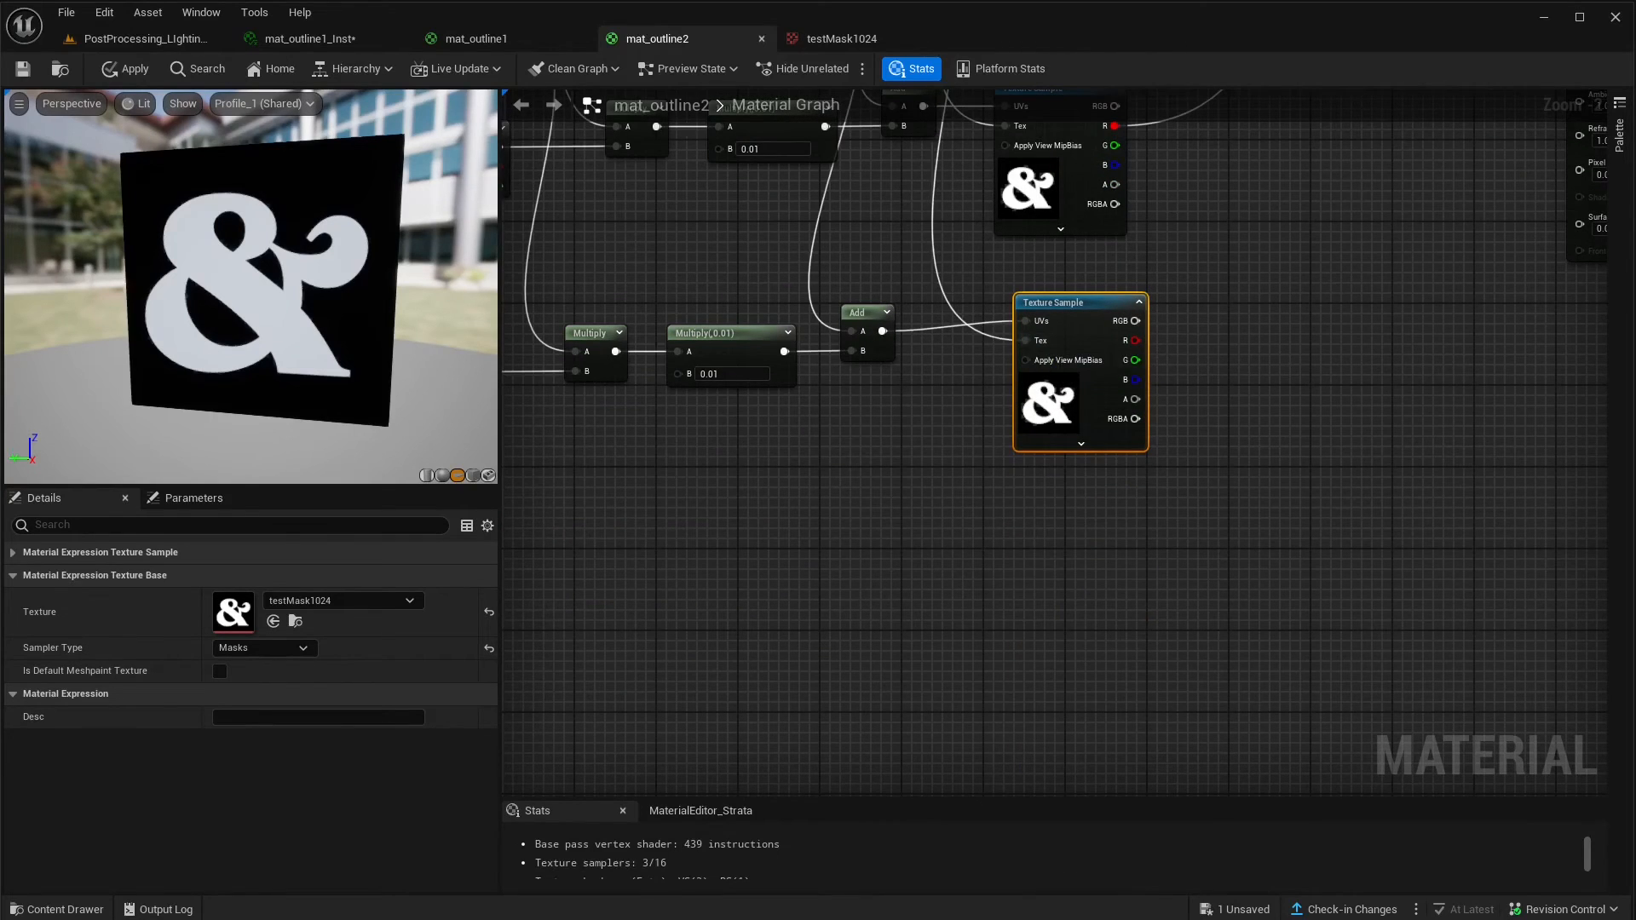
{"action": "right_click_drag", "start_coordinate": [961, 445], "coordinate": [929, 587]}
{"action": "left_click_drag", "start_coordinate": [1054, 448], "coordinate": [1033, 447]}
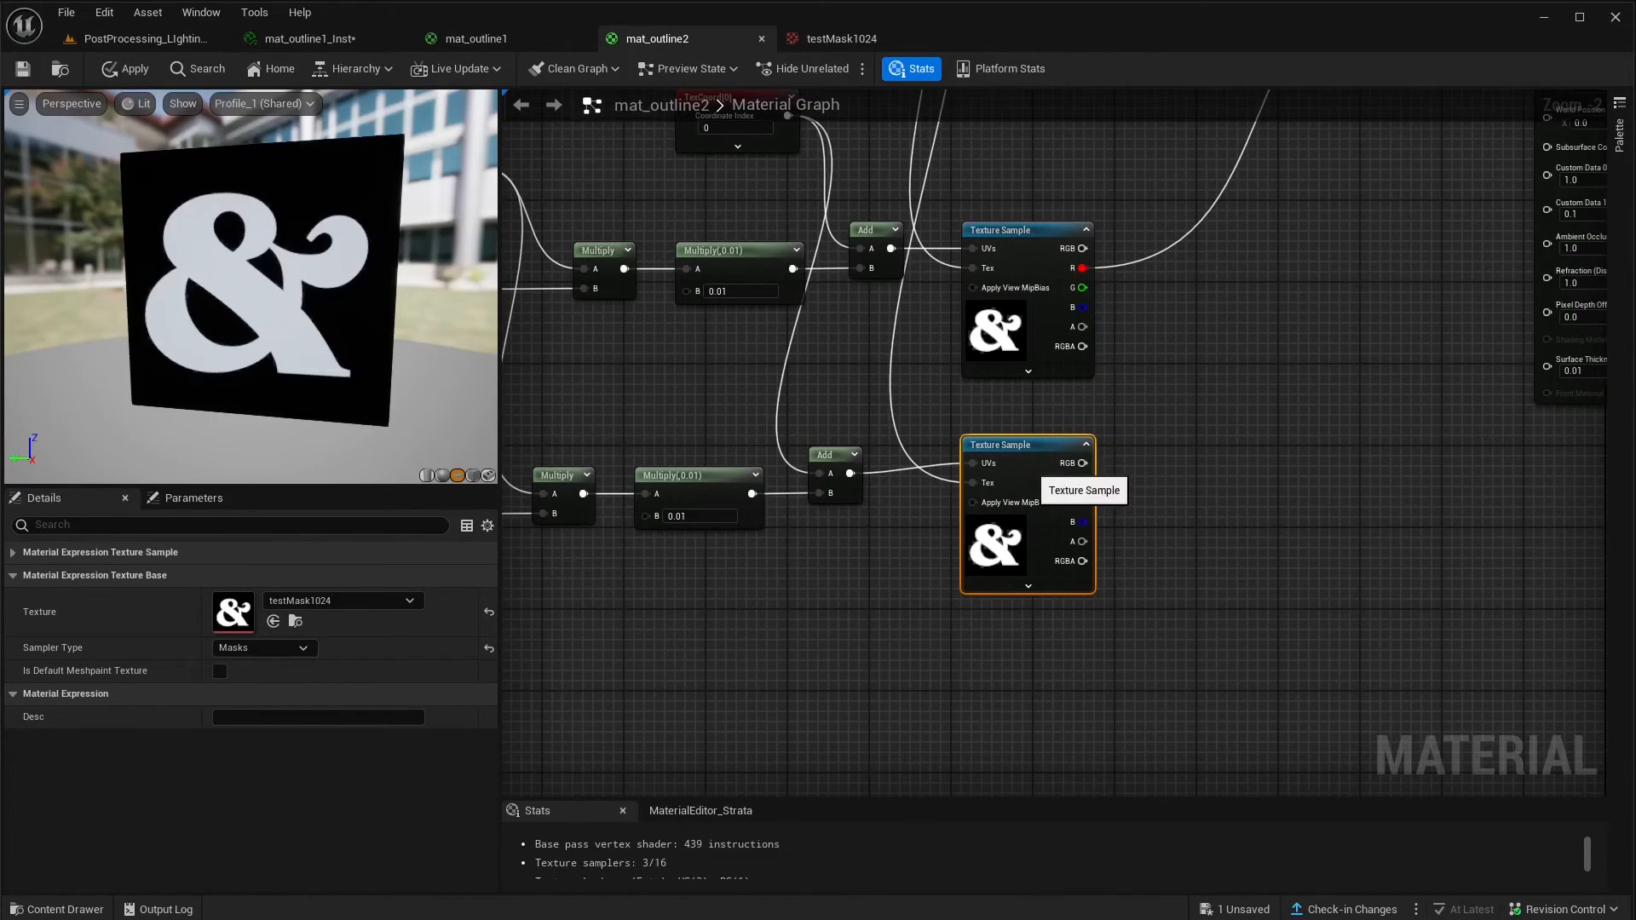
- Check the circle coordinate list in Affinity Designer and set the duplicated vector node in Unreal to X 0.92 and Y 0.38
{"action": "right_click_drag", "start_coordinate": [798, 634], "coordinate": [1204, 603]}
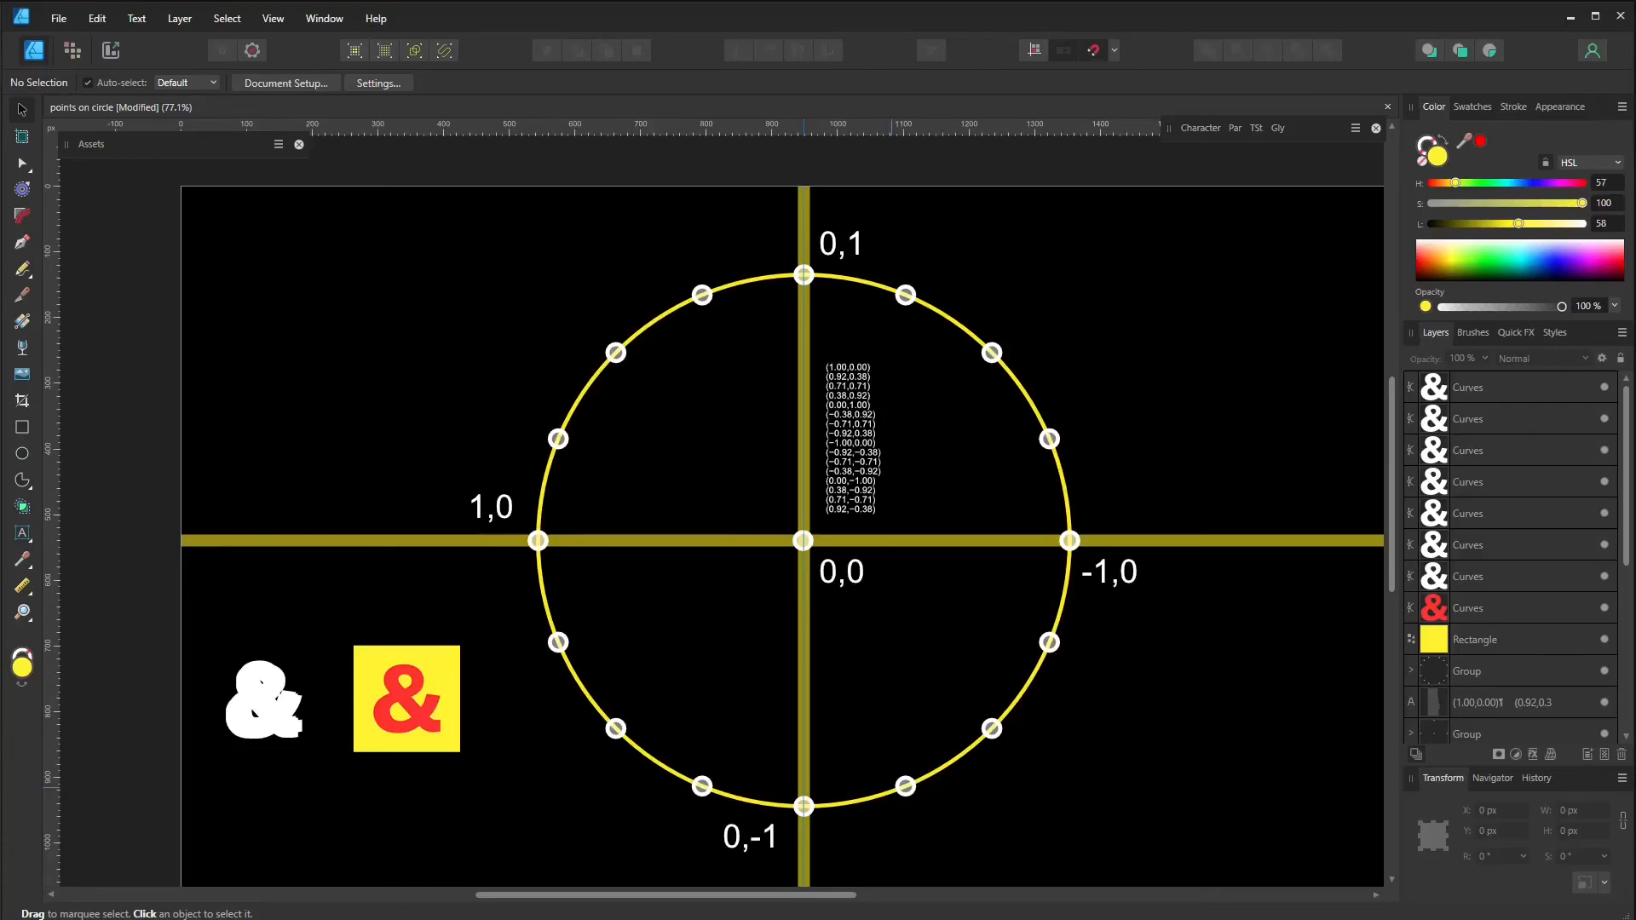
{"action": "scroll", "coordinate": [878, 375], "scroll_direction": "up", "scroll_amount": 6, "text": "ctrl"}
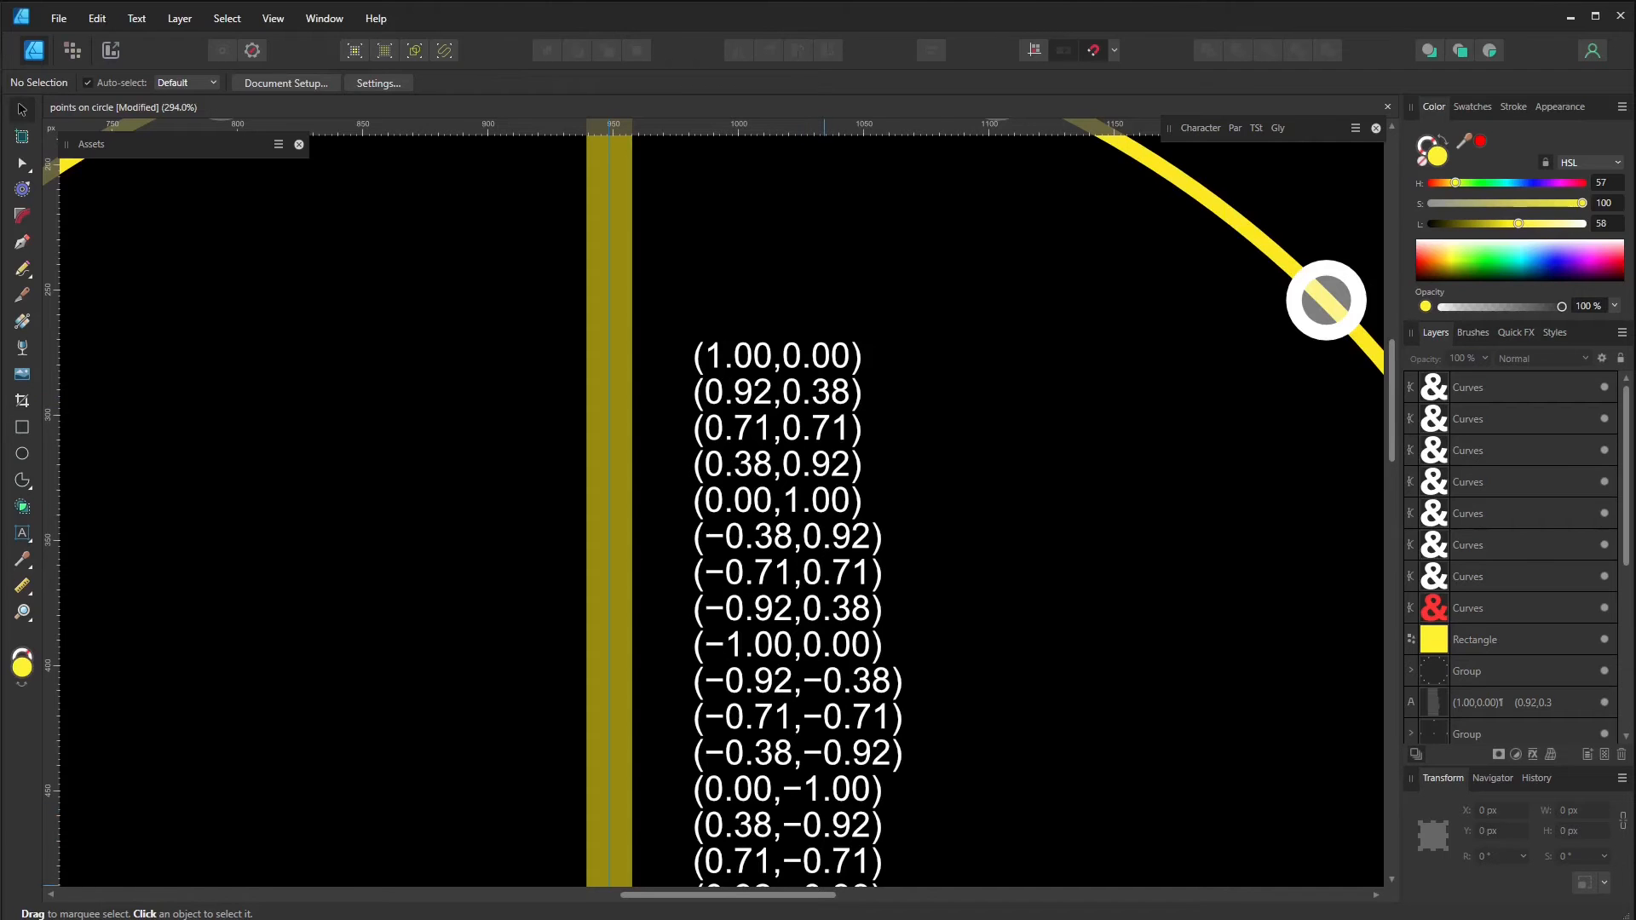
{"action": "left_click", "coordinate": [779, 919]}
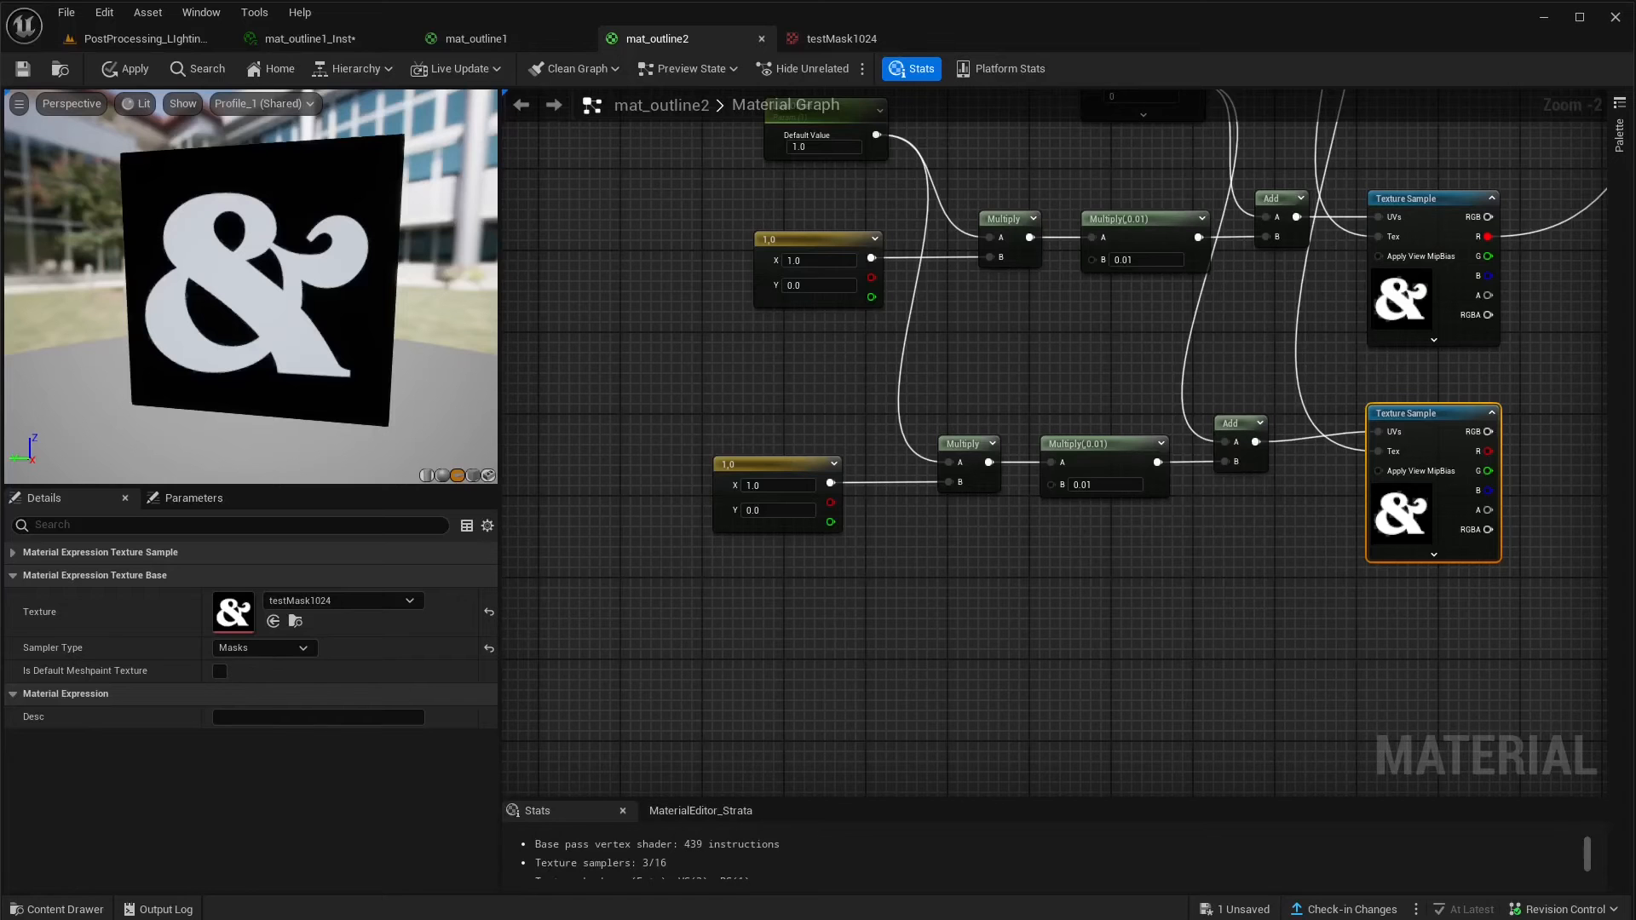
{"action": "right_click_drag", "start_coordinate": [1062, 652], "coordinate": [943, 613]}
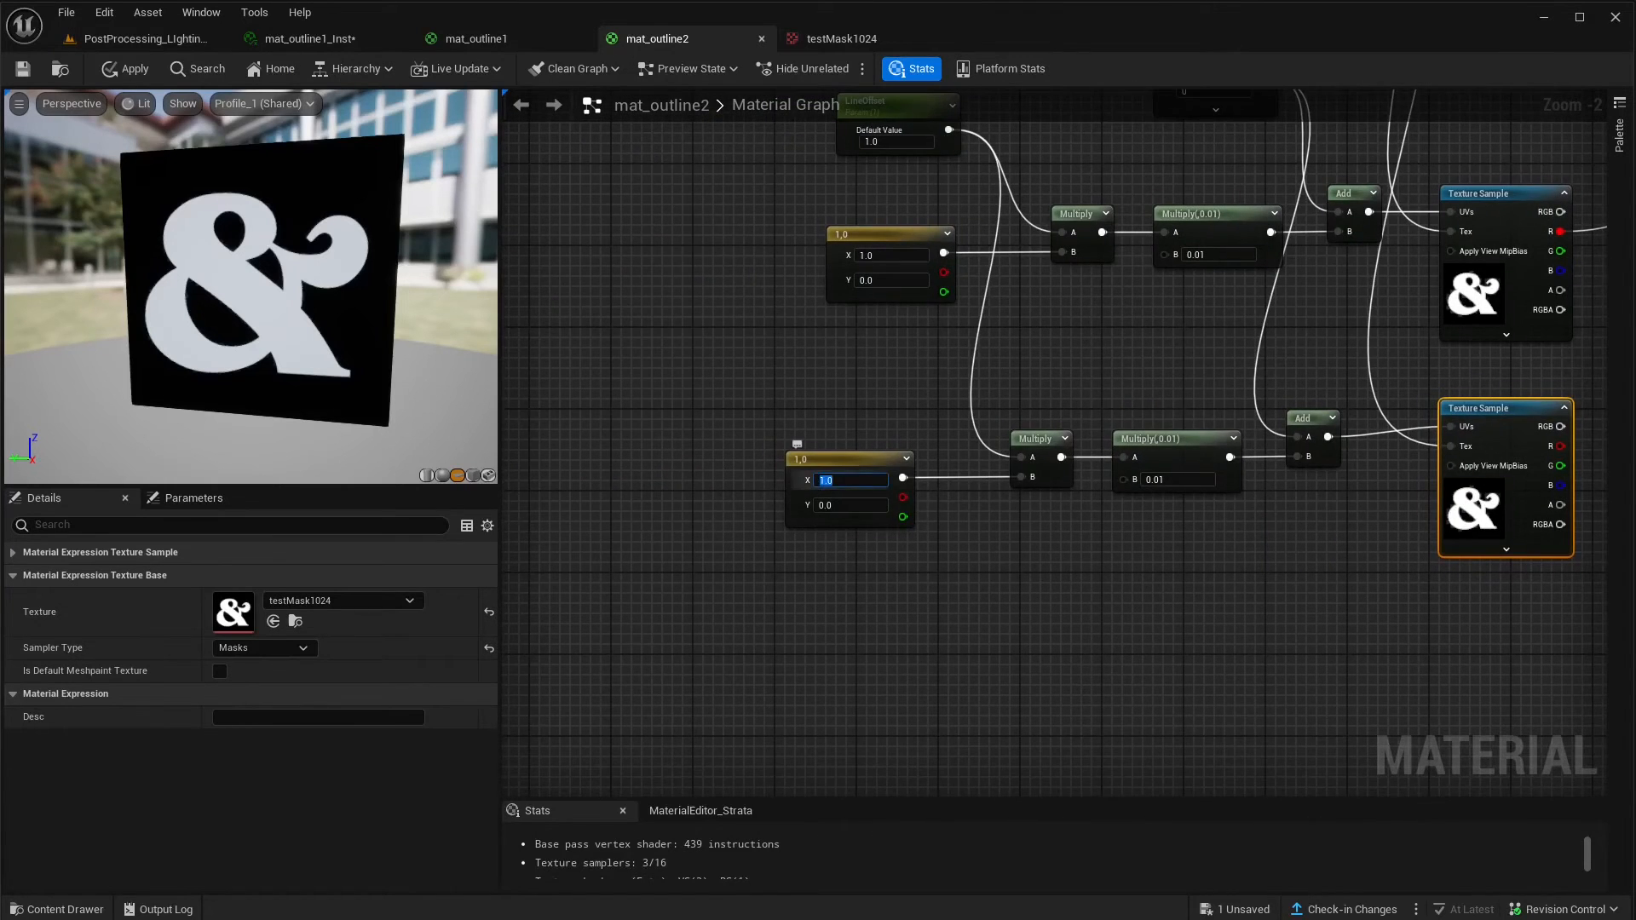
{"action": "type", "text": ".92"}
{"action": "key", "text": "Tab"}
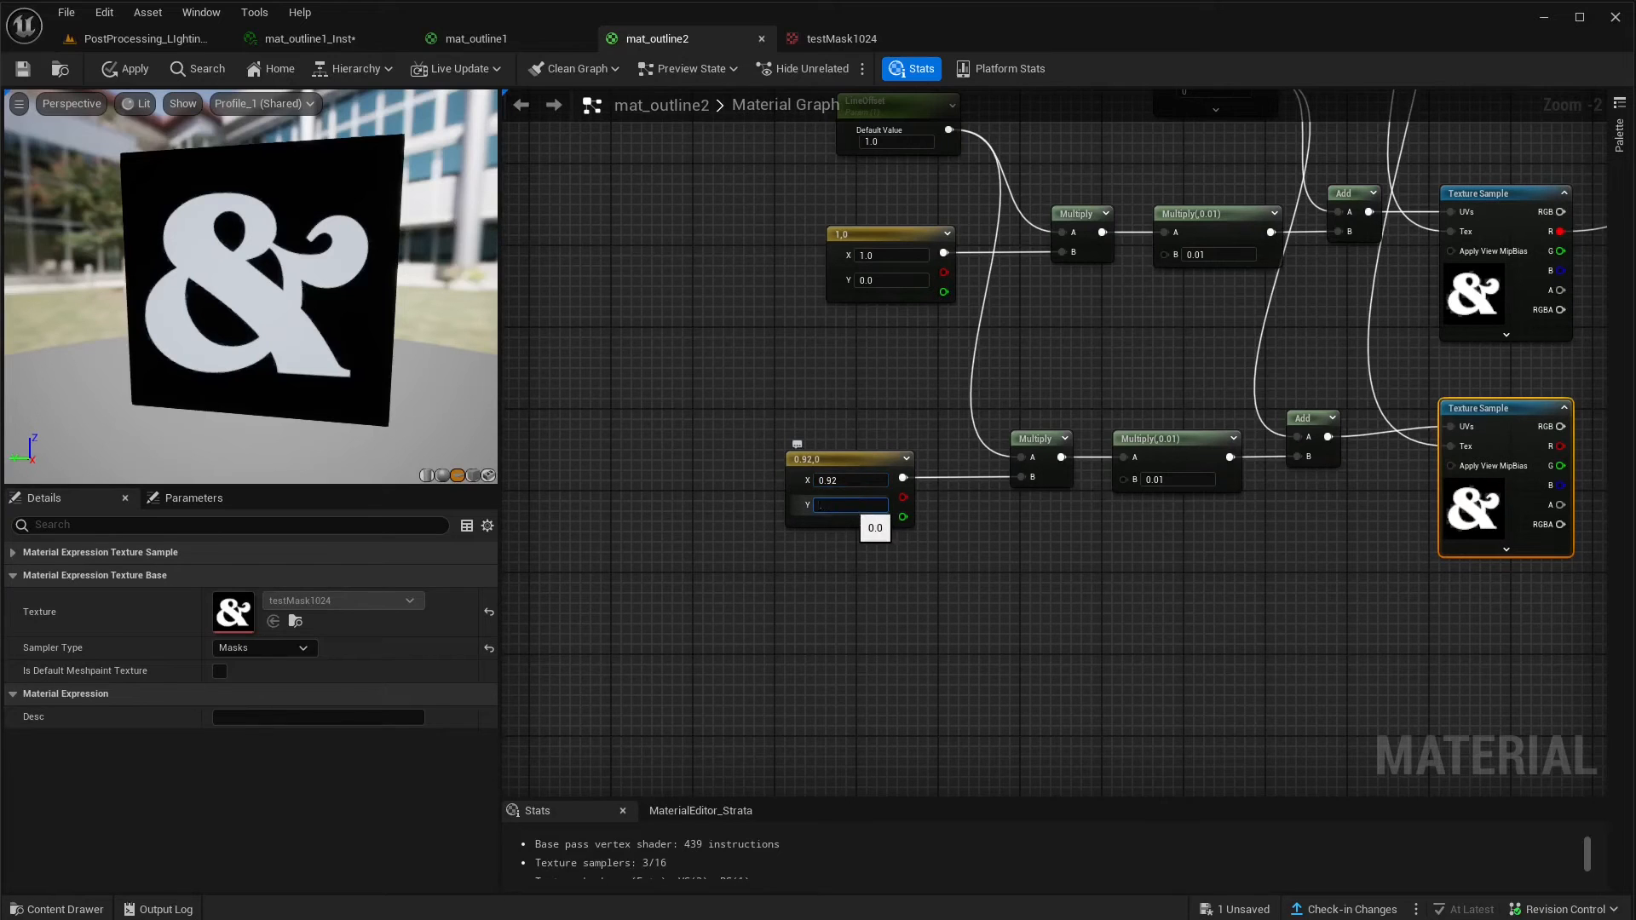
{"action": "left_click", "coordinate": [1150, 600]}
- Create an Add node from the R output of the duplicated Texture Sample
{"action": "right_click_drag", "start_coordinate": [1151, 600], "coordinate": [880, 636]}
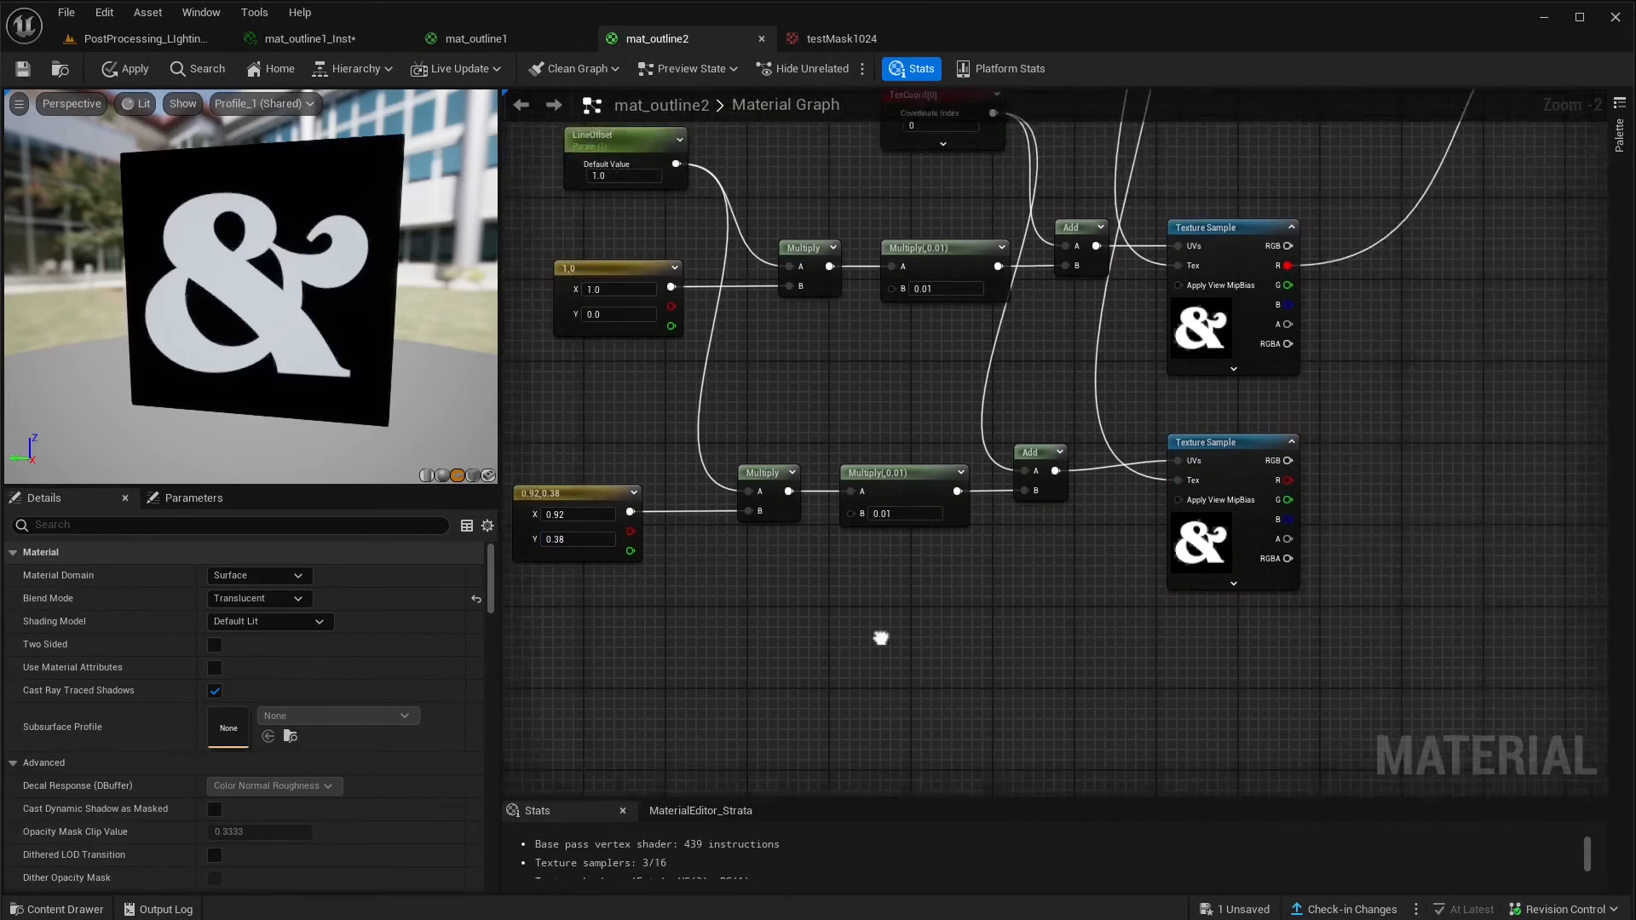
{"action": "right_click_drag", "start_coordinate": [1016, 630], "coordinate": [694, 683]}
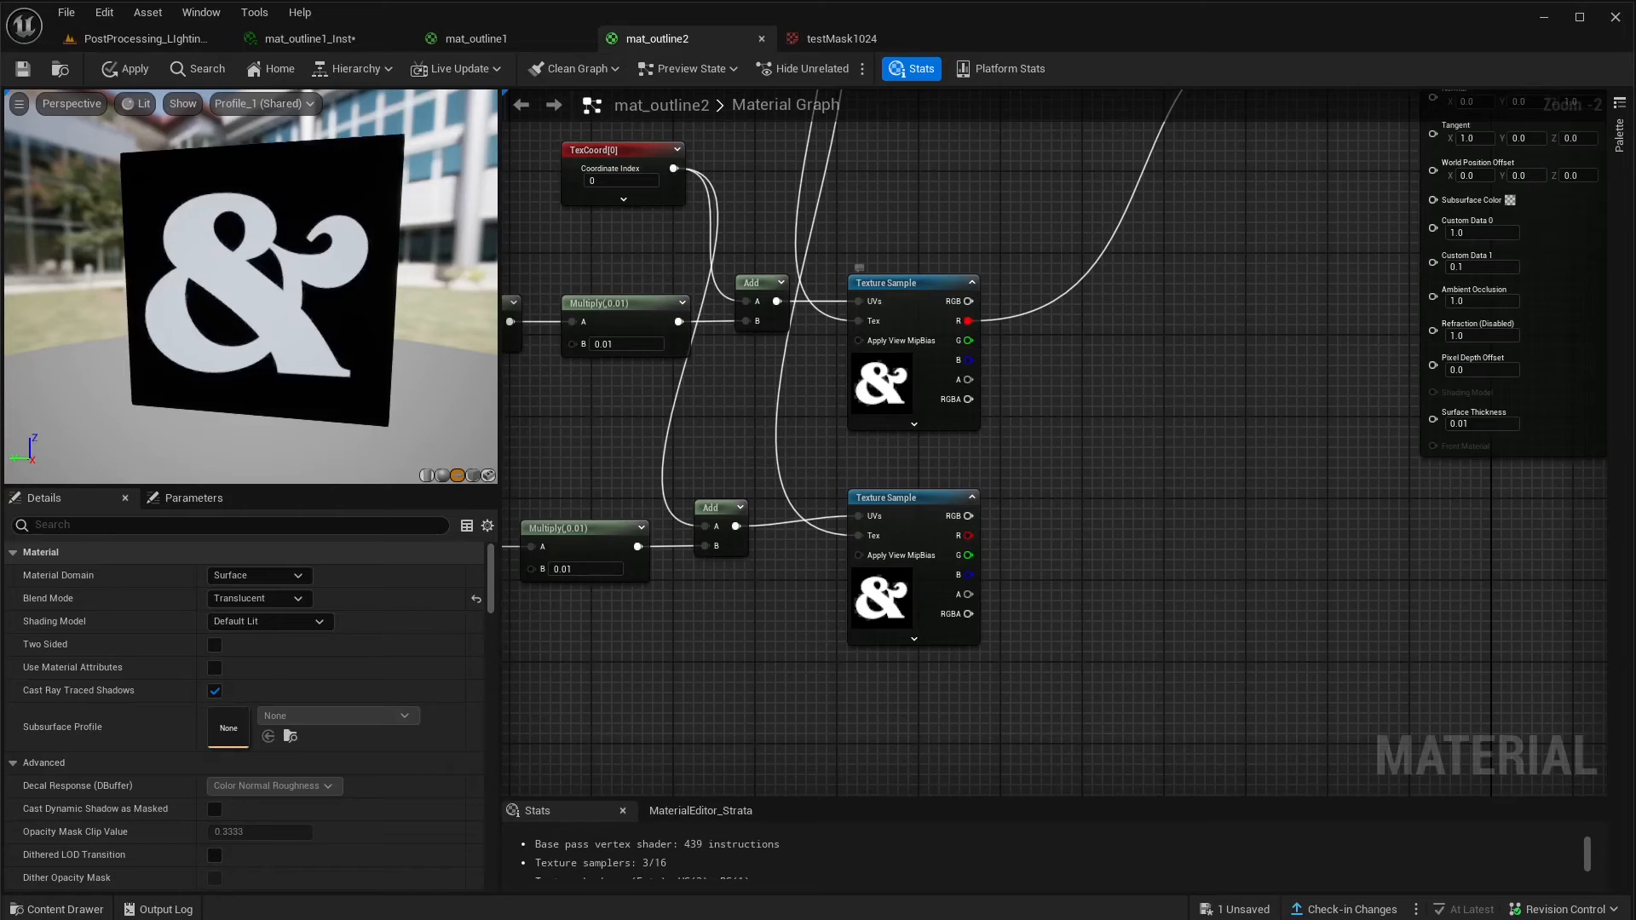
{"action": "right_click_drag", "start_coordinate": [1066, 545], "coordinate": [952, 596]}
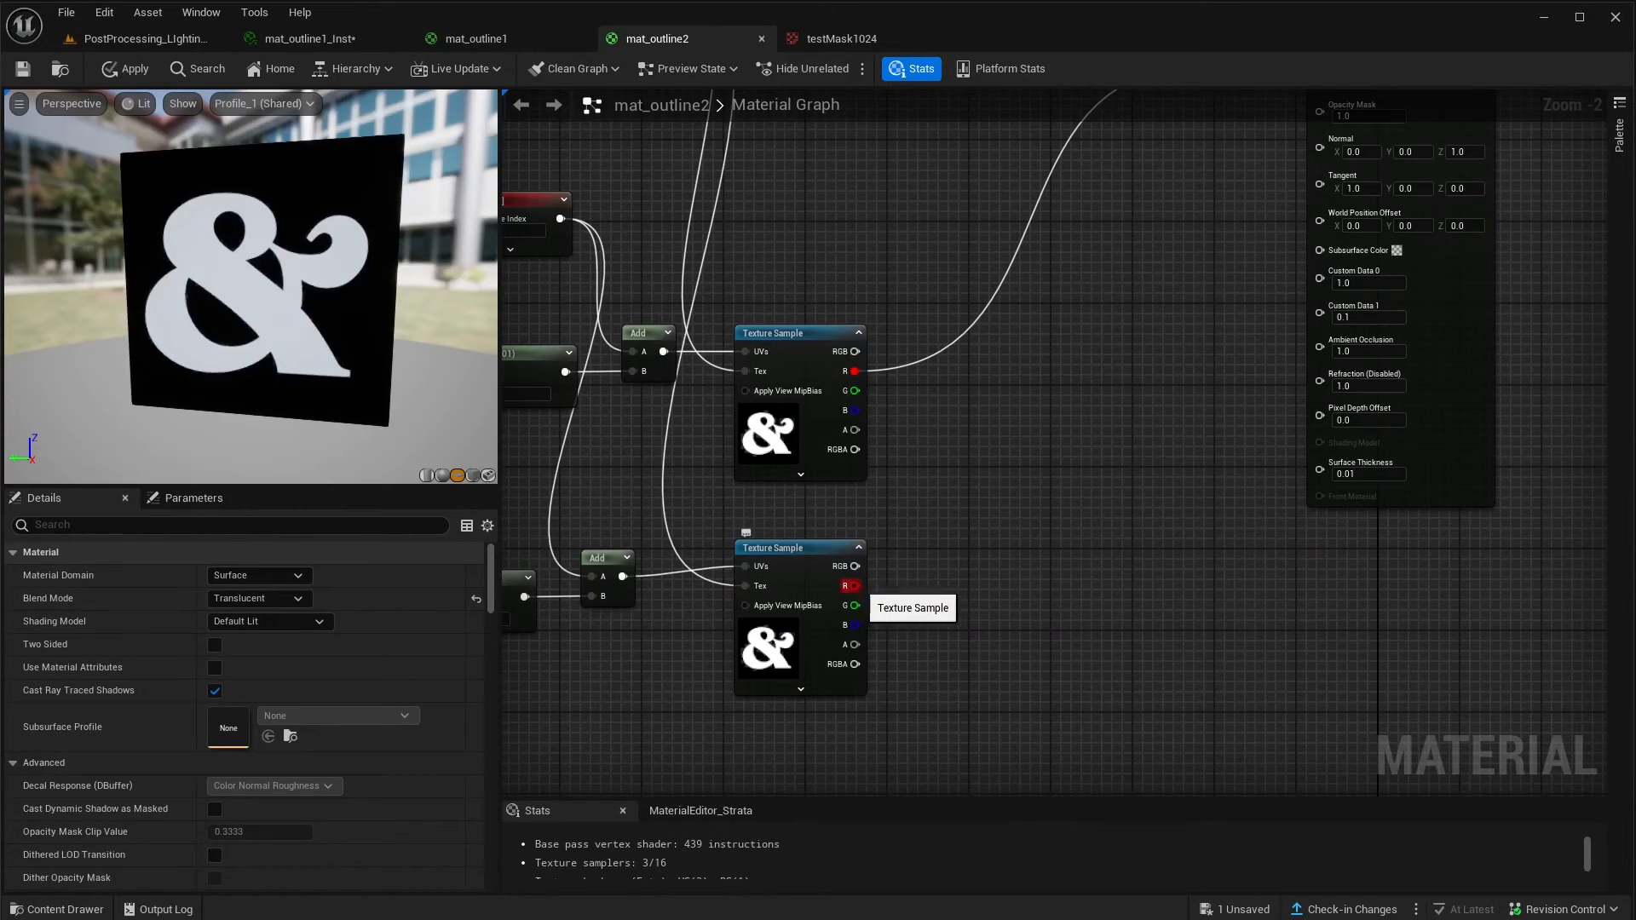
{"action": "left_click_drag", "start_coordinate": [852, 587], "coordinate": [953, 484]}
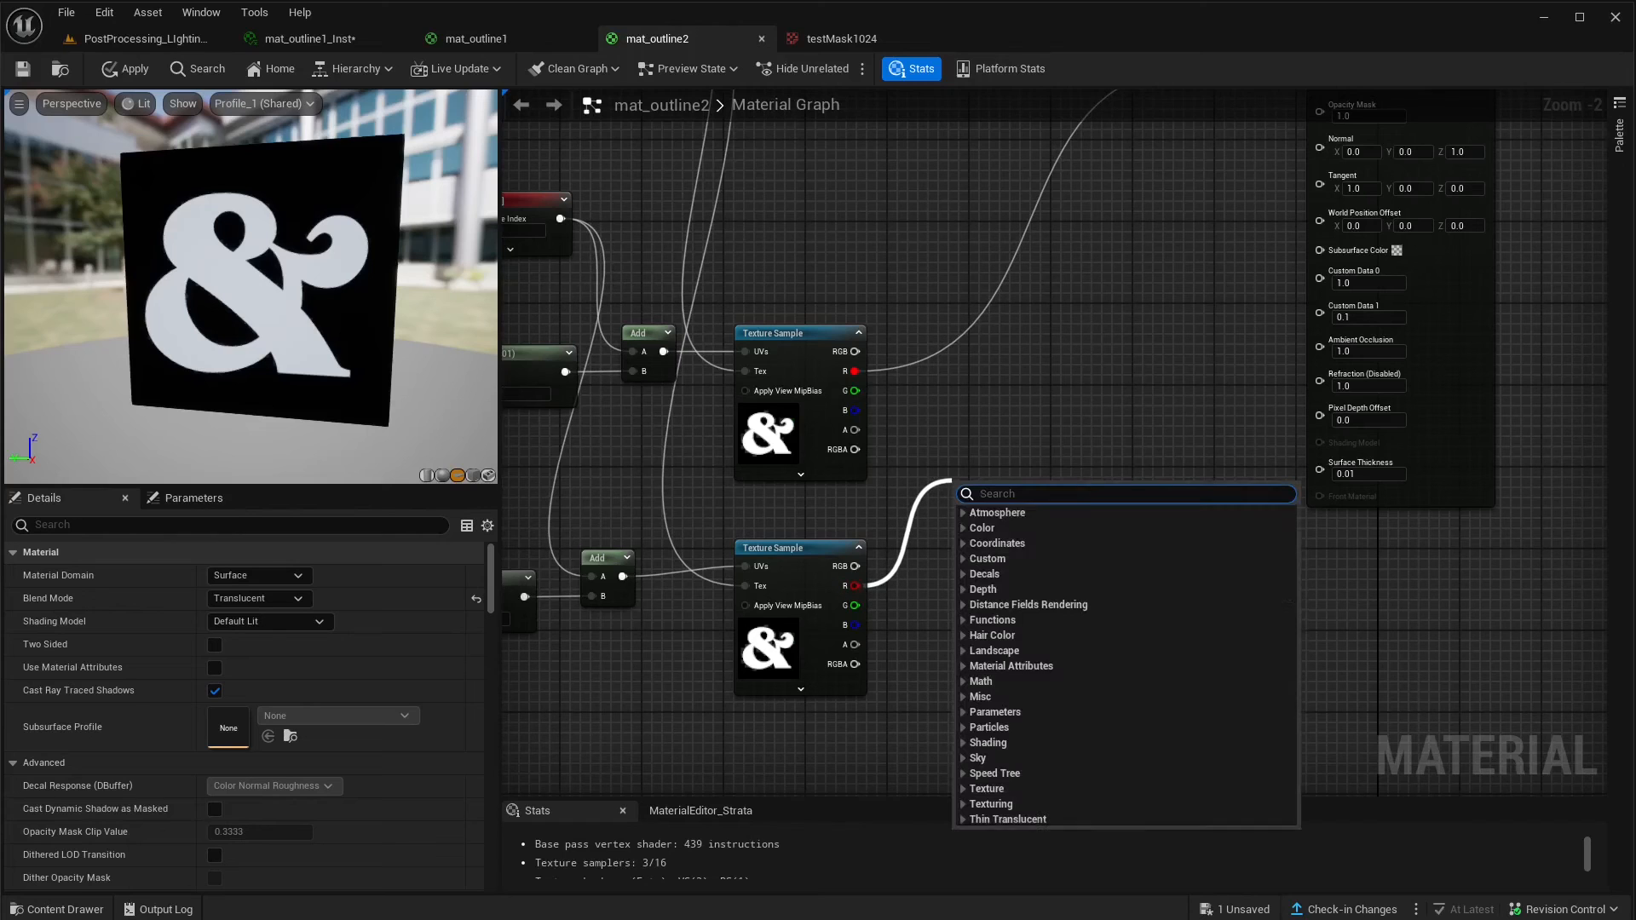
{"action": "type", "text": "add"}
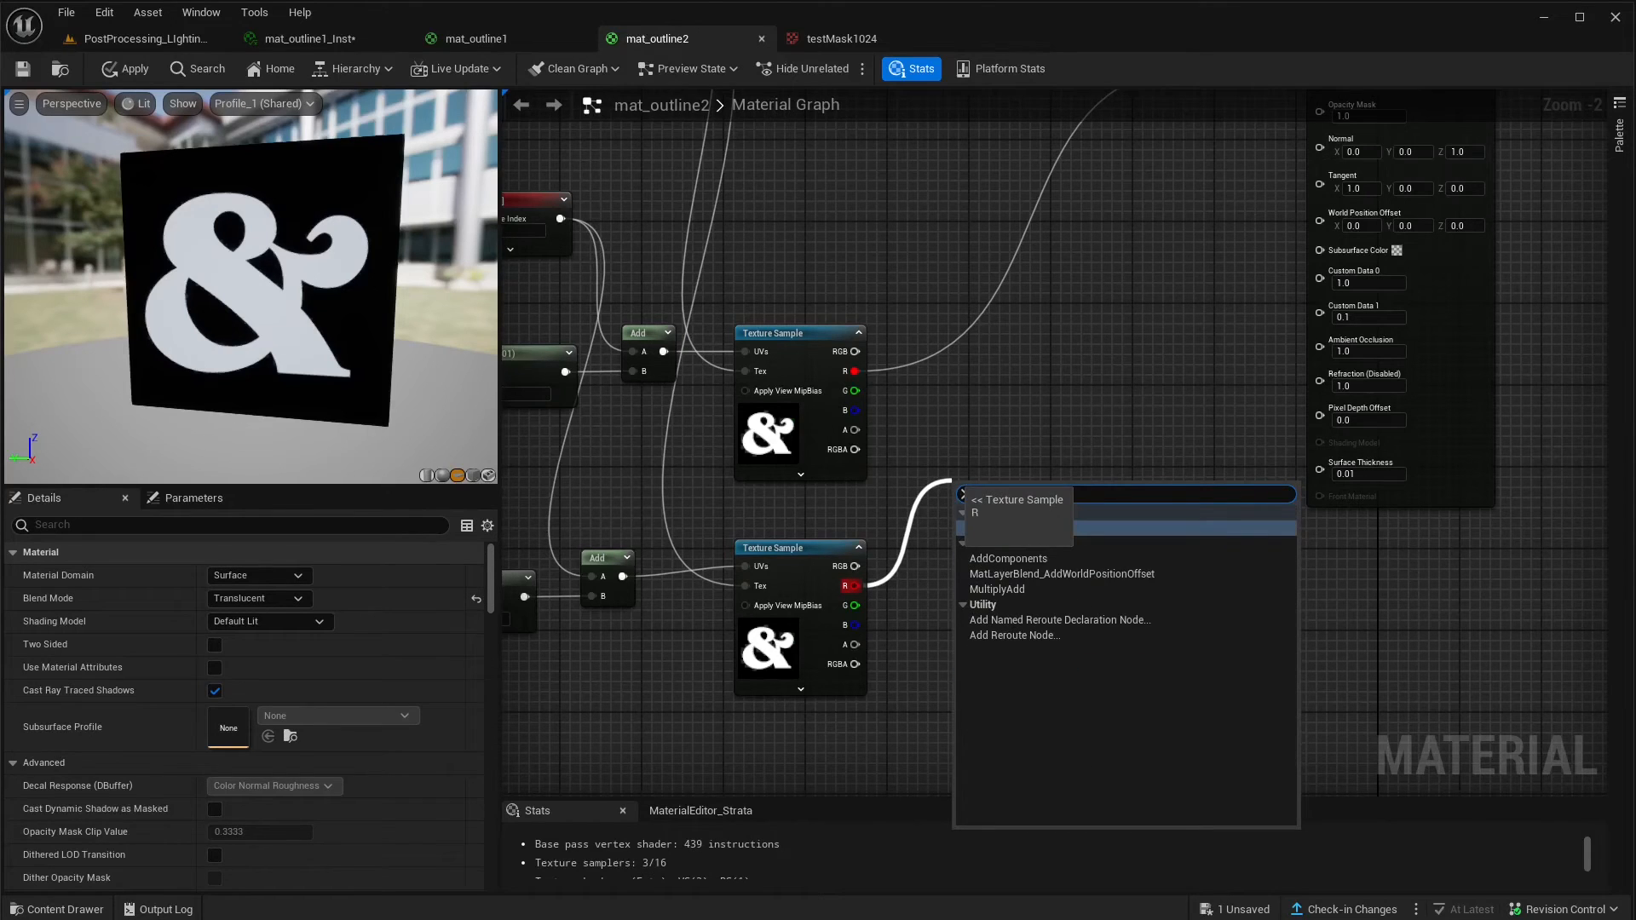
{"action": "left_click", "coordinate": [984, 529]}
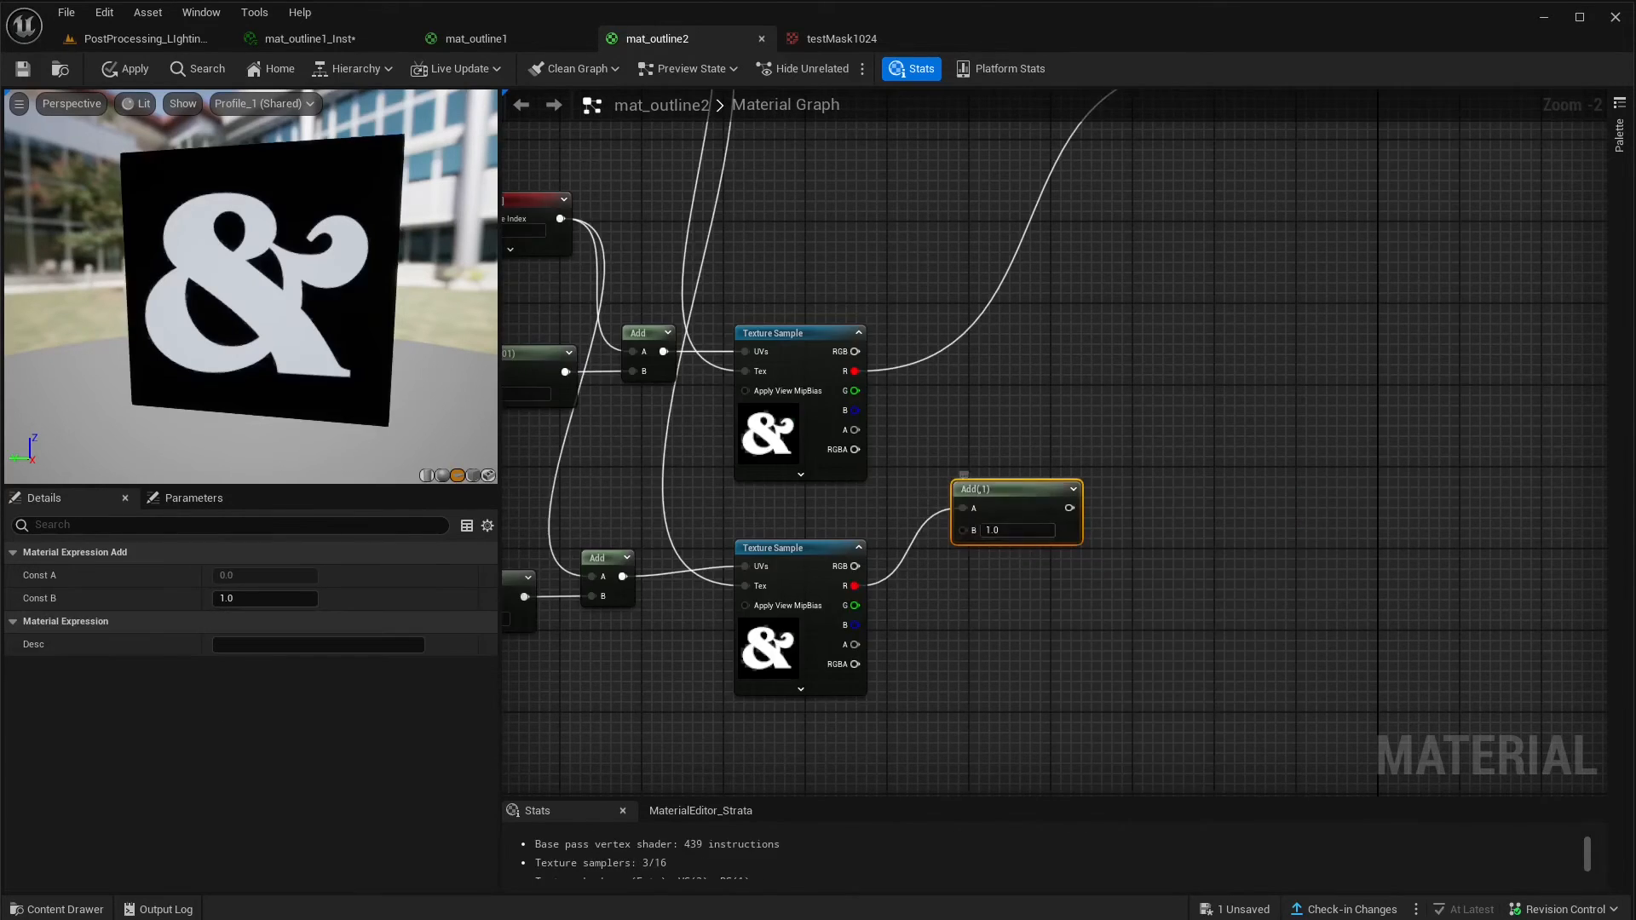
- Move the new Add node beside the upper offset sample, wiring that sample's R to A and the duplicate's R to B
{"action": "left_click_drag", "start_coordinate": [989, 489], "coordinate": [1006, 414]}
{"action": "left_click_drag", "start_coordinate": [855, 586], "coordinate": [981, 453]}
{"action": "left_click_drag", "start_coordinate": [855, 370], "coordinate": [1004, 393]}
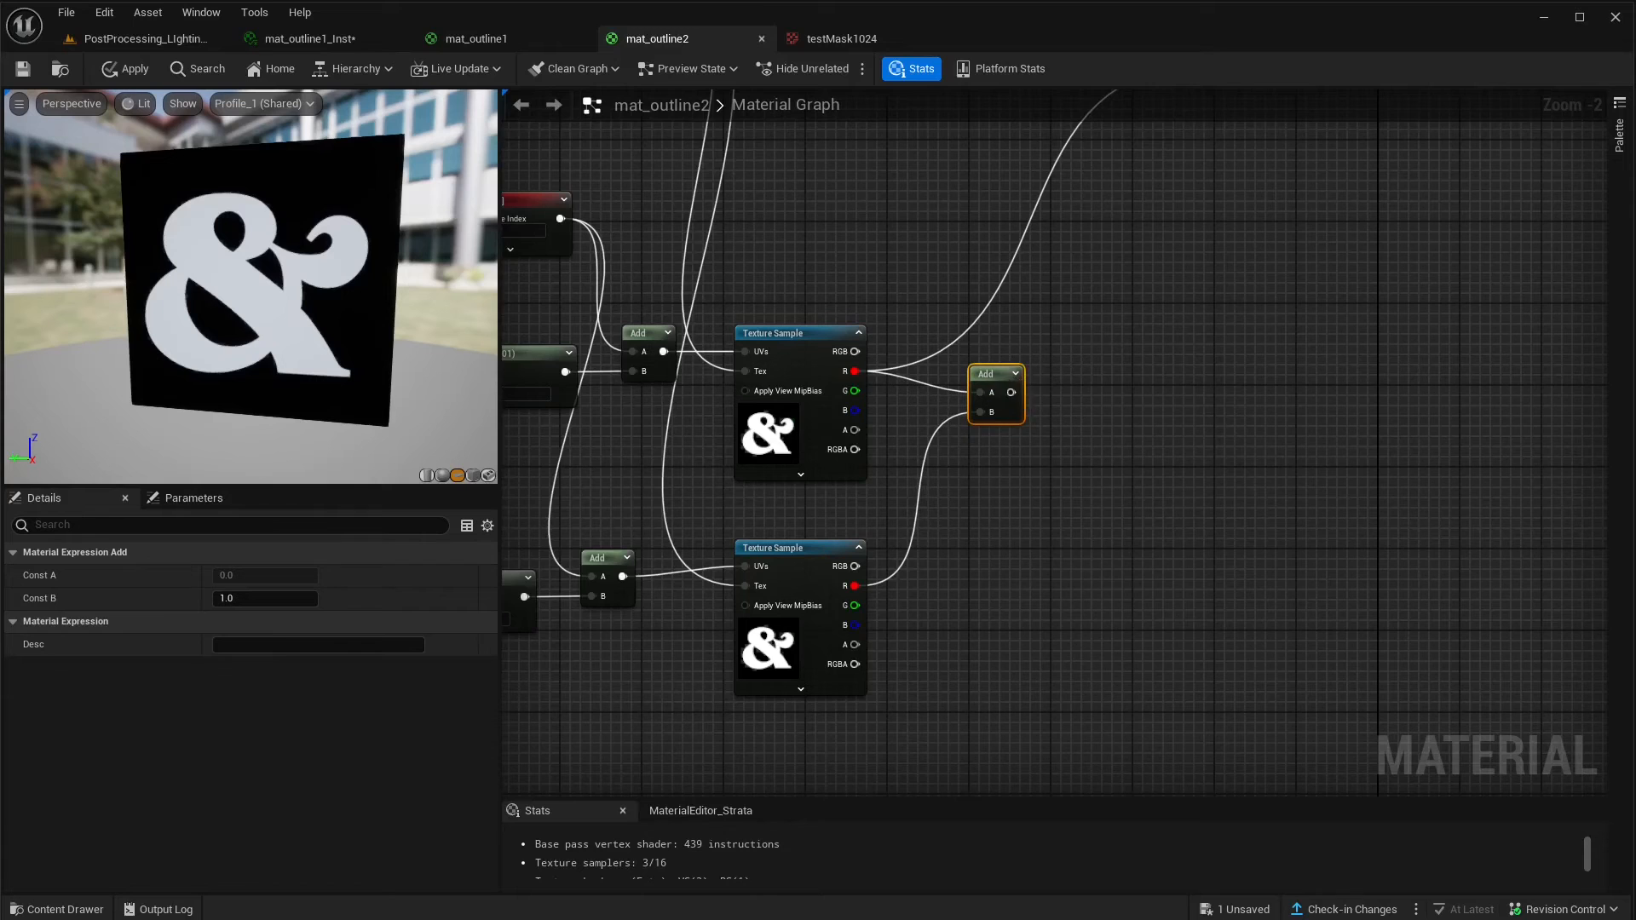
- Connect the output of the new Add node to the Saturate input, replacing the single sample's connection
{"action": "right_click_drag", "start_coordinate": [1041, 467], "coordinate": [968, 553]}
{"action": "scroll", "coordinate": [961, 518], "scroll_direction": "down", "scroll_amount": 1}
{"action": "right_click_drag", "start_coordinate": [986, 479], "coordinate": [980, 588]}
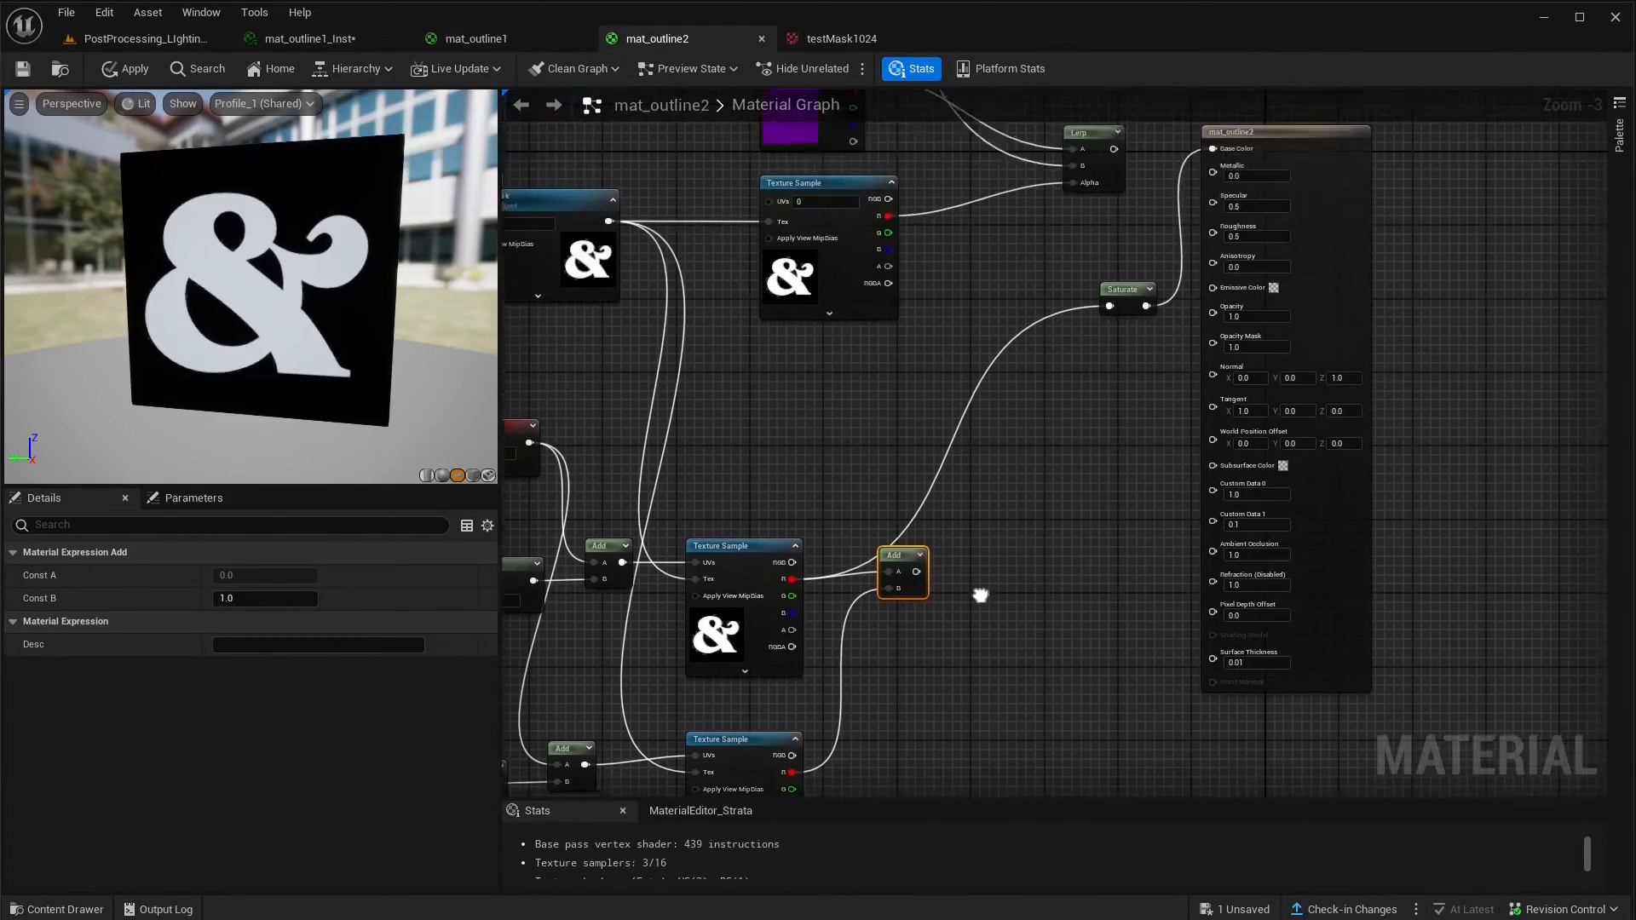
{"action": "left_click_drag", "start_coordinate": [915, 572], "coordinate": [1108, 307]}
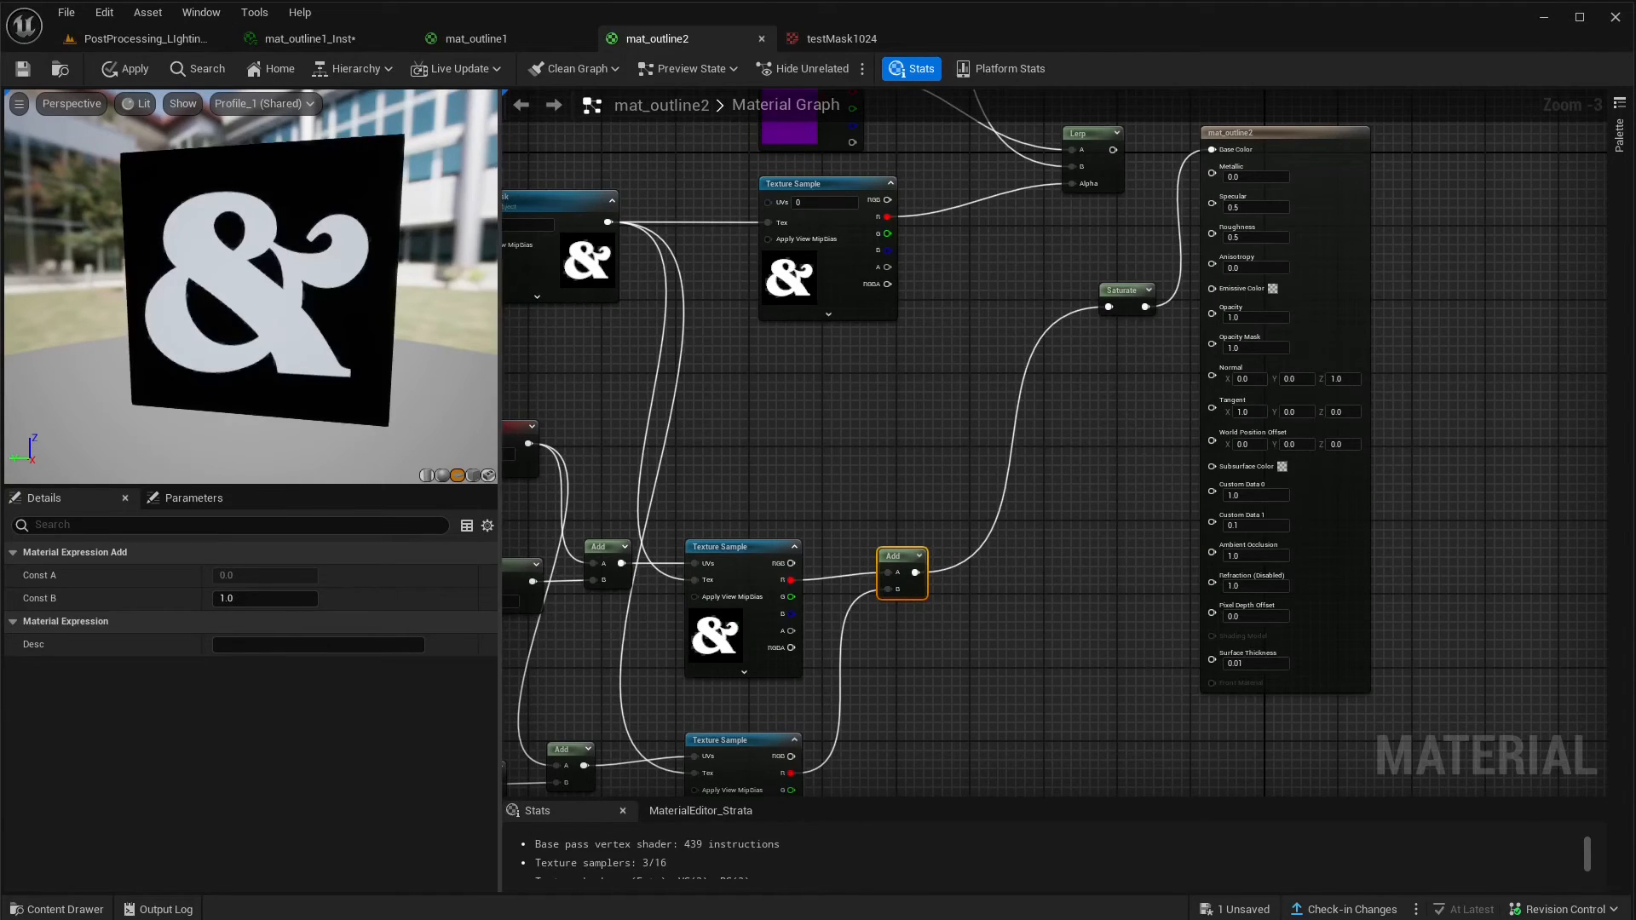
- Examine the combined ampersand mask in the material preview from several angles and distances
{"action": "left_click_drag", "start_coordinate": [341, 332], "coordinate": [303, 328]}
{"action": "right_click_drag", "start_coordinate": [303, 327], "coordinate": [302, 282]}
{"action": "left_click_drag", "start_coordinate": [302, 282], "coordinate": [299, 218]}
{"action": "mouse_move", "coordinate": [298, 218]}
{"action": "right_mouse_down"}
{"action": "mouse_move", "coordinate": [298, 256]}
{"action": "mouse_move", "coordinate": [298, 232]}
{"action": "right_mouse_up"}
{"action": "left_click_drag", "start_coordinate": [298, 231], "coordinate": [319, 237]}
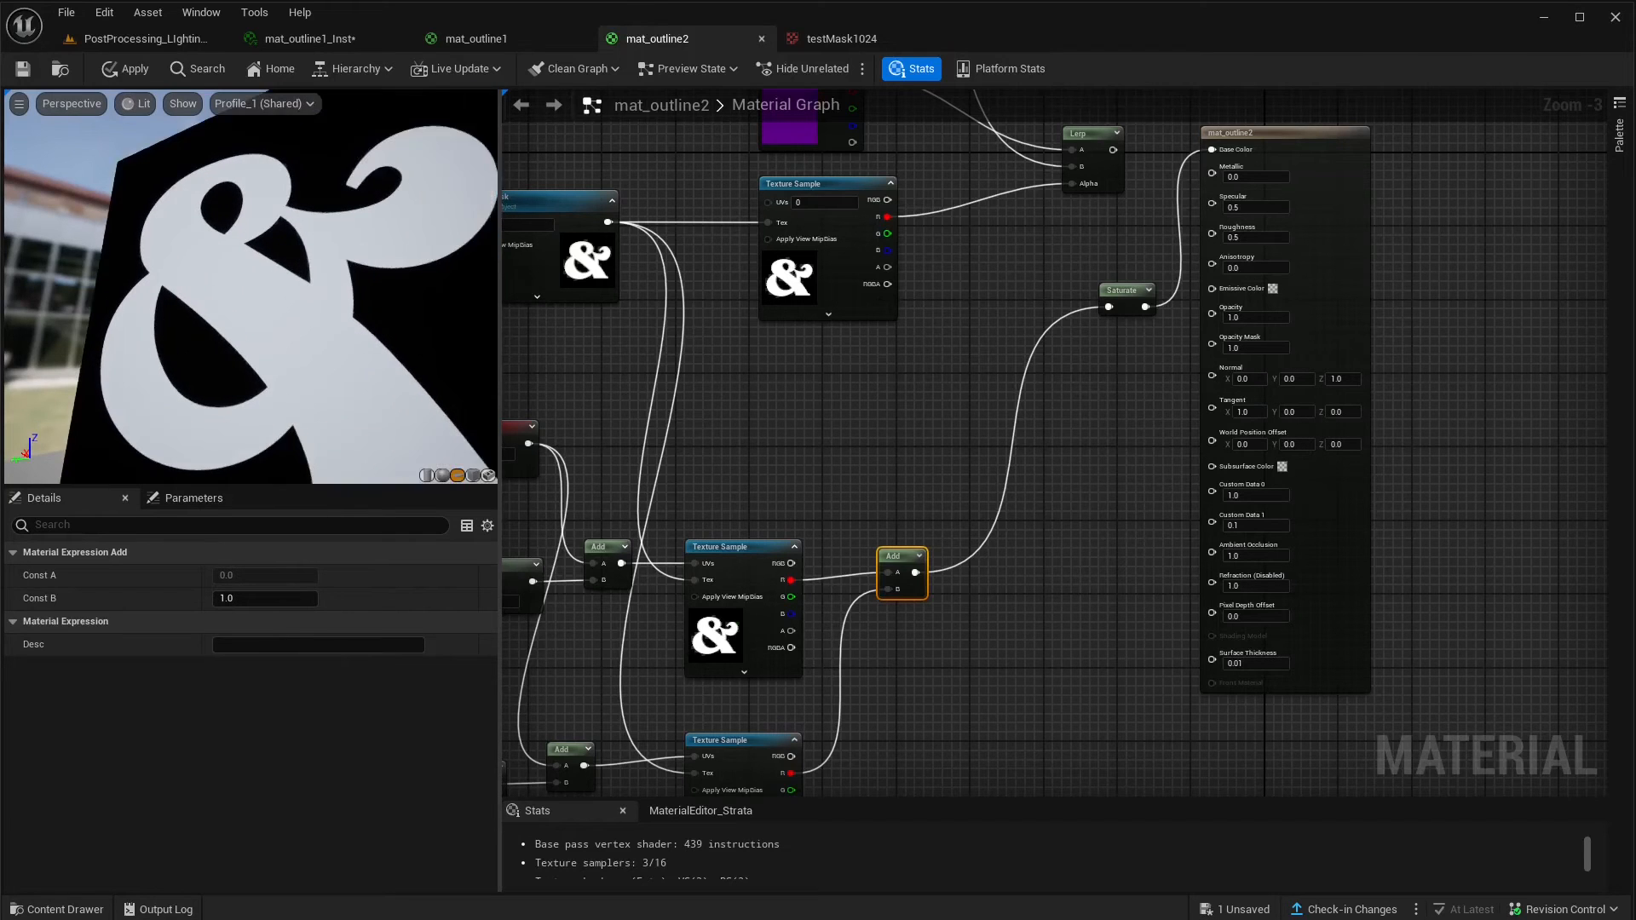
{"action": "right_click_drag", "start_coordinate": [320, 237], "coordinate": [319, 295]}
{"action": "left_click_drag", "start_coordinate": [320, 294], "coordinate": [300, 309]}
{"action": "right_click_drag", "start_coordinate": [674, 644], "coordinate": [884, 559]}
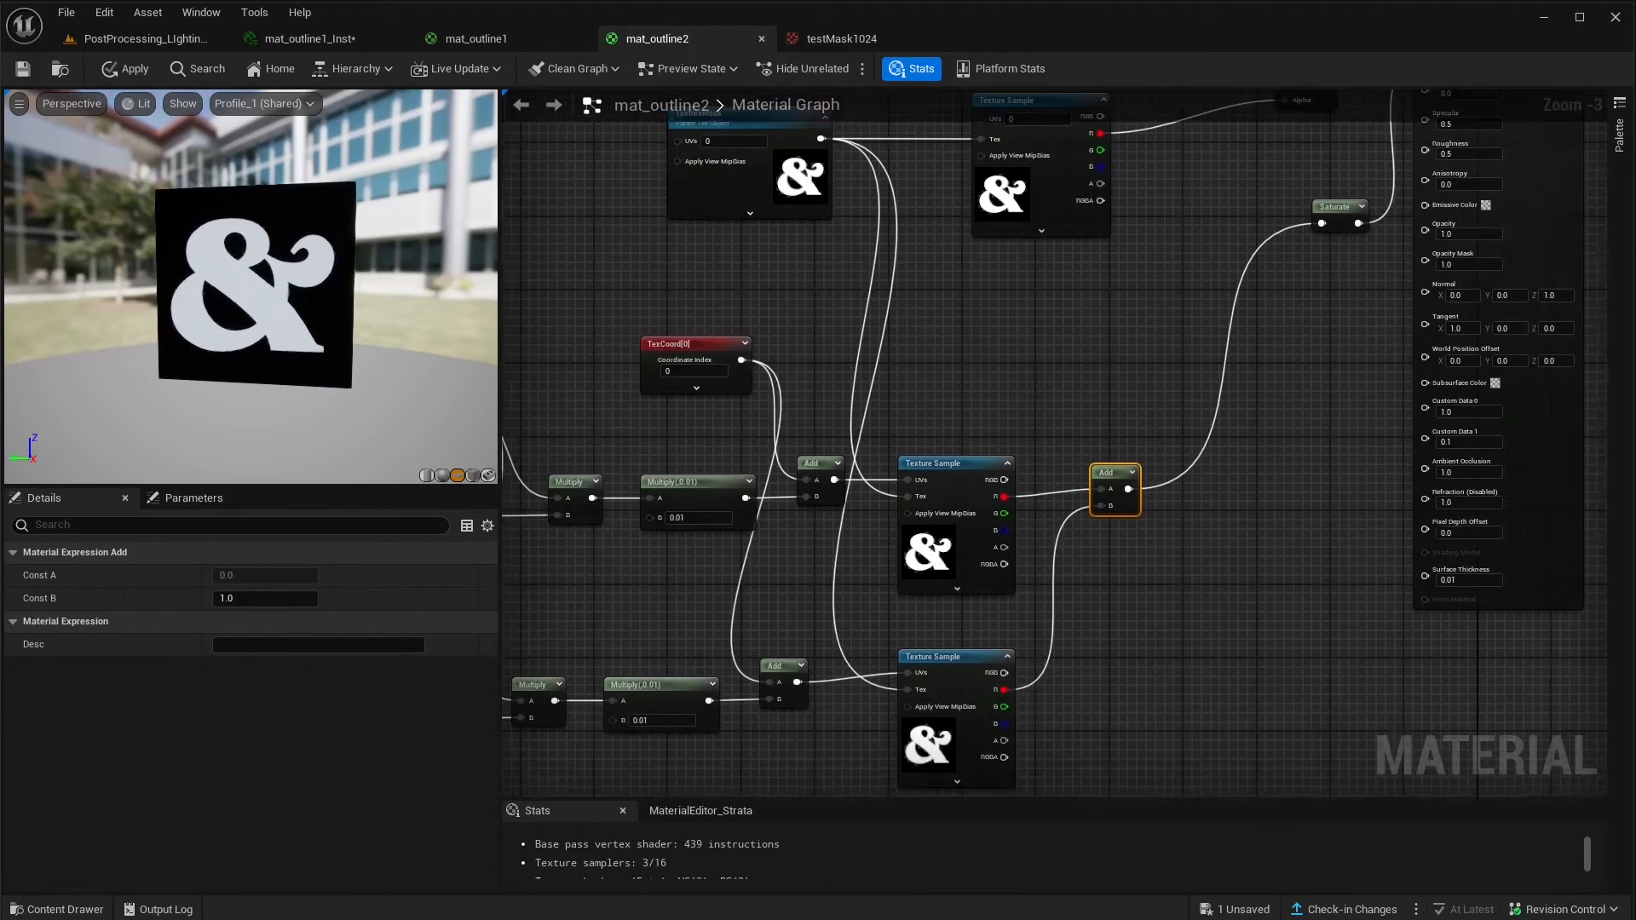
- Select all nodes of the lower offset branch and move them slightly closer to the upper branch
{"action": "scroll", "coordinate": [885, 559], "scroll_direction": "down", "scroll_amount": 1}
{"action": "right_click_drag", "start_coordinate": [763, 604], "coordinate": [920, 534]}
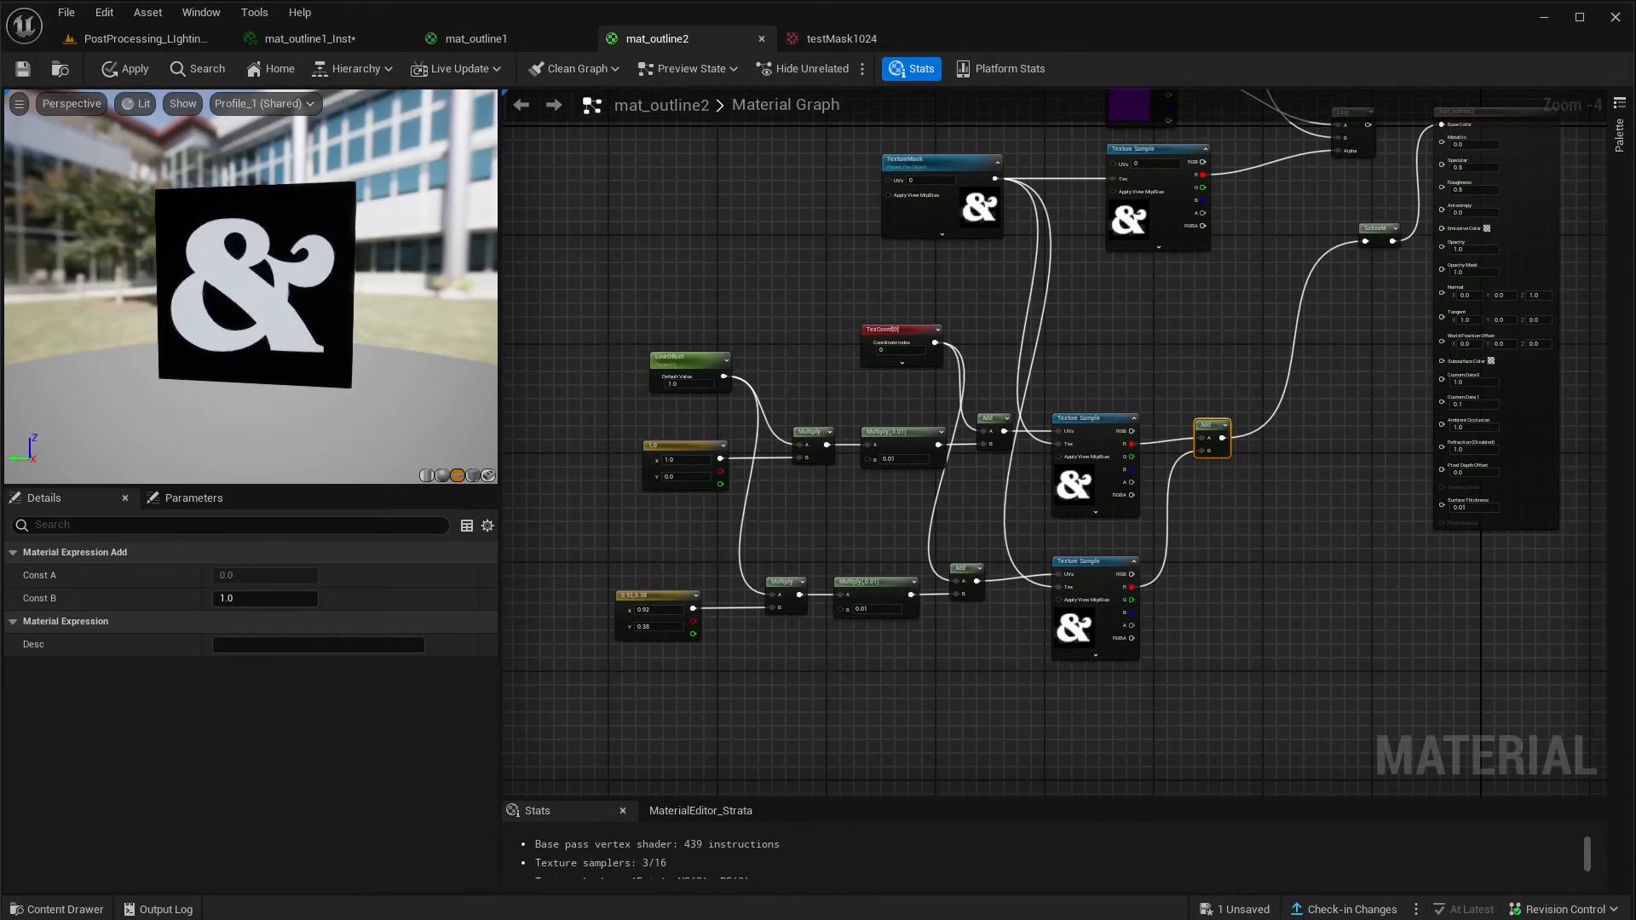
{"action": "left_click_drag", "start_coordinate": [1198, 671], "coordinate": [618, 594]}
{"action": "mouse_move", "coordinate": [647, 596]}
{"action": "left_mouse_down"}
{"action": "mouse_move", "coordinate": [675, 588]}
{"action": "mouse_move", "coordinate": [660, 589]}
{"action": "left_mouse_up"}
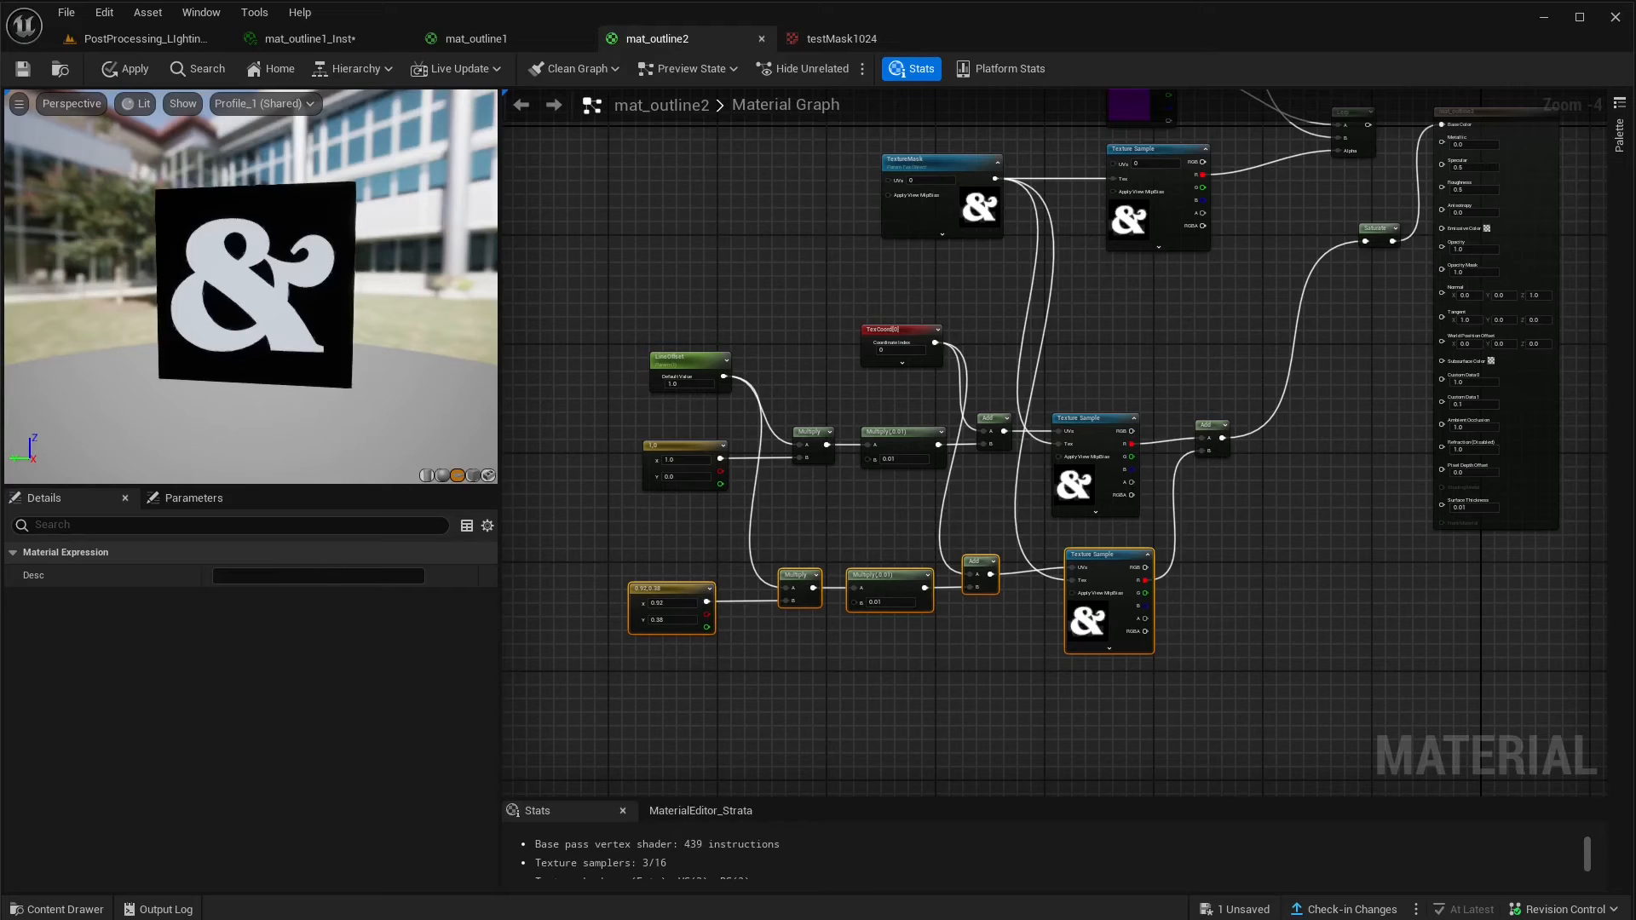
- Duplicate both offset sampling branches together with their combining Add node and place the copies below the originals
{"action": "right_click_drag", "start_coordinate": [877, 674], "coordinate": [811, 456]}
{"action": "right_click_drag", "start_coordinate": [969, 583], "coordinate": [913, 672]}
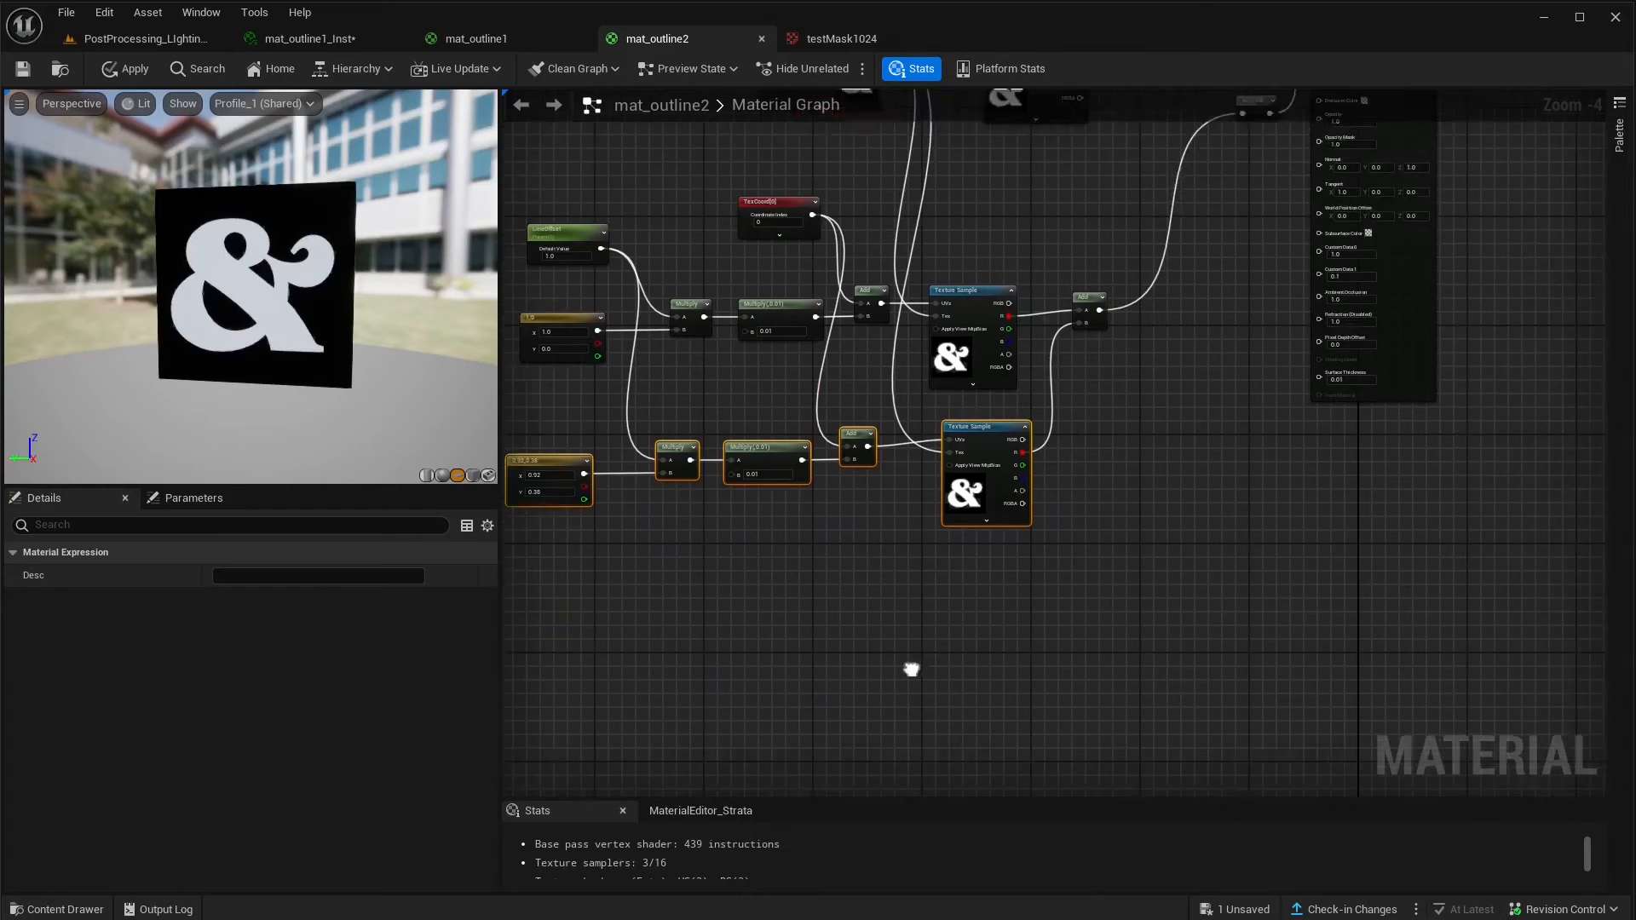
{"action": "right_click_drag", "start_coordinate": [1176, 464], "coordinate": [1203, 371]}
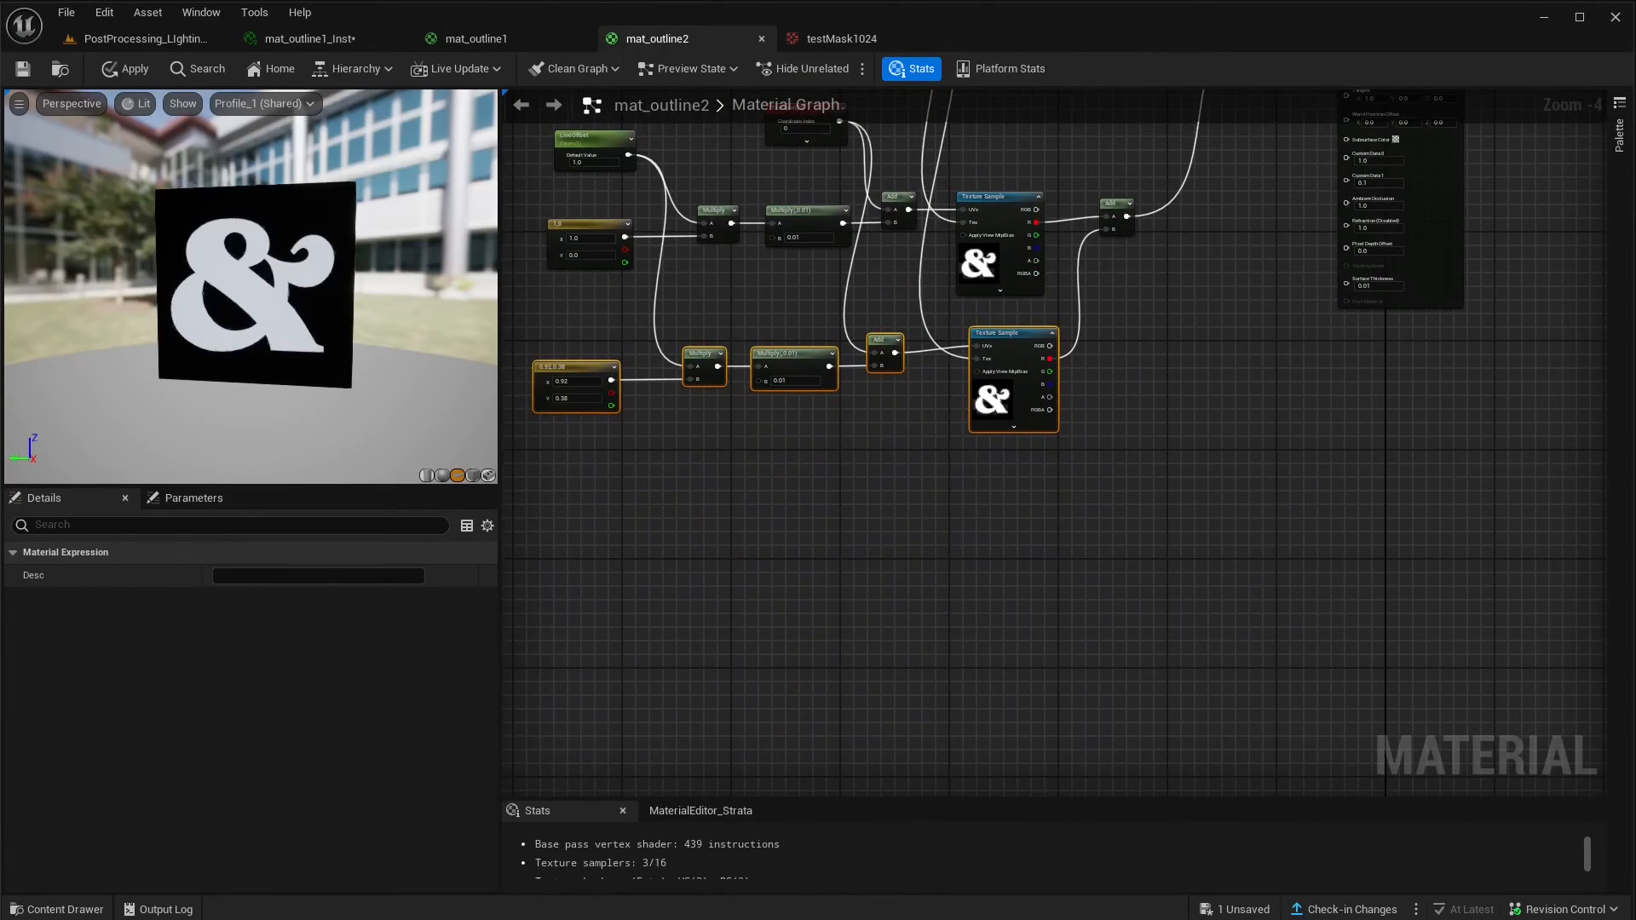
{"action": "right_click_drag", "start_coordinate": [988, 537], "coordinate": [1075, 531]}
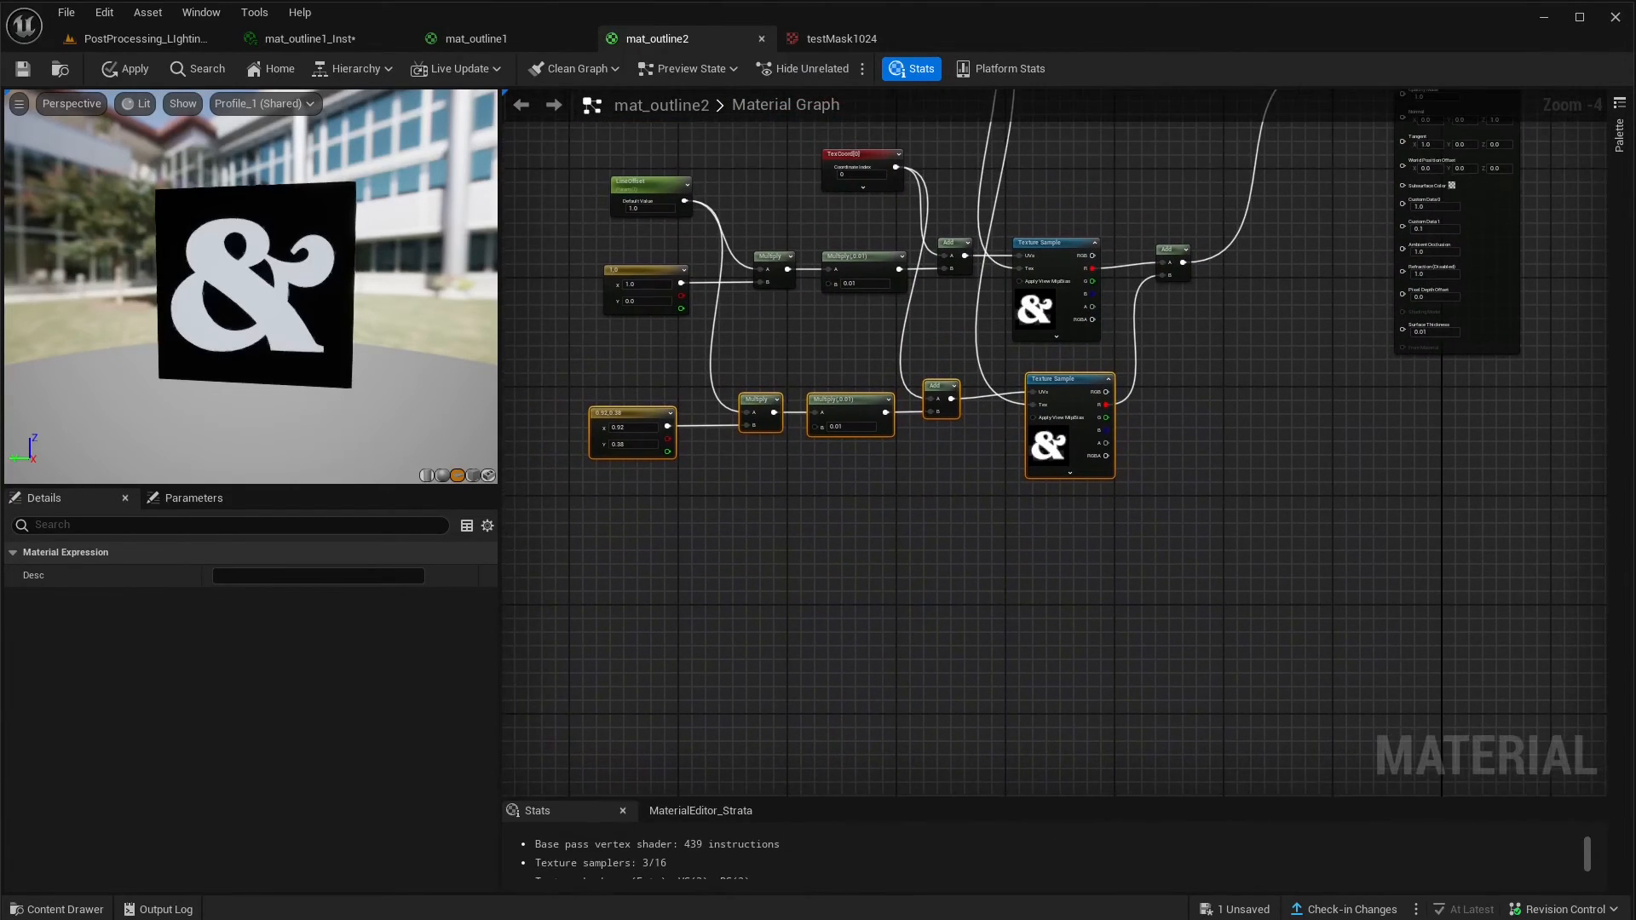
{"action": "left_click_drag", "start_coordinate": [1243, 547], "coordinate": [600, 257]}
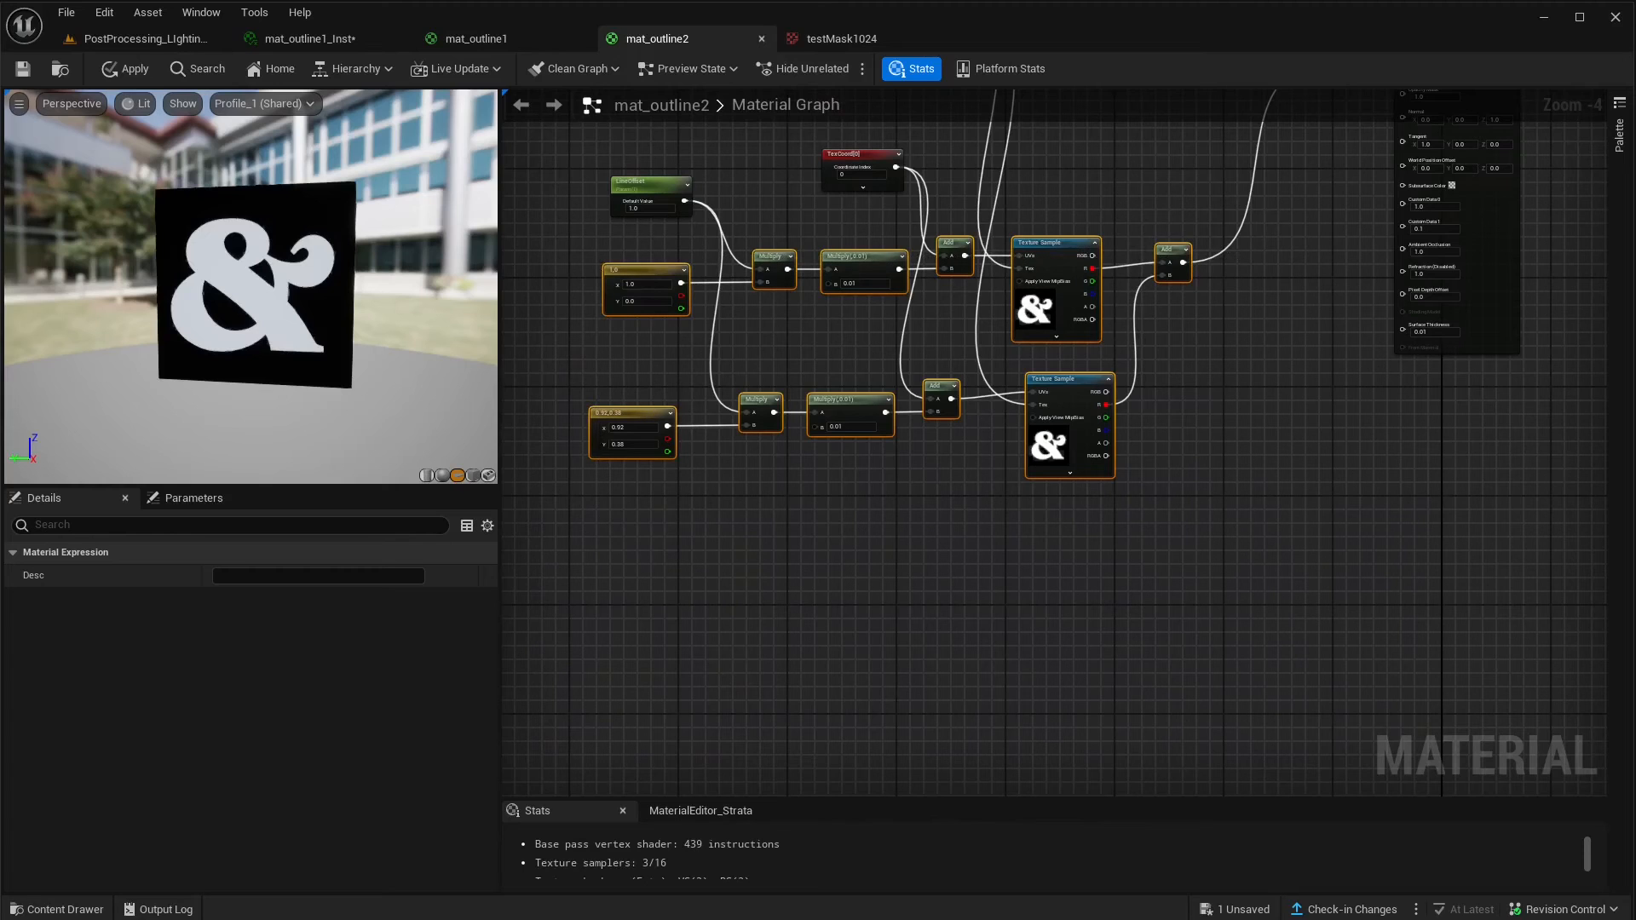
{"action": "key", "text": "ctrl+v"}
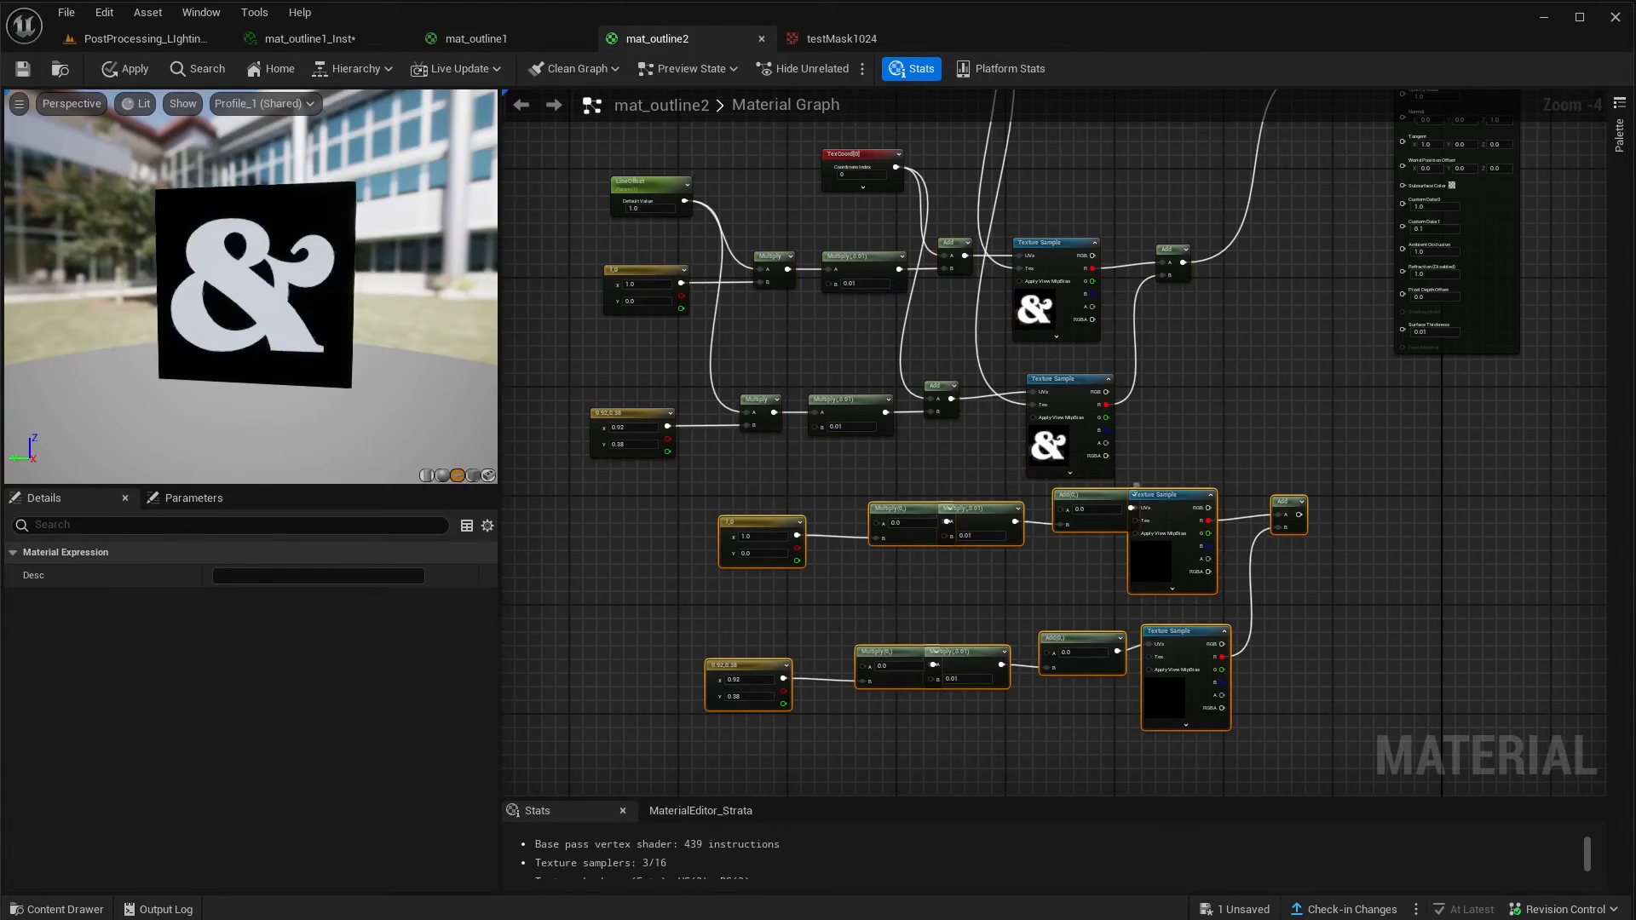
{"action": "left_click_drag", "start_coordinate": [1182, 497], "coordinate": [1072, 532]}
{"action": "scroll", "coordinate": [976, 600], "scroll_direction": "up", "scroll_amount": 1}
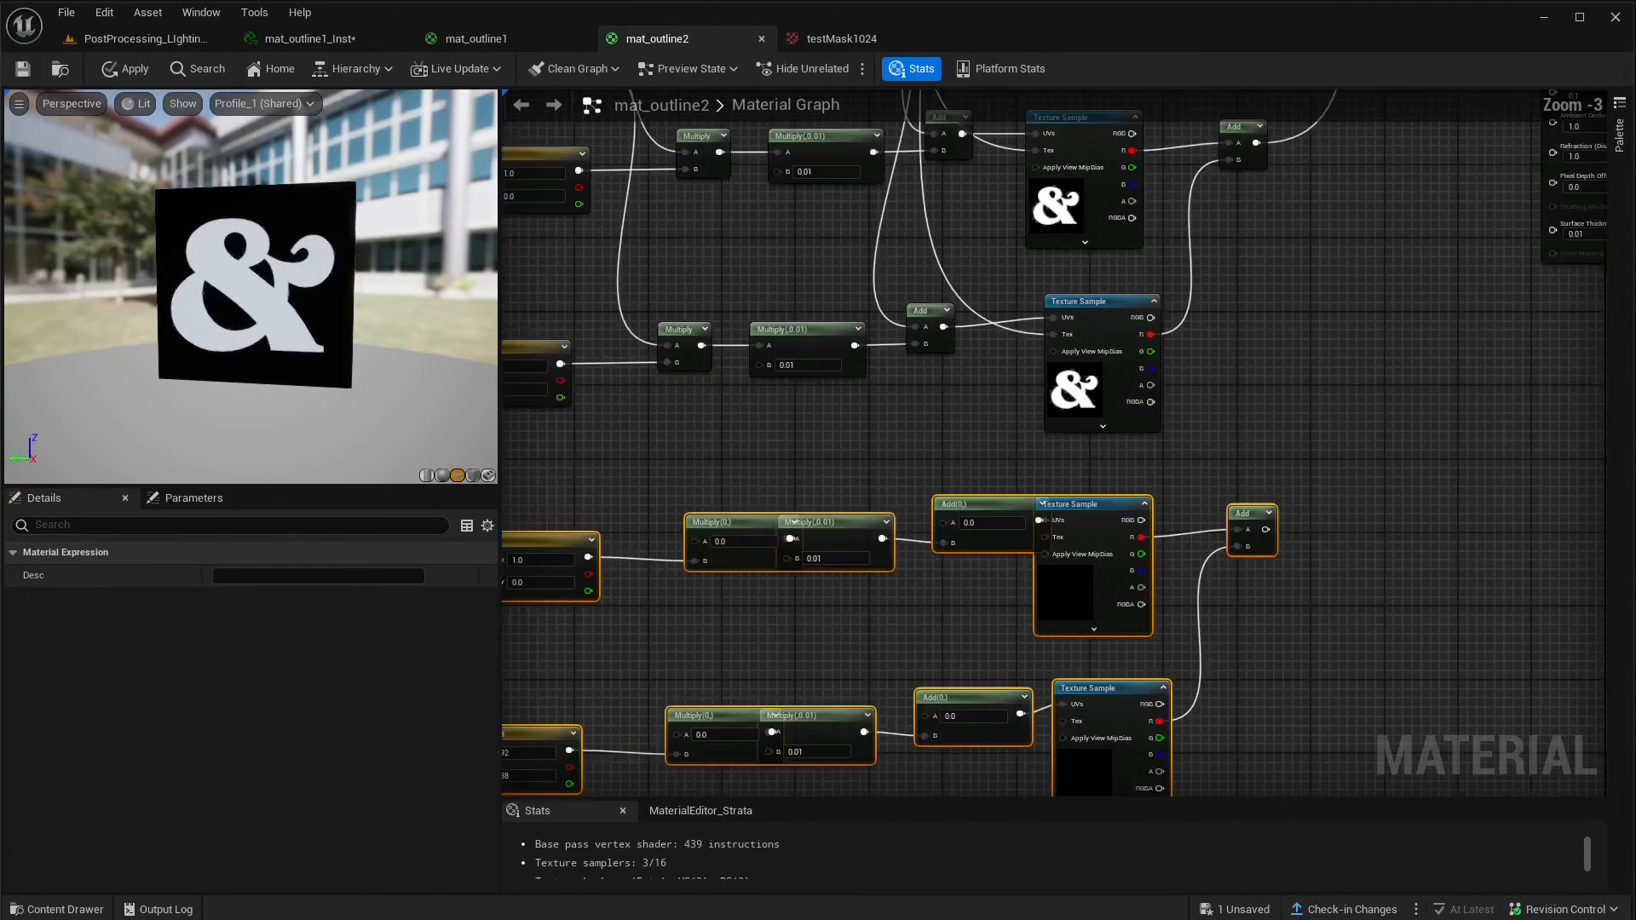
{"action": "left_click", "coordinate": [975, 600]}
- Wire TexCoord into input A of the third branch's UV Add node and TextureMask into its Texture Sample's Tex input
{"action": "right_click_drag", "start_coordinate": [916, 390], "coordinate": [953, 471]}
{"action": "right_click_drag", "start_coordinate": [996, 372], "coordinate": [997, 517]}
{"action": "left_click_drag", "start_coordinate": [908, 243], "coordinate": [981, 752]}
{"action": "right_click_drag", "start_coordinate": [883, 693], "coordinate": [826, 632]}
{"action": "right_click_drag", "start_coordinate": [846, 181], "coordinate": [832, 370]}
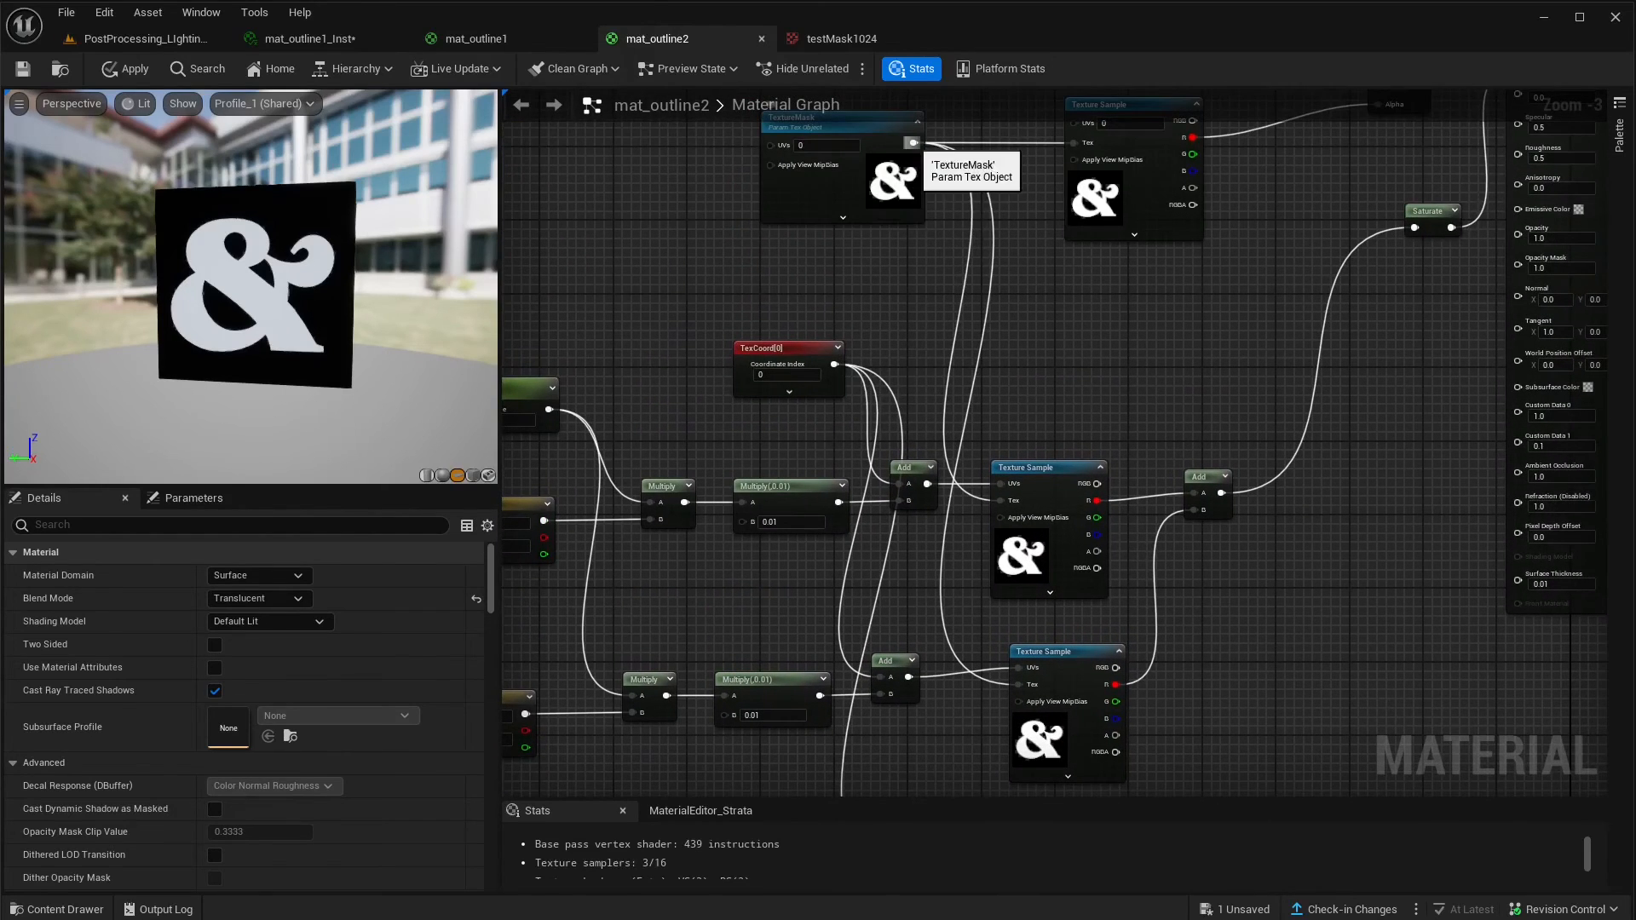
{"action": "left_click_drag", "start_coordinate": [912, 148], "coordinate": [1010, 541]}
- Connect the LineOffset parameter to input A of the third branch's first Multiply node
{"action": "right_click_drag", "start_coordinate": [787, 636], "coordinate": [1106, 629]}
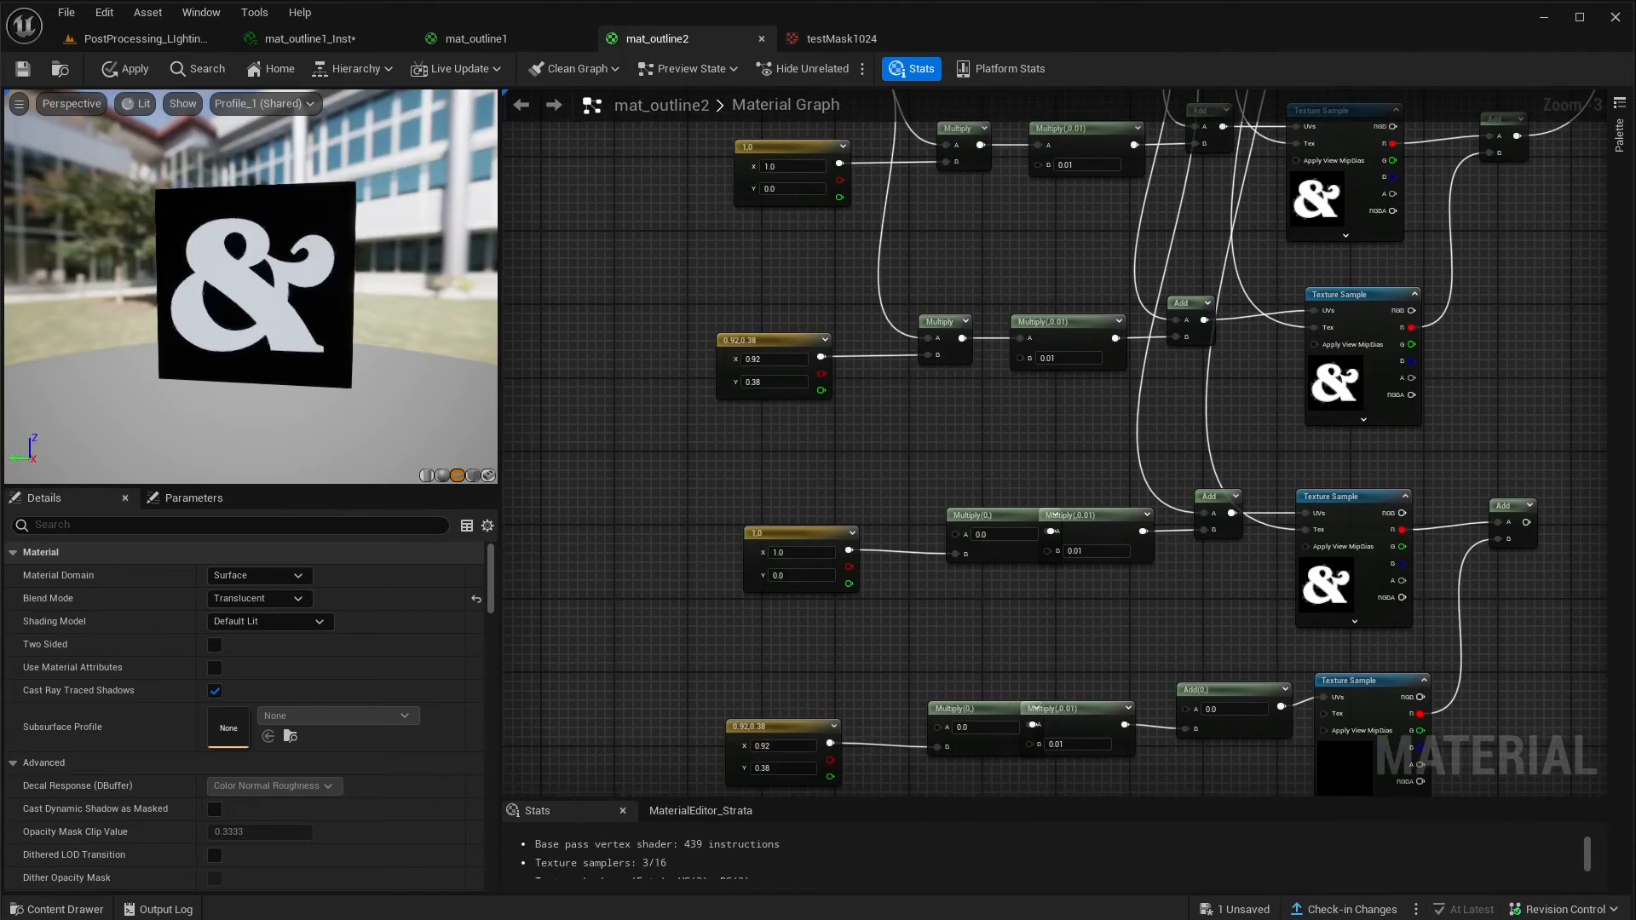
{"action": "right_click_drag", "start_coordinate": [1095, 426], "coordinate": [1095, 660]}
{"action": "left_click_drag", "start_coordinate": [867, 290], "coordinate": [1004, 614]}
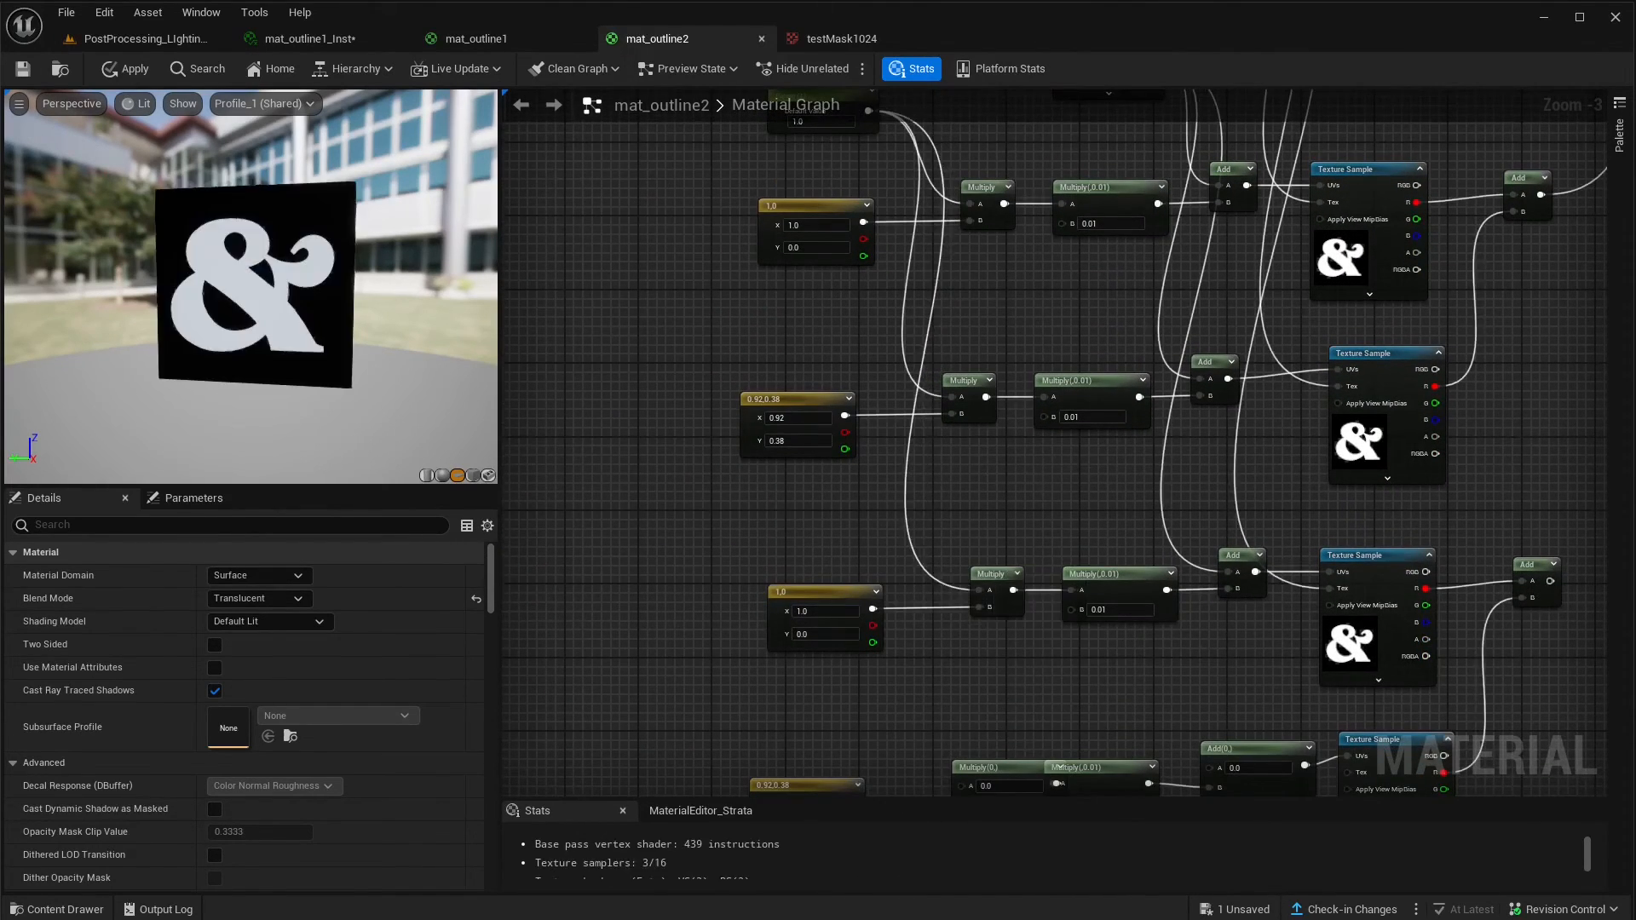
- Move the TextureMask node farther from its Texture Sample to make room between them
{"action": "right_click_drag", "start_coordinate": [1004, 614], "coordinate": [771, 629]}
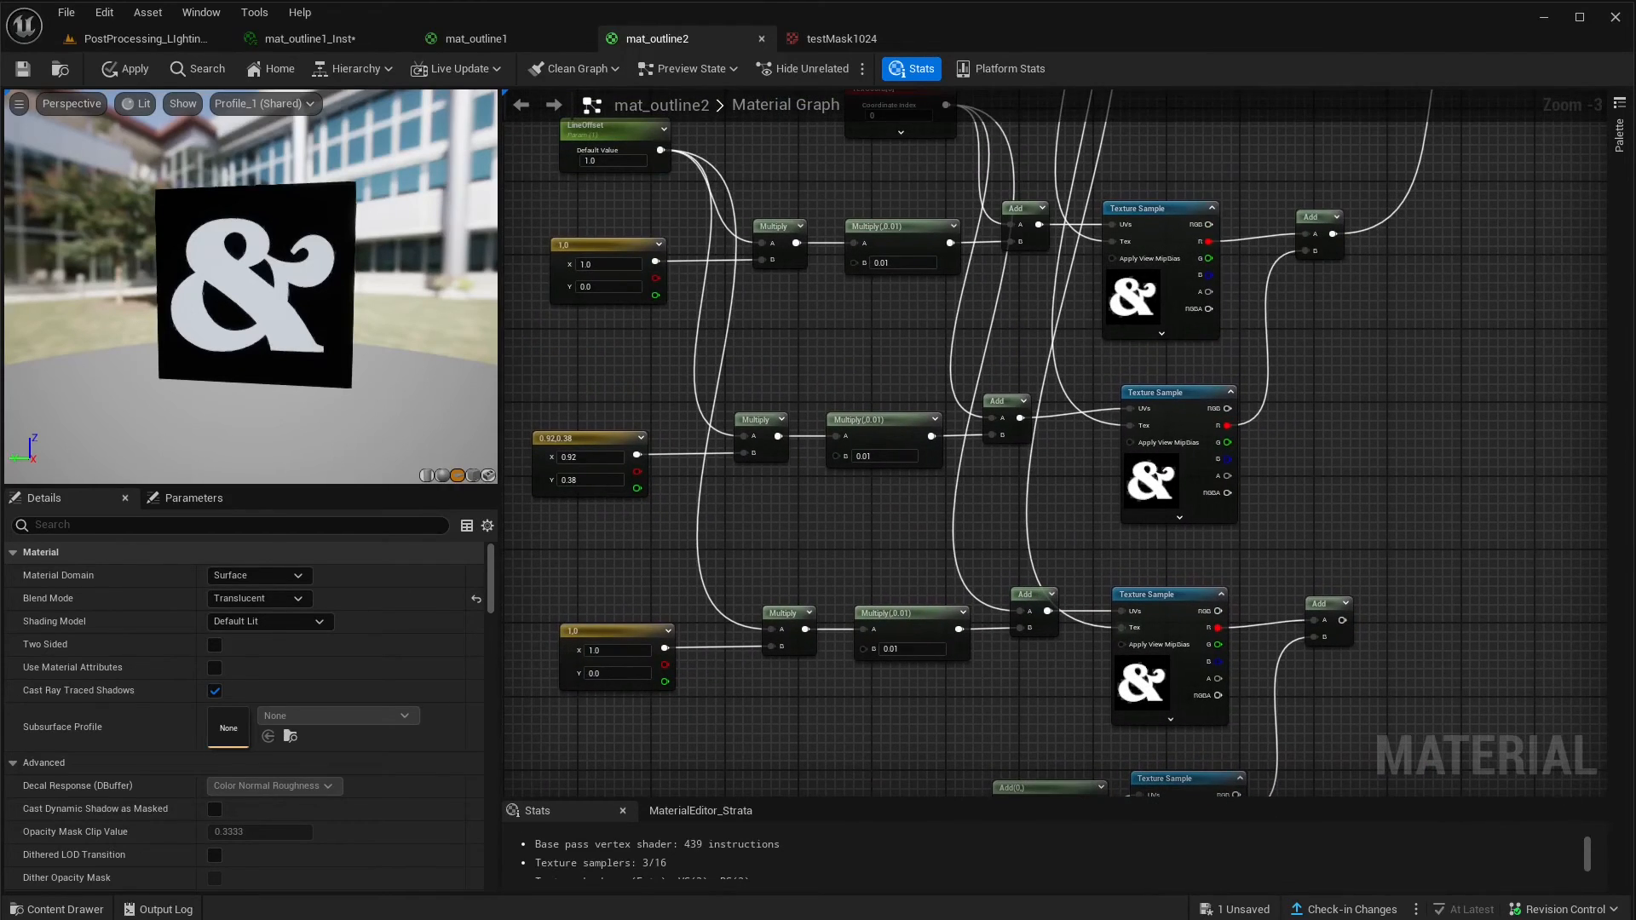
{"action": "right_click_drag", "start_coordinate": [767, 256], "coordinate": [767, 694]}
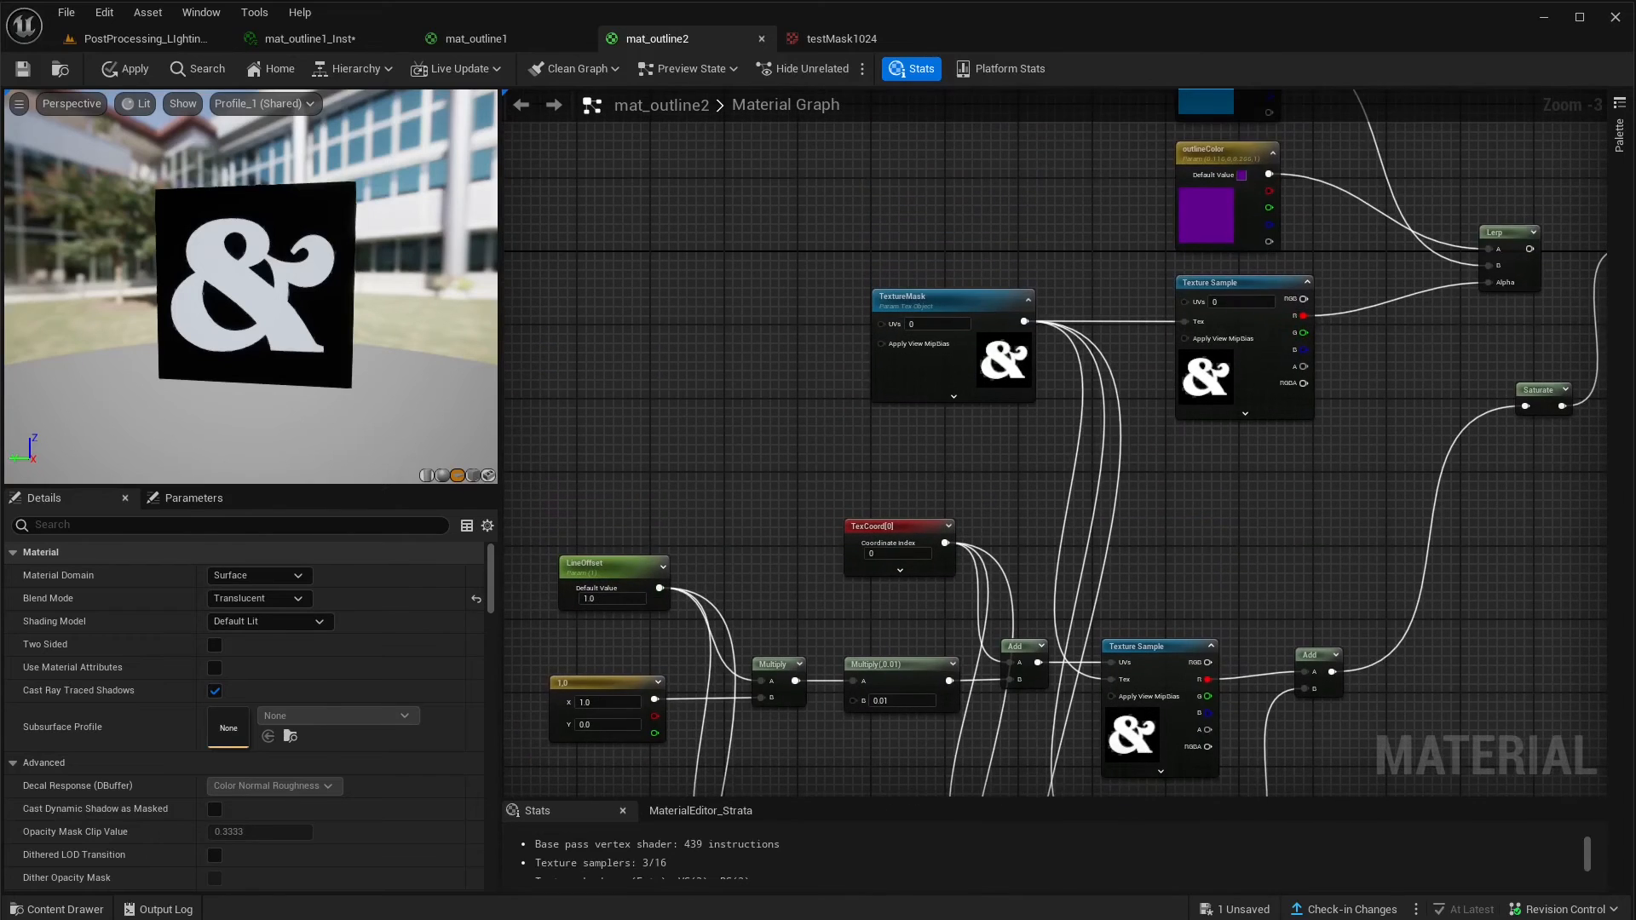
{"action": "left_click_drag", "start_coordinate": [938, 298], "coordinate": [844, 298]}
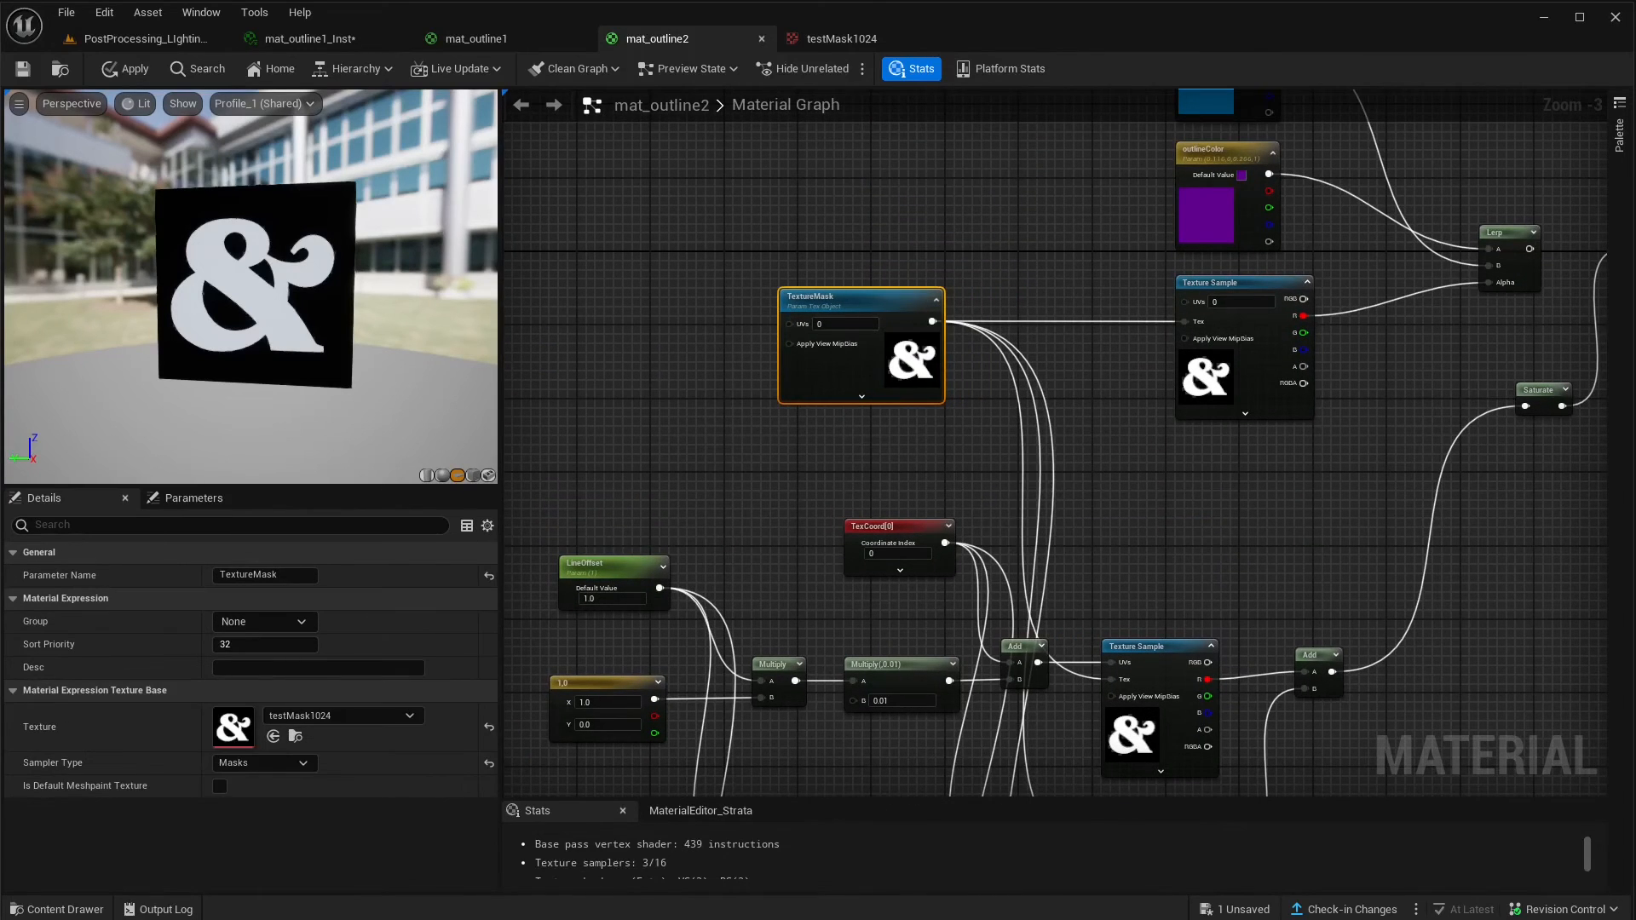
- Create a Named Reroute Declaration node from the TextureMask output and name it textPath
{"action": "right_click_drag", "start_coordinate": [1017, 472], "coordinate": [887, 581]}
{"action": "scroll", "coordinate": [897, 521], "scroll_direction": "up", "scroll_amount": 2}
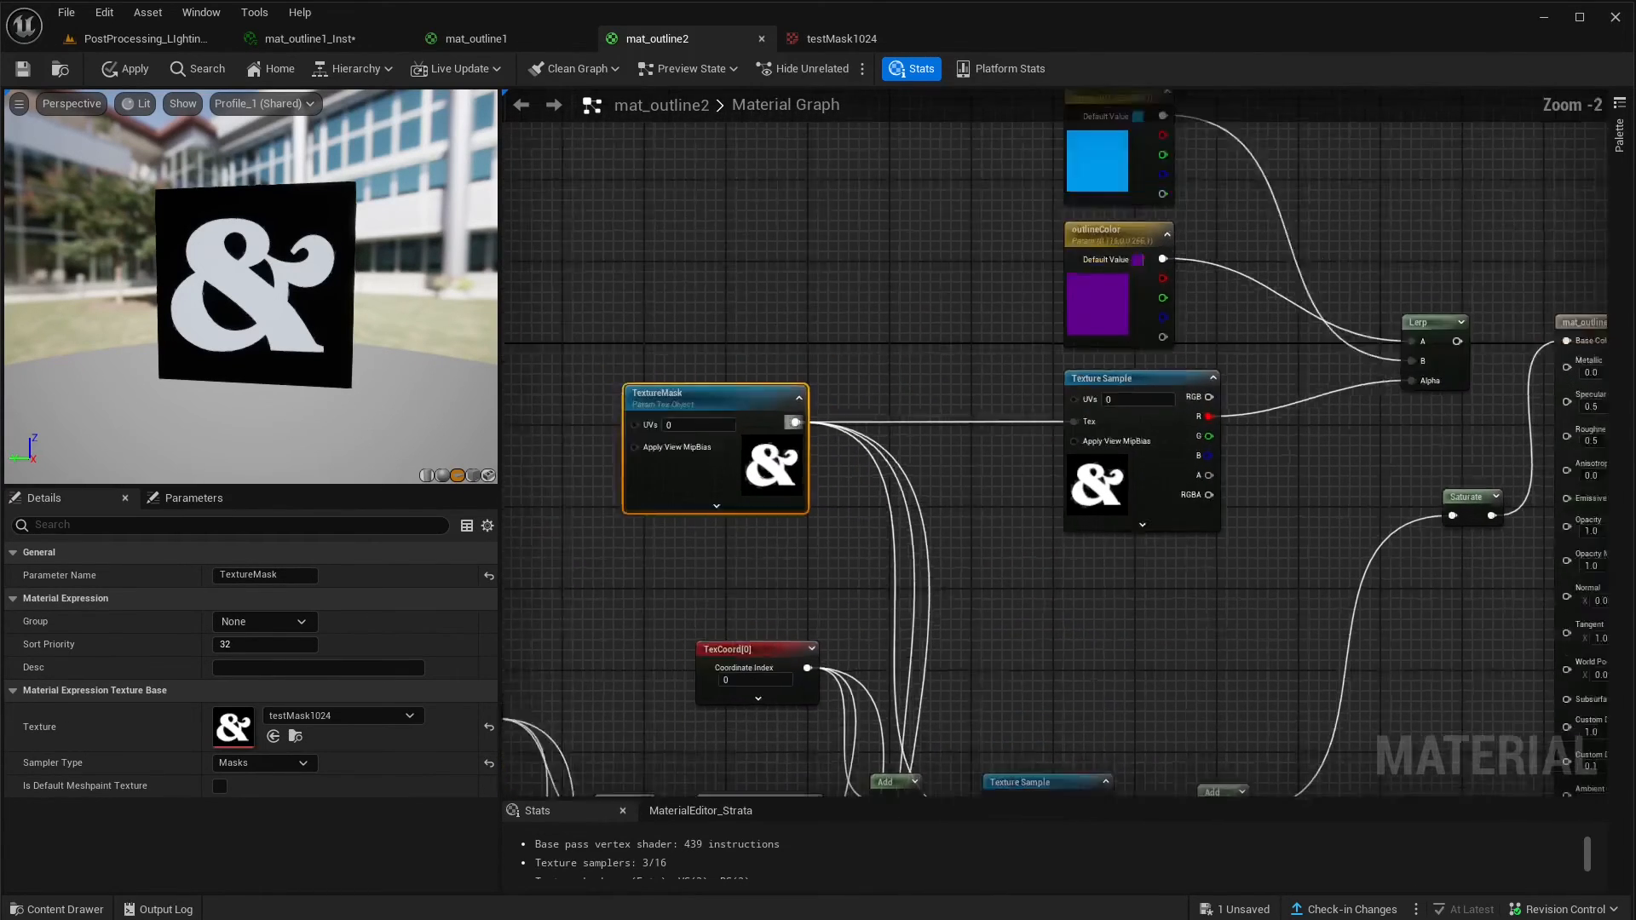
{"action": "scroll", "coordinate": [881, 568], "scroll_direction": "up", "scroll_amount": 1}
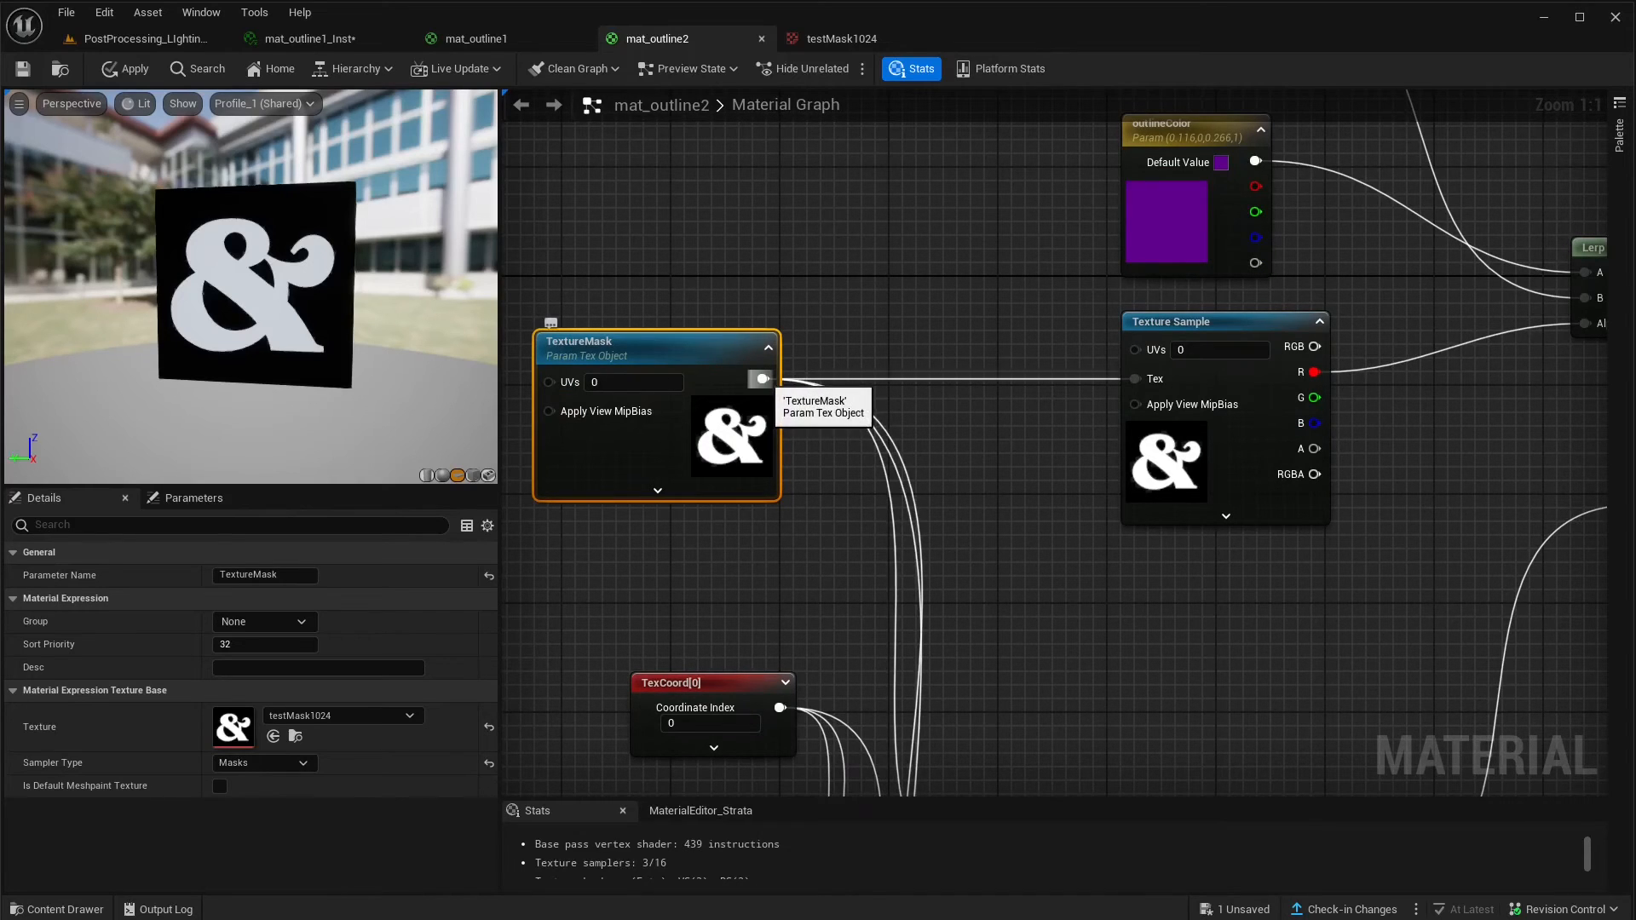
{"action": "left_click_drag", "start_coordinate": [763, 378], "coordinate": [891, 326]}
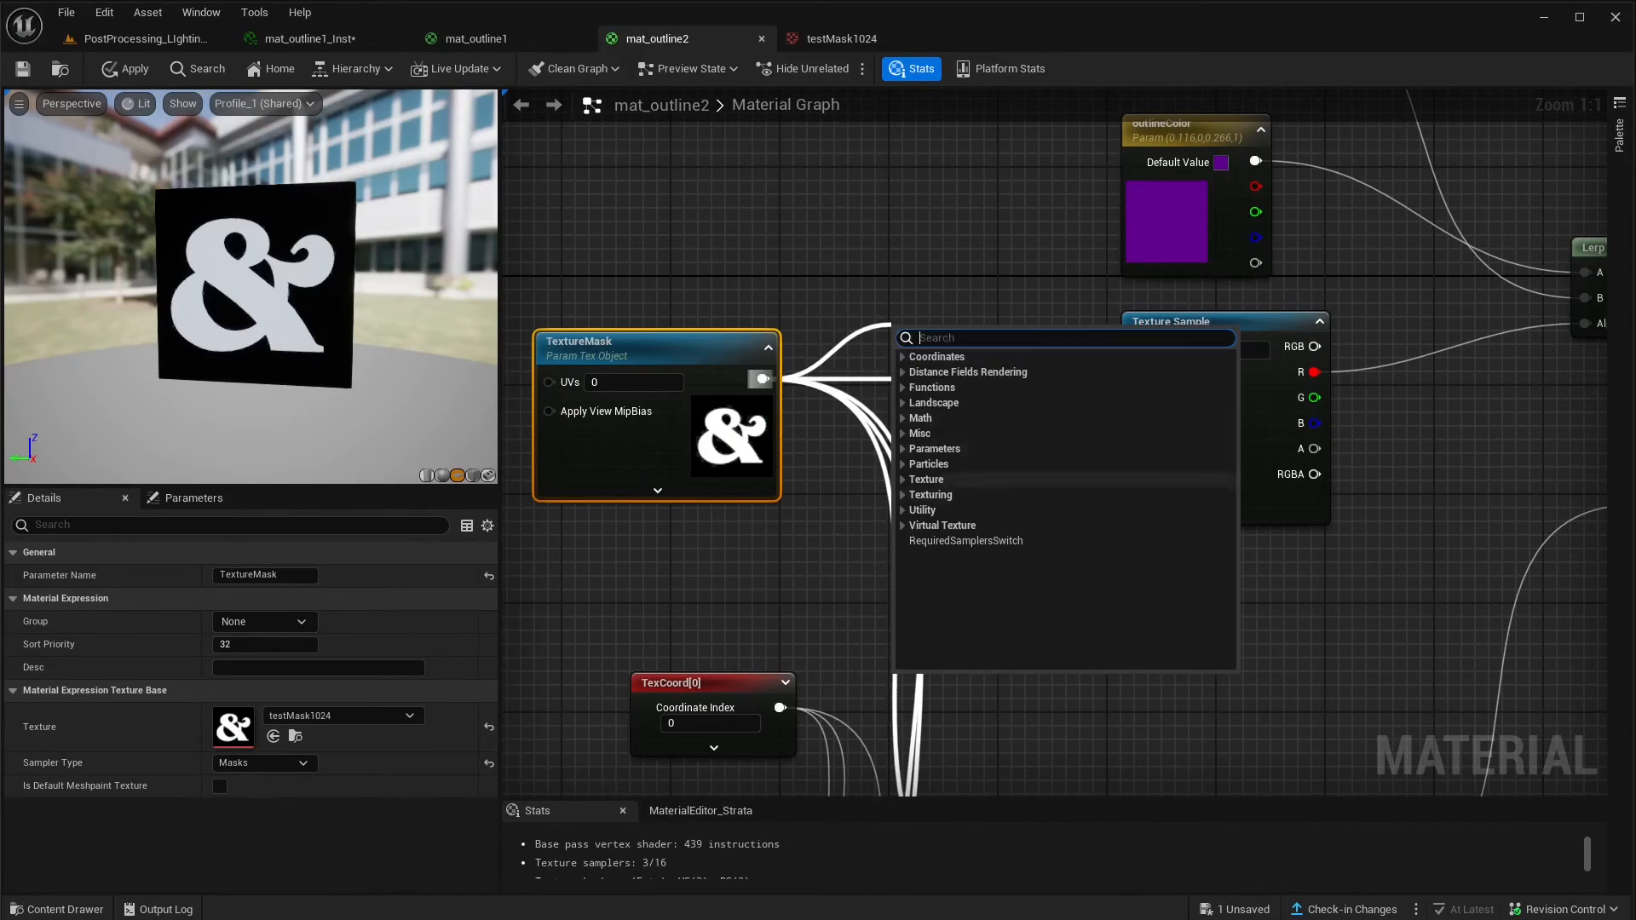
{"action": "left_click", "coordinate": [922, 509]}
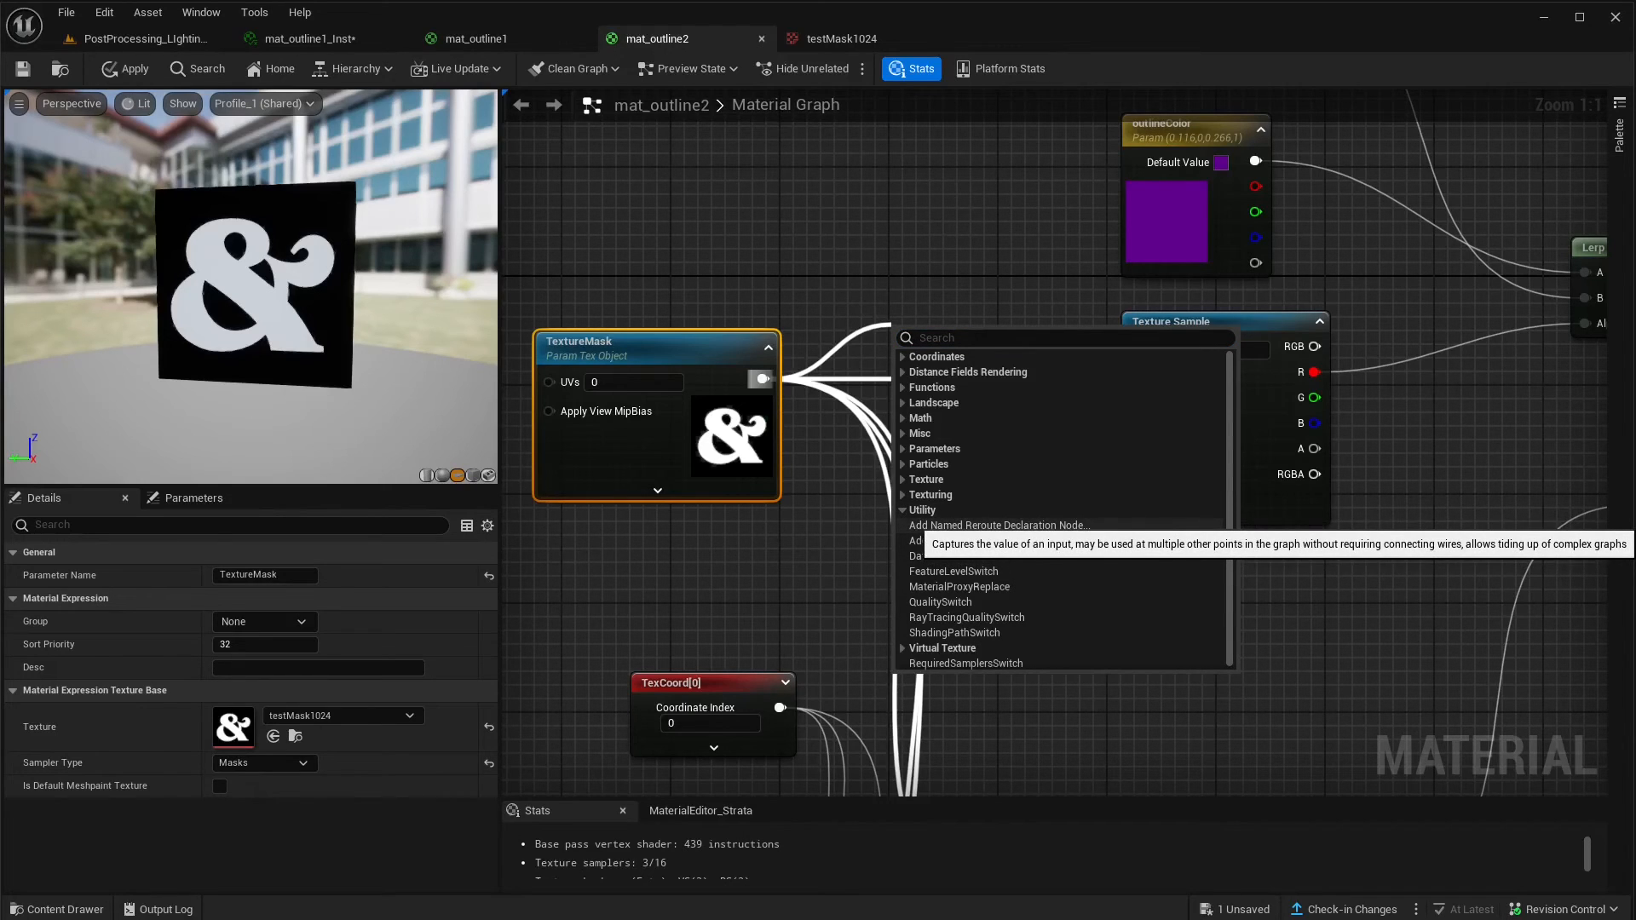
{"action": "left_click", "coordinate": [999, 525]}
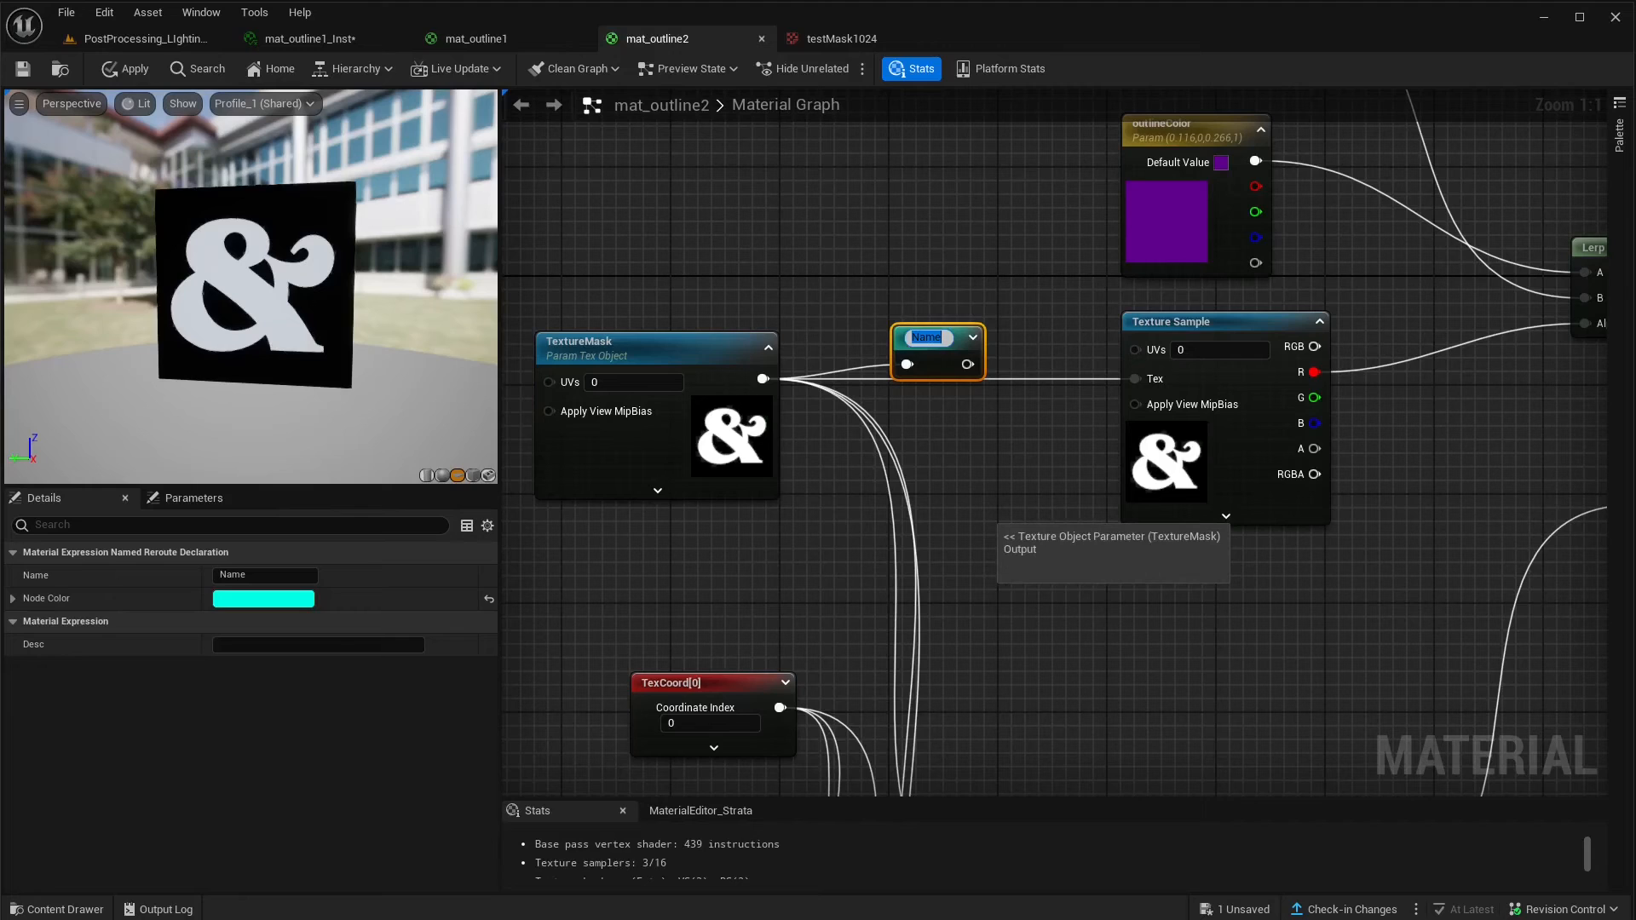
{"action": "type", "text": "te"}
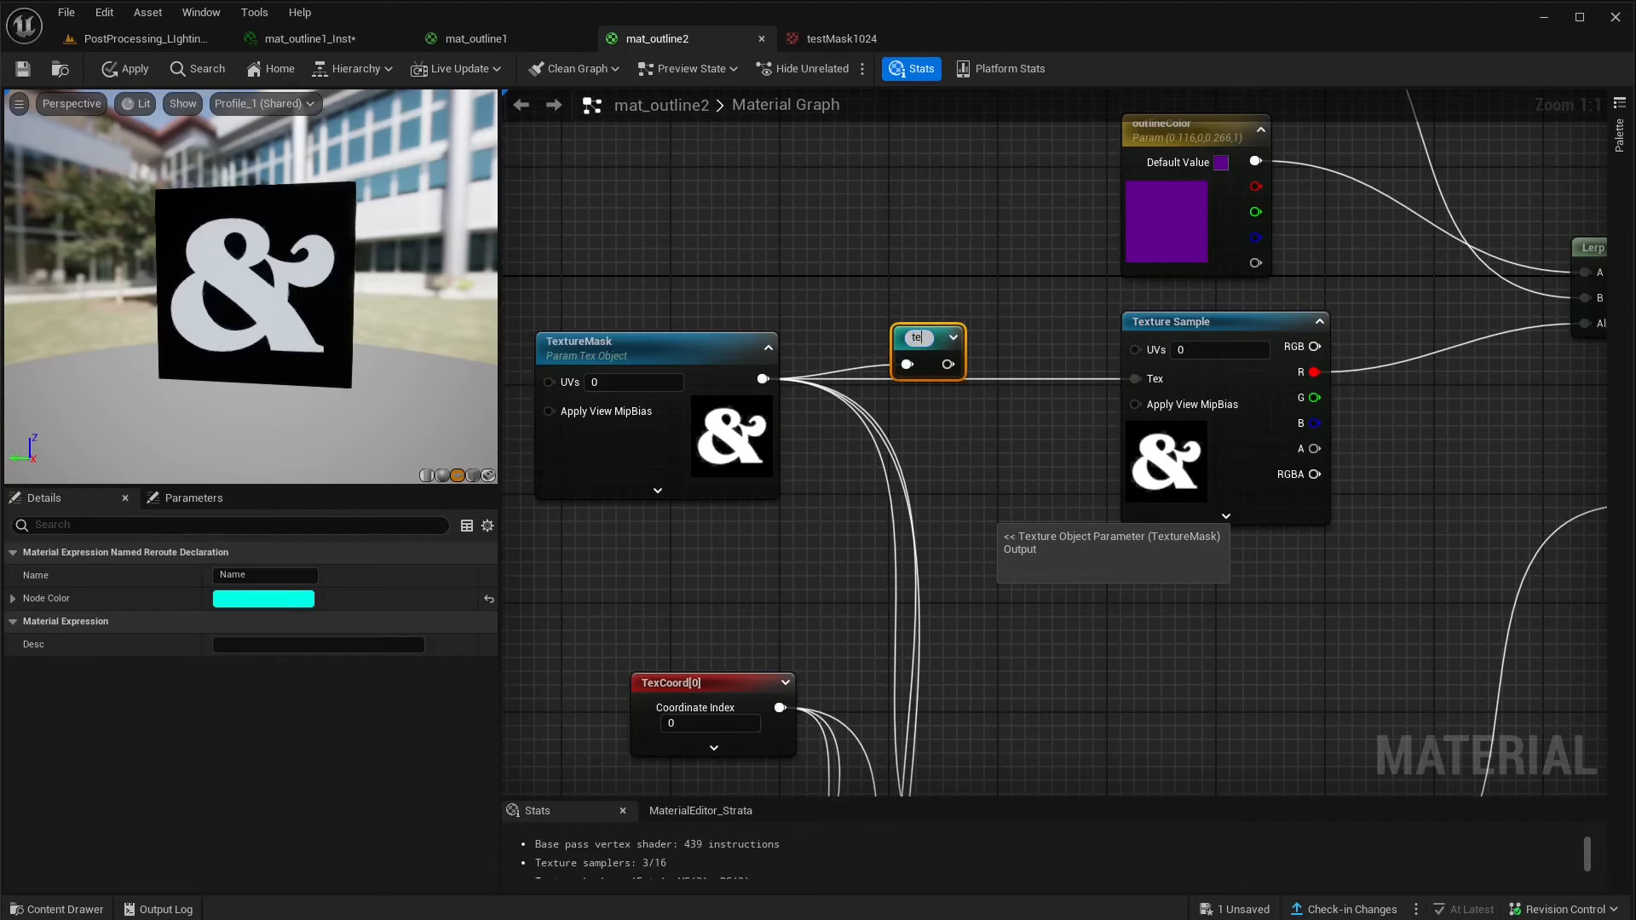
{"action": "type", "text": "xtPat"}
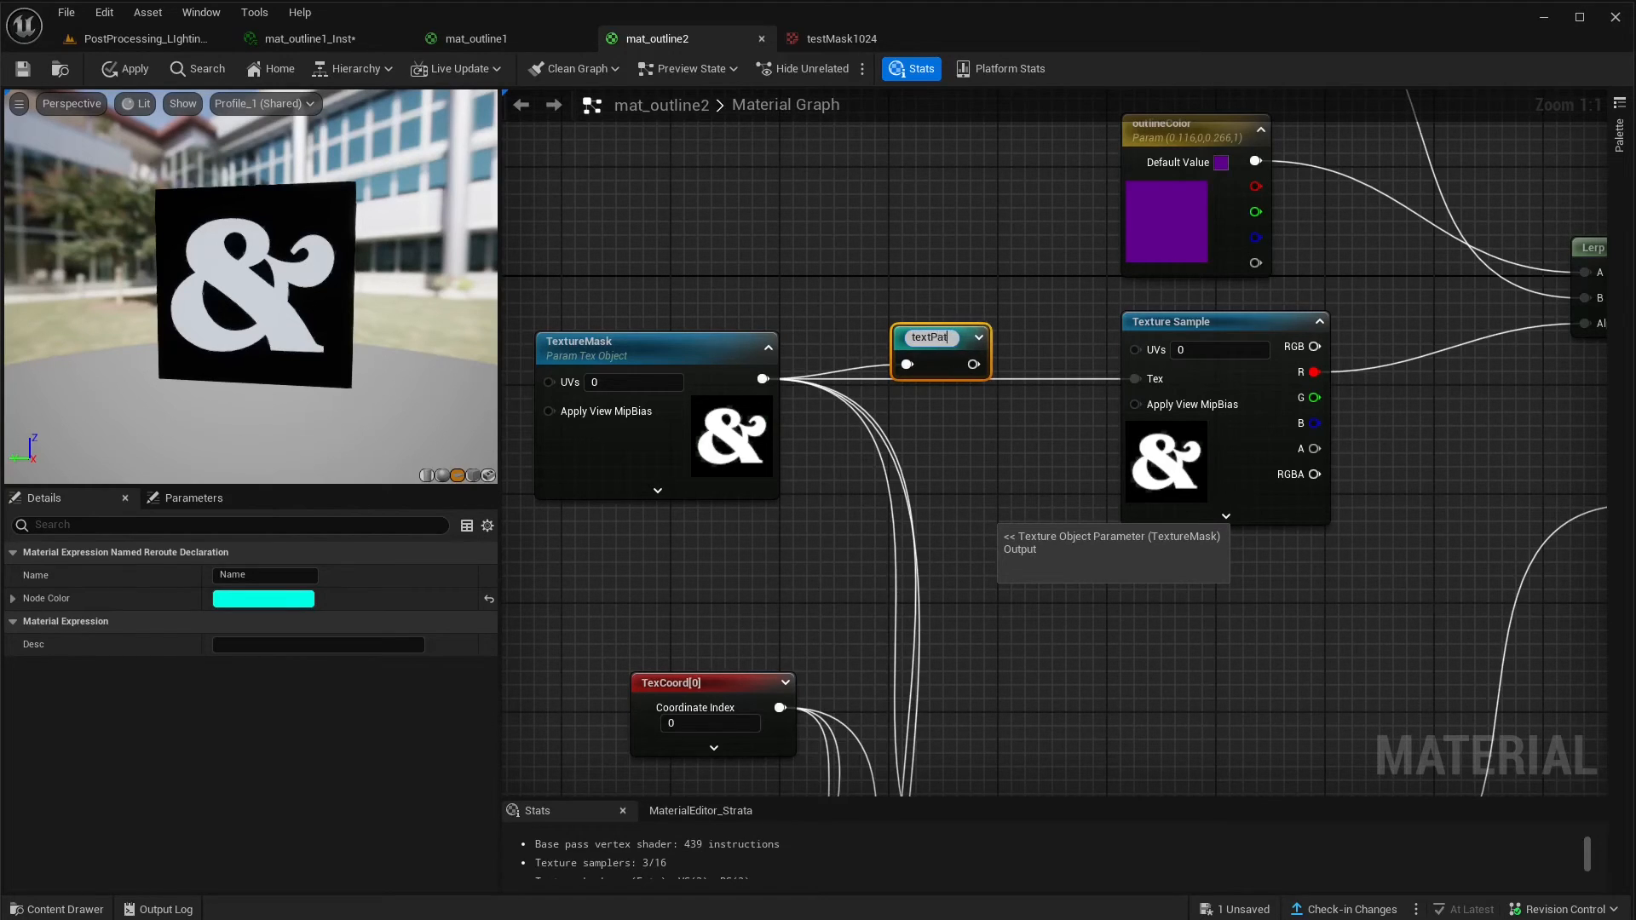
{"action": "type", "text": "h"}
{"action": "key", "text": "Return"}
- Connect the textPath declaration to the un-offset Texture Sample's Tex input and align the node along the wire
{"action": "left_click_drag", "start_coordinate": [961, 361], "coordinate": [1136, 379]}
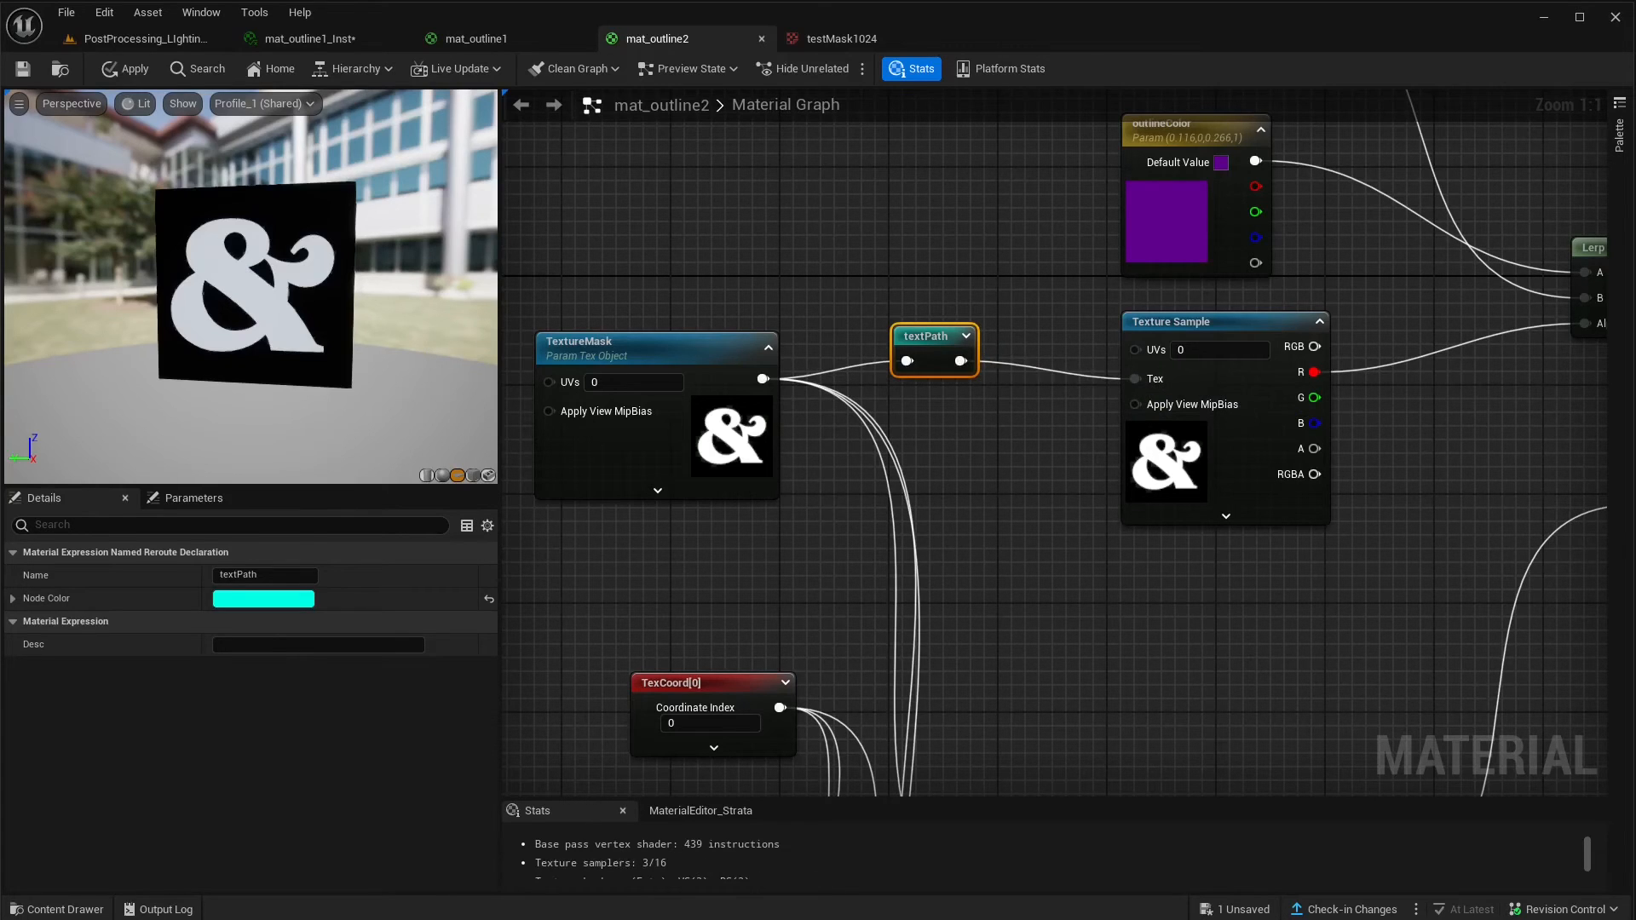
{"action": "left_click_drag", "start_coordinate": [930, 339], "coordinate": [955, 358]}
{"action": "scroll", "coordinate": [903, 563], "scroll_direction": "down", "scroll_amount": 1}
{"action": "left_click", "coordinate": [955, 567]}
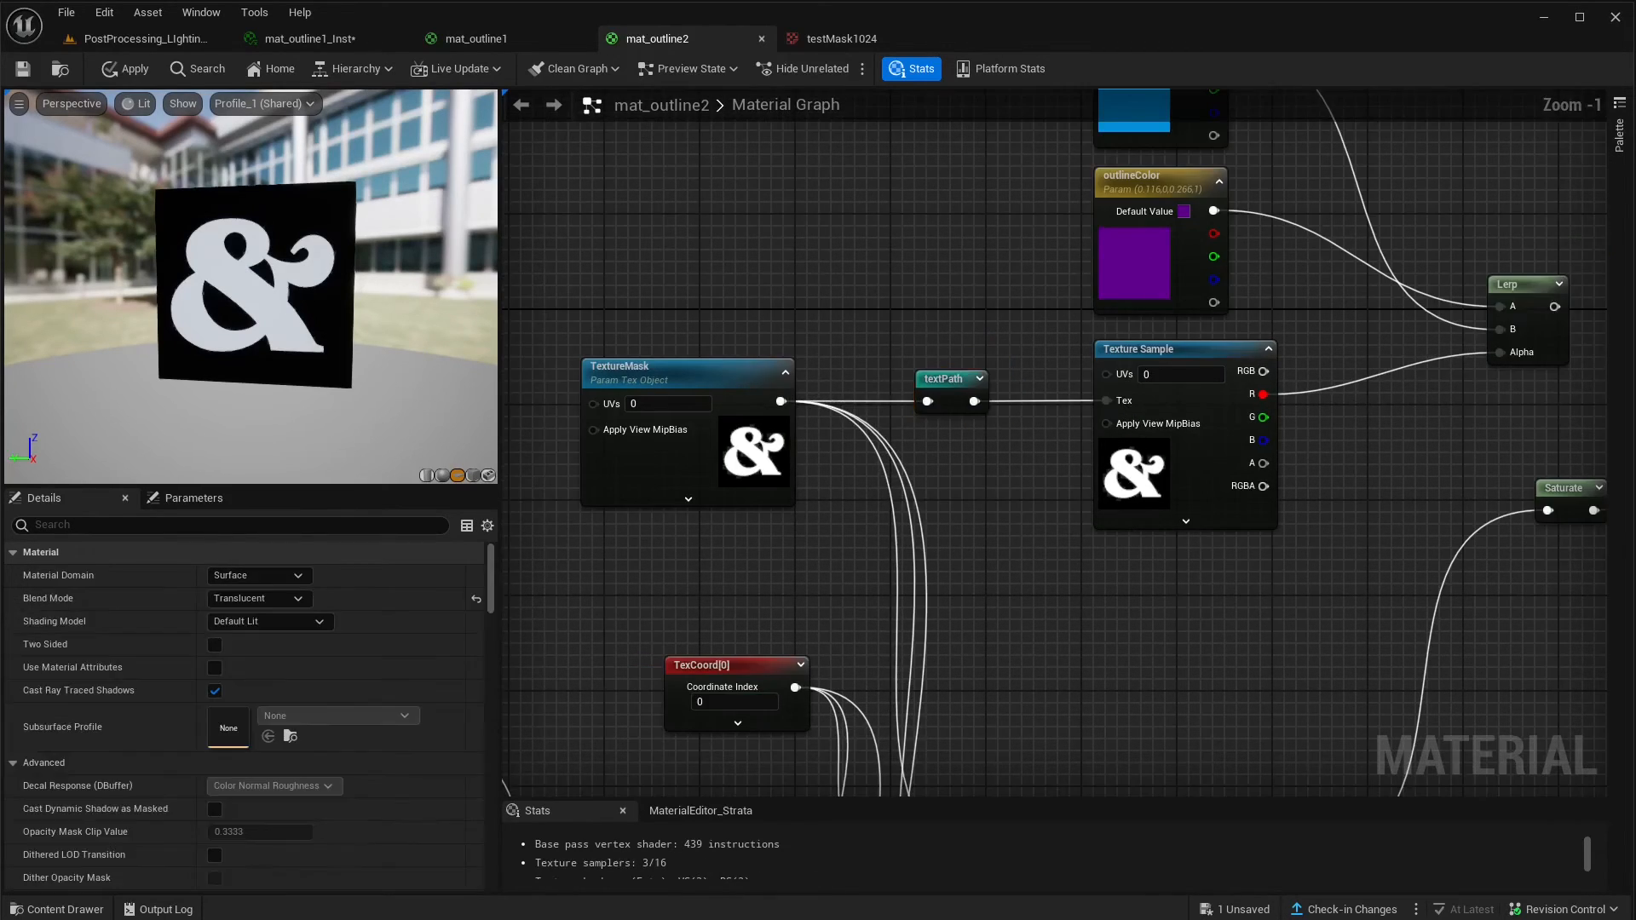
- Add a textPath named reroute near the first offset branch and connect it to that Texture Sample's Tex input
{"action": "right_click_drag", "start_coordinate": [877, 571], "coordinate": [913, 276]}
{"action": "right_click_drag", "start_coordinate": [942, 545], "coordinate": [926, 634]}
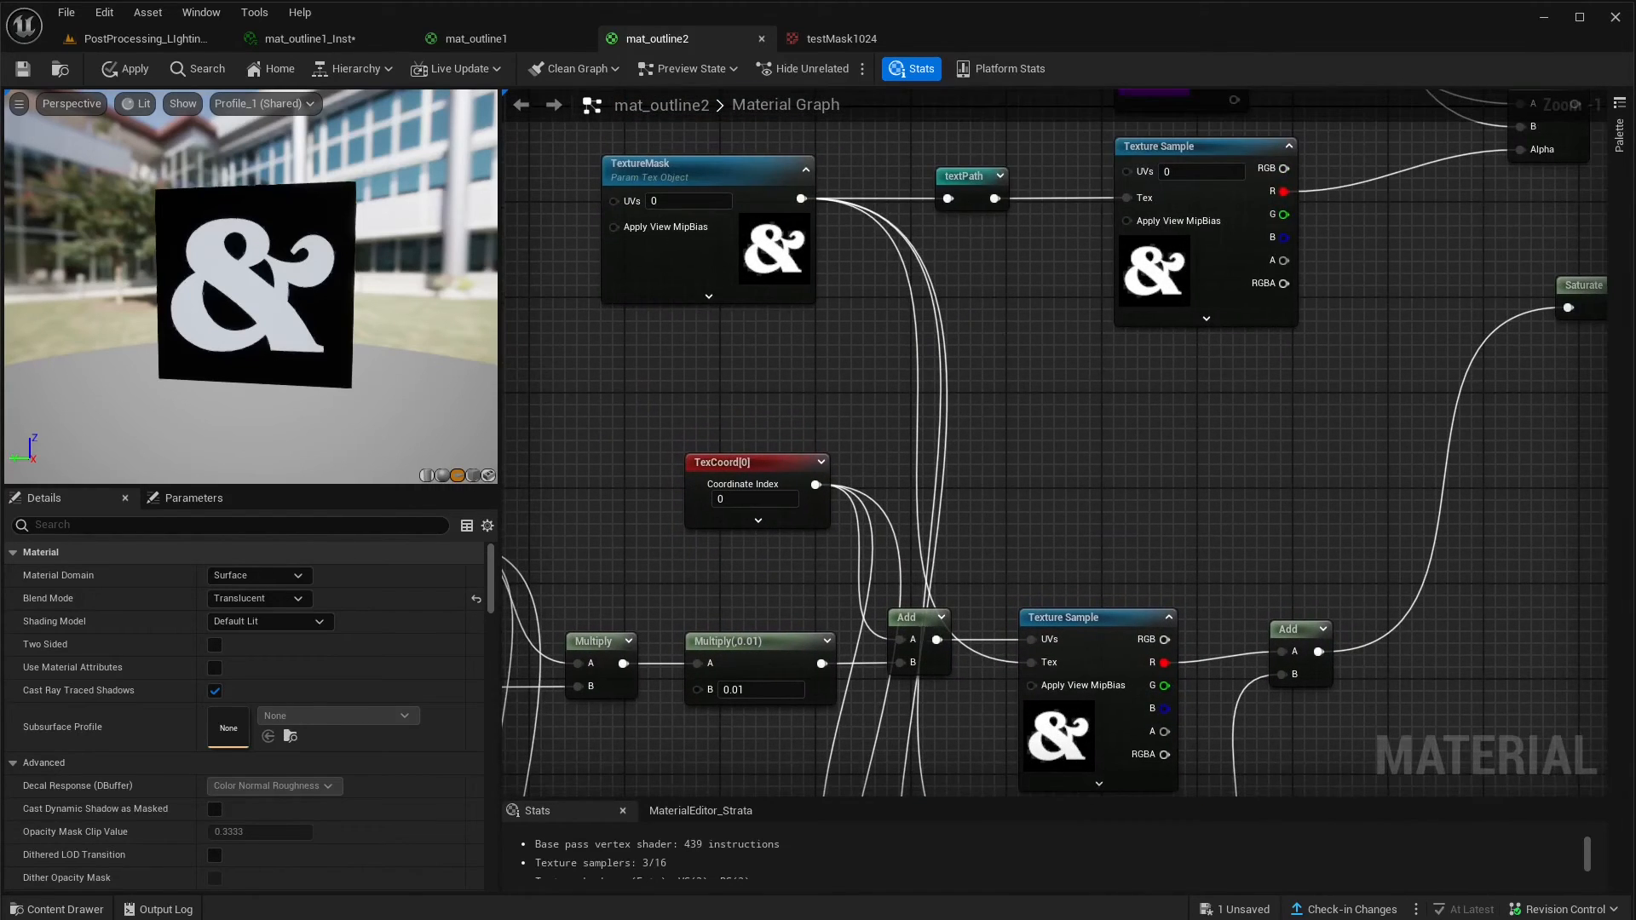
{"action": "right_click_drag", "start_coordinate": [921, 503], "coordinate": [893, 236]}
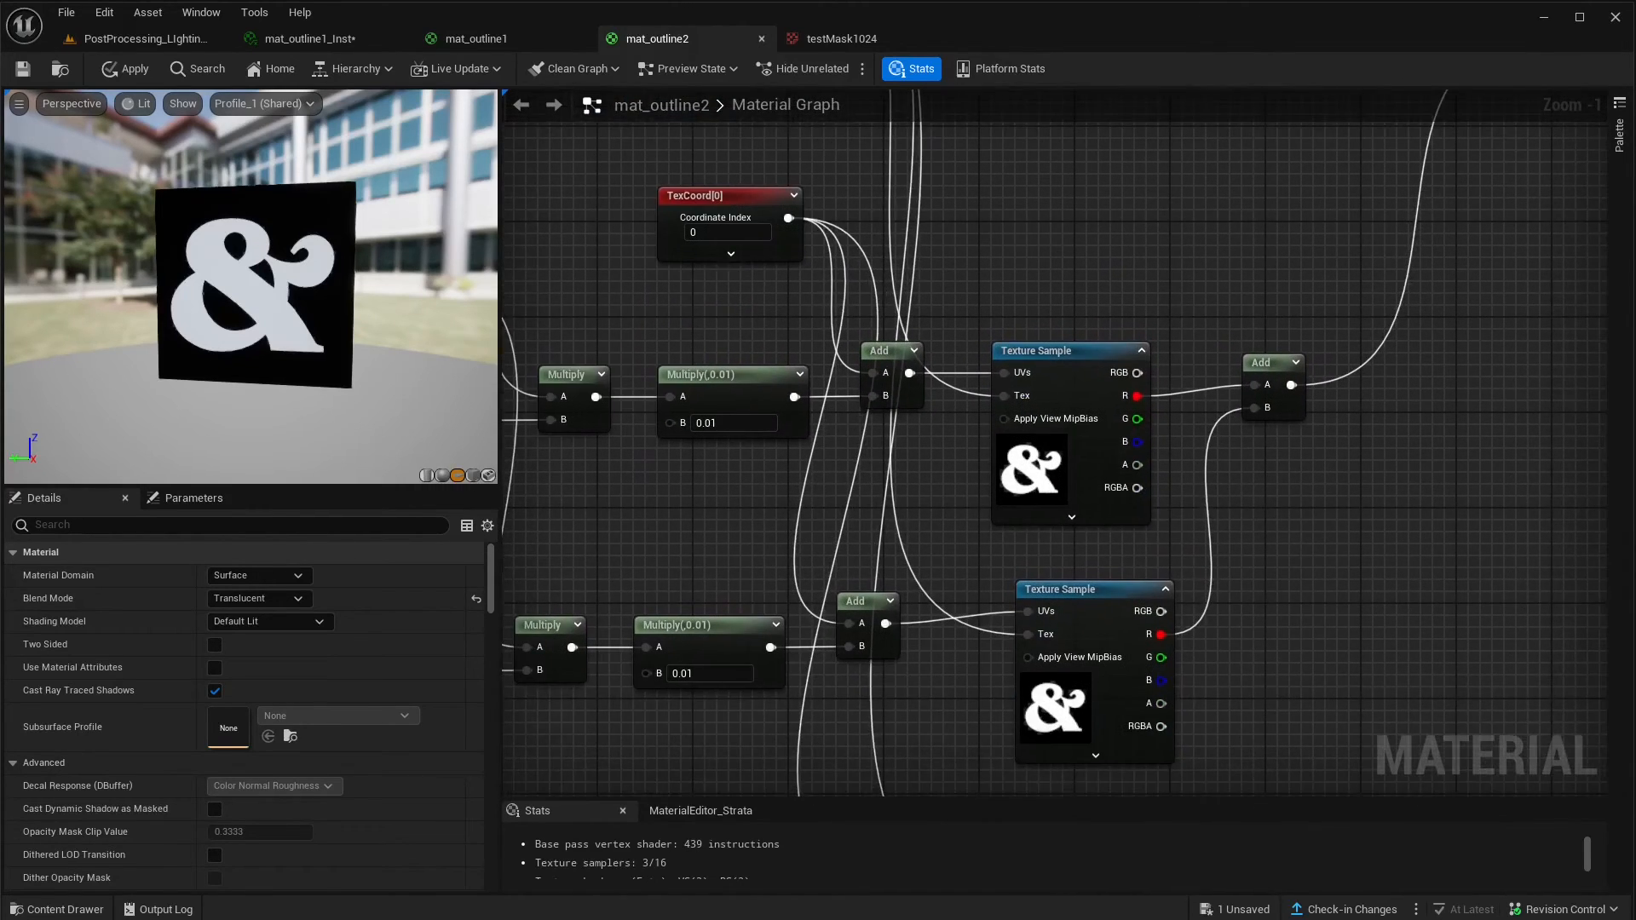
{"action": "scroll", "coordinate": [915, 434], "scroll_direction": "up", "scroll_amount": 1}
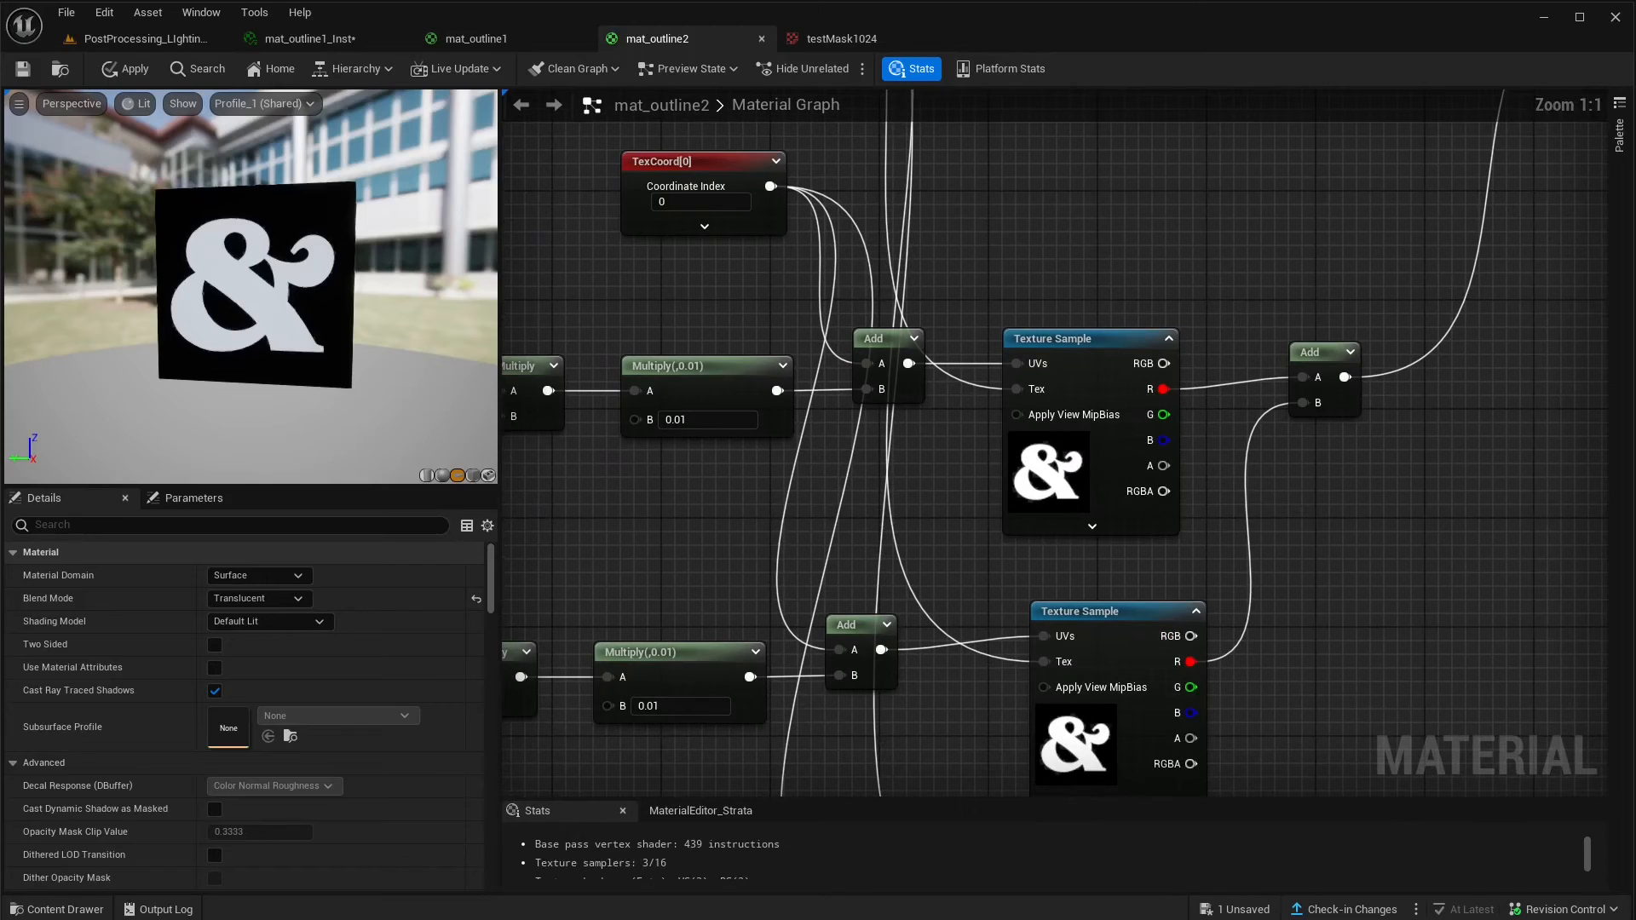
{"action": "right_click", "coordinate": [697, 497]}
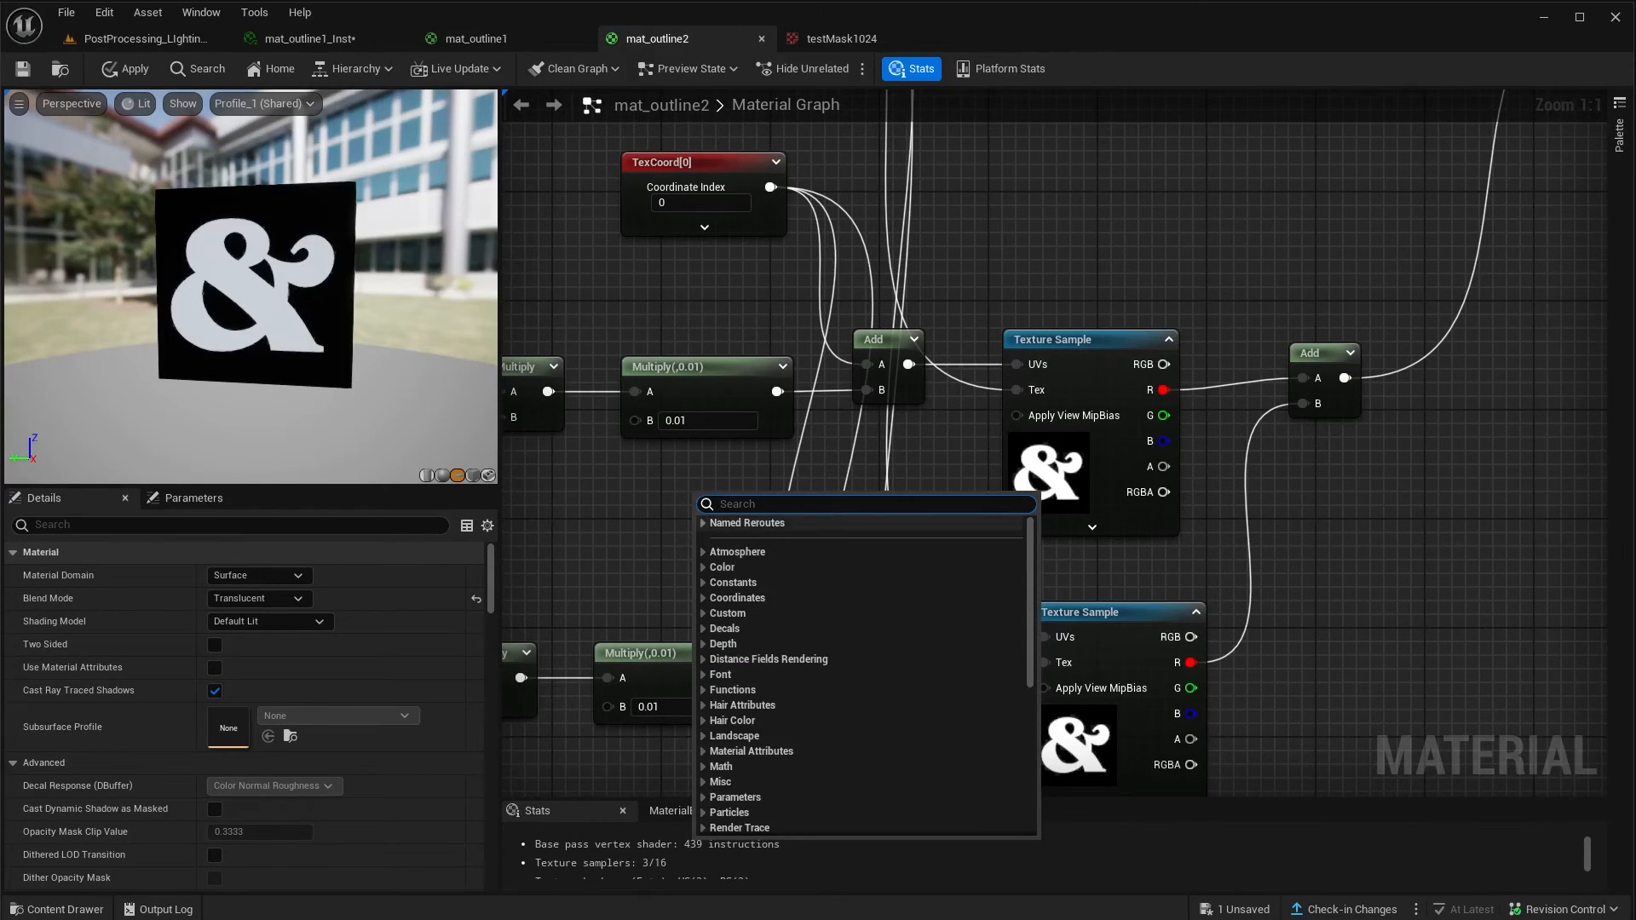
{"action": "left_click", "coordinate": [747, 523]}
{"action": "left_click", "coordinate": [750, 538]}
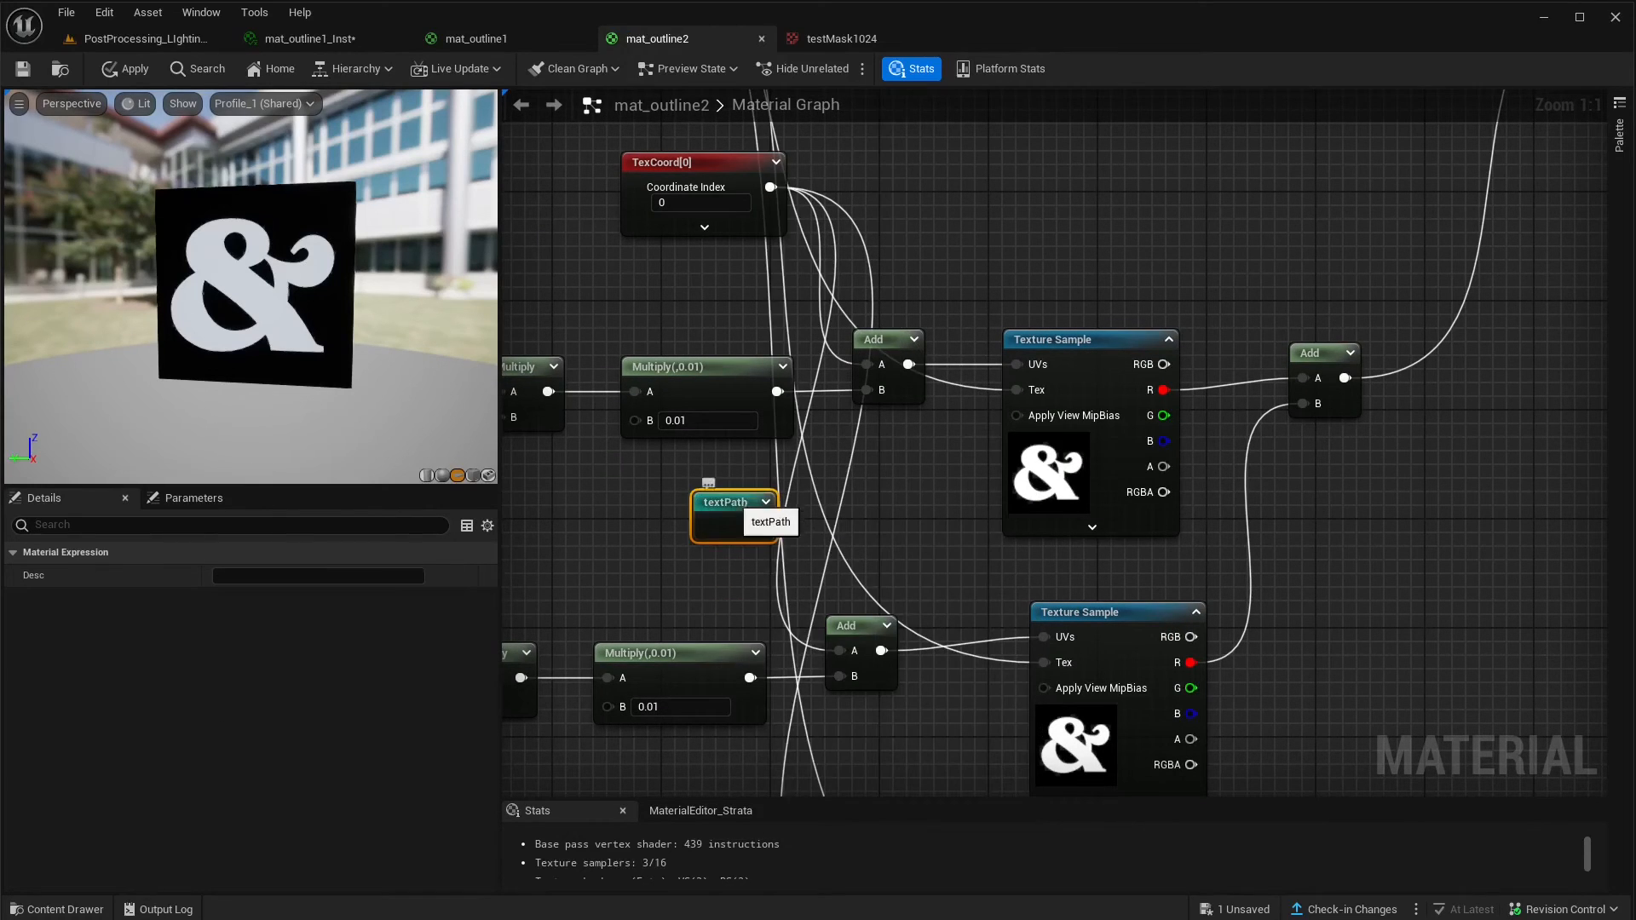
{"action": "left_click_drag", "start_coordinate": [748, 513], "coordinate": [1017, 389]}
- Duplicate the textPath reroute for the second offset branch and connect it to that Texture Sample's Tex input
{"action": "right_click_drag", "start_coordinate": [935, 292], "coordinate": [961, 113]}
{"action": "right_click_drag", "start_coordinate": [930, 417], "coordinate": [841, 374]}
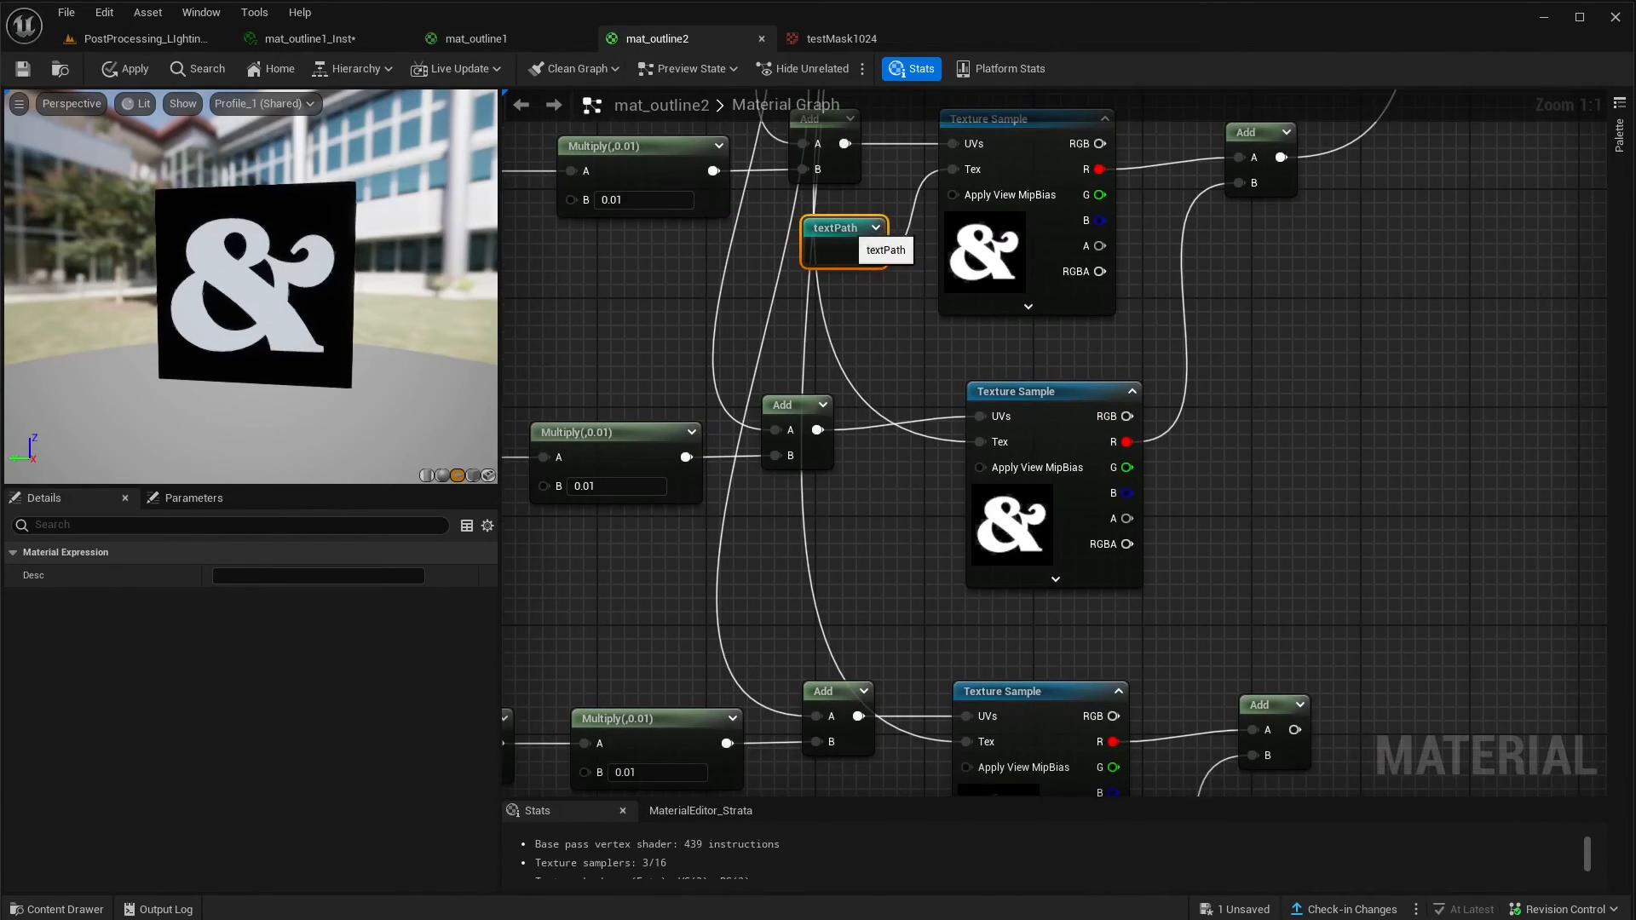
{"action": "key", "text": "ctrl+d"}
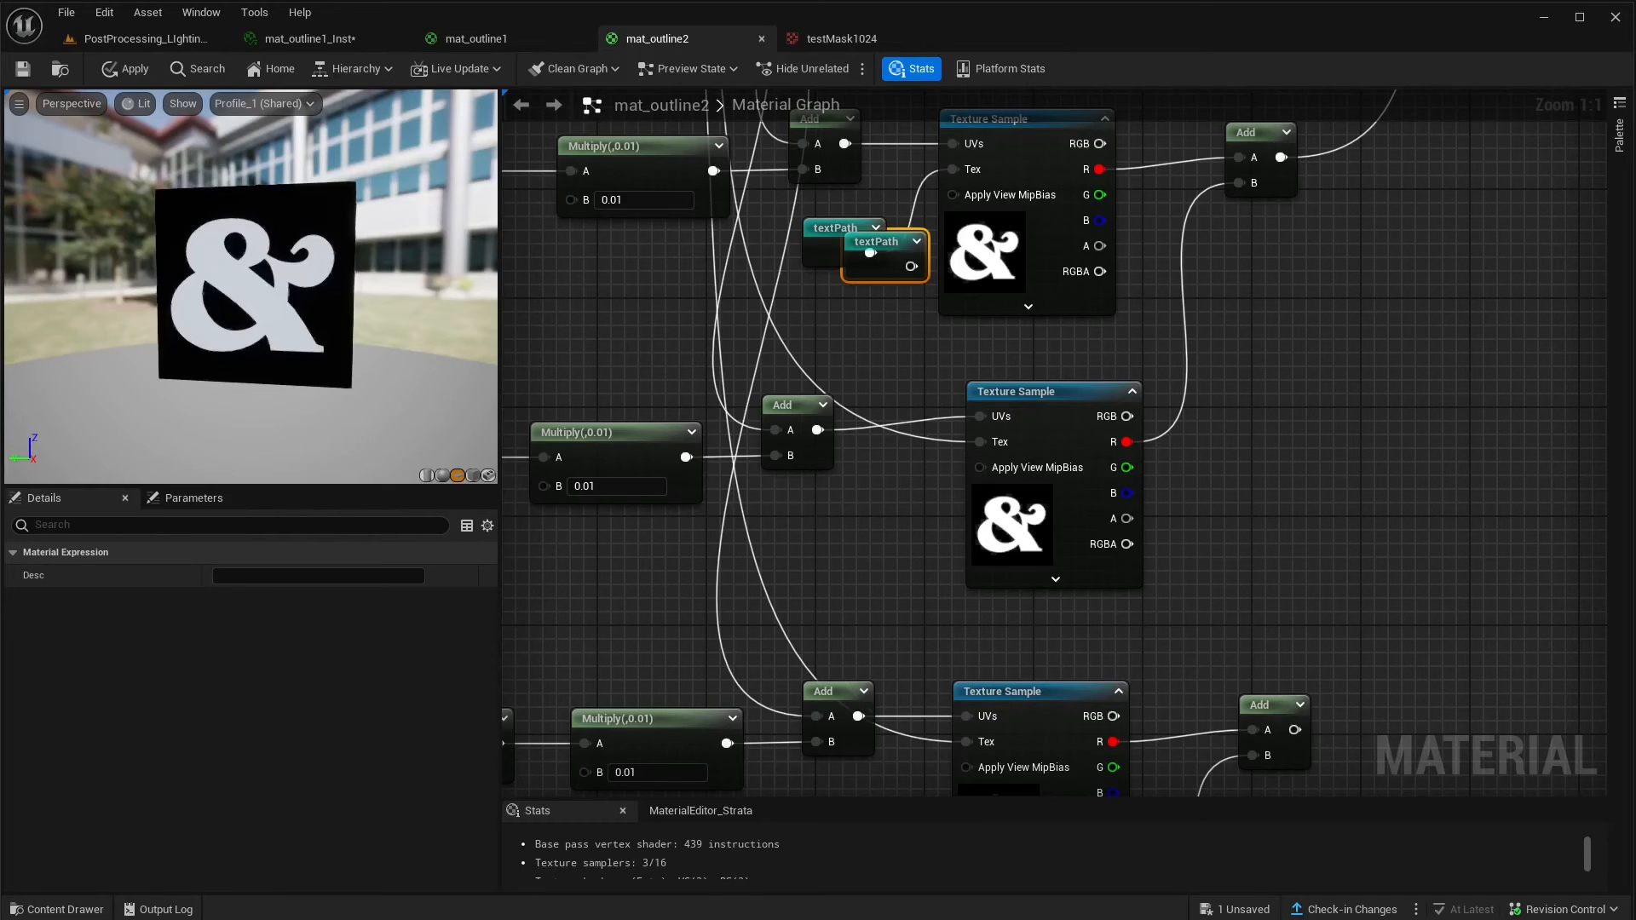
{"action": "left_click_drag", "start_coordinate": [898, 238], "coordinate": [980, 441]}
- Place another textPath reroute copy beside the third offset branch, replacing the direct TextureMask wire into its Tex input
{"action": "right_click_drag", "start_coordinate": [880, 562], "coordinate": [962, 327]}
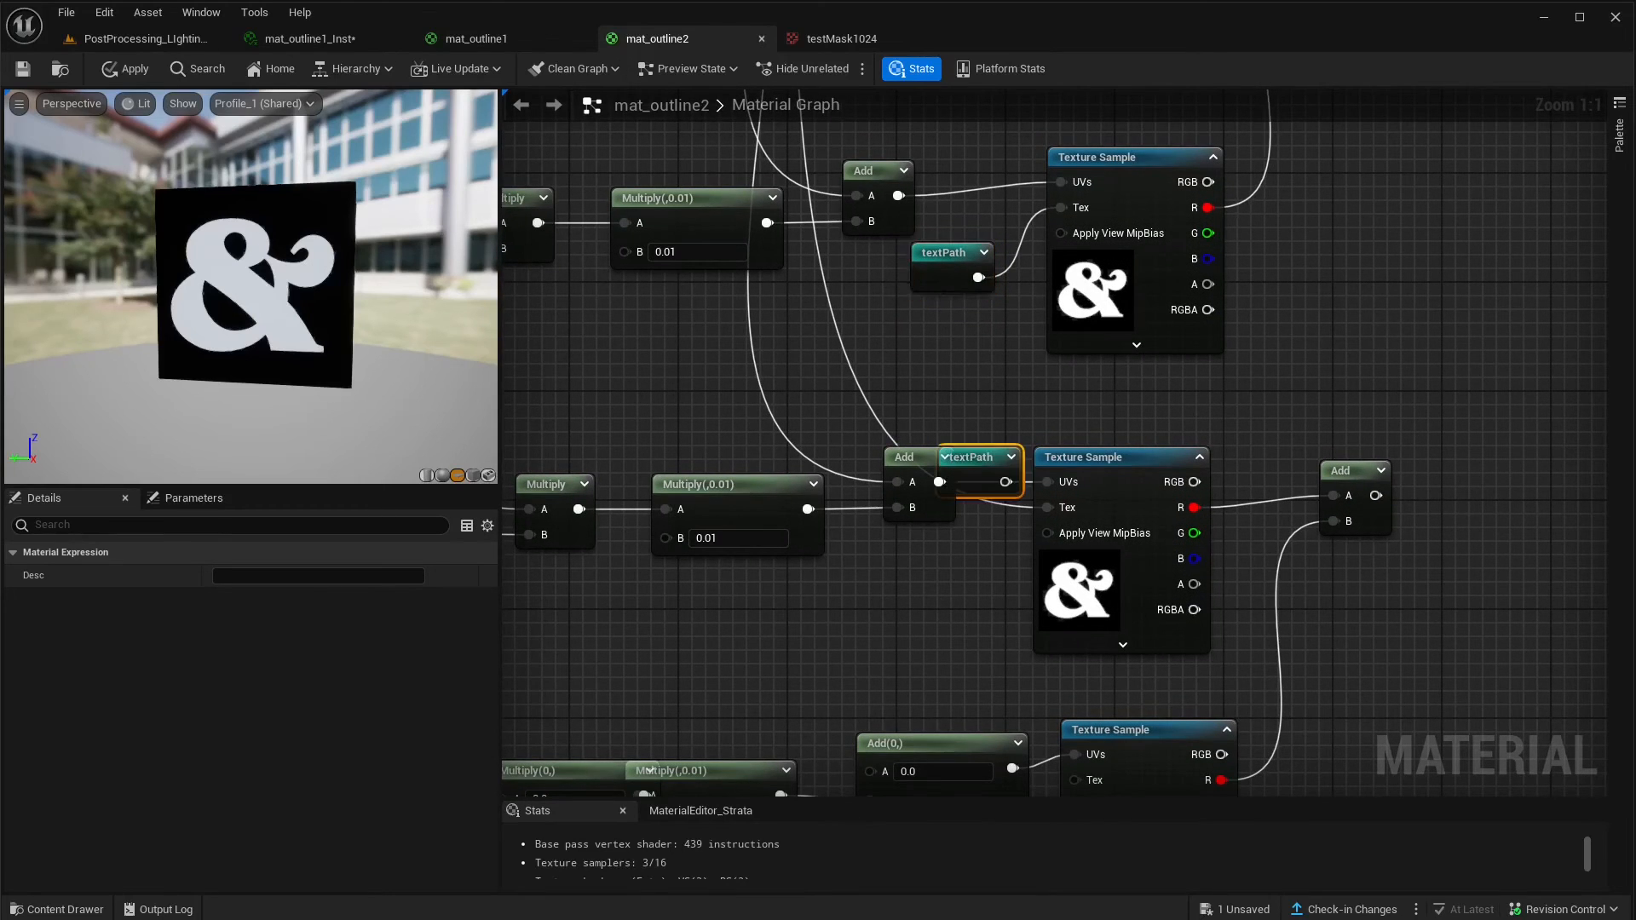
{"action": "key", "text": "ctrl+d"}
{"action": "left_click_drag", "start_coordinate": [965, 591], "coordinate": [1048, 508]}
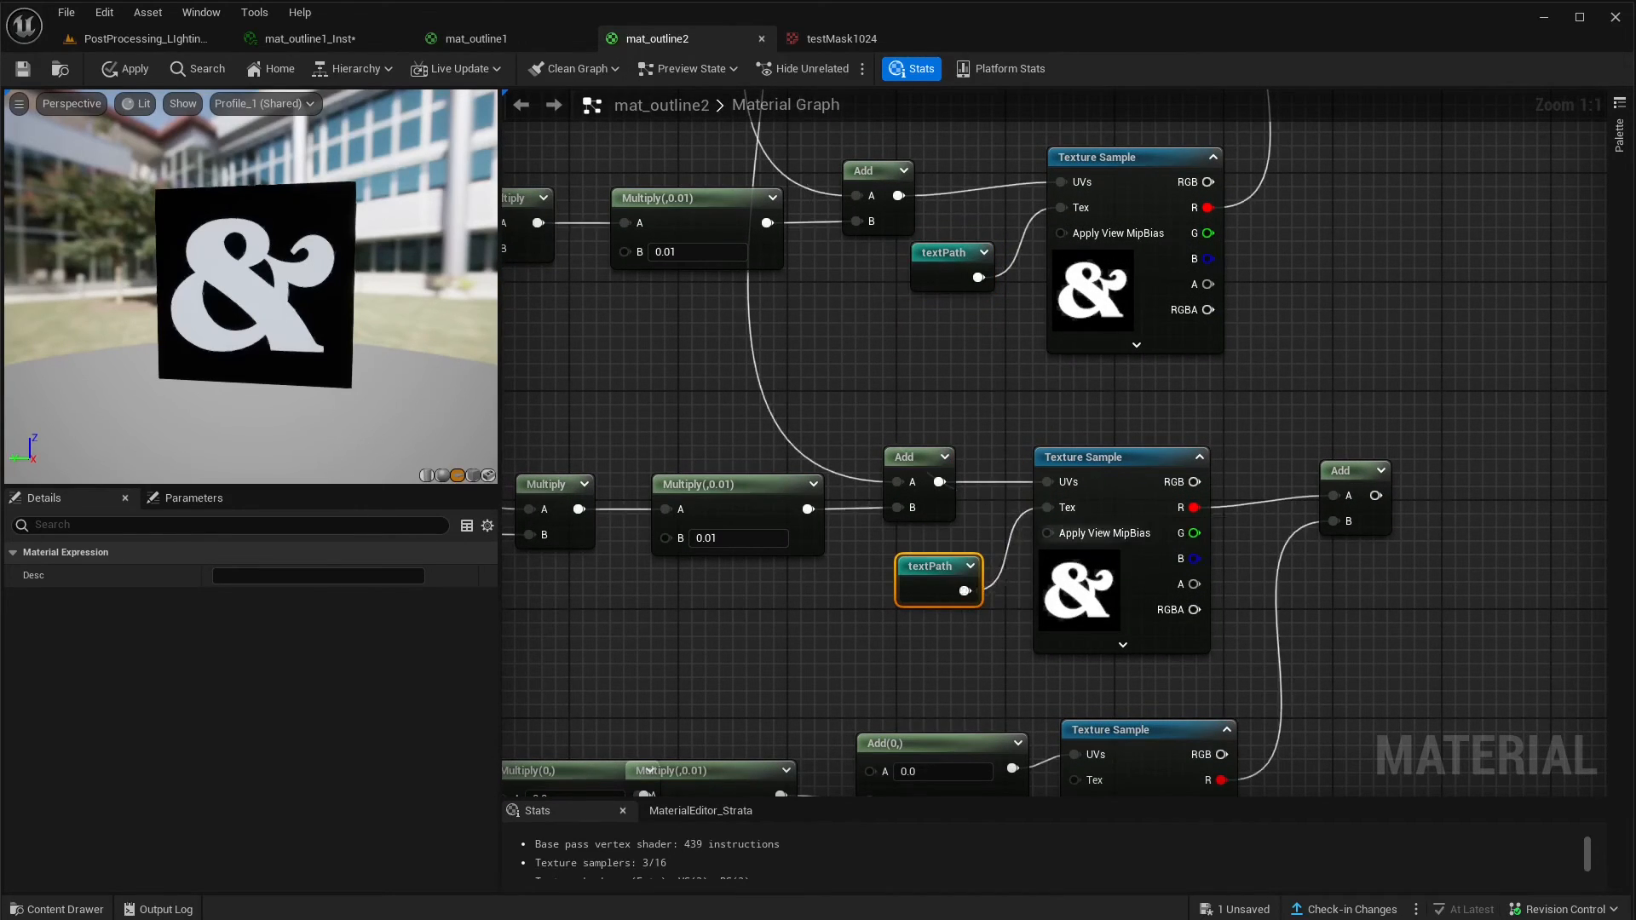
- Duplicate the textPath reroute for the fourth offset branch and connect it to the empty Texture Sample's Tex input
{"action": "right_click_drag", "start_coordinate": [650, 770], "coordinate": [667, 402]}
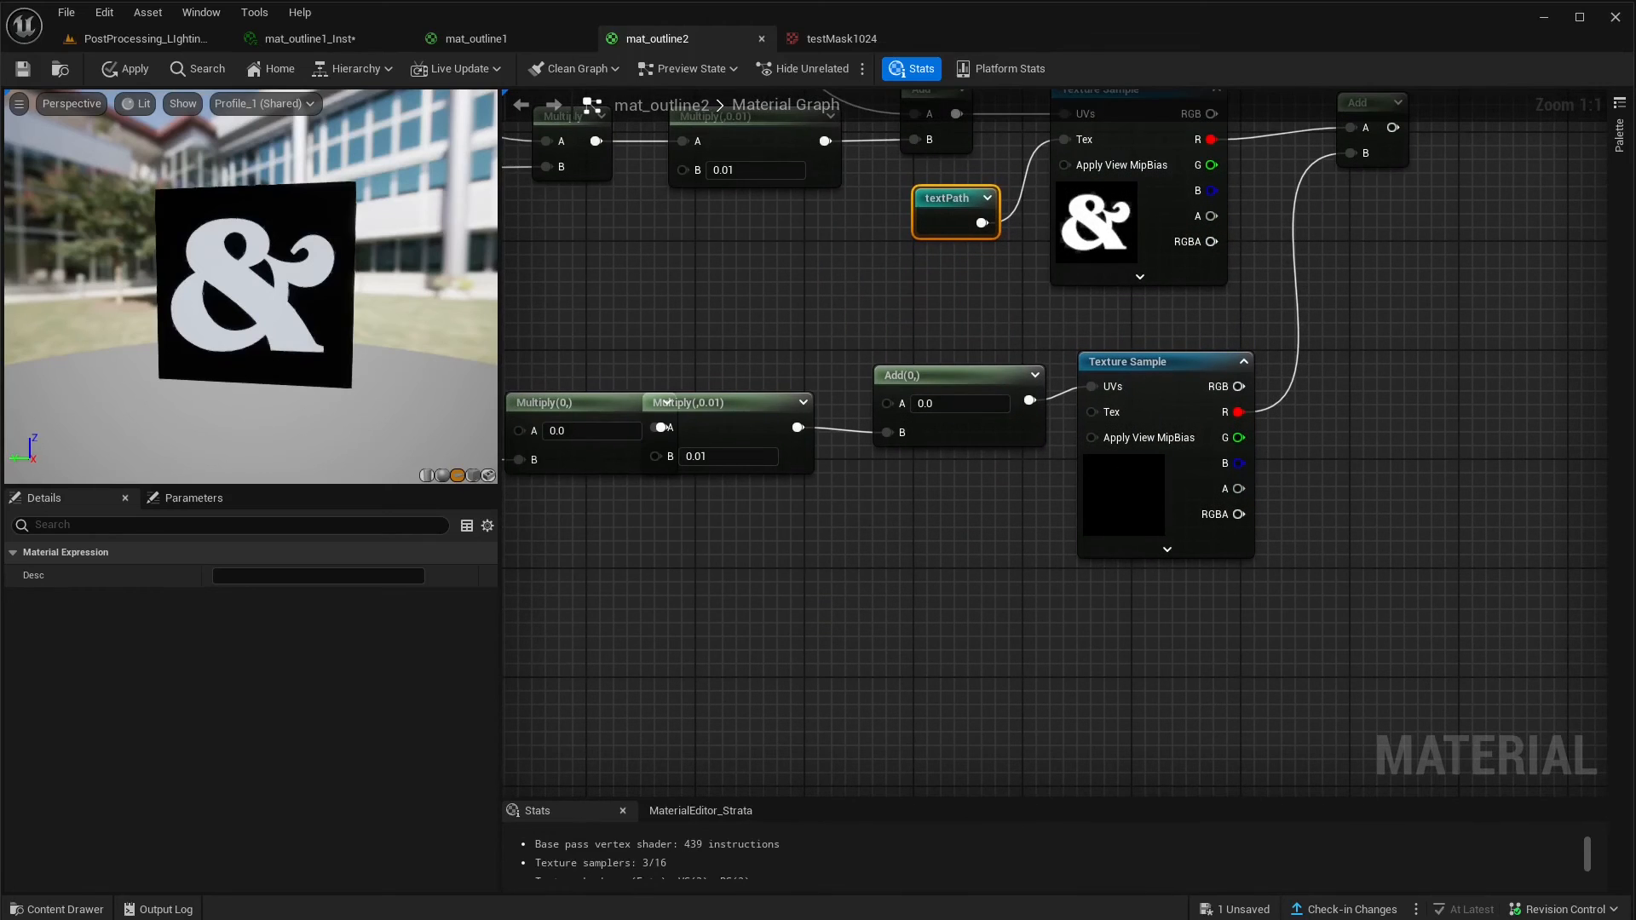
{"action": "key", "text": "ctrl+d"}
{"action": "left_click_drag", "start_coordinate": [947, 512], "coordinate": [1091, 414]}
{"action": "scroll", "coordinate": [964, 427], "scroll_direction": "down", "scroll_amount": 3}
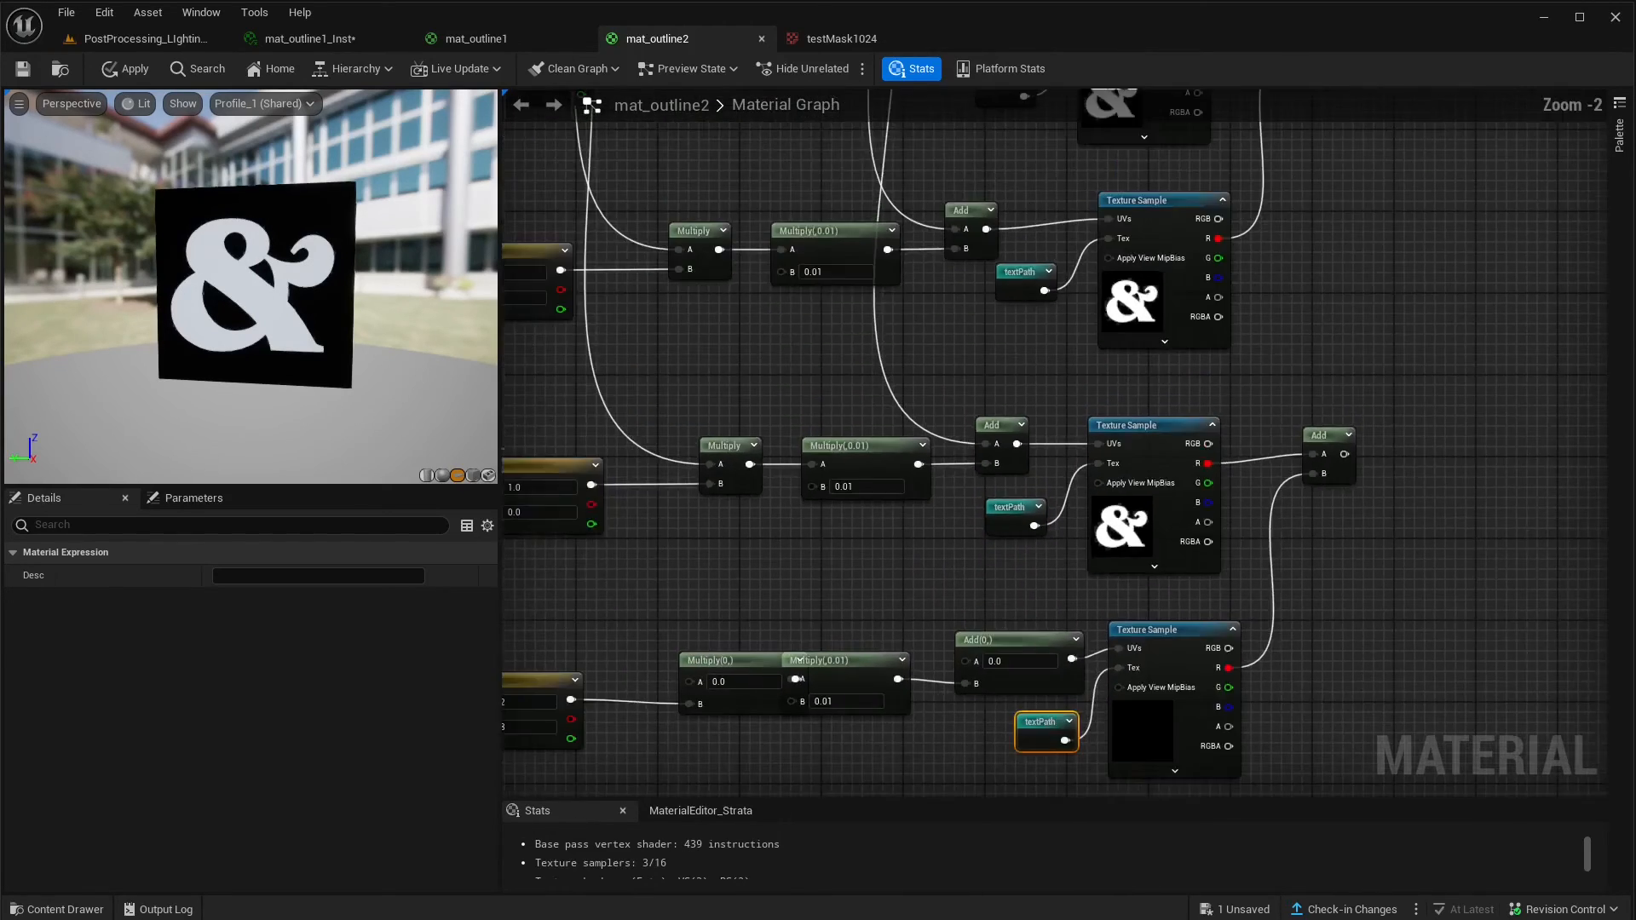
{"action": "scroll", "coordinate": [964, 427], "scroll_direction": "down", "scroll_amount": 1}
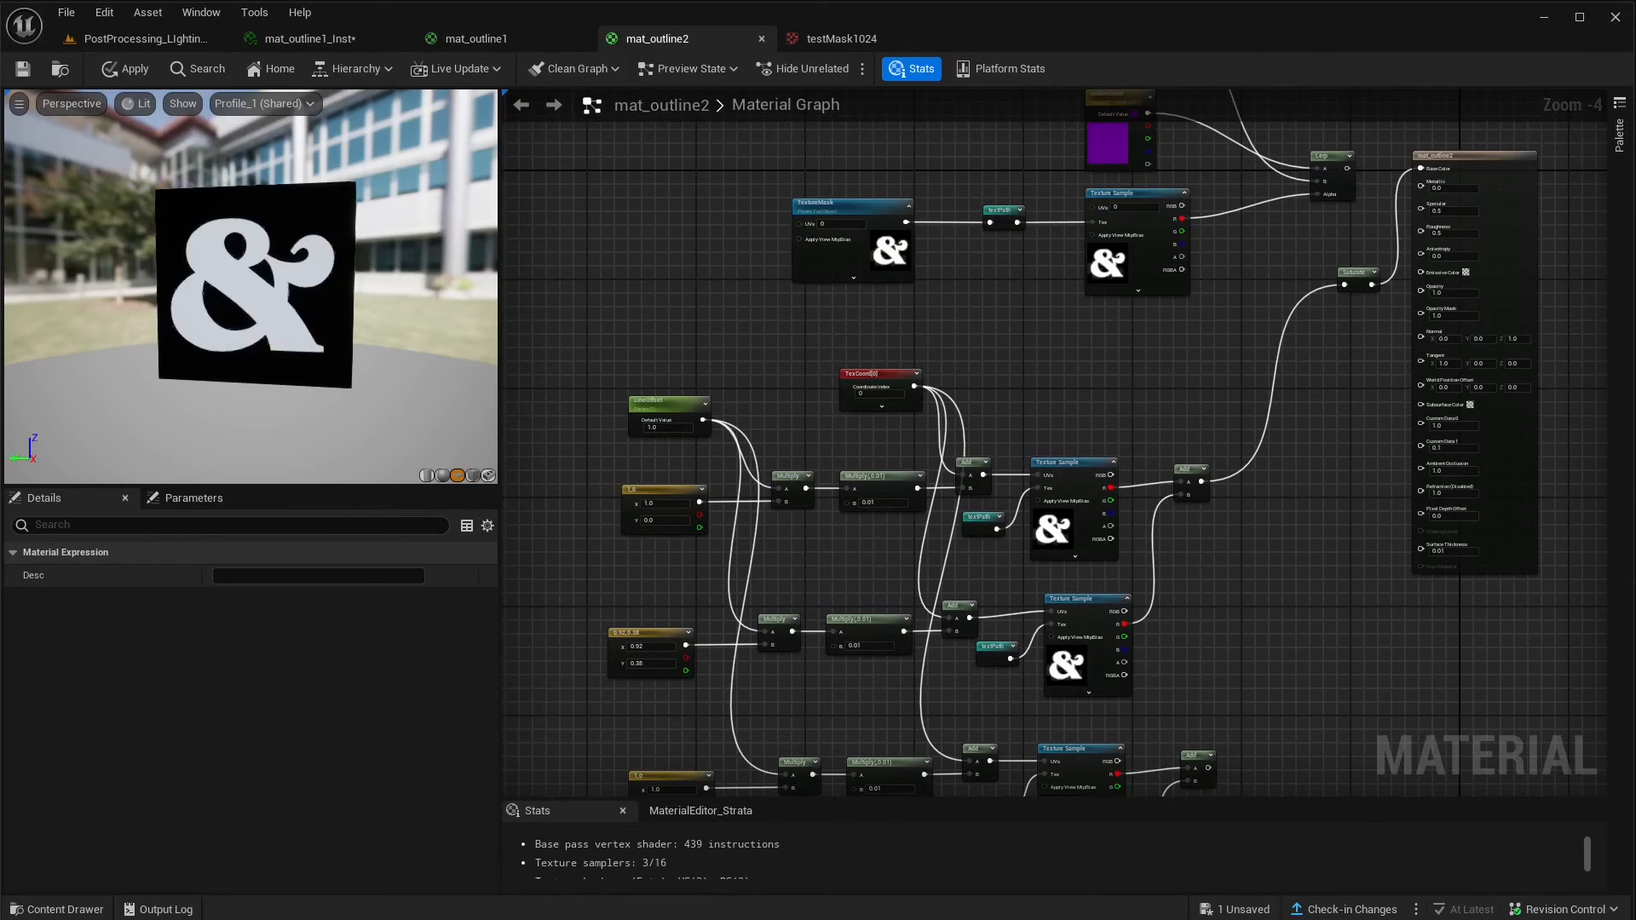
- Examine how the TexCoord and LineOffset nodes feed the offset mask branches and which Add nodes sum each branch pair
{"action": "scroll", "coordinate": [959, 341], "scroll_direction": "up", "scroll_amount": 2}
{"action": "left_click", "coordinate": [840, 427]}
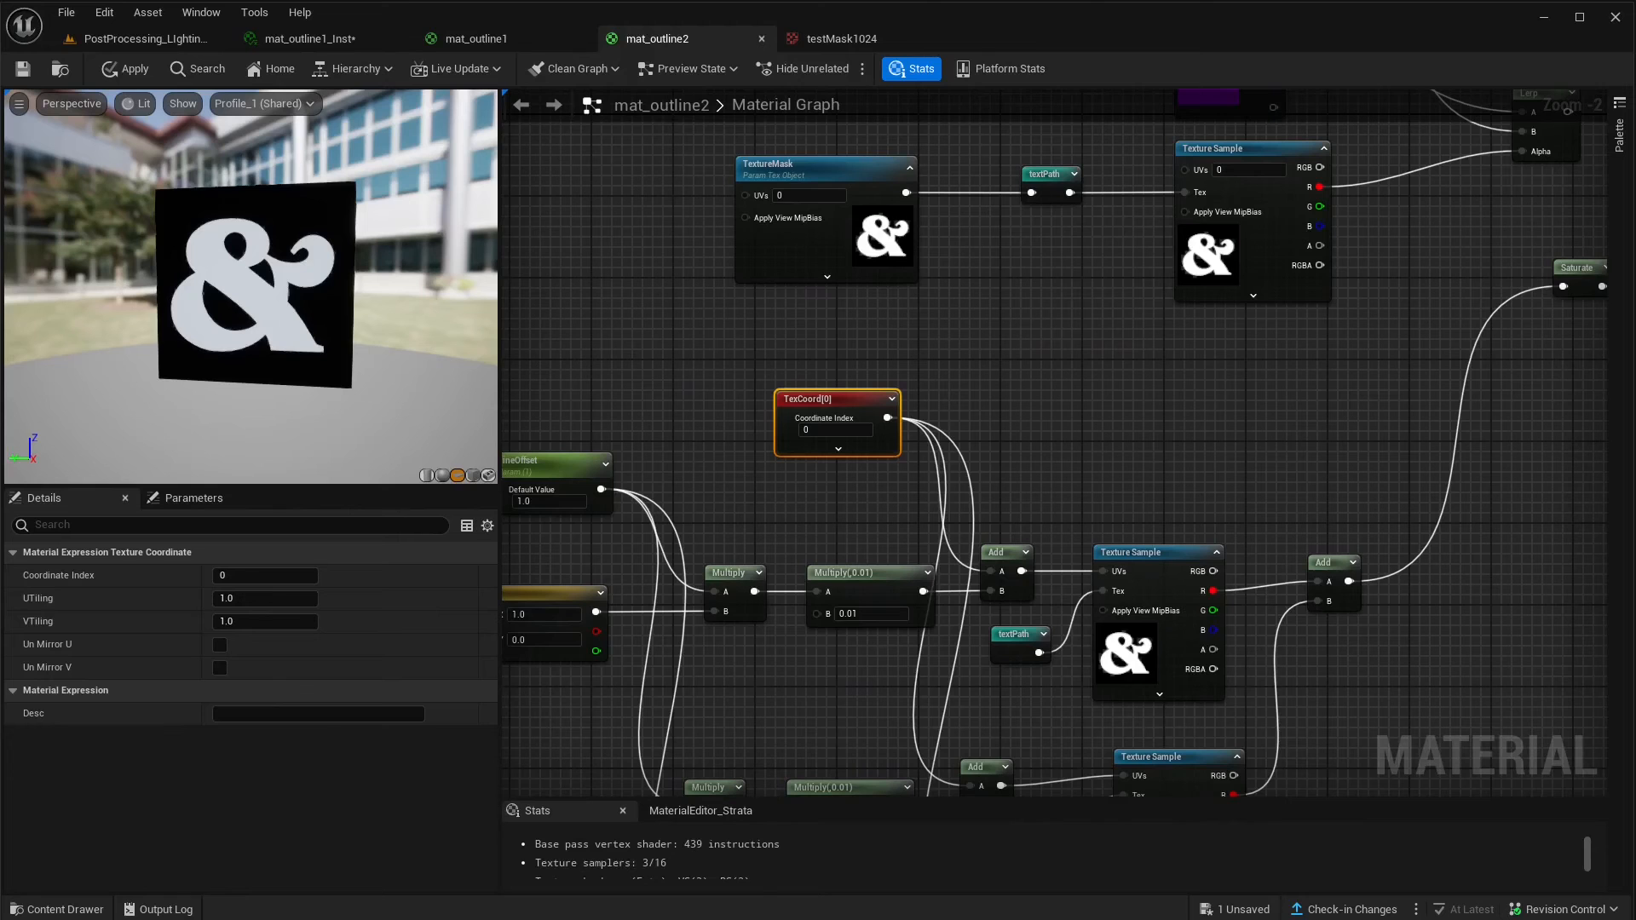
{"action": "right_click_drag", "start_coordinate": [724, 367], "coordinate": [971, 338]}
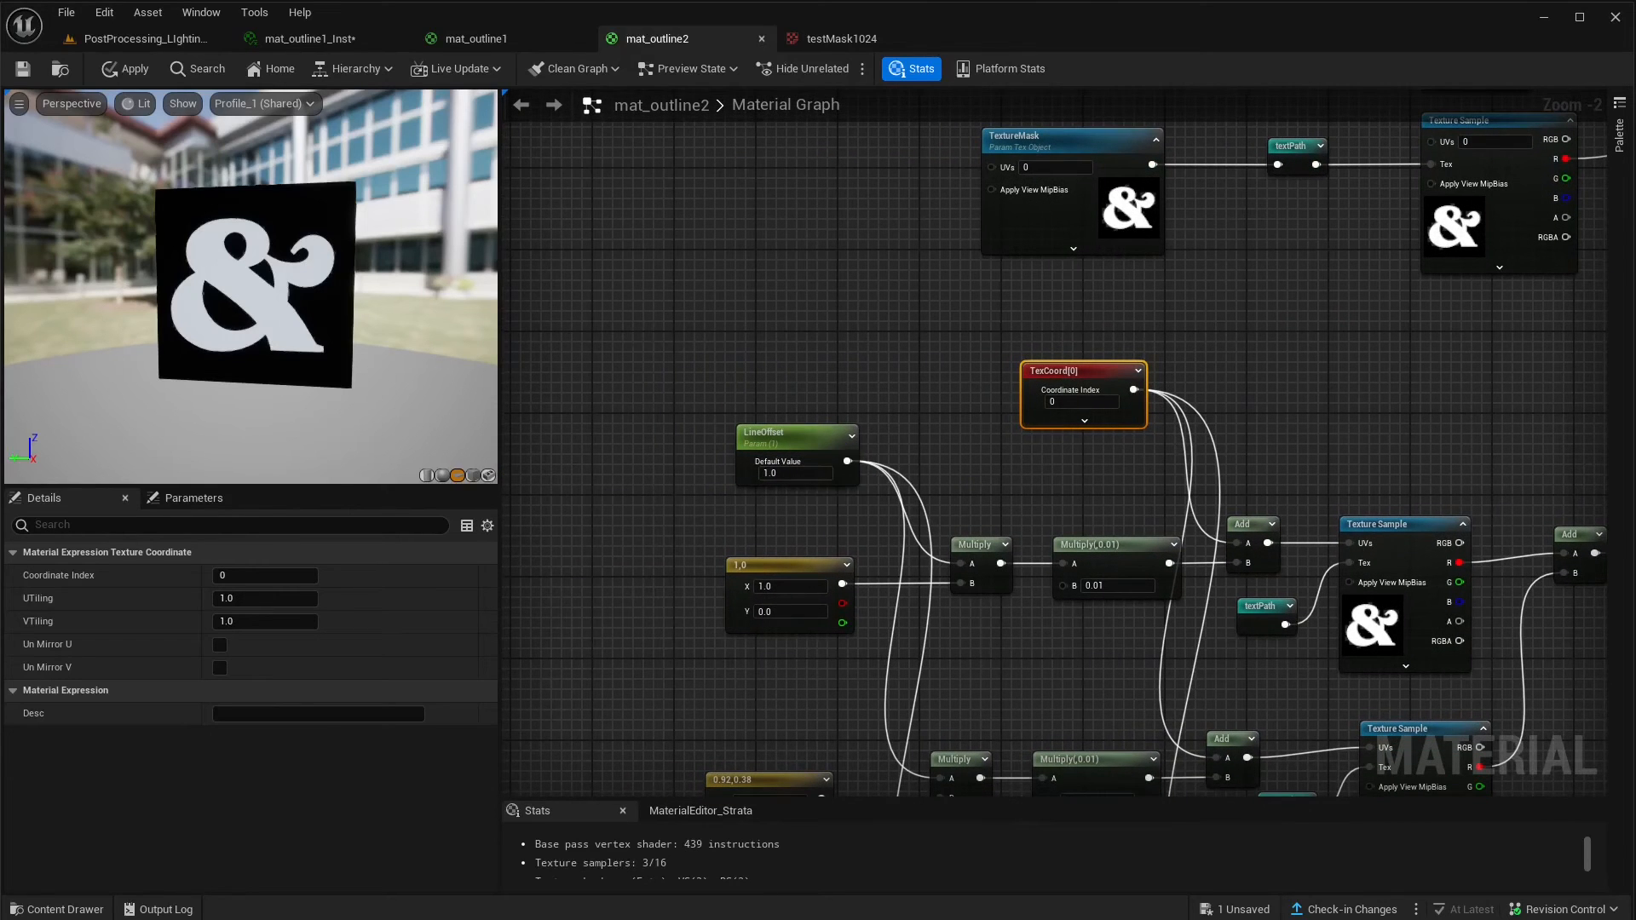
{"action": "right_click_drag", "start_coordinate": [1050, 607], "coordinate": [895, 414]}
{"action": "scroll", "coordinate": [943, 662], "scroll_direction": "down", "scroll_amount": 2}
{"action": "right_click_drag", "start_coordinate": [942, 662], "coordinate": [780, 444]}
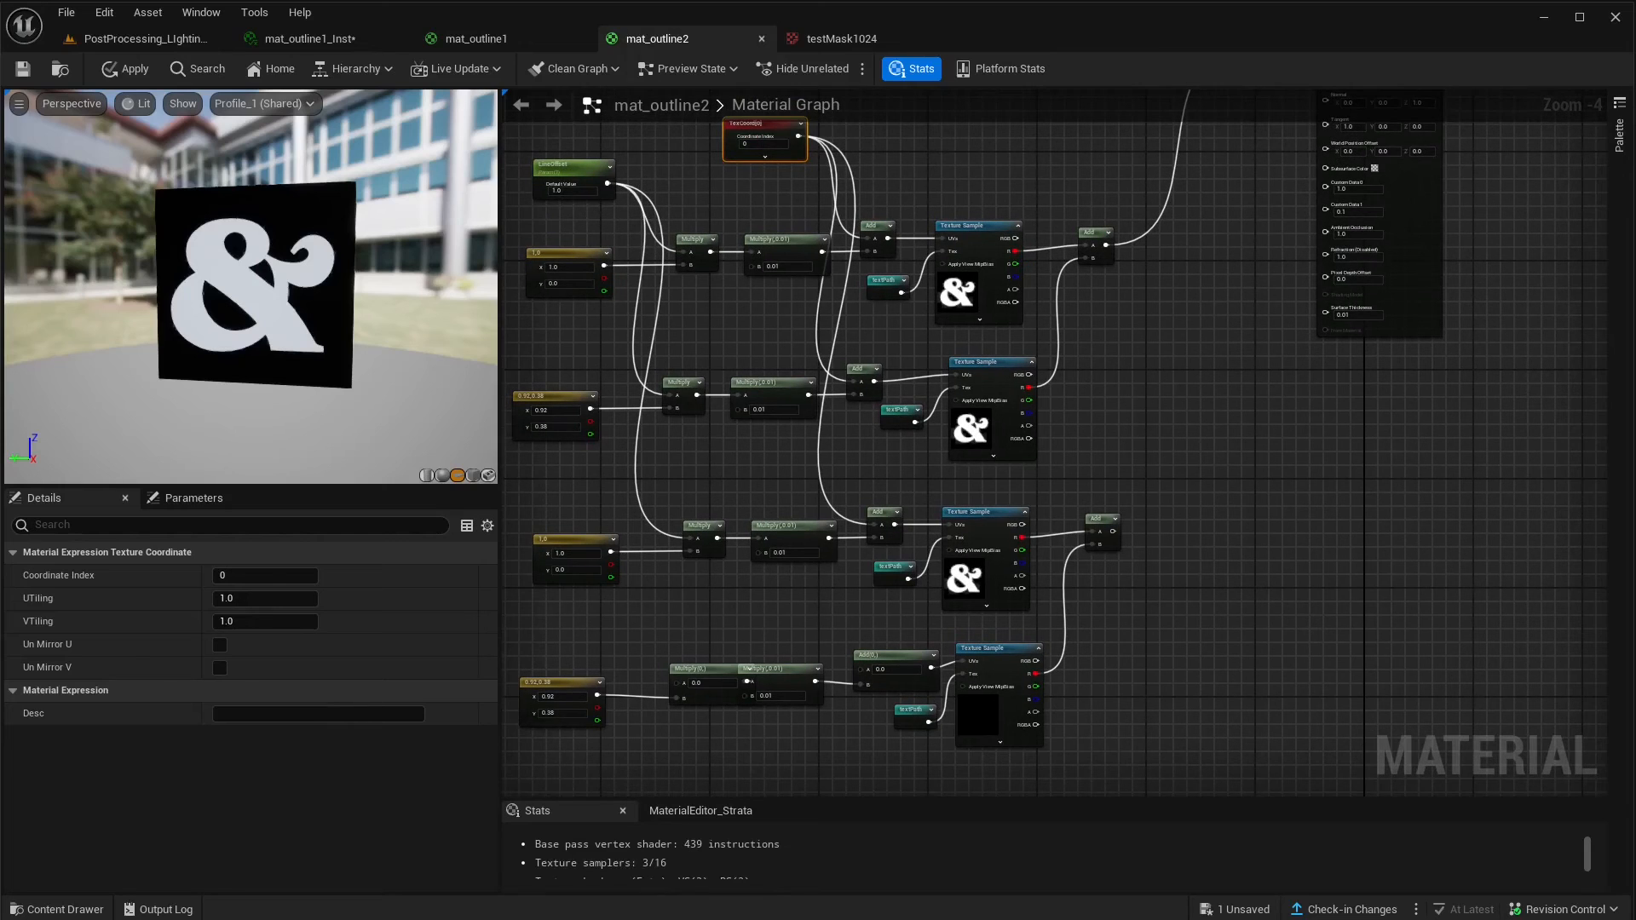
{"action": "right_click_drag", "start_coordinate": [749, 670], "coordinate": [807, 602]}
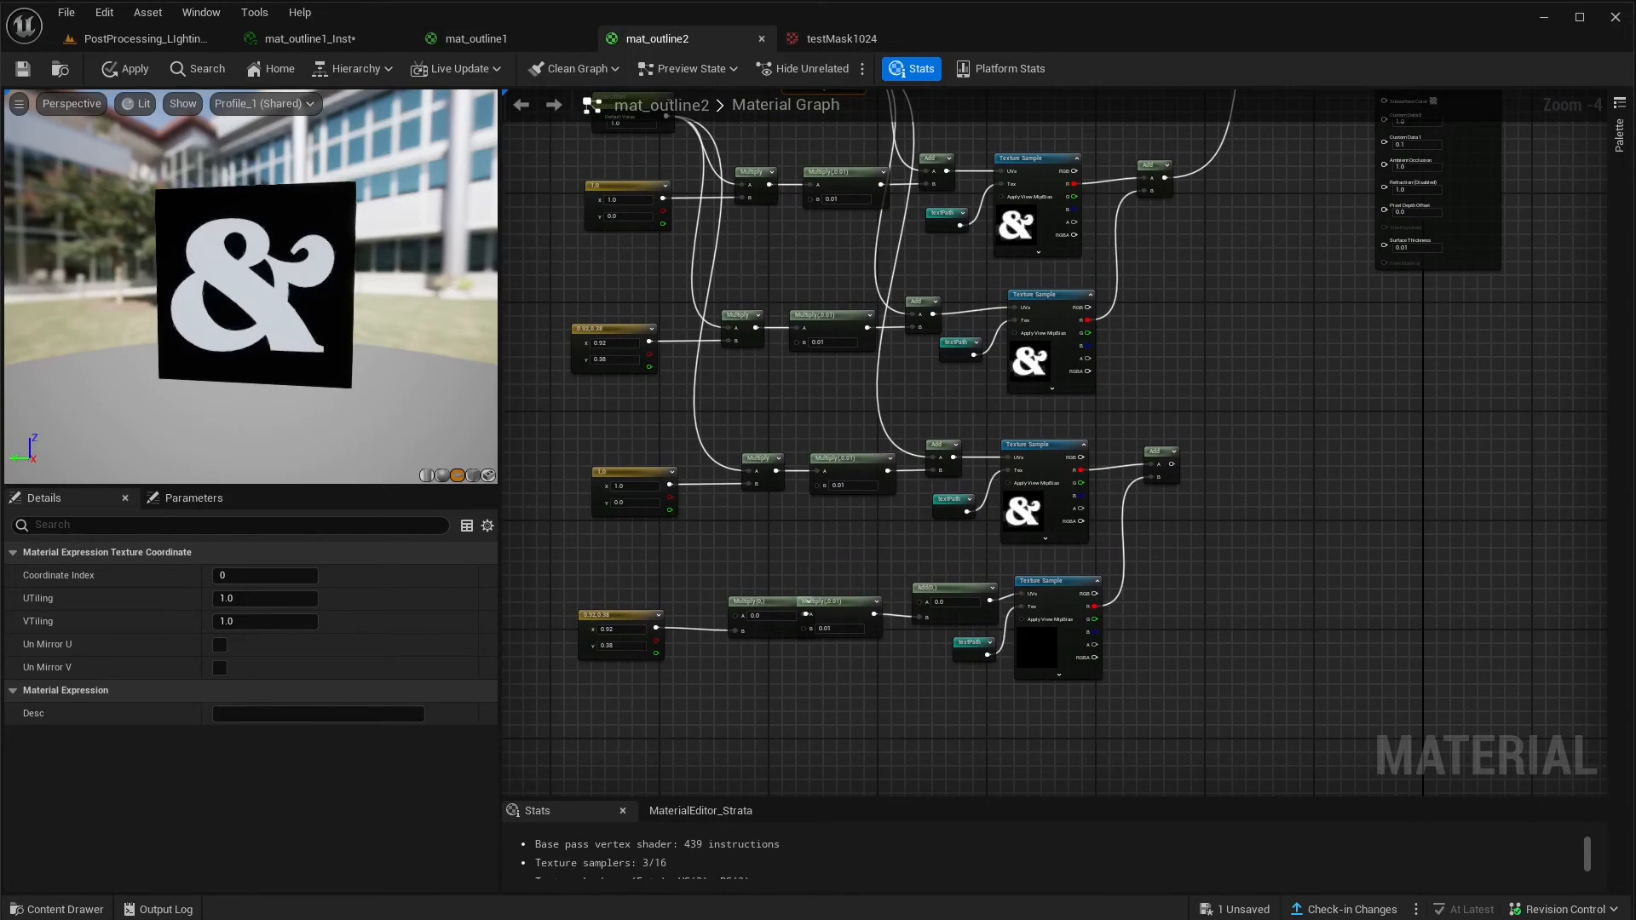
{"action": "right_click_drag", "start_coordinate": [1205, 464], "coordinate": [988, 633]}
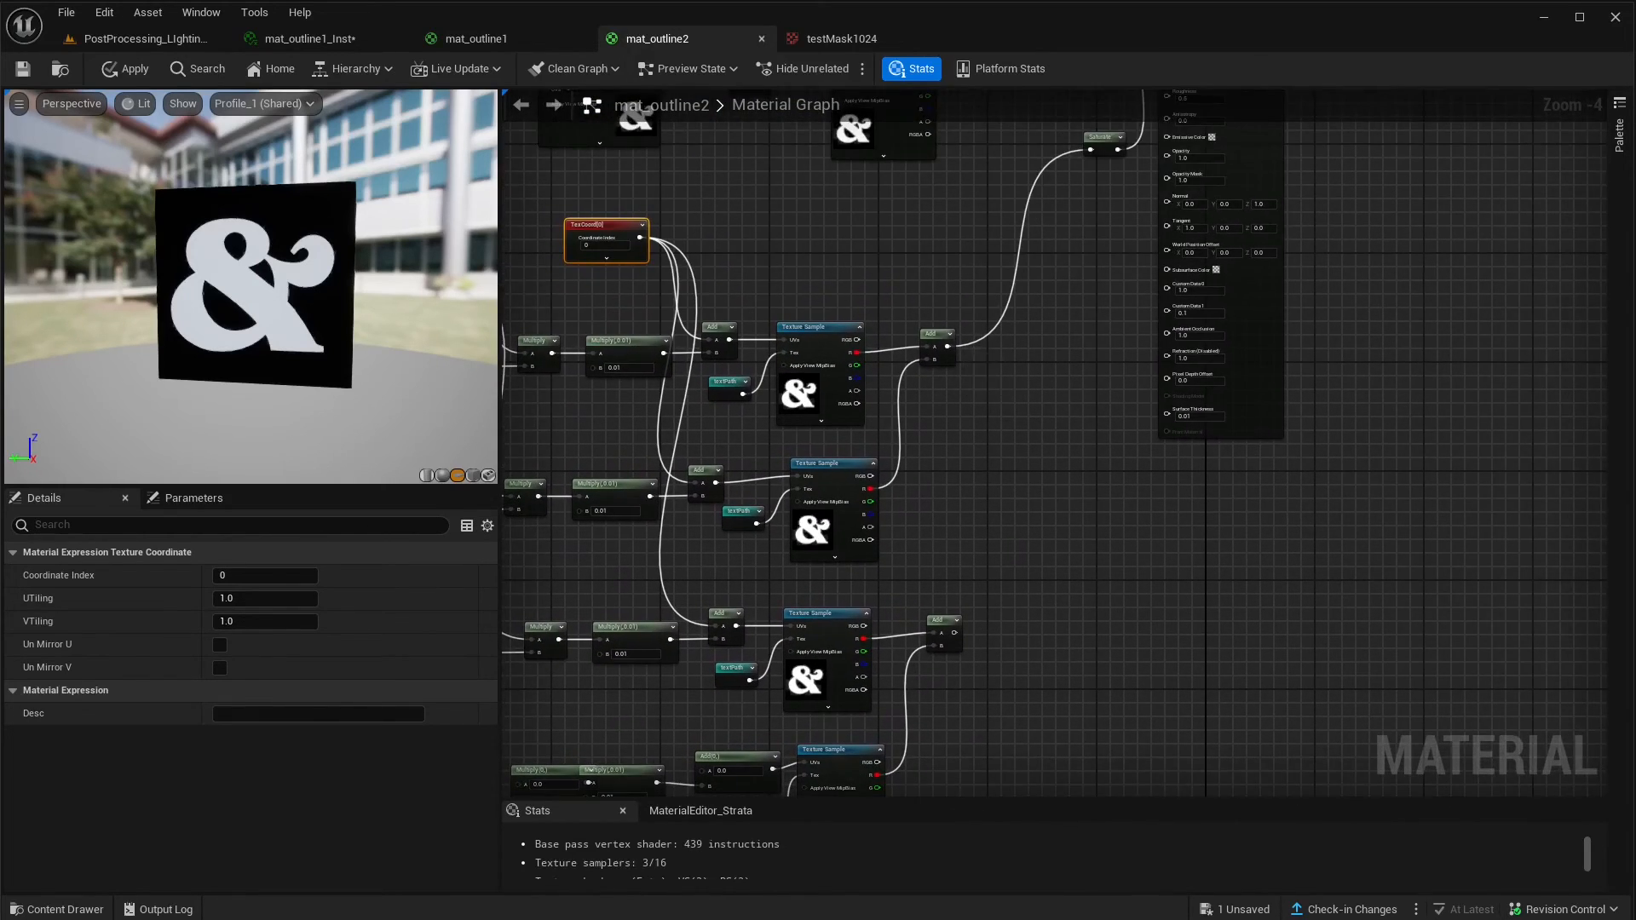
- Create an Add node that combines the Add results of the upper and lower branch pairs, and connect its output to Saturate
{"action": "right_click_drag", "start_coordinate": [1000, 526], "coordinate": [972, 529]}
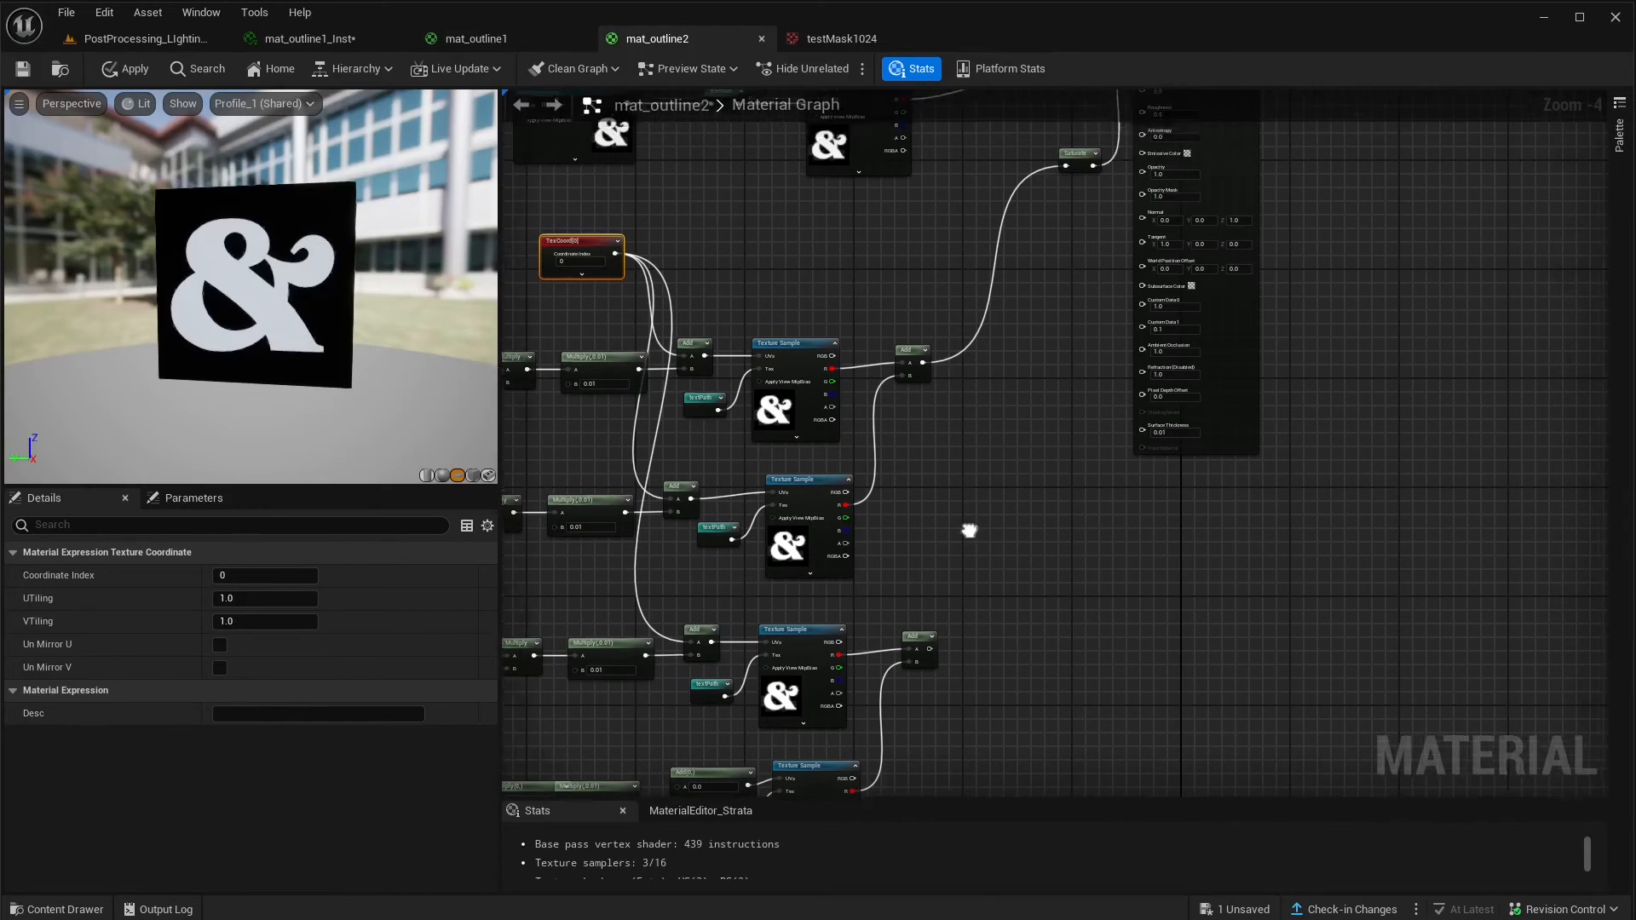
{"action": "left_click_drag", "start_coordinate": [920, 349], "coordinate": [977, 365]}
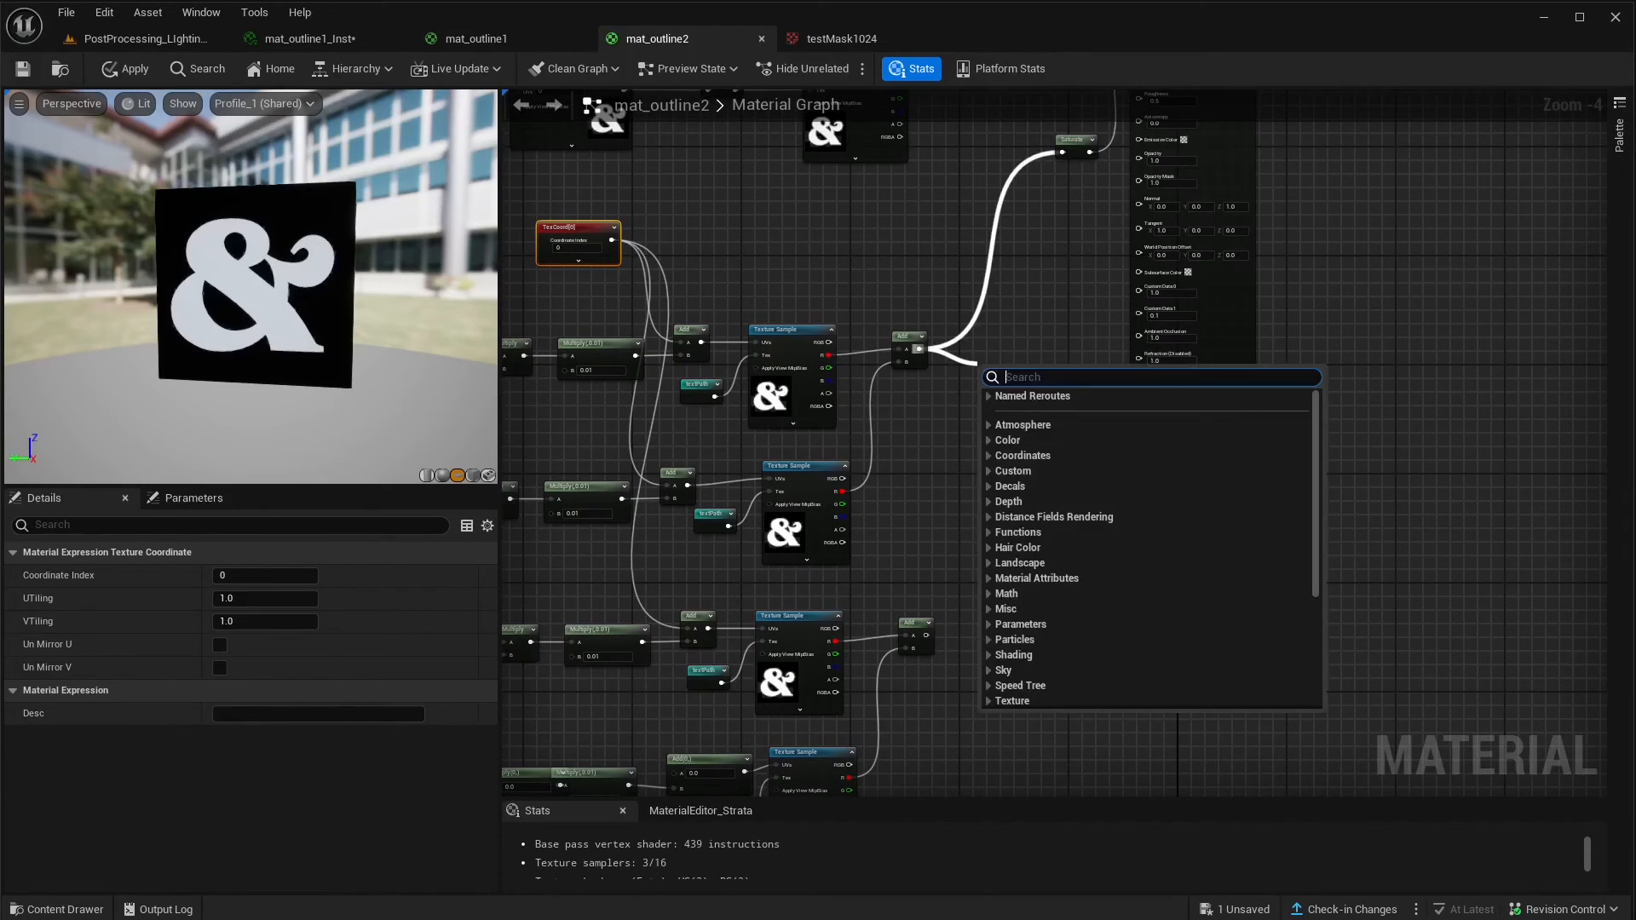
{"action": "type", "text": "add"}
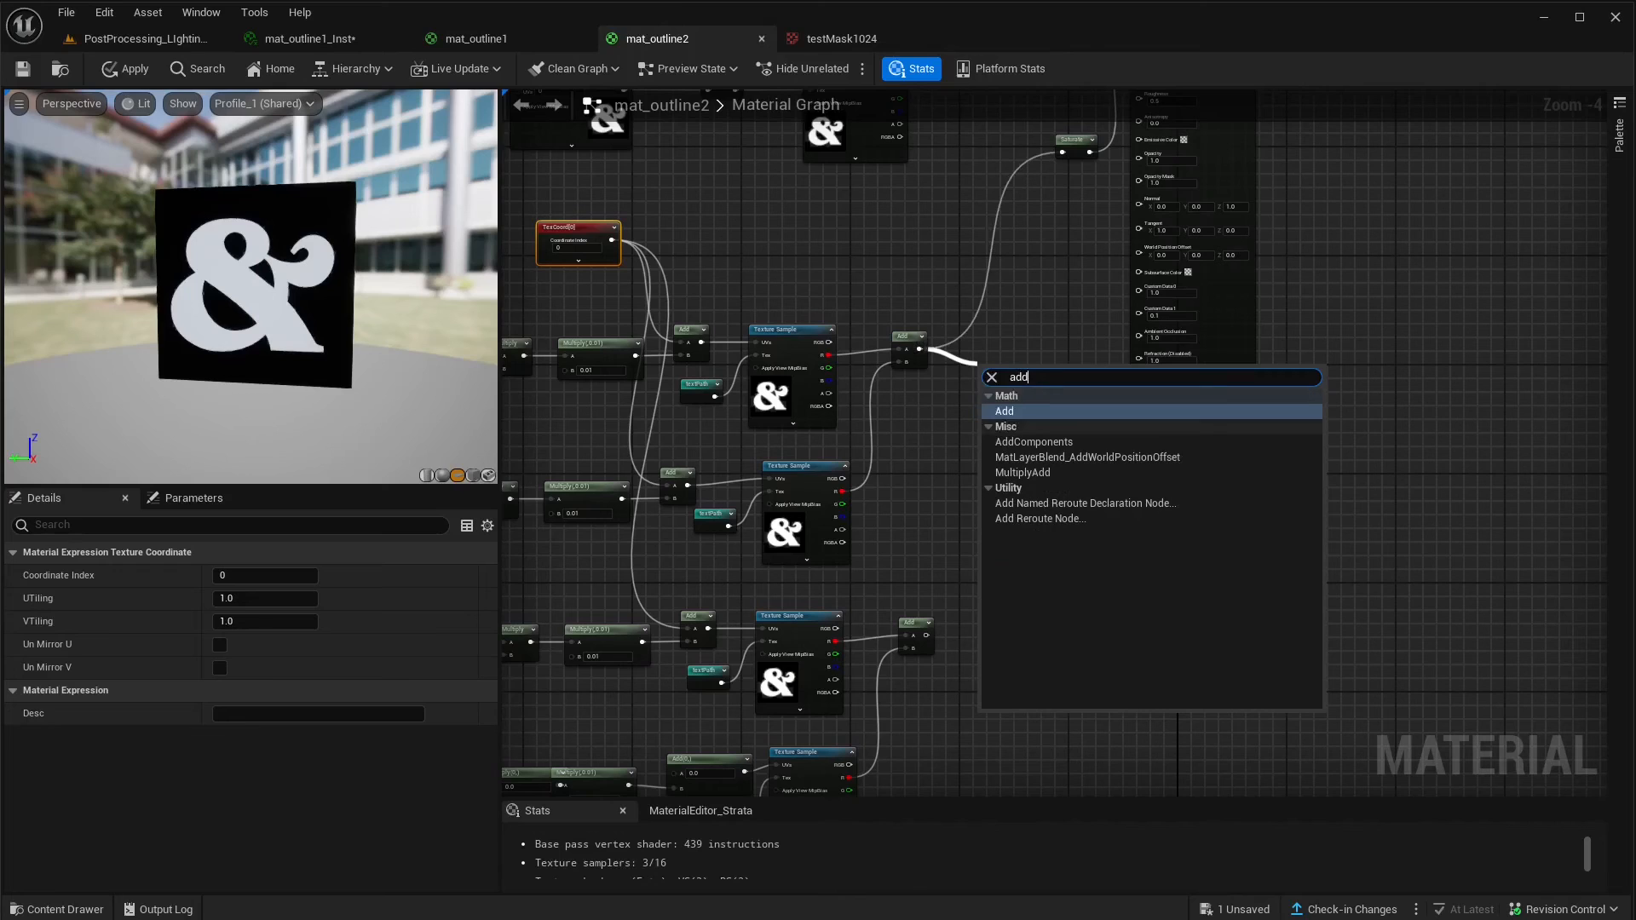
{"action": "key", "text": "Return"}
{"action": "left_click_drag", "start_coordinate": [927, 636], "coordinate": [993, 338]}
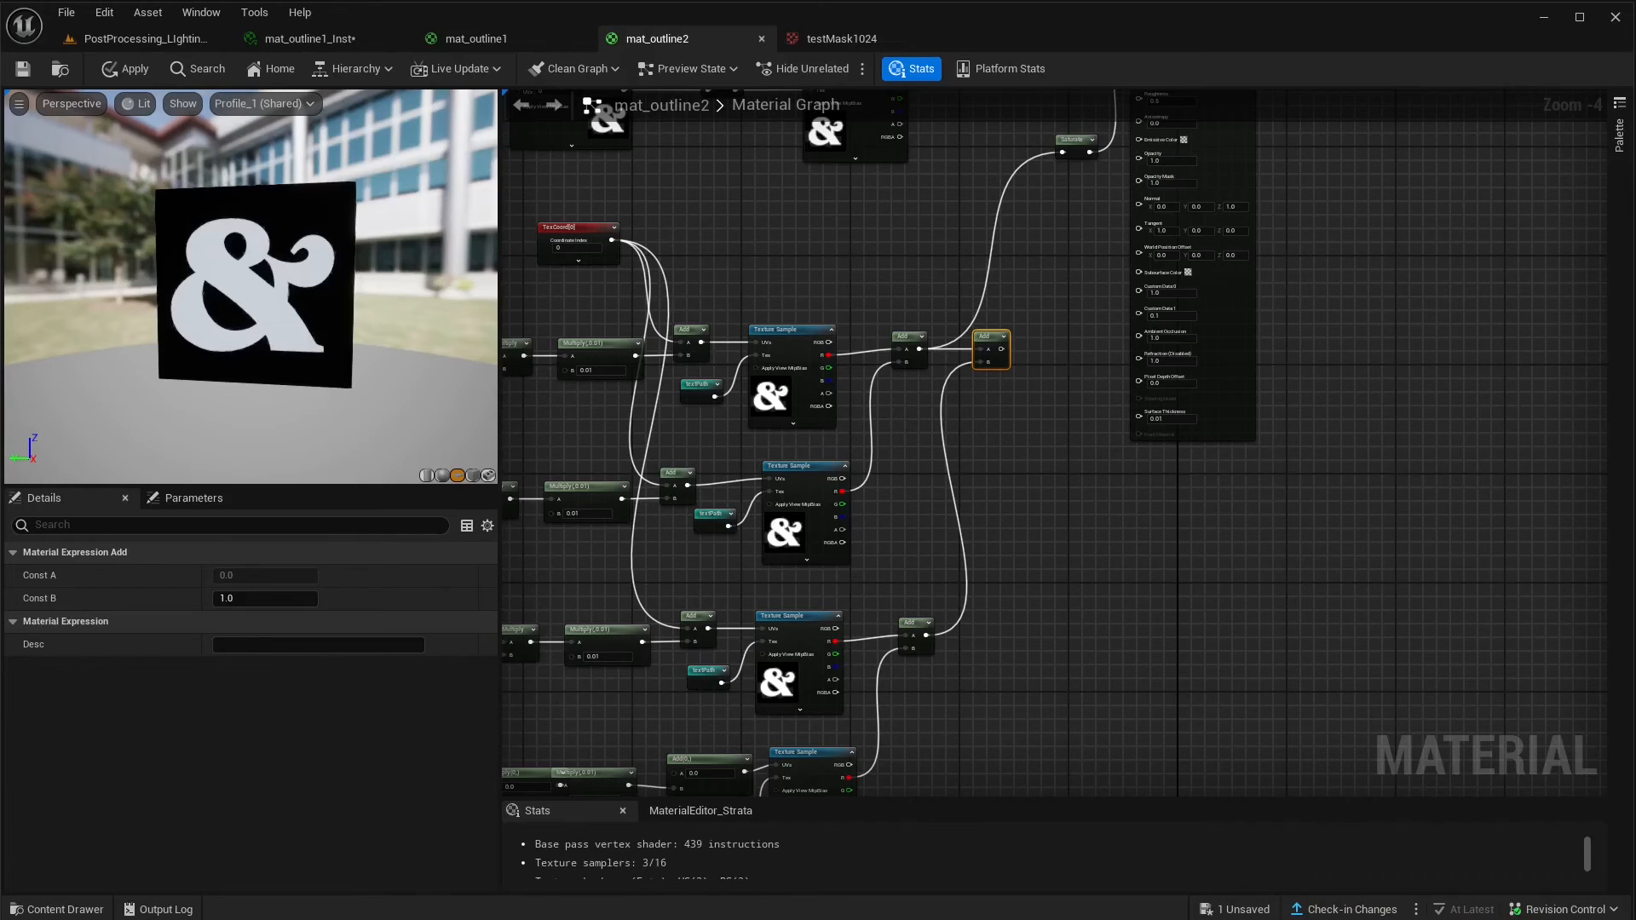
{"action": "right_click_drag", "start_coordinate": [1048, 392], "coordinate": [1061, 554]}
{"action": "left_click_drag", "start_coordinate": [1013, 509], "coordinate": [1075, 313]}
- Examine how the offset masks' red channels pass through the chained Add nodes into Saturate and the material output
{"action": "right_click_drag", "start_coordinate": [917, 688], "coordinate": [1143, 471]}
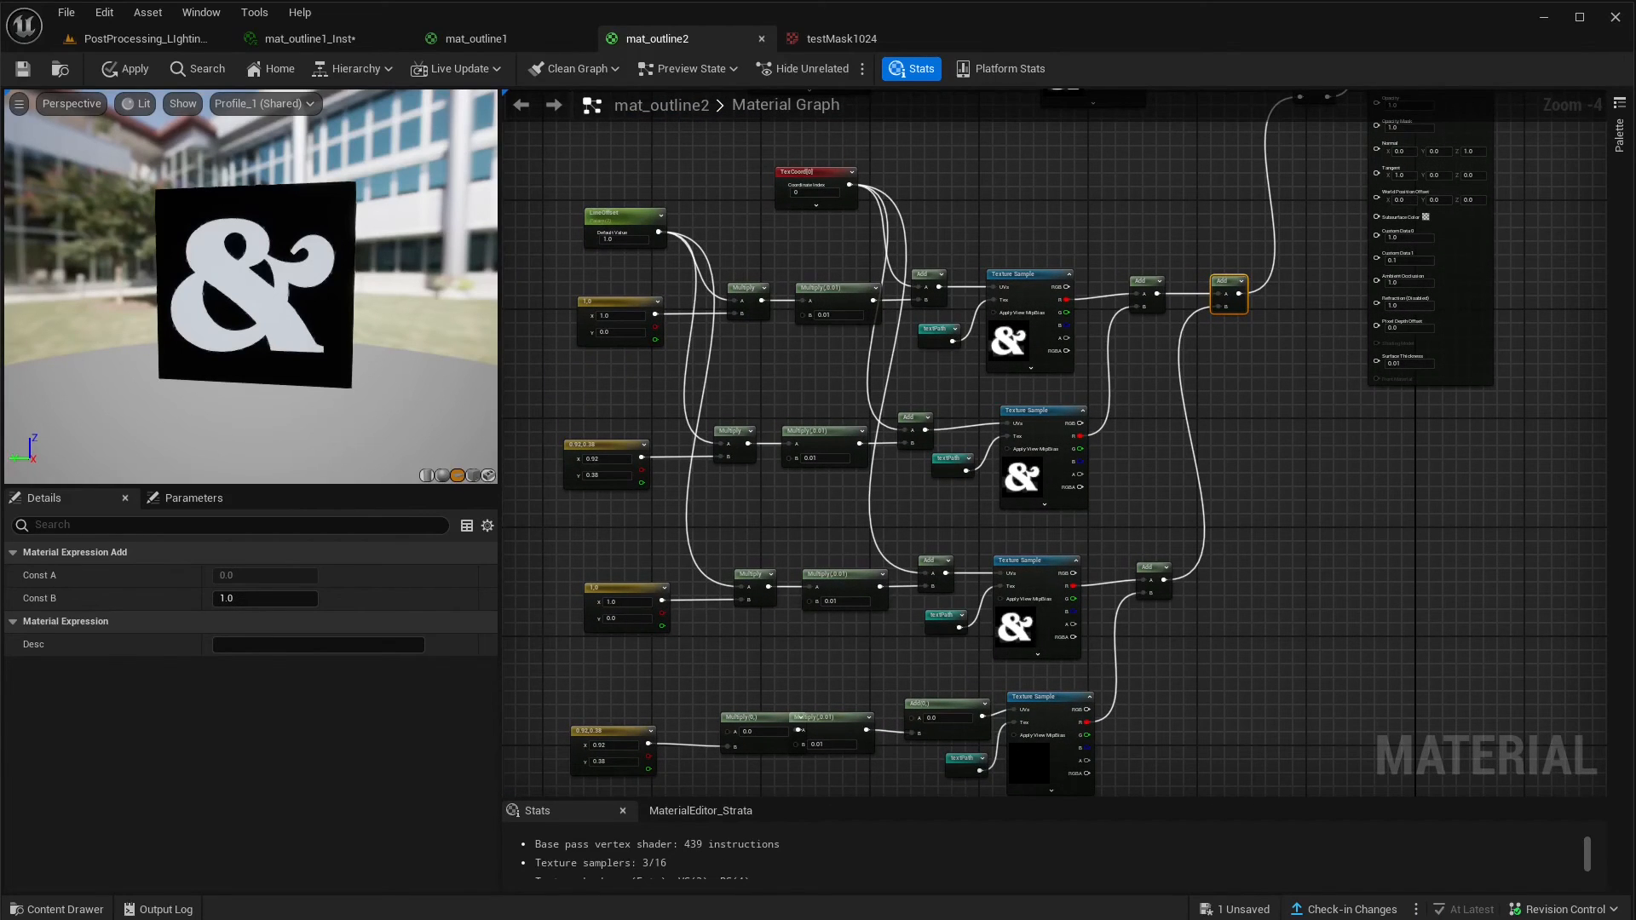
{"action": "right_click_drag", "start_coordinate": [1143, 472], "coordinate": [1070, 571]}
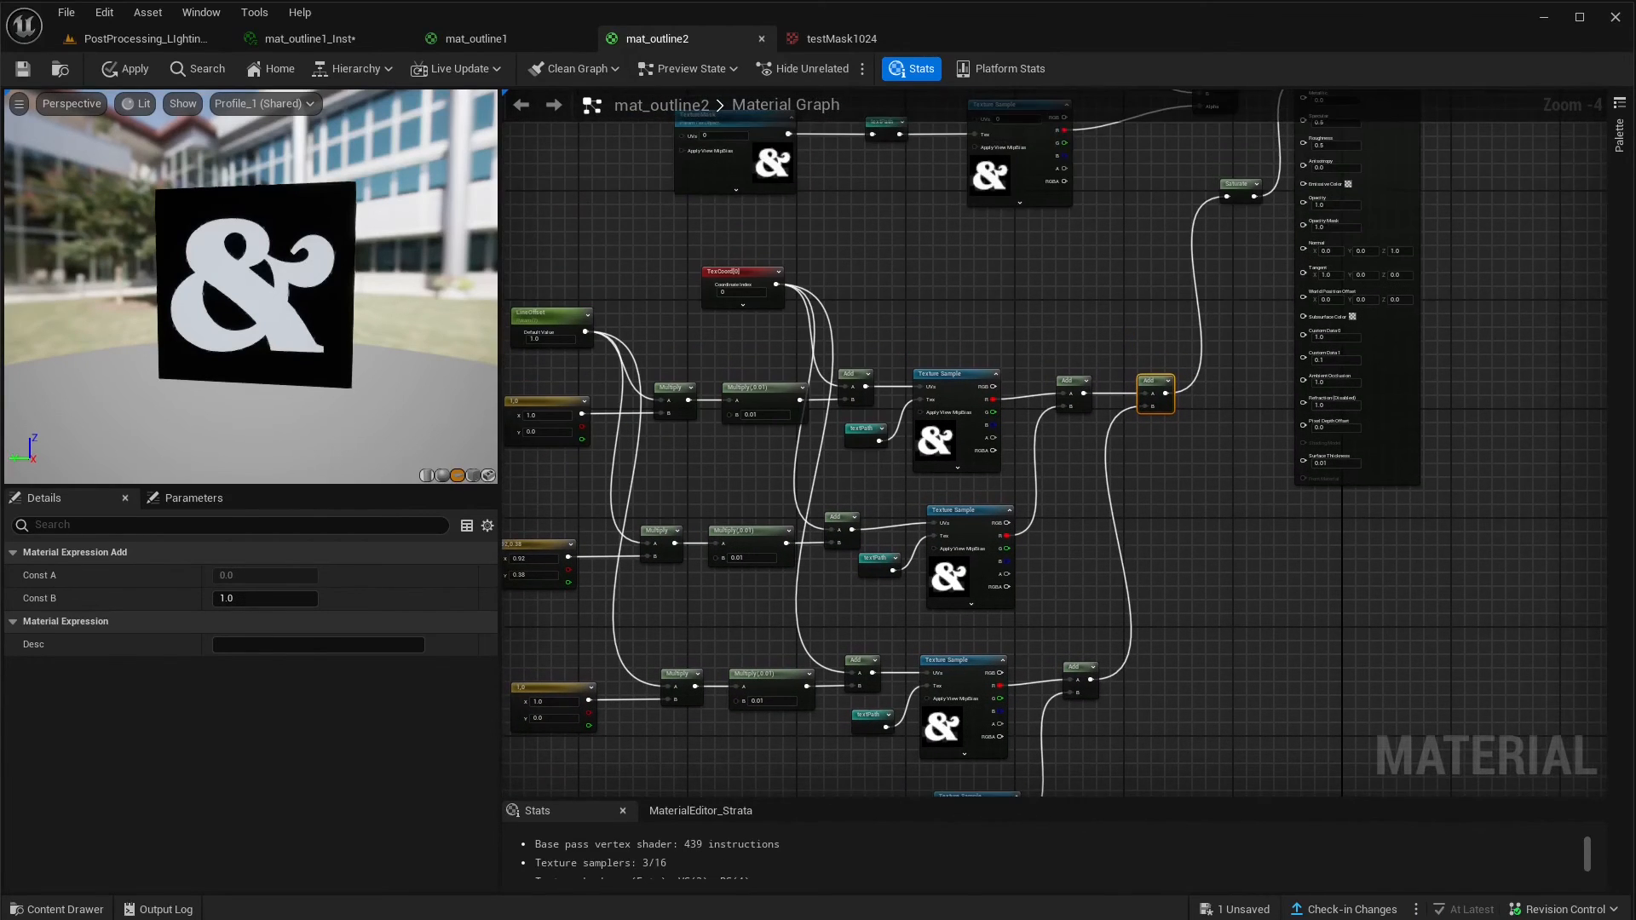
{"action": "right_click_drag", "start_coordinate": [851, 530], "coordinate": [927, 556]}
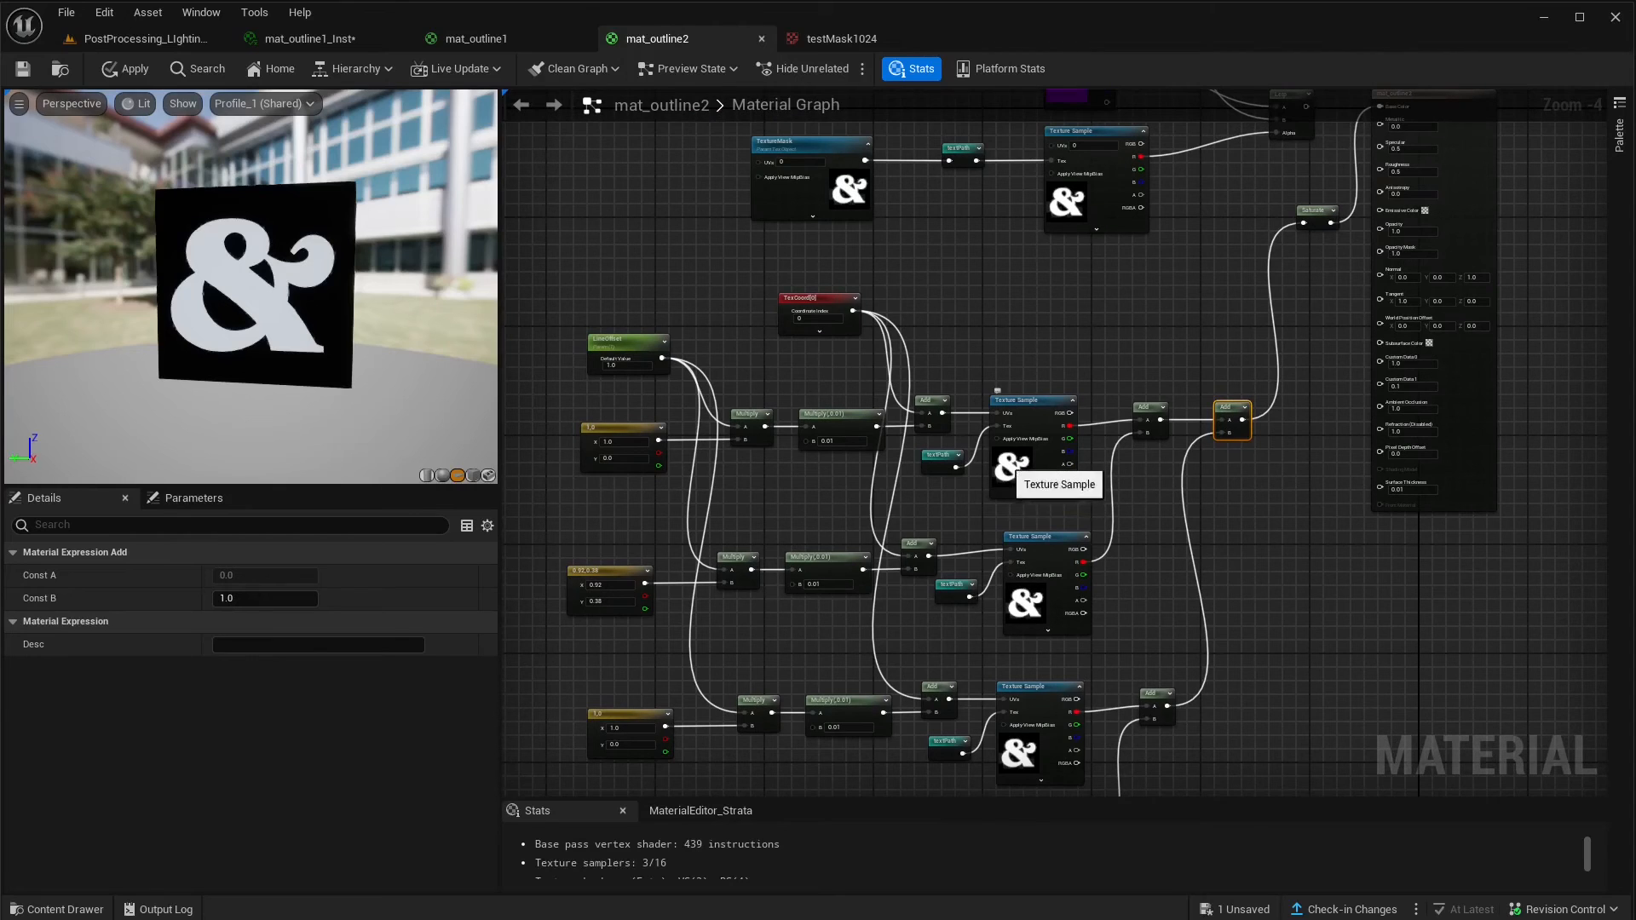
{"action": "scroll", "coordinate": [1020, 505], "scroll_direction": "up", "scroll_amount": 1}
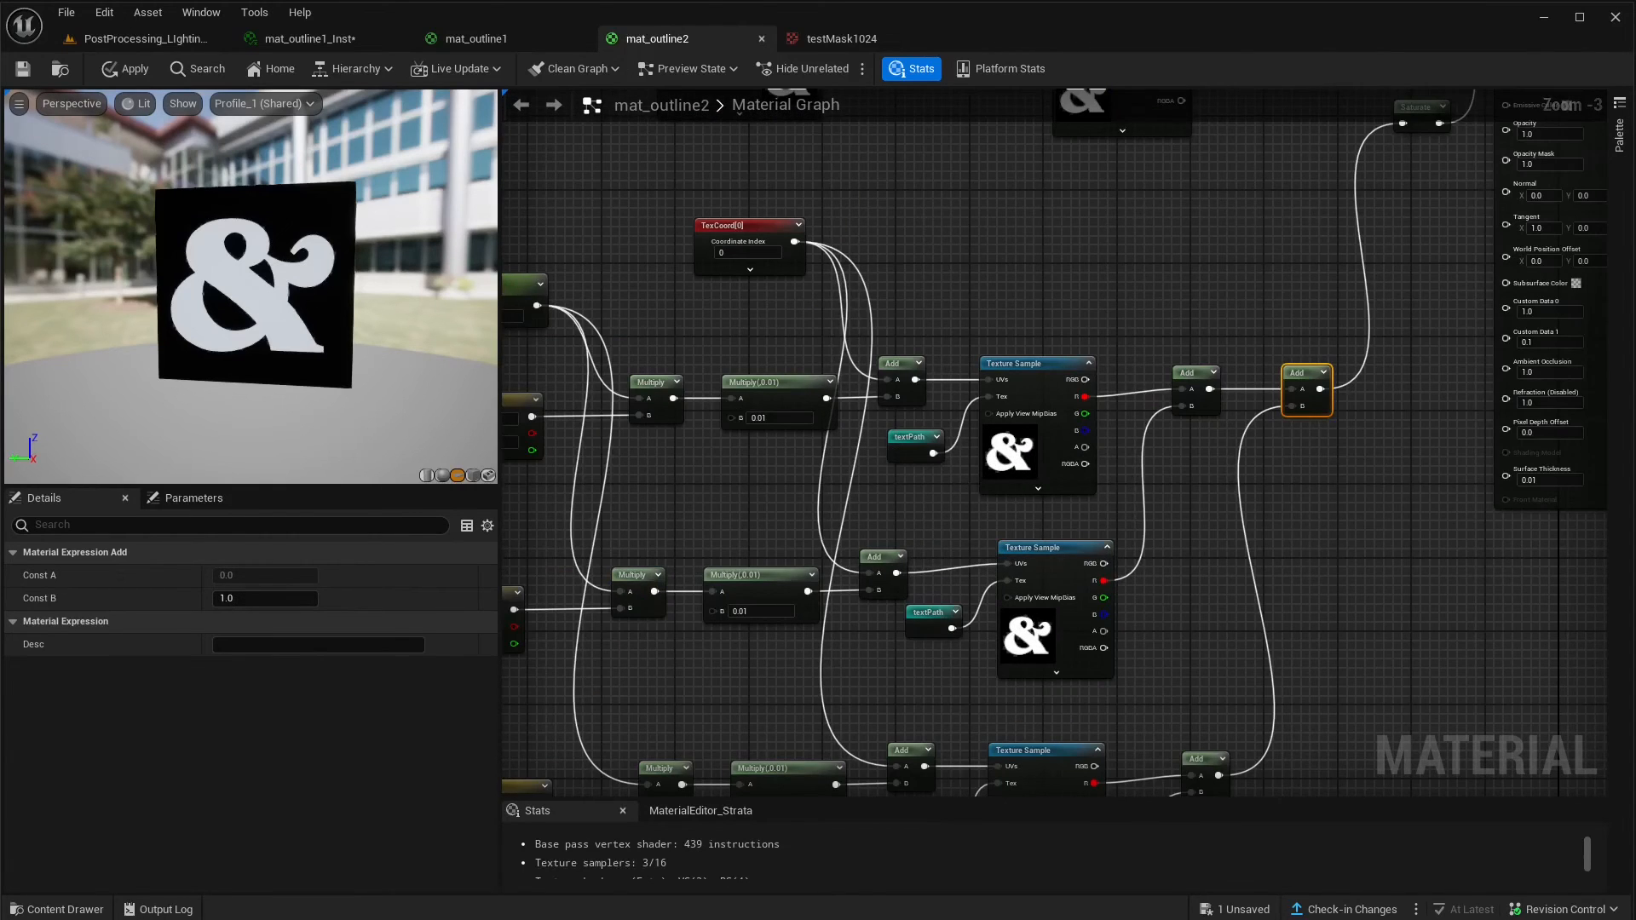
{"action": "scroll", "coordinate": [1019, 495], "scroll_direction": "up", "scroll_amount": 2}
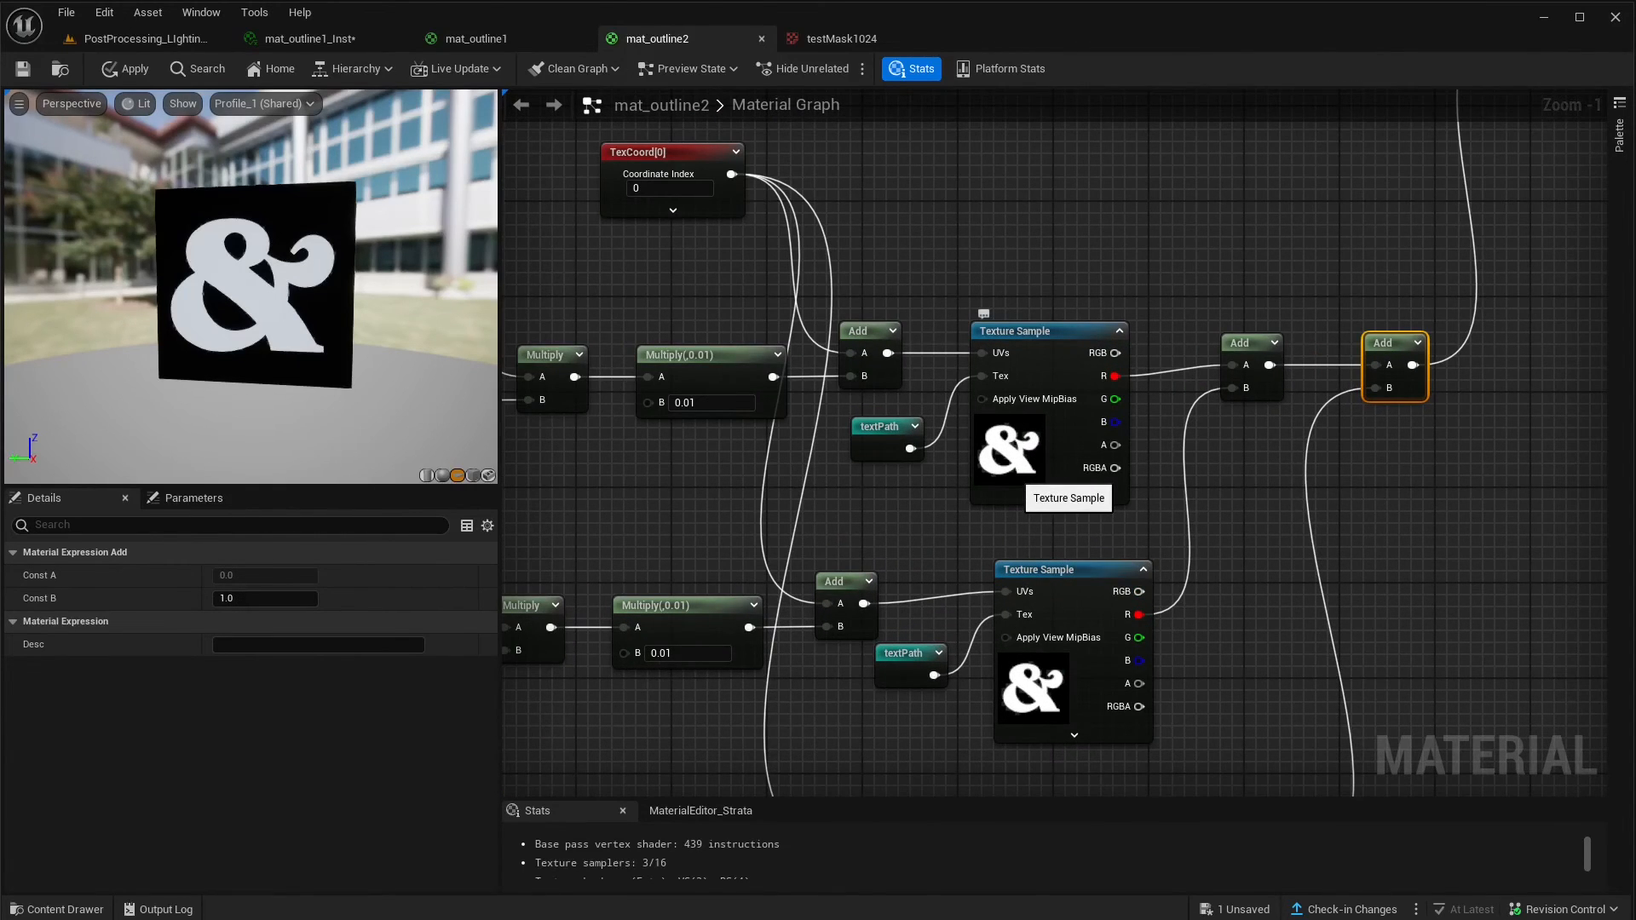
{"action": "right_click_drag", "start_coordinate": [1029, 479], "coordinate": [882, 438]}
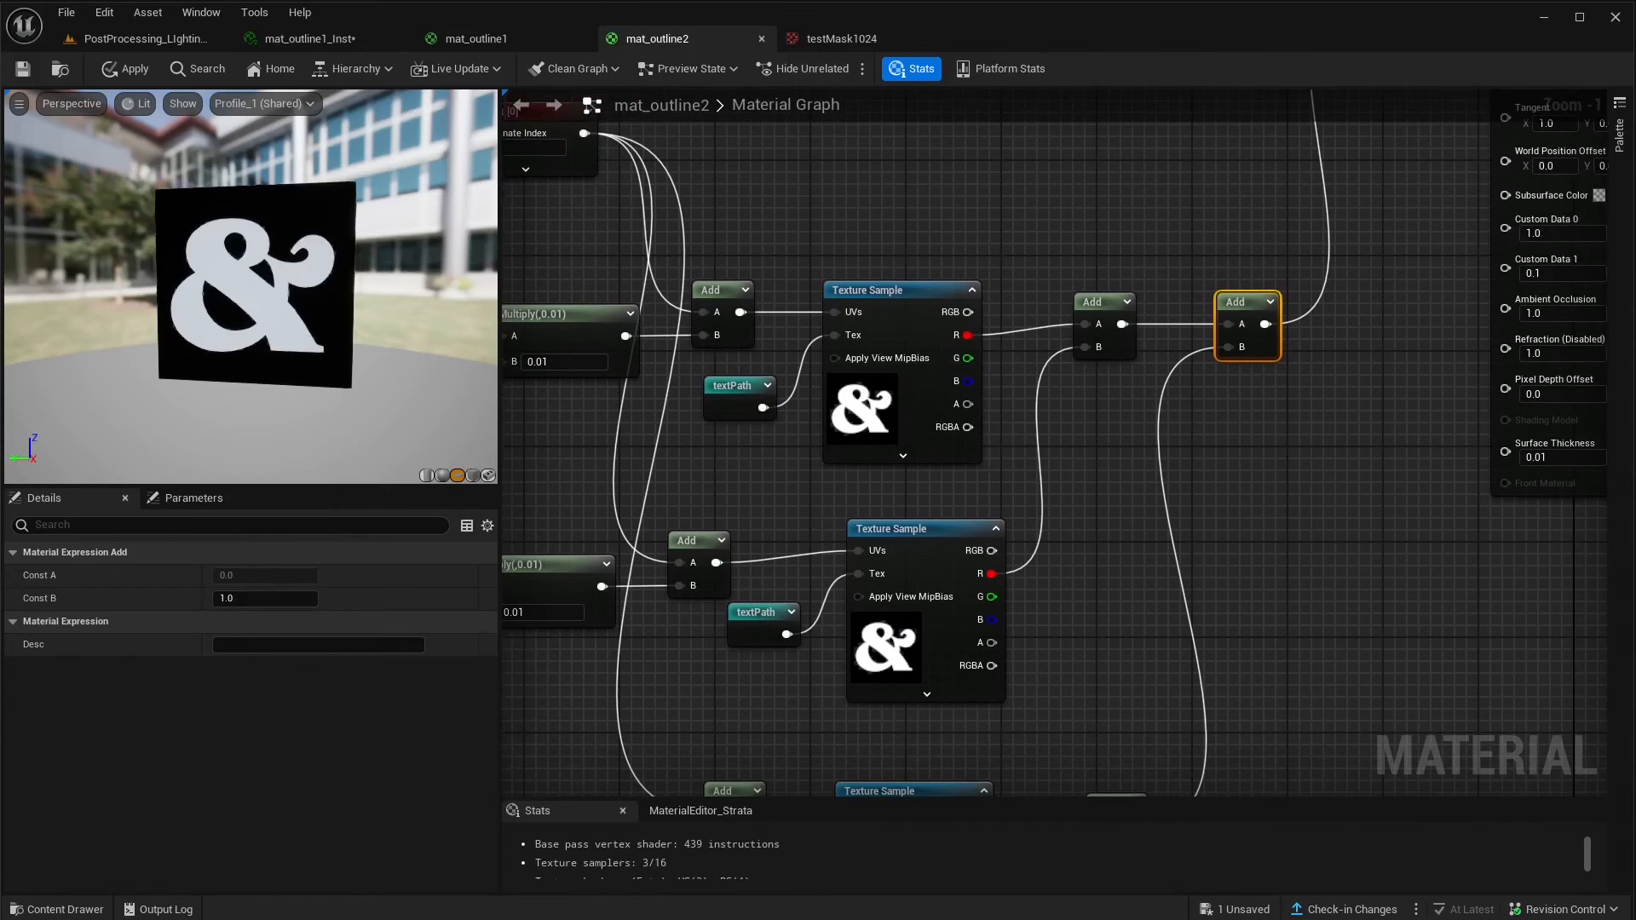
{"action": "right_click_drag", "start_coordinate": [1027, 469], "coordinate": [956, 486]}
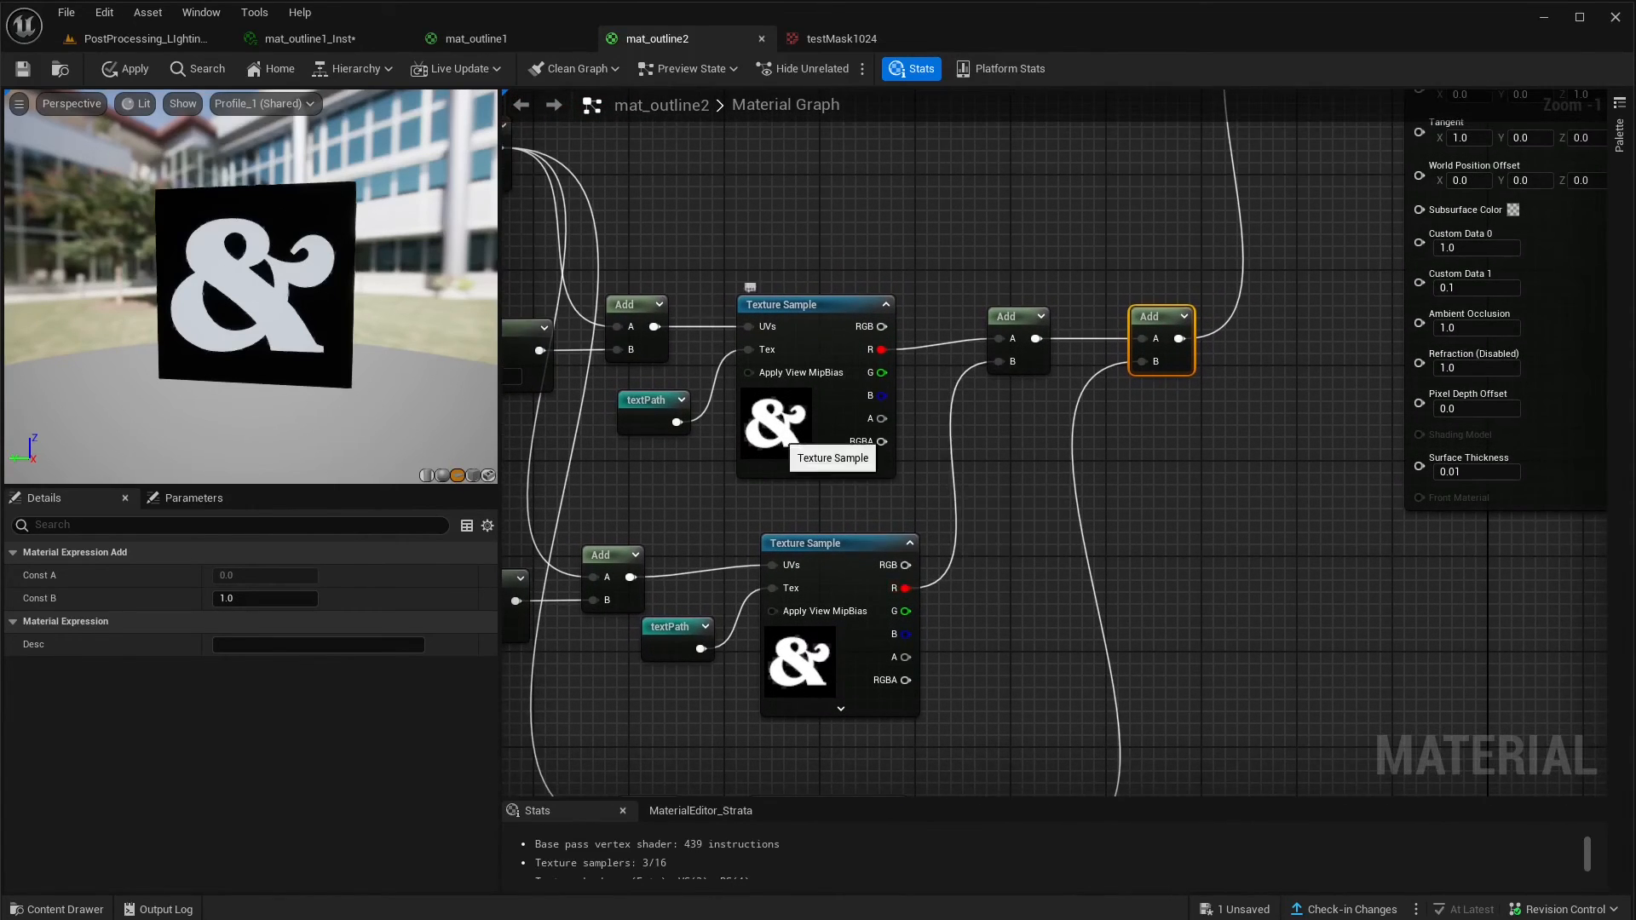
{"action": "right_click_drag", "start_coordinate": [810, 609], "coordinate": [738, 615]}
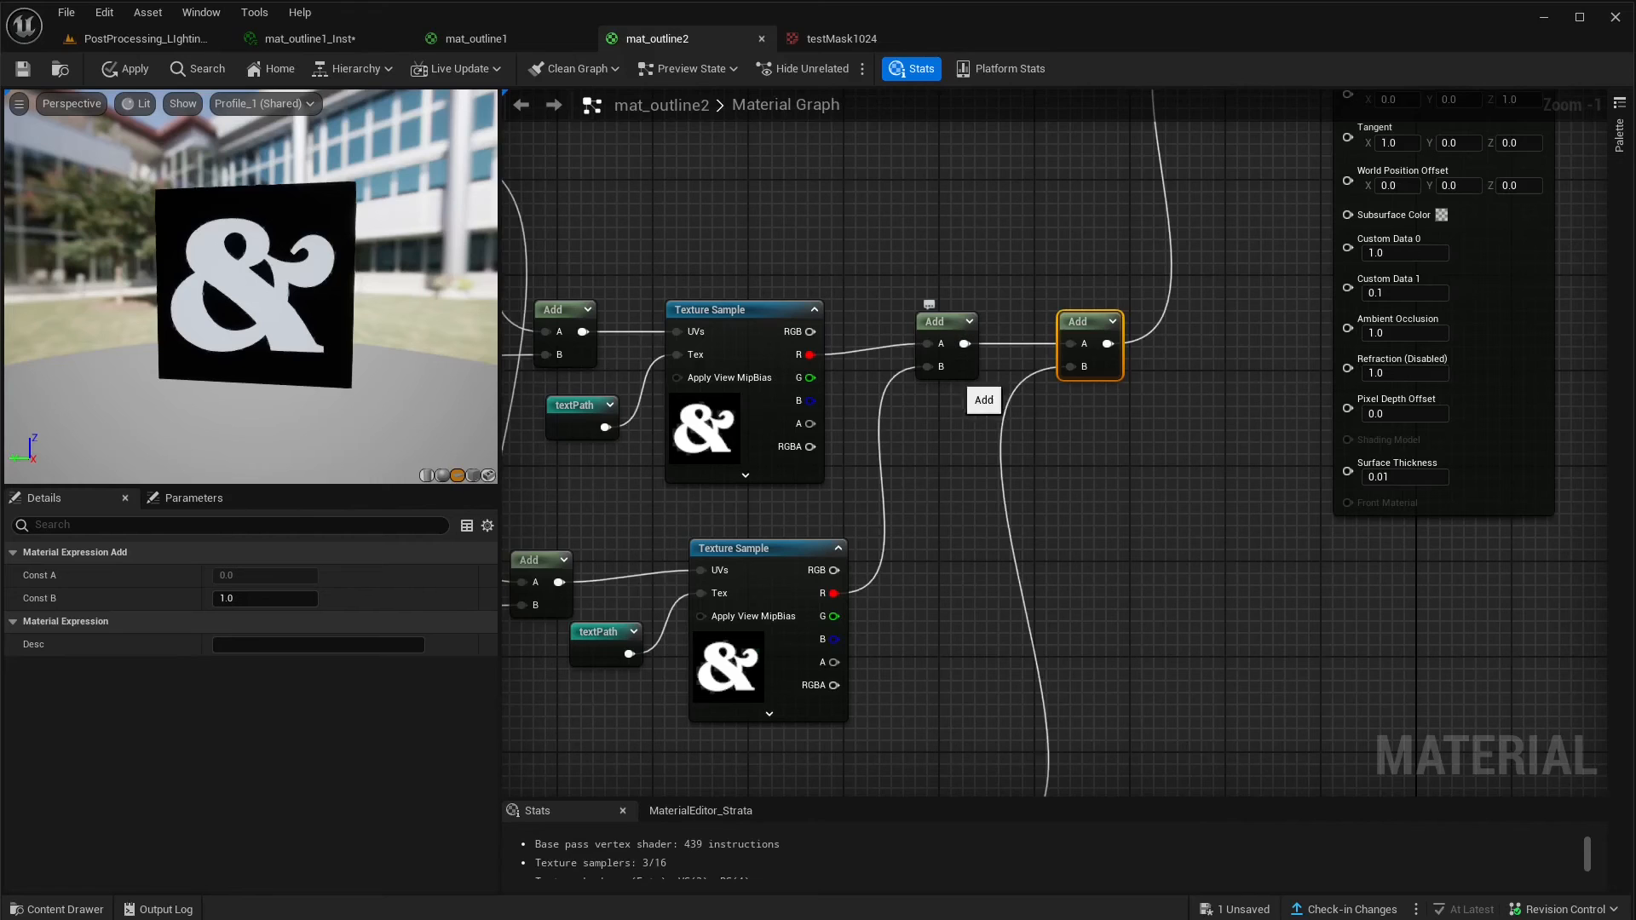
{"action": "right_click_drag", "start_coordinate": [964, 495], "coordinate": [939, 573]}
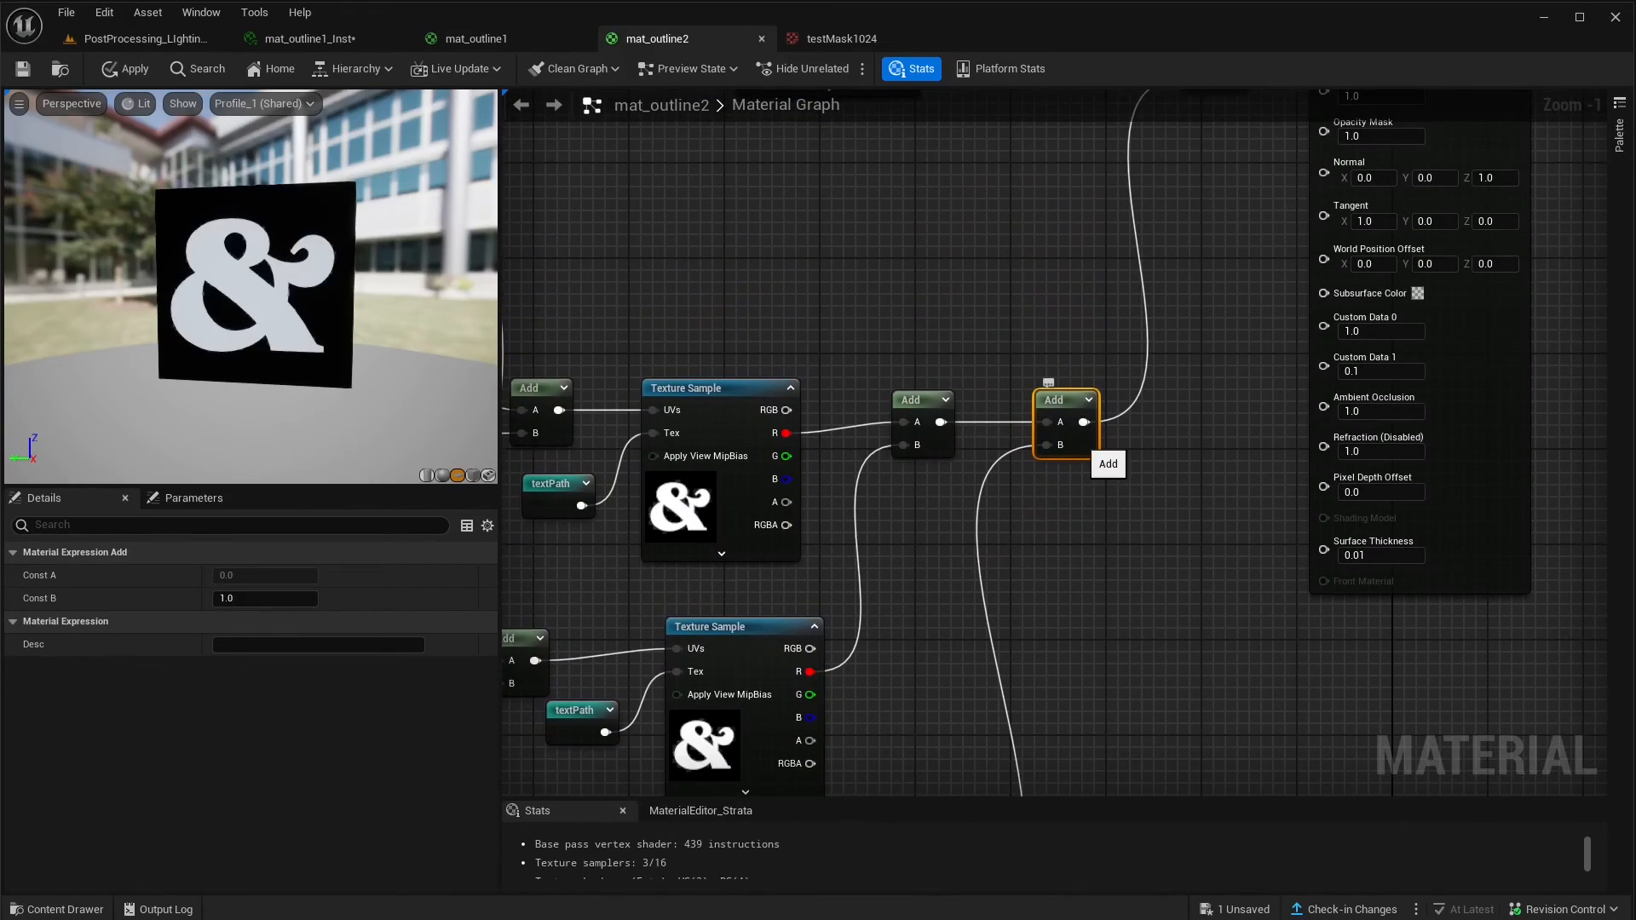
{"action": "right_click_drag", "start_coordinate": [1102, 464], "coordinate": [1030, 619]}
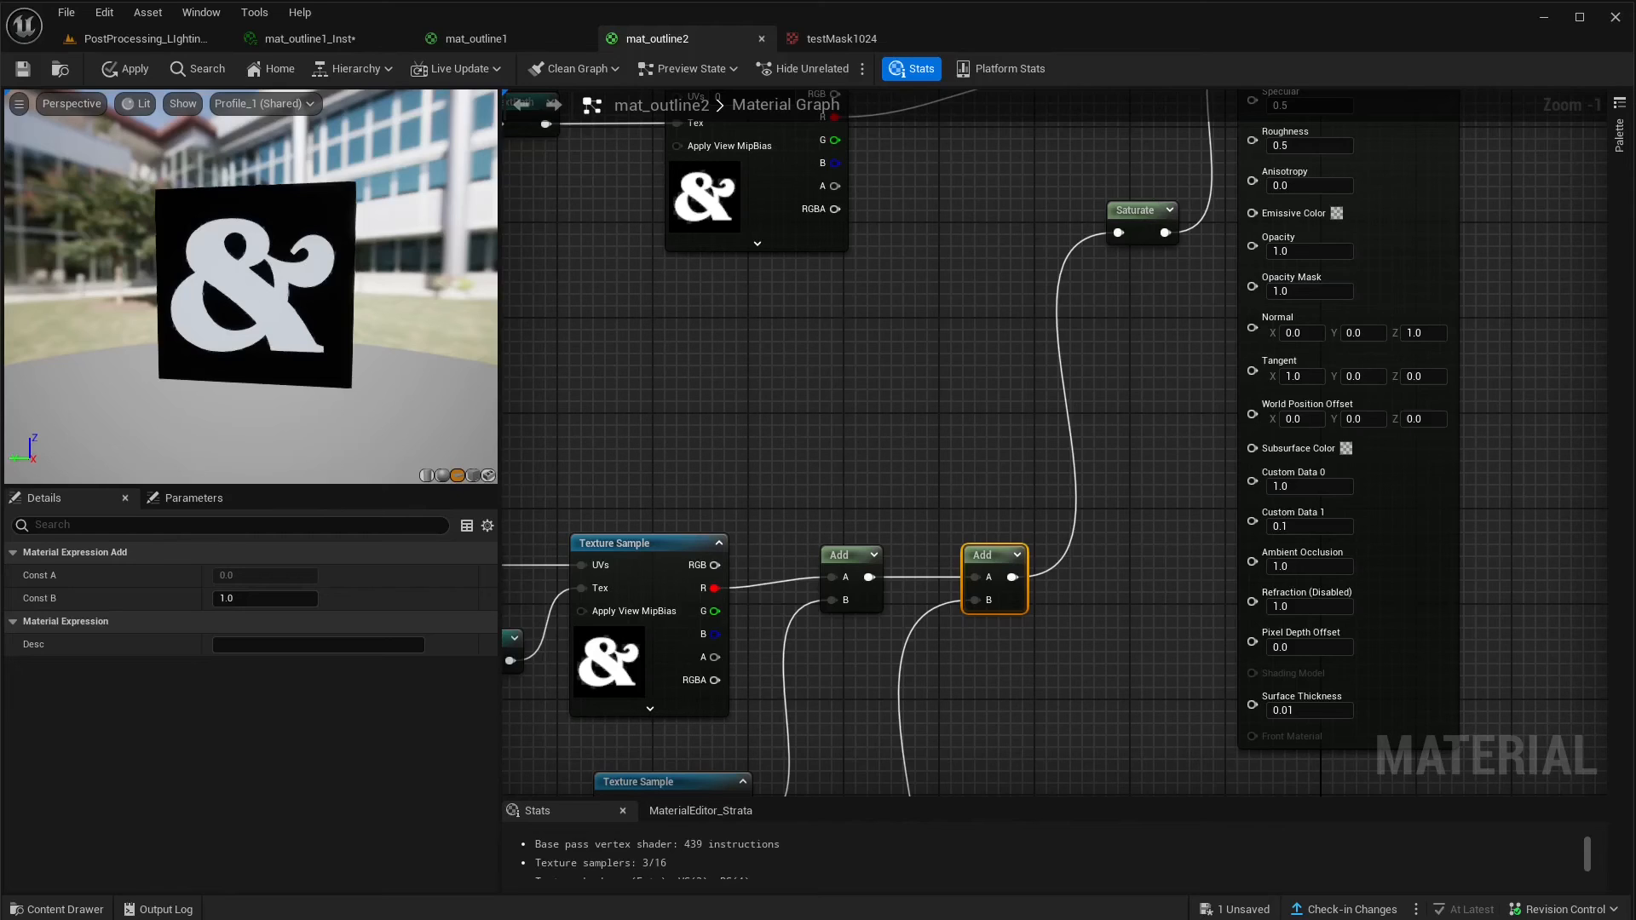
{"action": "right_click_drag", "start_coordinate": [1148, 365], "coordinate": [1121, 478]}
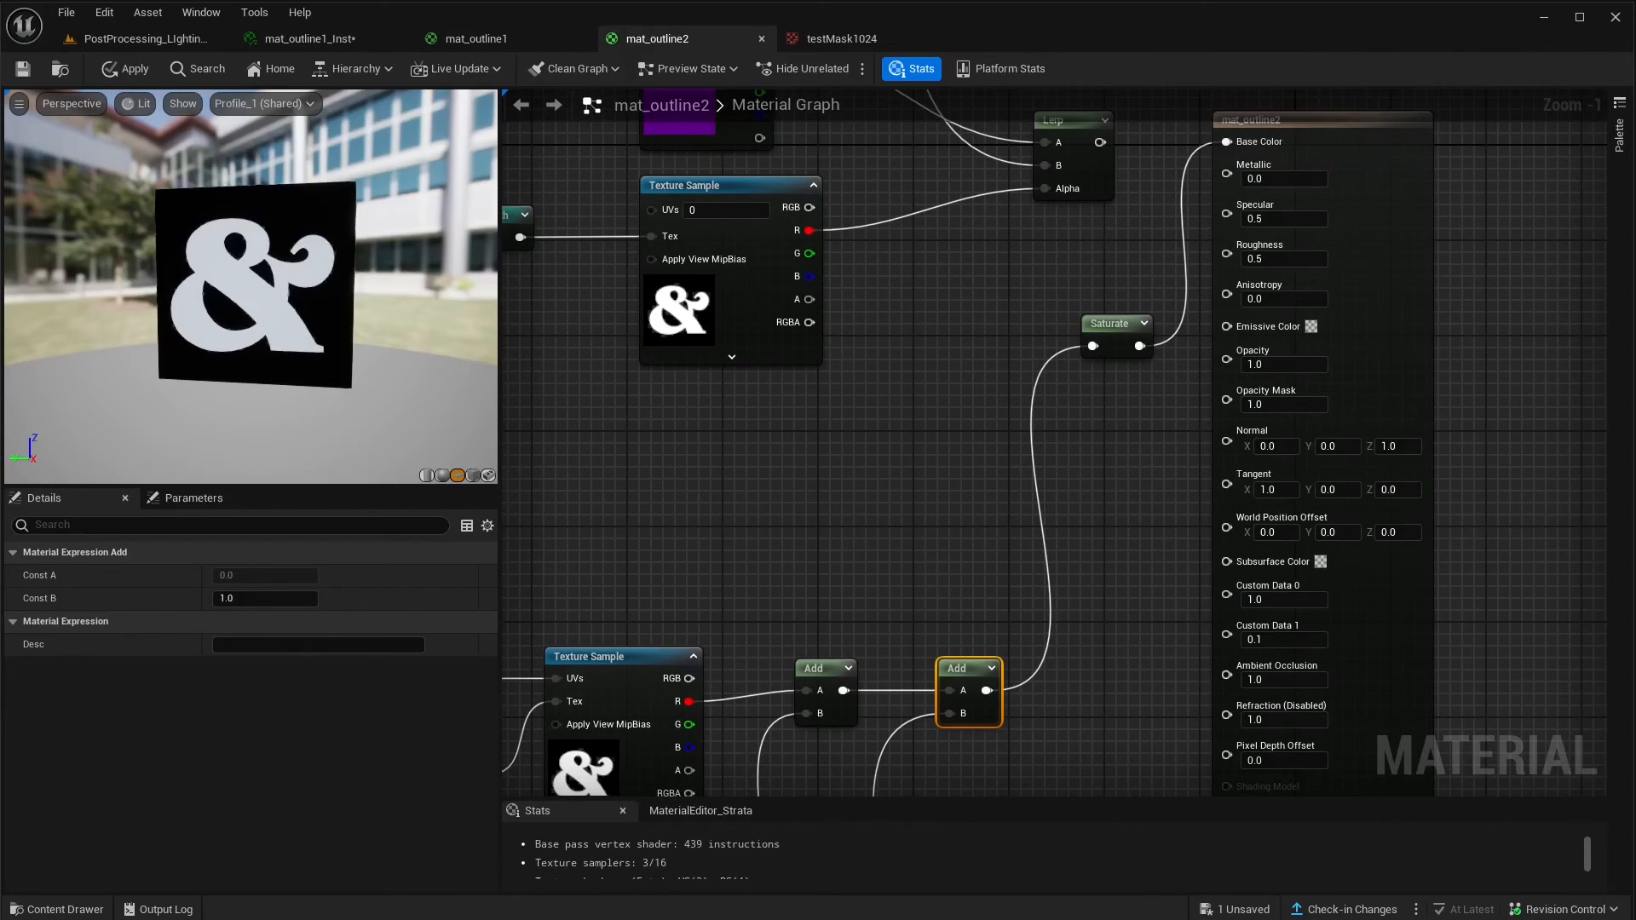
- Connect Saturate's output to the material's Opacity input and the Lerp output to Base Color, repositioning the Saturate node
{"action": "left_click_drag", "start_coordinate": [1140, 346], "coordinate": [1225, 359]}
{"action": "left_click_drag", "start_coordinate": [1105, 326], "coordinate": [1093, 383]}
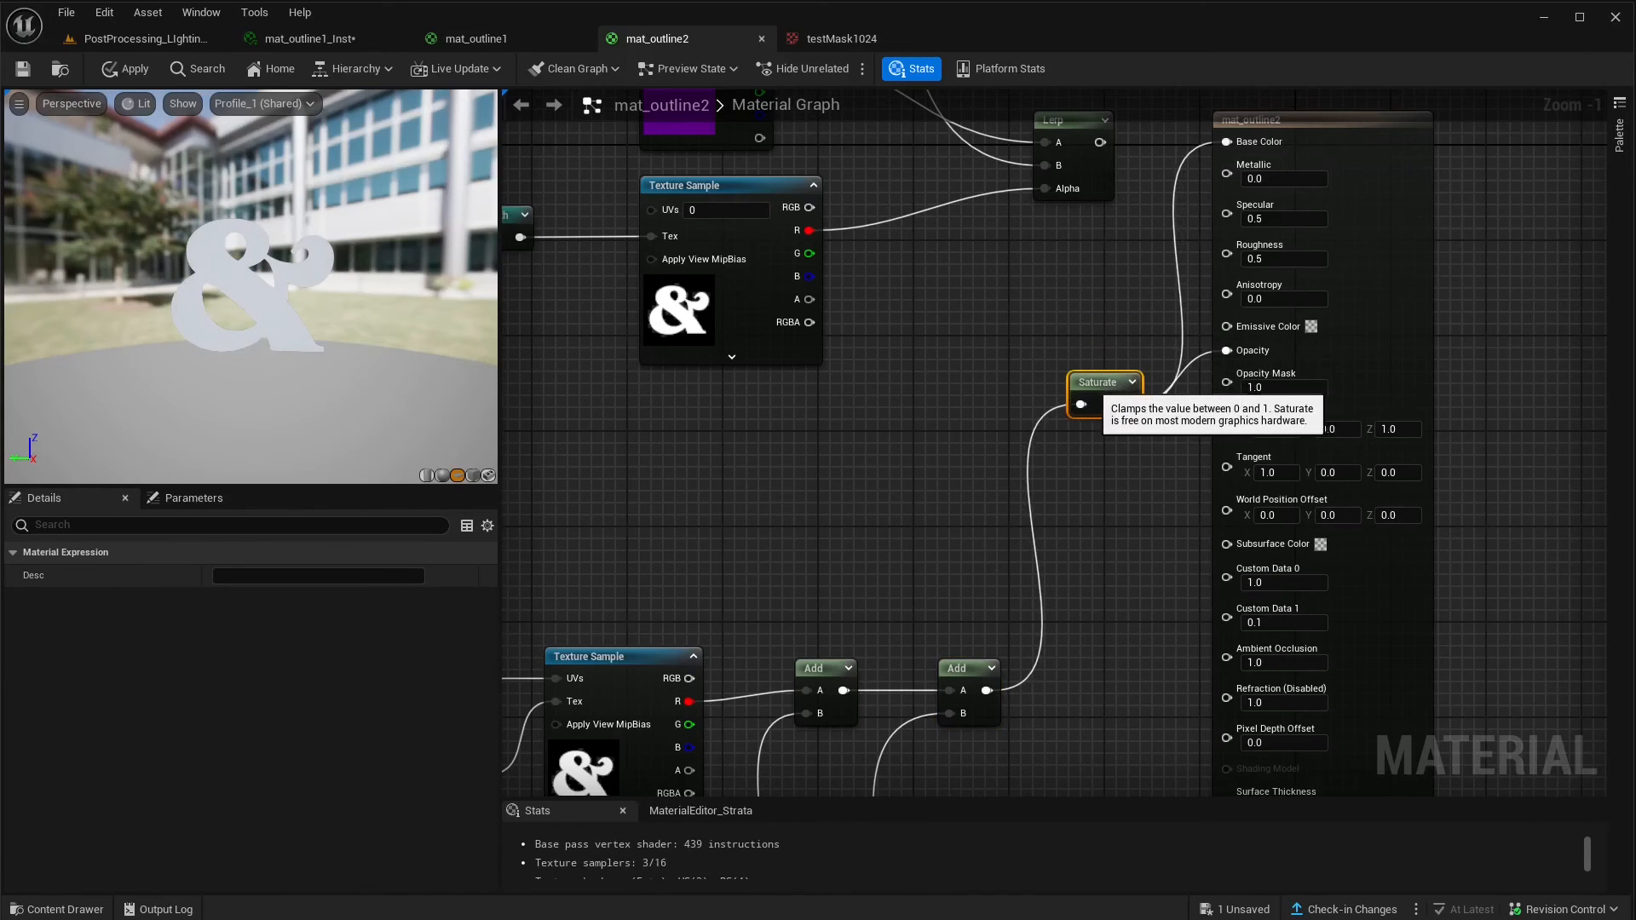
{"action": "right_click_drag", "start_coordinate": [1062, 301], "coordinate": [1015, 391]}
{"action": "left_click_drag", "start_coordinate": [1053, 232], "coordinate": [1180, 231]}
{"action": "scroll", "coordinate": [883, 464], "scroll_direction": "down", "scroll_amount": 1}
{"action": "right_click_drag", "start_coordinate": [883, 465], "coordinate": [1096, 314]}
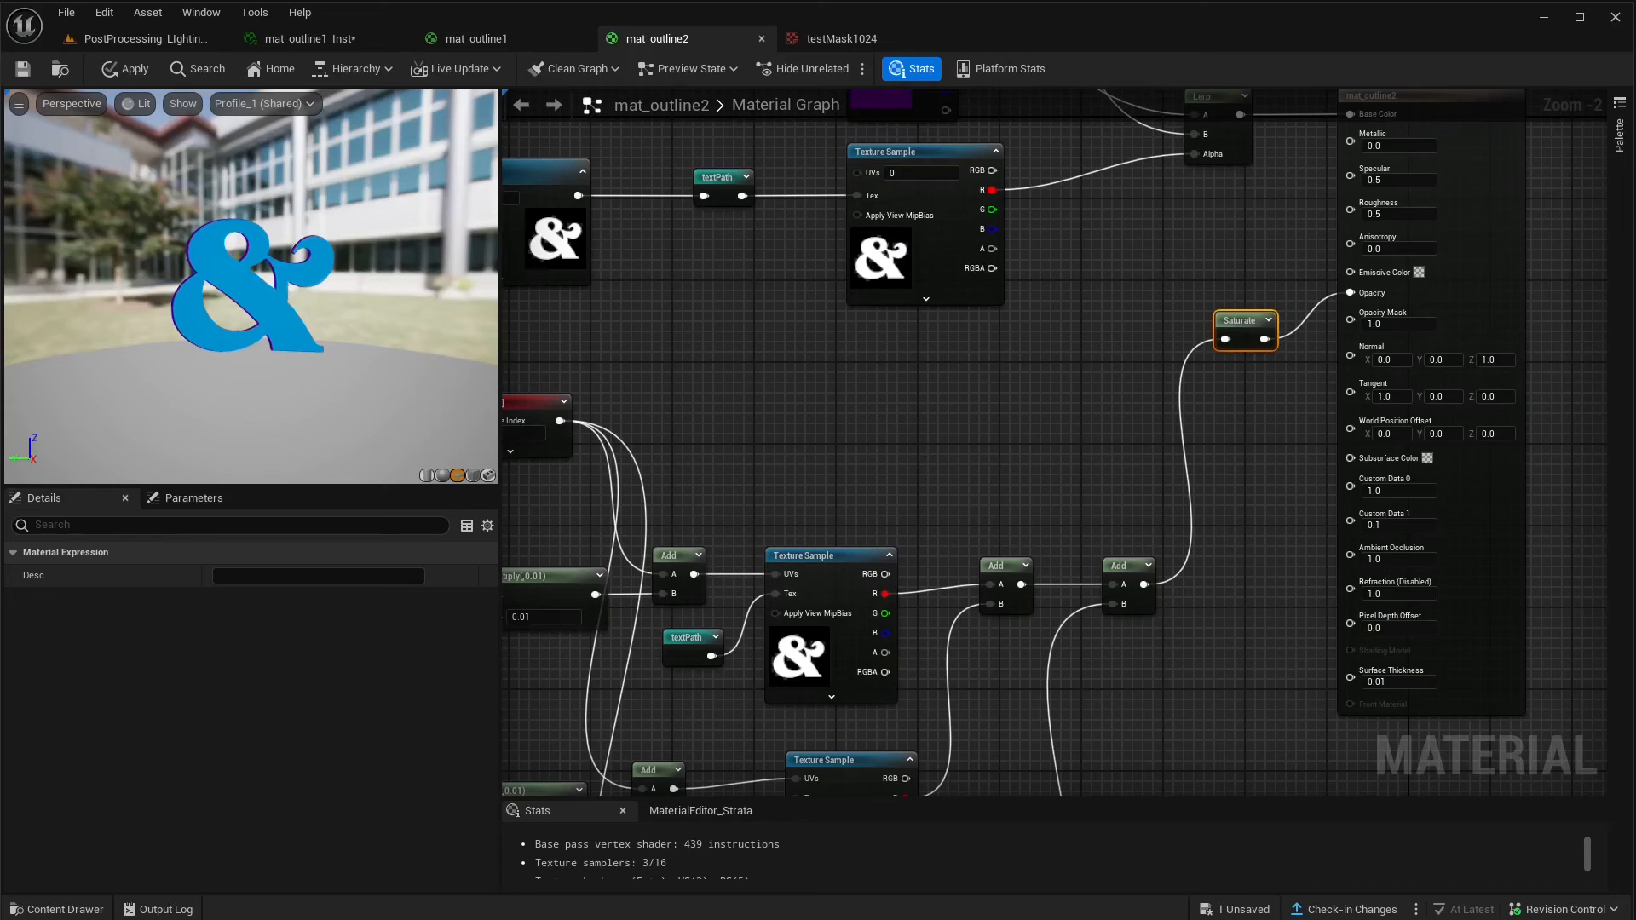
- Separate the overlapping Multiply nodes in the fourth offset branch and connect LineOffset to the first one's A input
{"action": "scroll", "coordinate": [1020, 493], "scroll_direction": "down", "scroll_amount": 4}
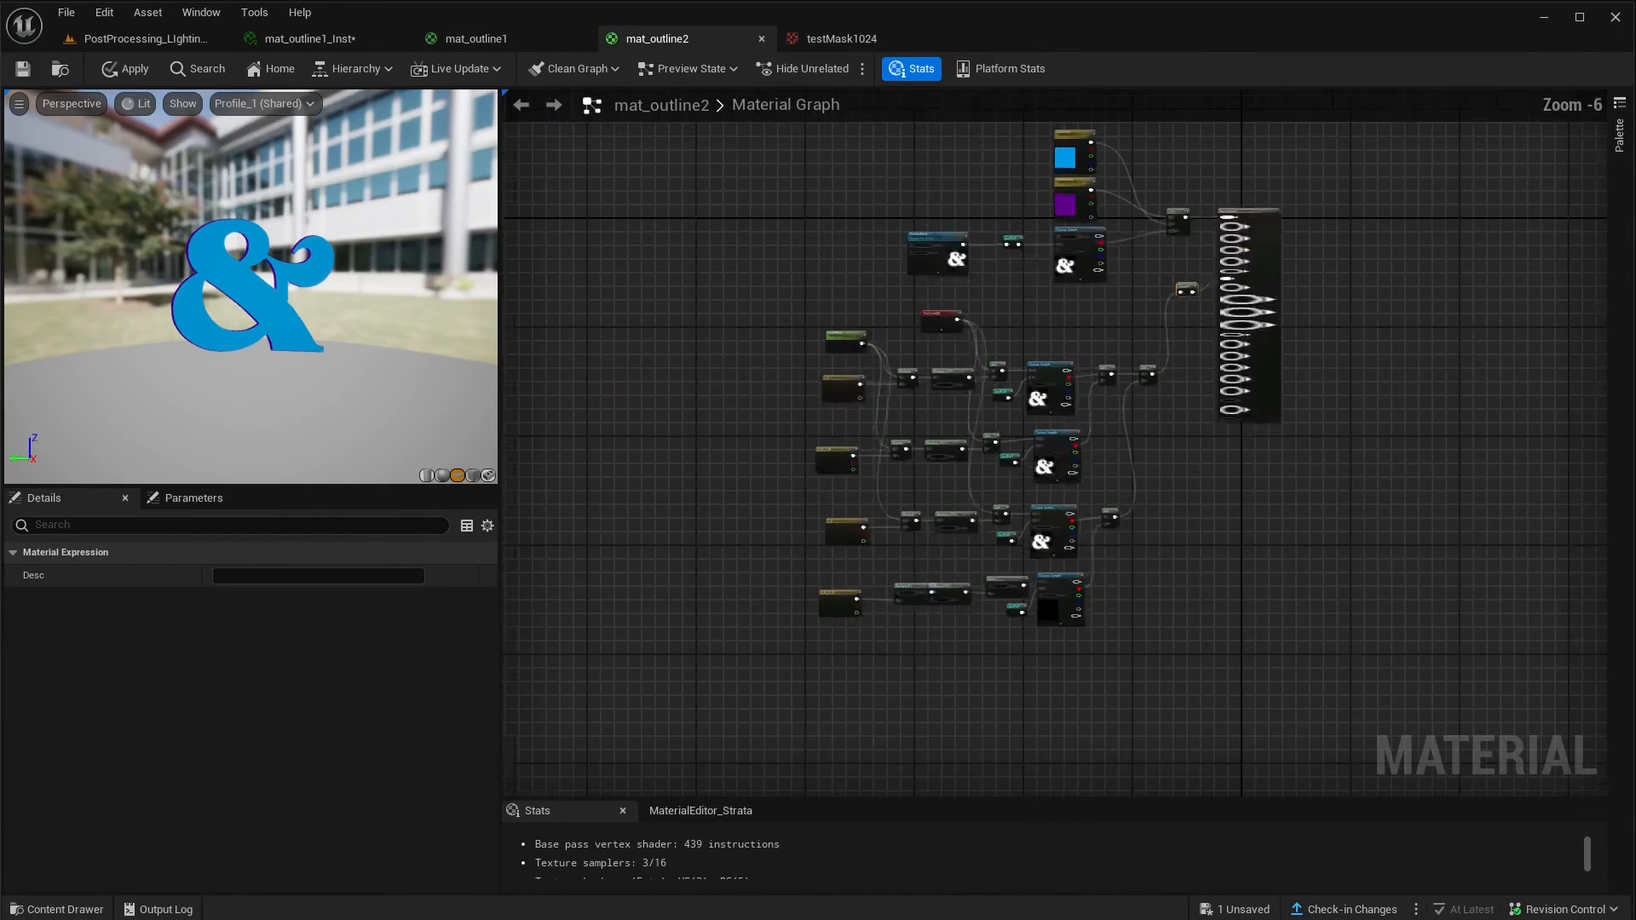
{"action": "scroll", "coordinate": [941, 495], "scroll_direction": "up", "scroll_amount": 2}
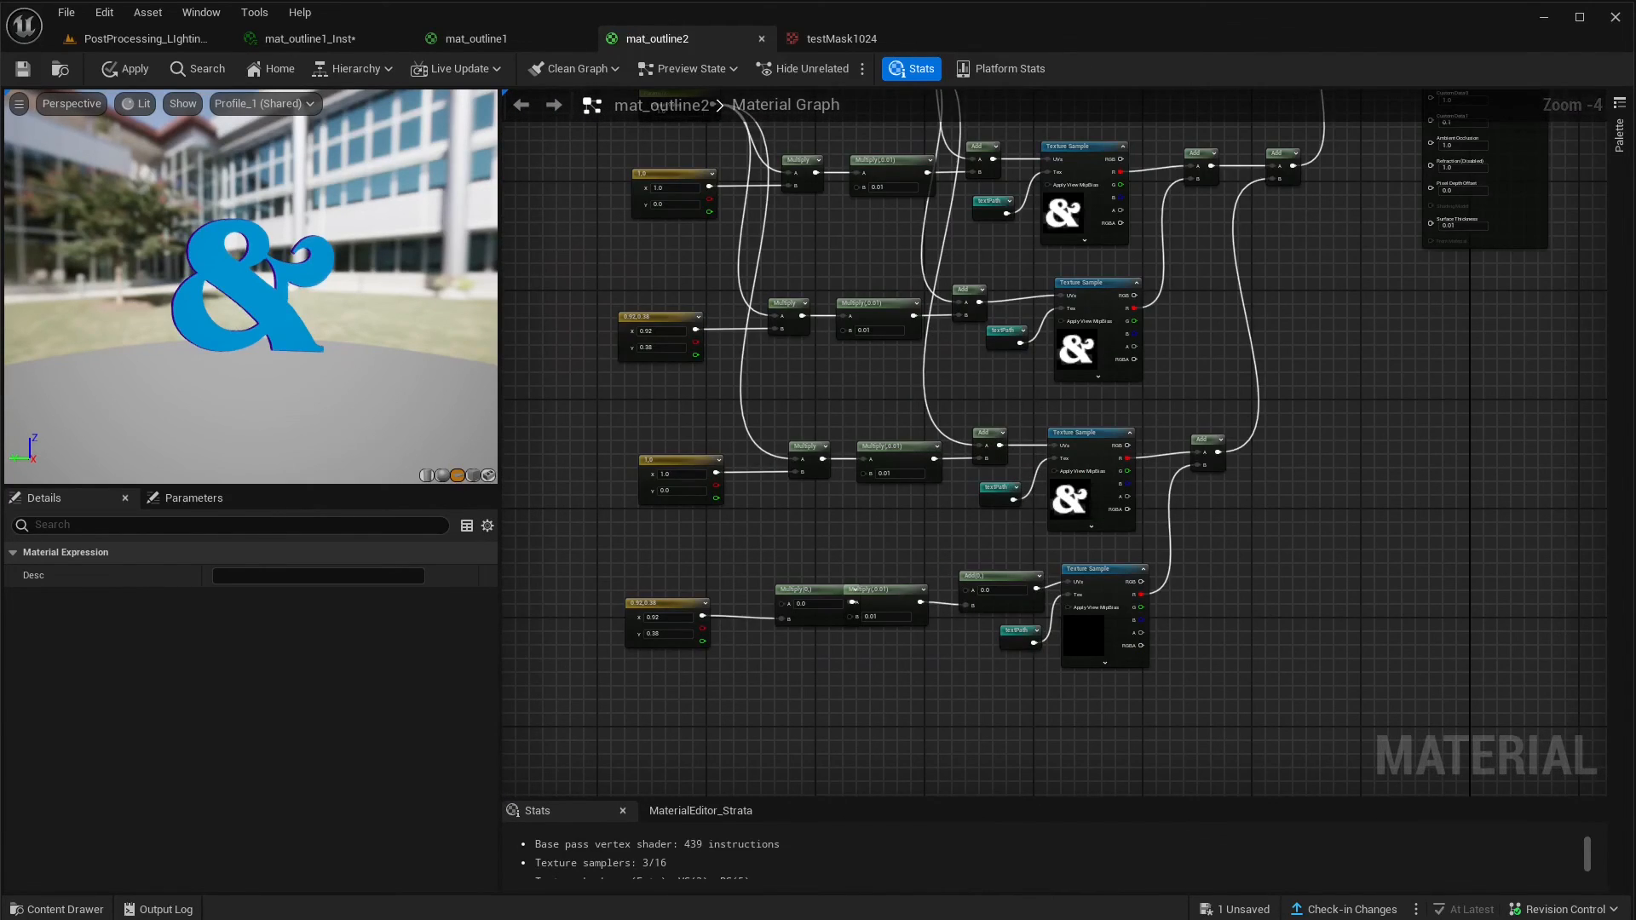
{"action": "scroll", "coordinate": [854, 589], "scroll_direction": "up", "scroll_amount": 1}
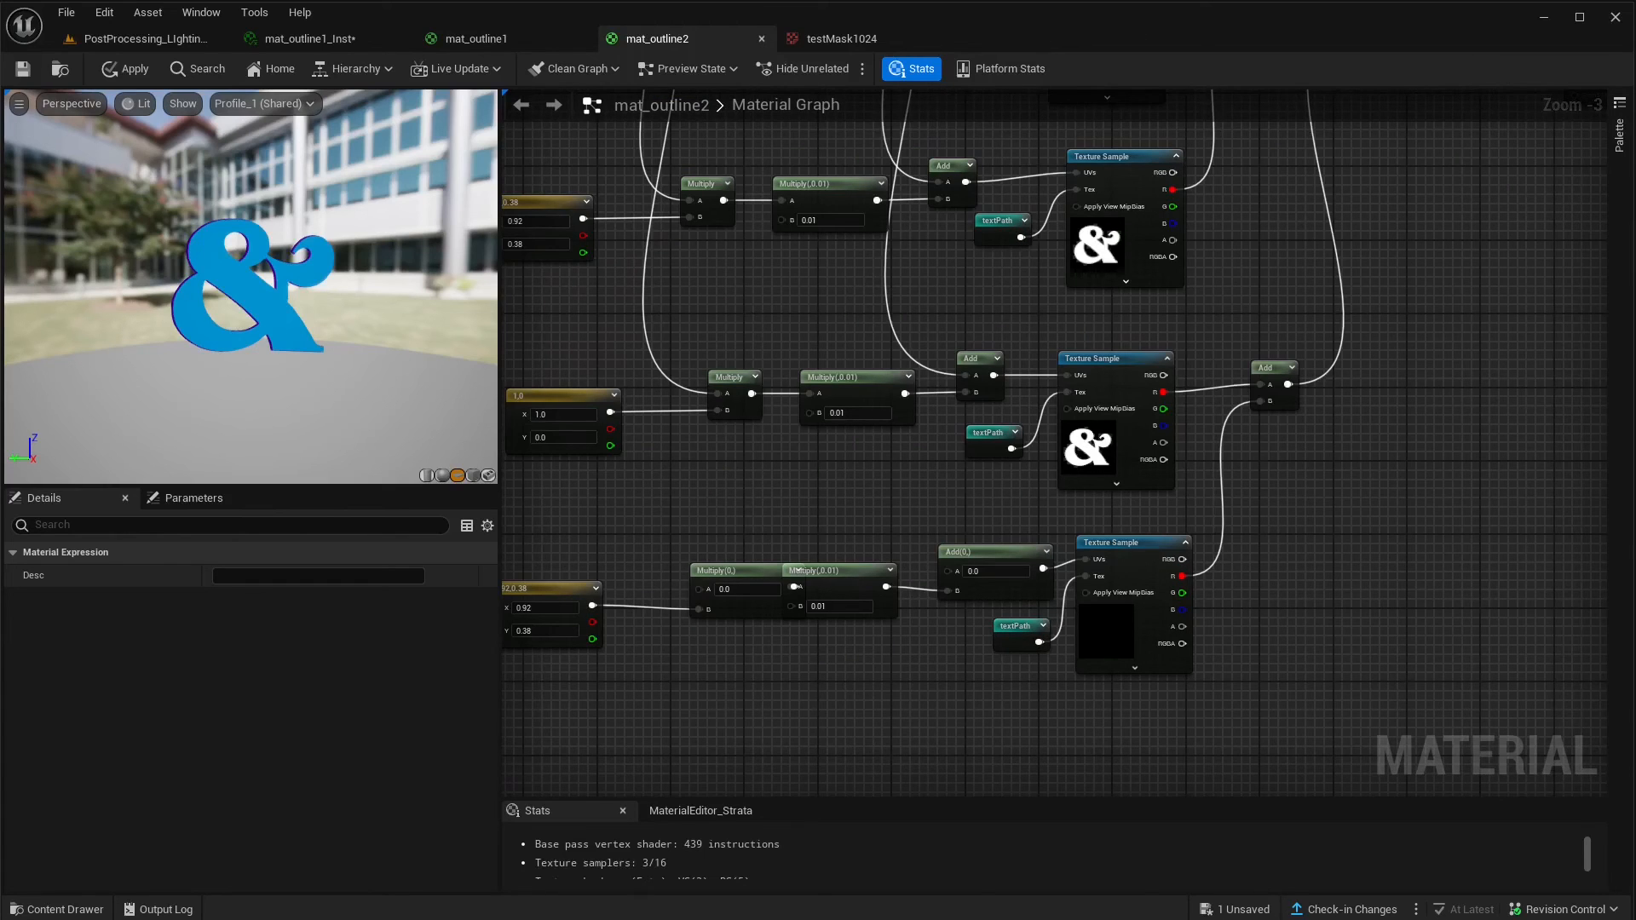
{"action": "scroll", "coordinate": [797, 571], "scroll_direction": "down", "scroll_amount": 1}
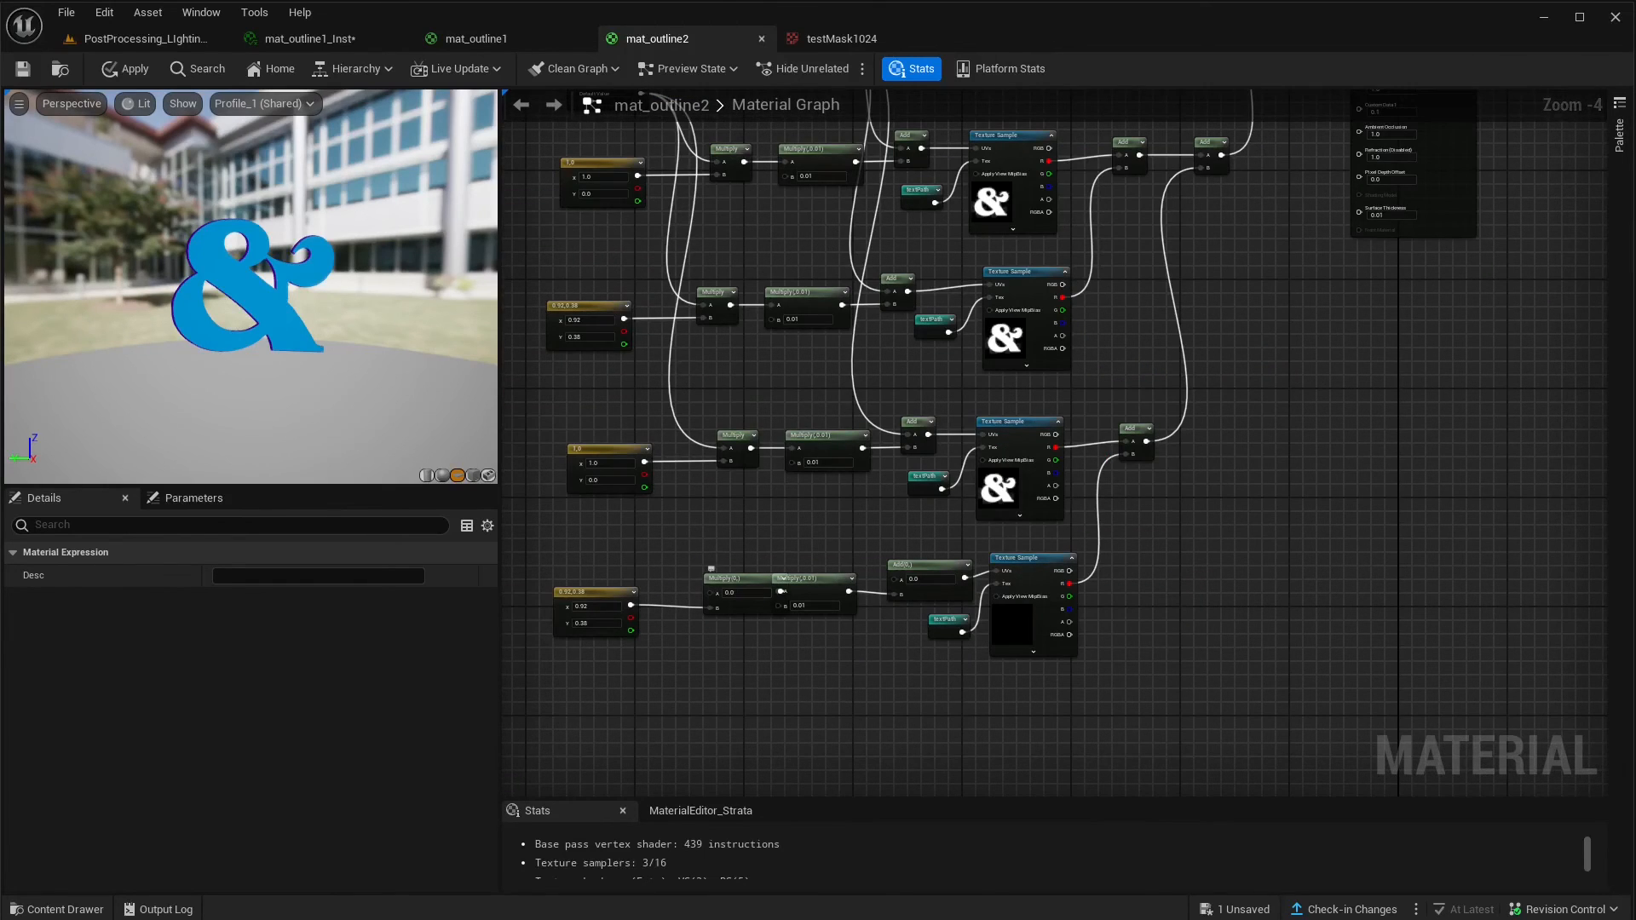
{"action": "left_click", "coordinate": [729, 595]}
{"action": "right_click_drag", "start_coordinate": [729, 594], "coordinate": [935, 763]}
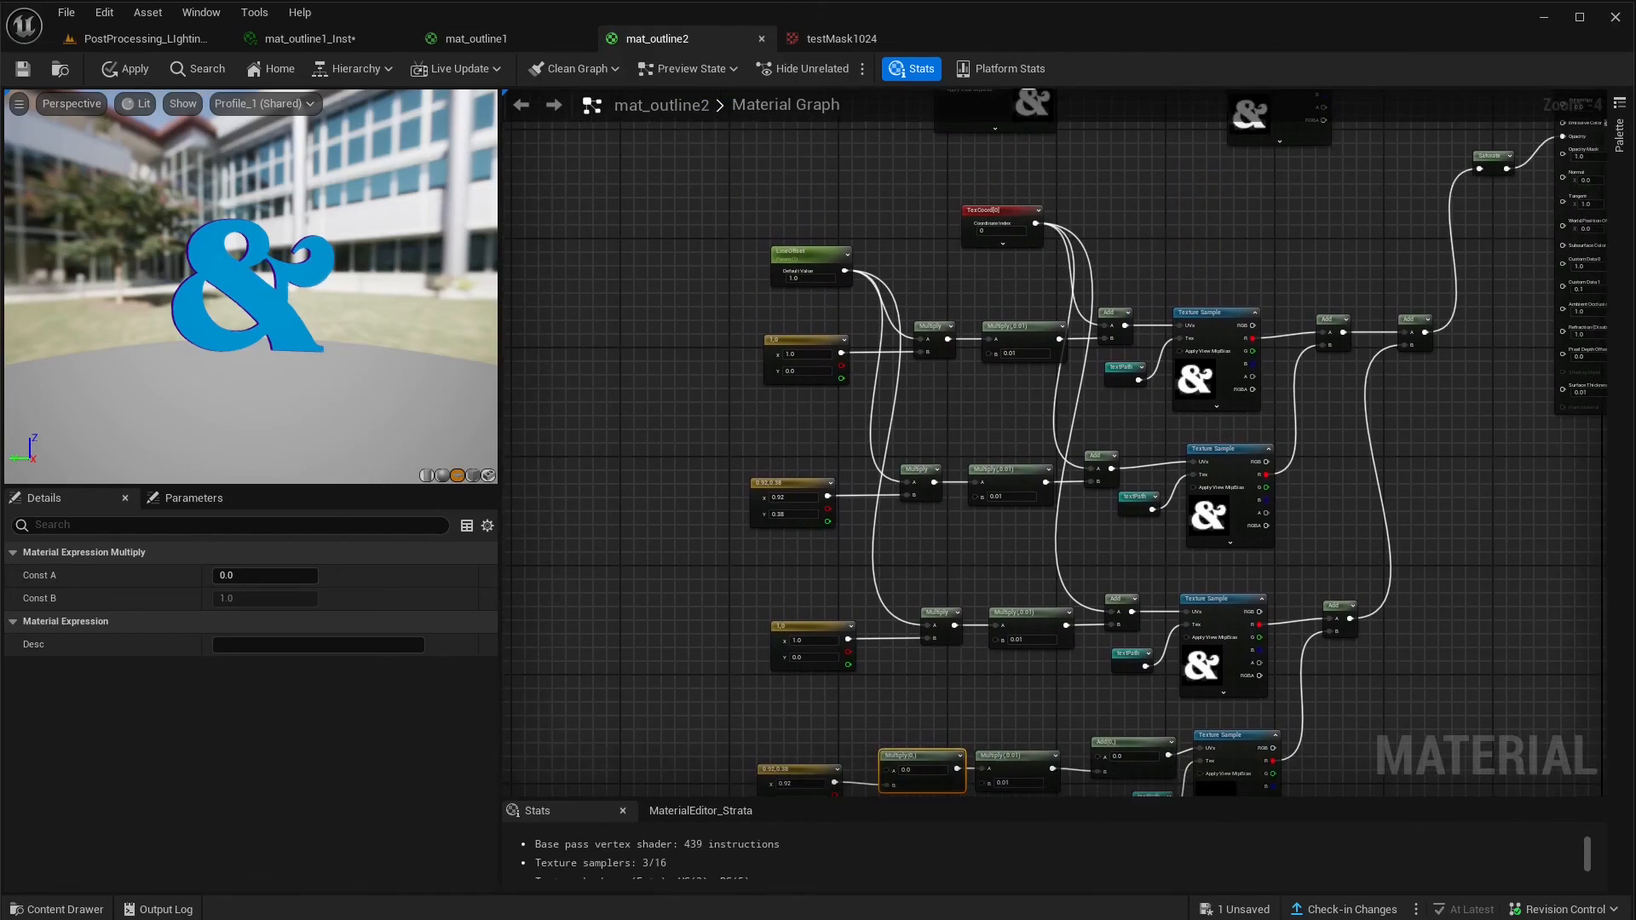
{"action": "left_click_drag", "start_coordinate": [845, 271], "coordinate": [887, 698]}
{"action": "right_click_drag", "start_coordinate": [891, 701], "coordinate": [742, 805]}
- Connect the TexCoord output to the A input of the fourth offset branch's Add node
{"action": "left_click_drag", "start_coordinate": [888, 254], "coordinate": [950, 572]}
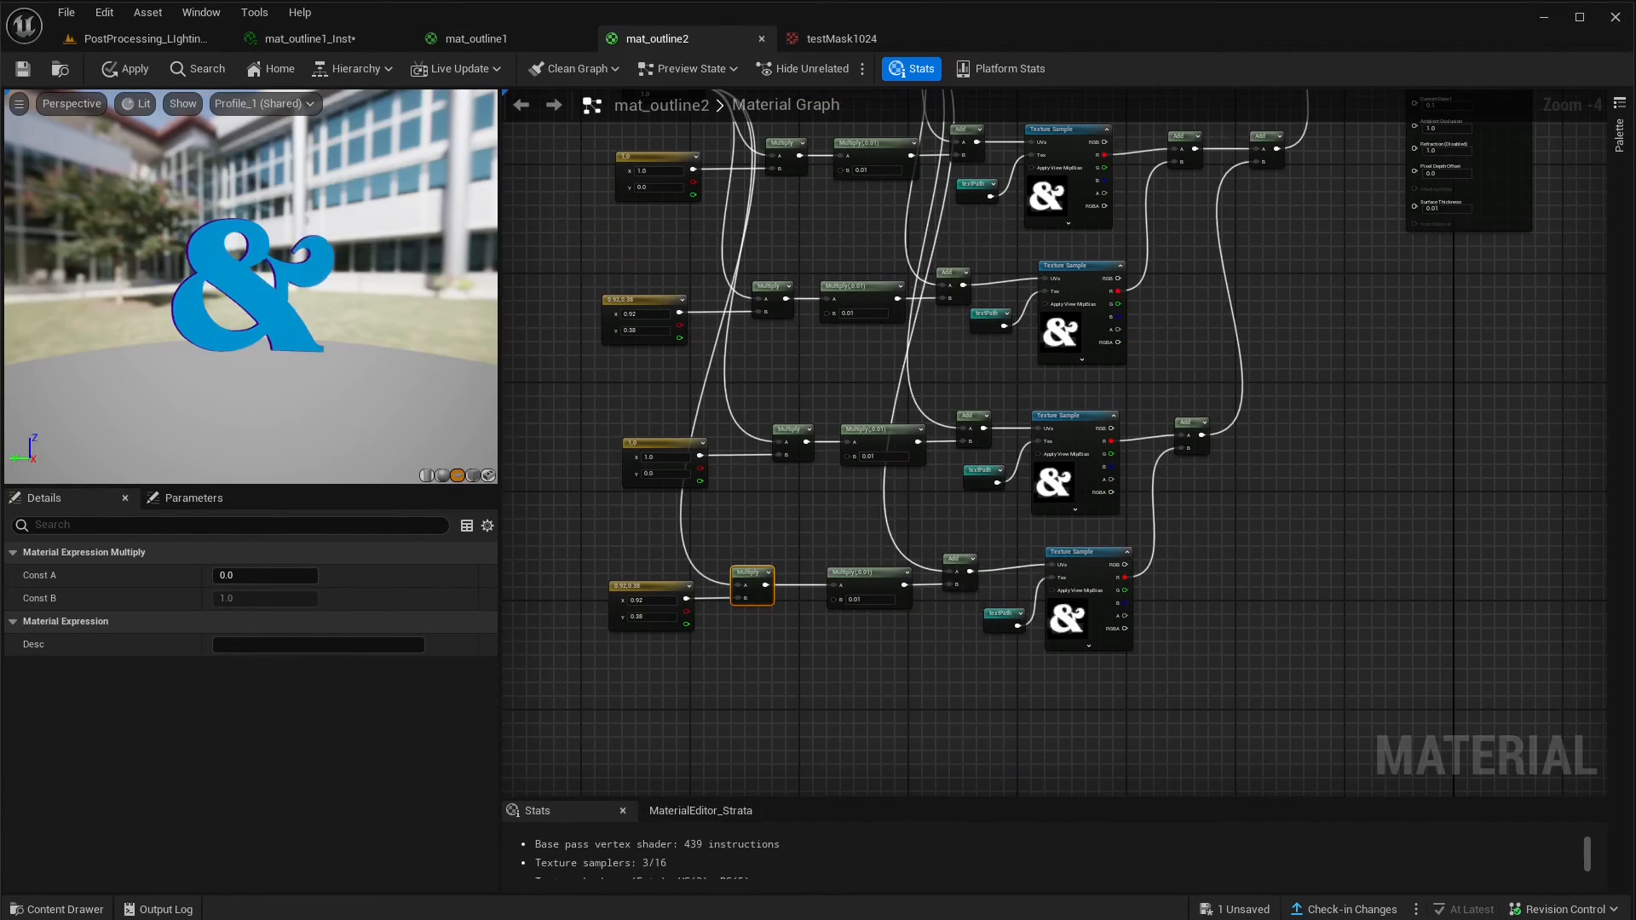
{"action": "right_click_drag", "start_coordinate": [951, 575], "coordinate": [993, 609]}
{"action": "scroll", "coordinate": [748, 589], "scroll_direction": "up", "scroll_amount": 1}
{"action": "right_click_drag", "start_coordinate": [748, 590], "coordinate": [913, 557]}
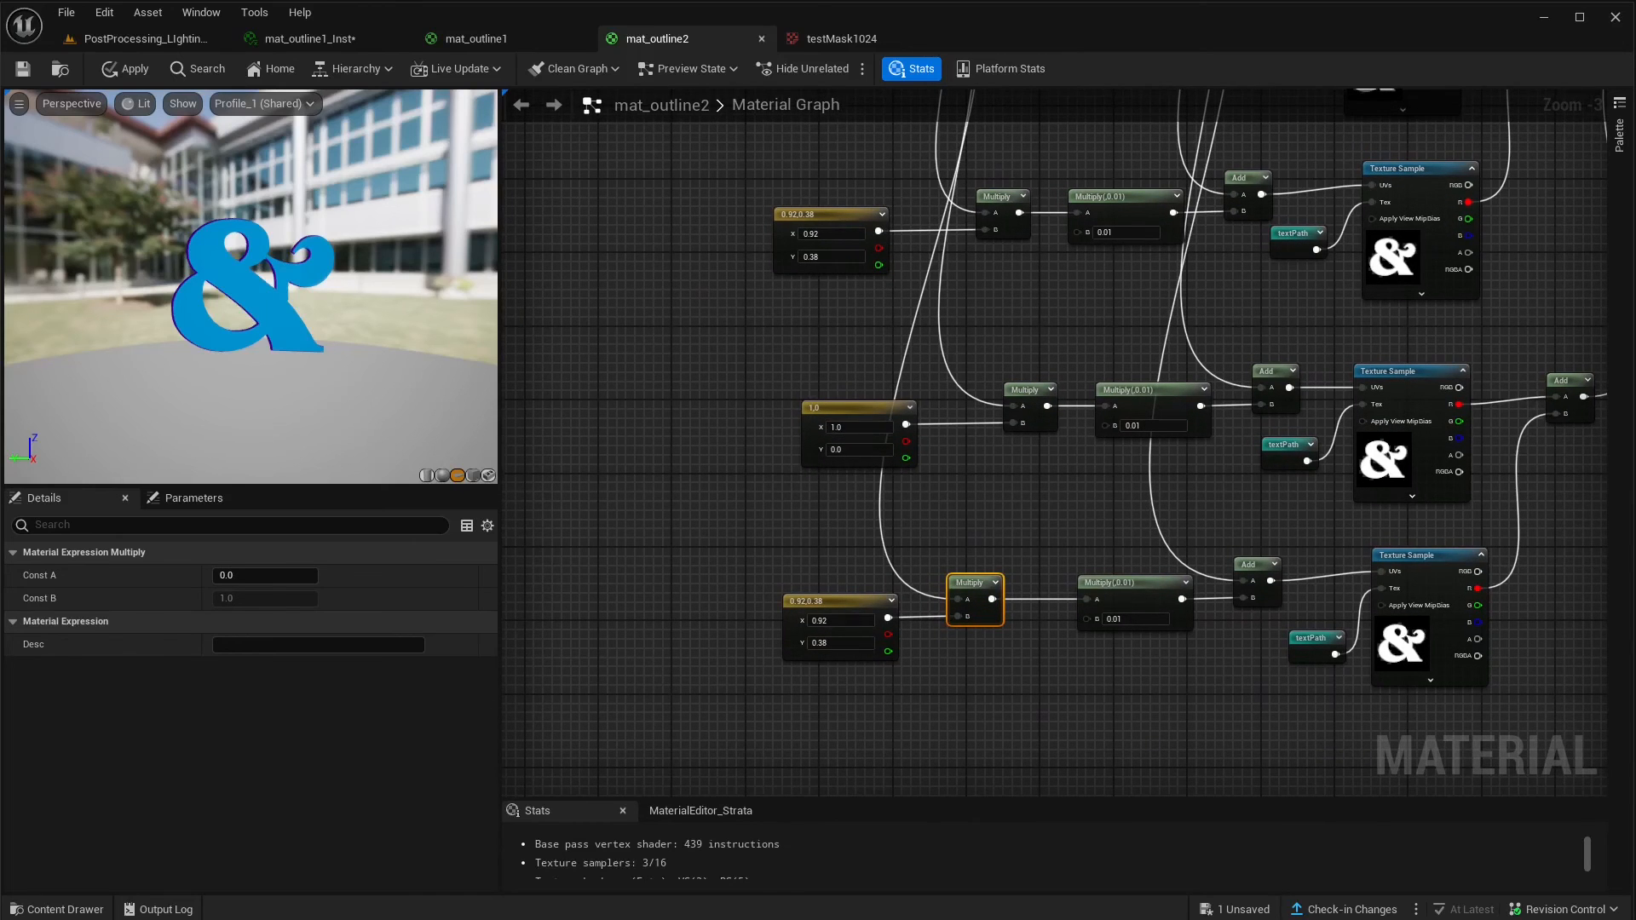
{"action": "scroll", "coordinate": [1356, 536], "scroll_direction": "down", "scroll_amount": 2}
{"action": "right_click_drag", "start_coordinate": [1355, 535], "coordinate": [1031, 529]}
{"action": "right_click_drag", "start_coordinate": [980, 673], "coordinate": [896, 836]}
- Switch to the mat_outline1 graph and examine its complete set of offset mask branches, named reroutes and chained Add nodes
{"action": "left_click", "coordinate": [474, 38]}
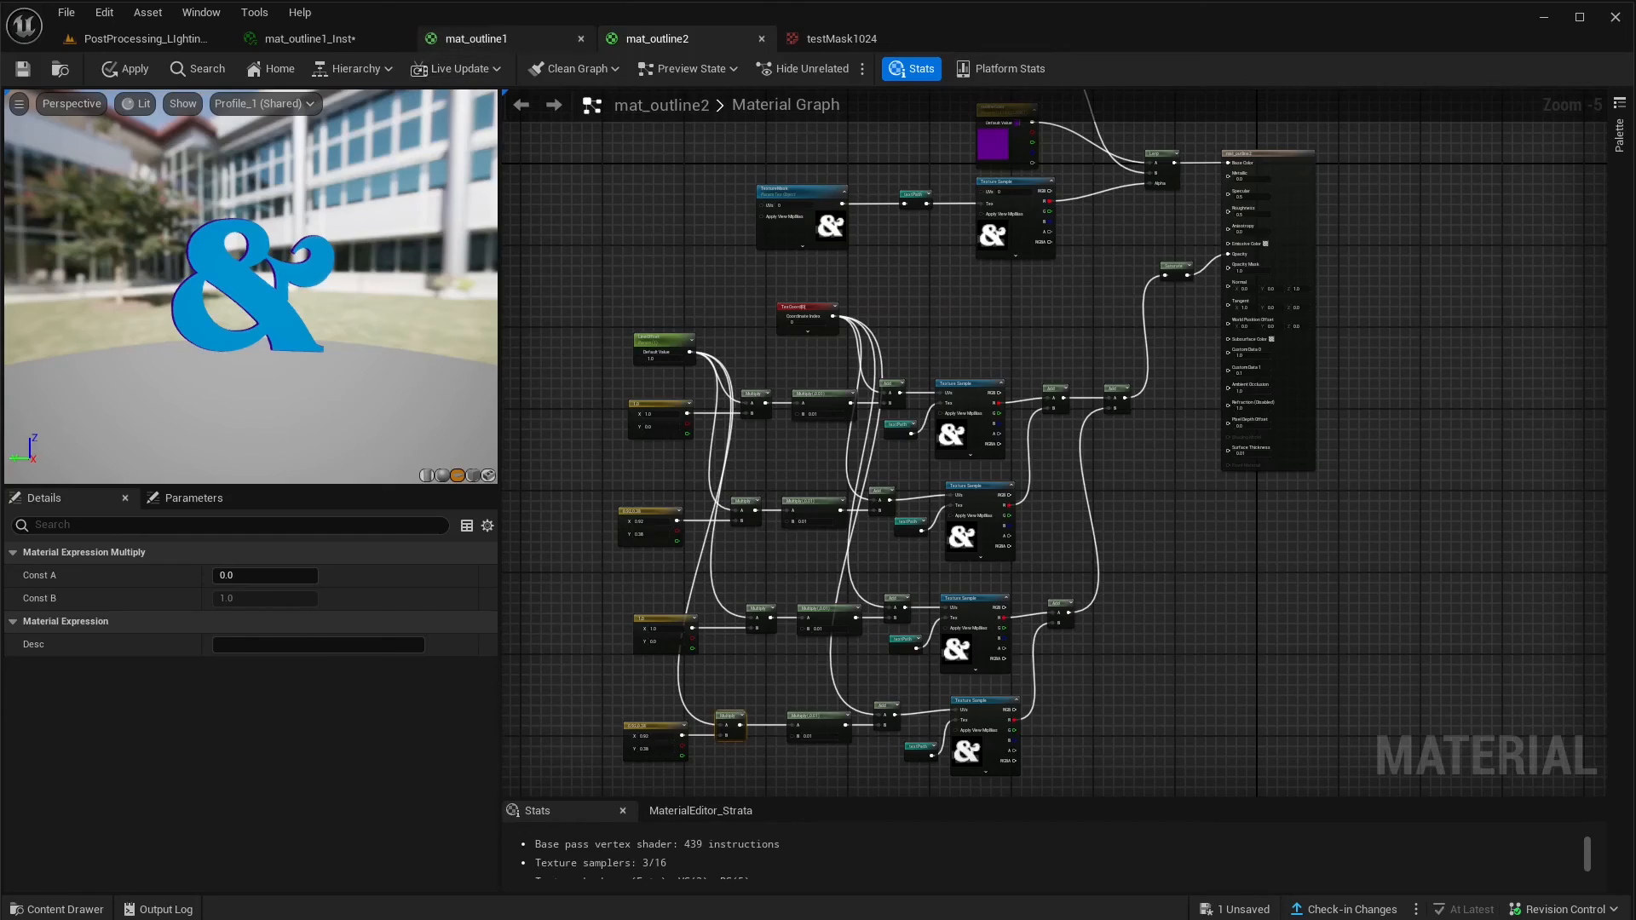
{"action": "scroll", "coordinate": [943, 646], "scroll_direction": "down", "scroll_amount": 1}
{"action": "right_click_drag", "start_coordinate": [943, 646], "coordinate": [1207, 79]}
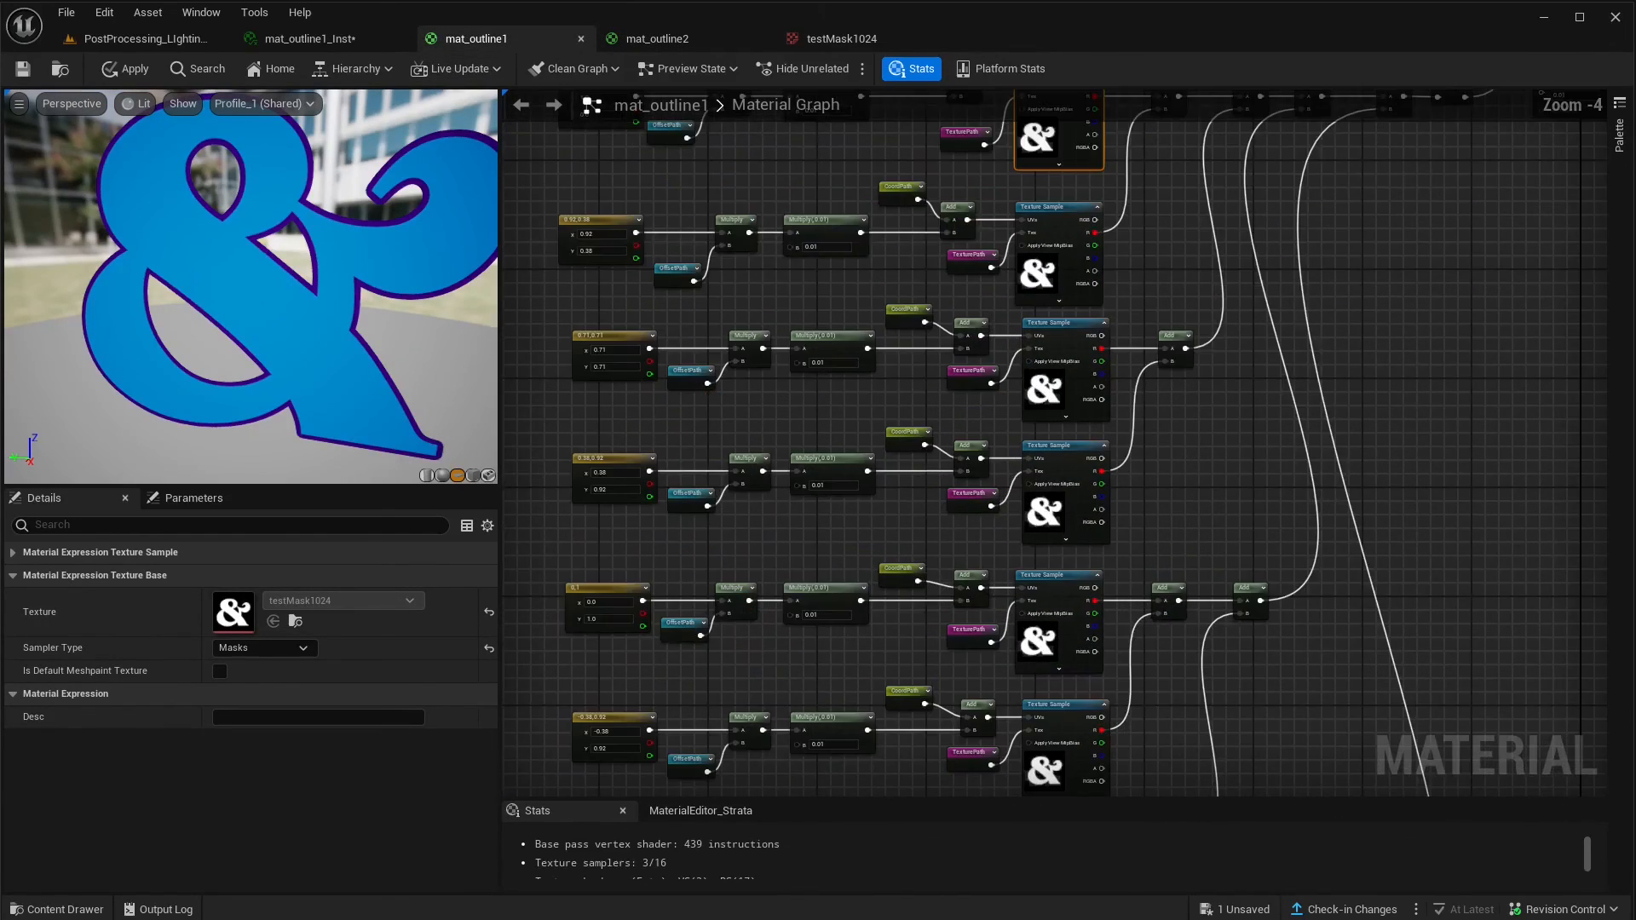
{"action": "scroll", "coordinate": [767, 724], "scroll_direction": "up", "scroll_amount": 1}
{"action": "right_click_drag", "start_coordinate": [938, 767], "coordinate": [982, 102]}
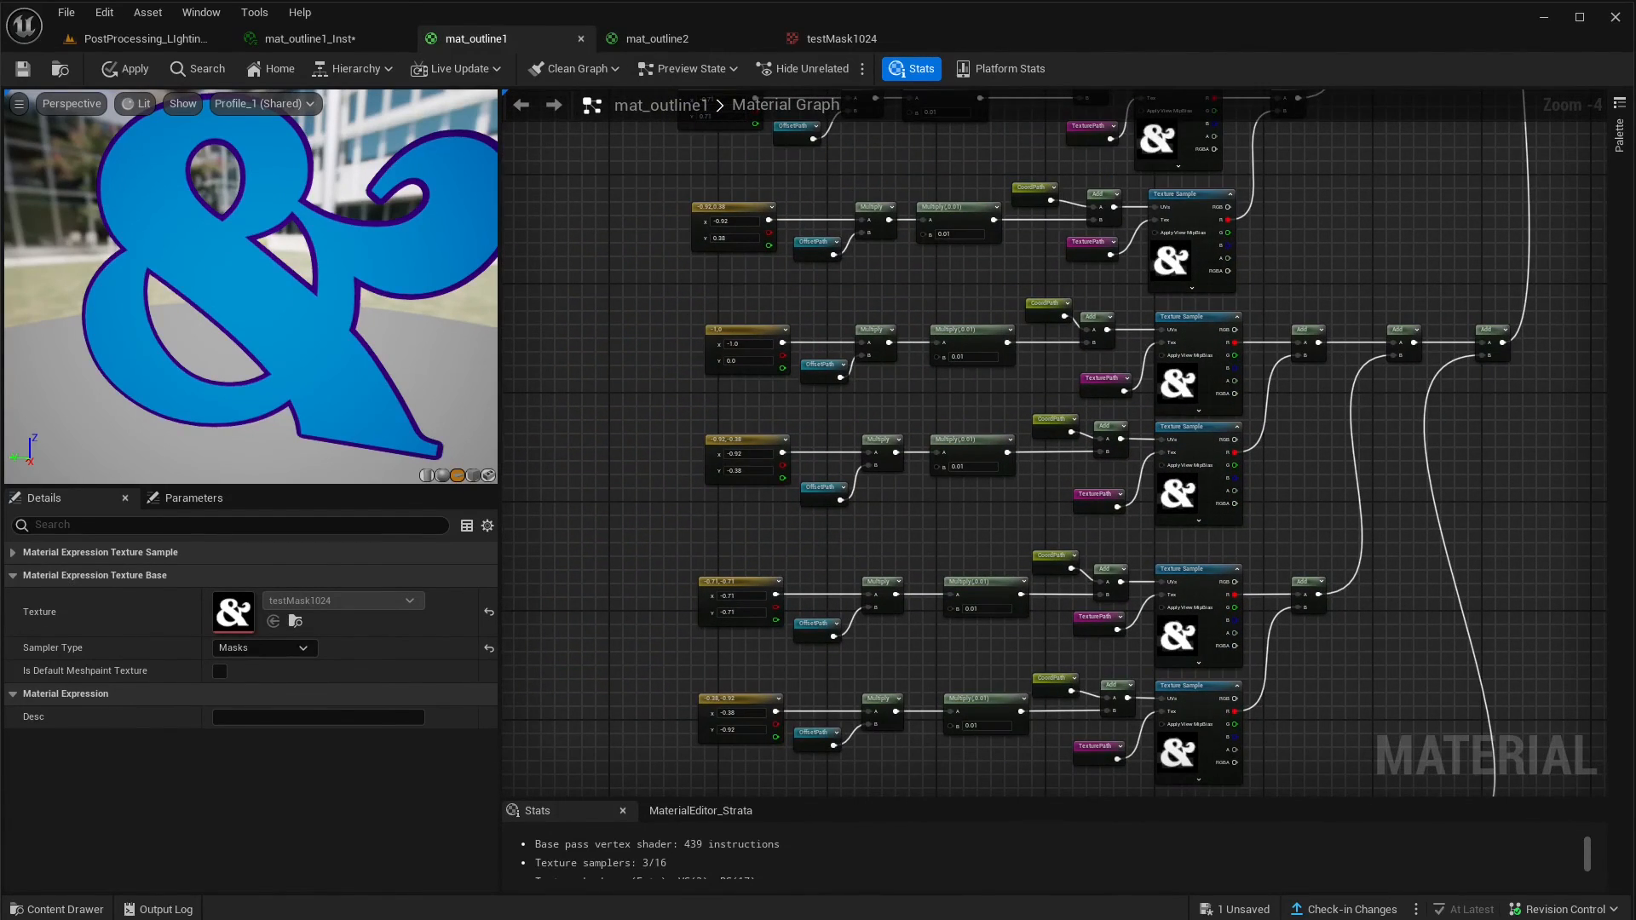
{"action": "right_click_drag", "start_coordinate": [1005, 466], "coordinate": [917, 295]}
{"action": "right_click_drag", "start_coordinate": [979, 423], "coordinate": [939, 248]}
{"action": "right_click_drag", "start_coordinate": [985, 469], "coordinate": [936, 247]}
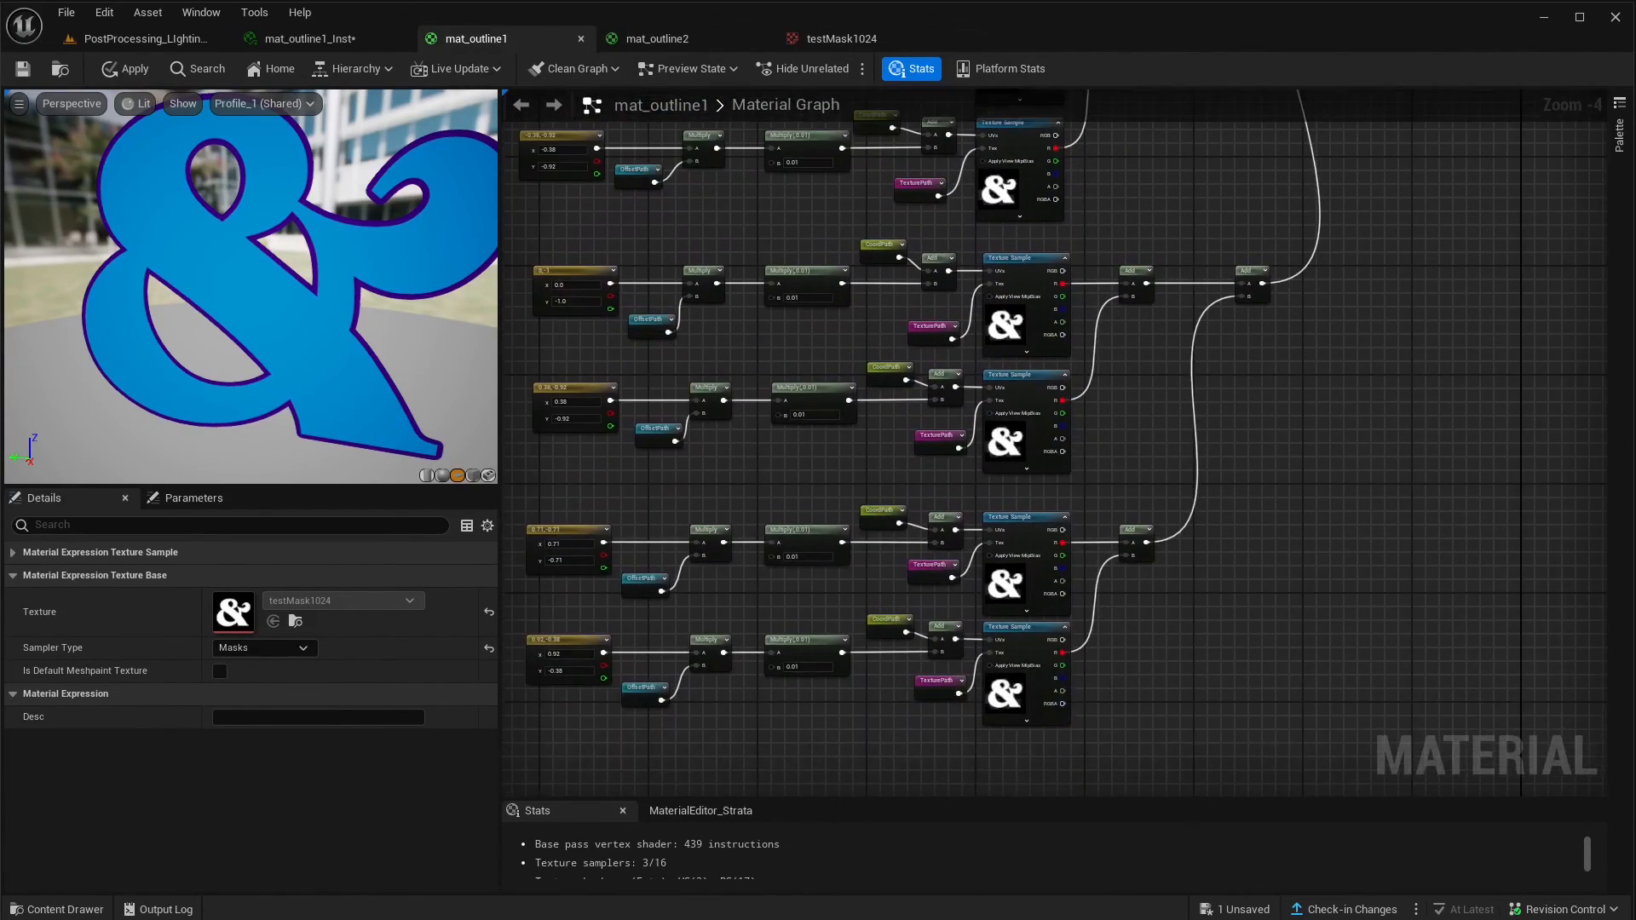
{"action": "scroll", "coordinate": [941, 331], "scroll_direction": "down", "scroll_amount": 1}
{"action": "right_click_drag", "start_coordinate": [1039, 277], "coordinate": [928, 373]}
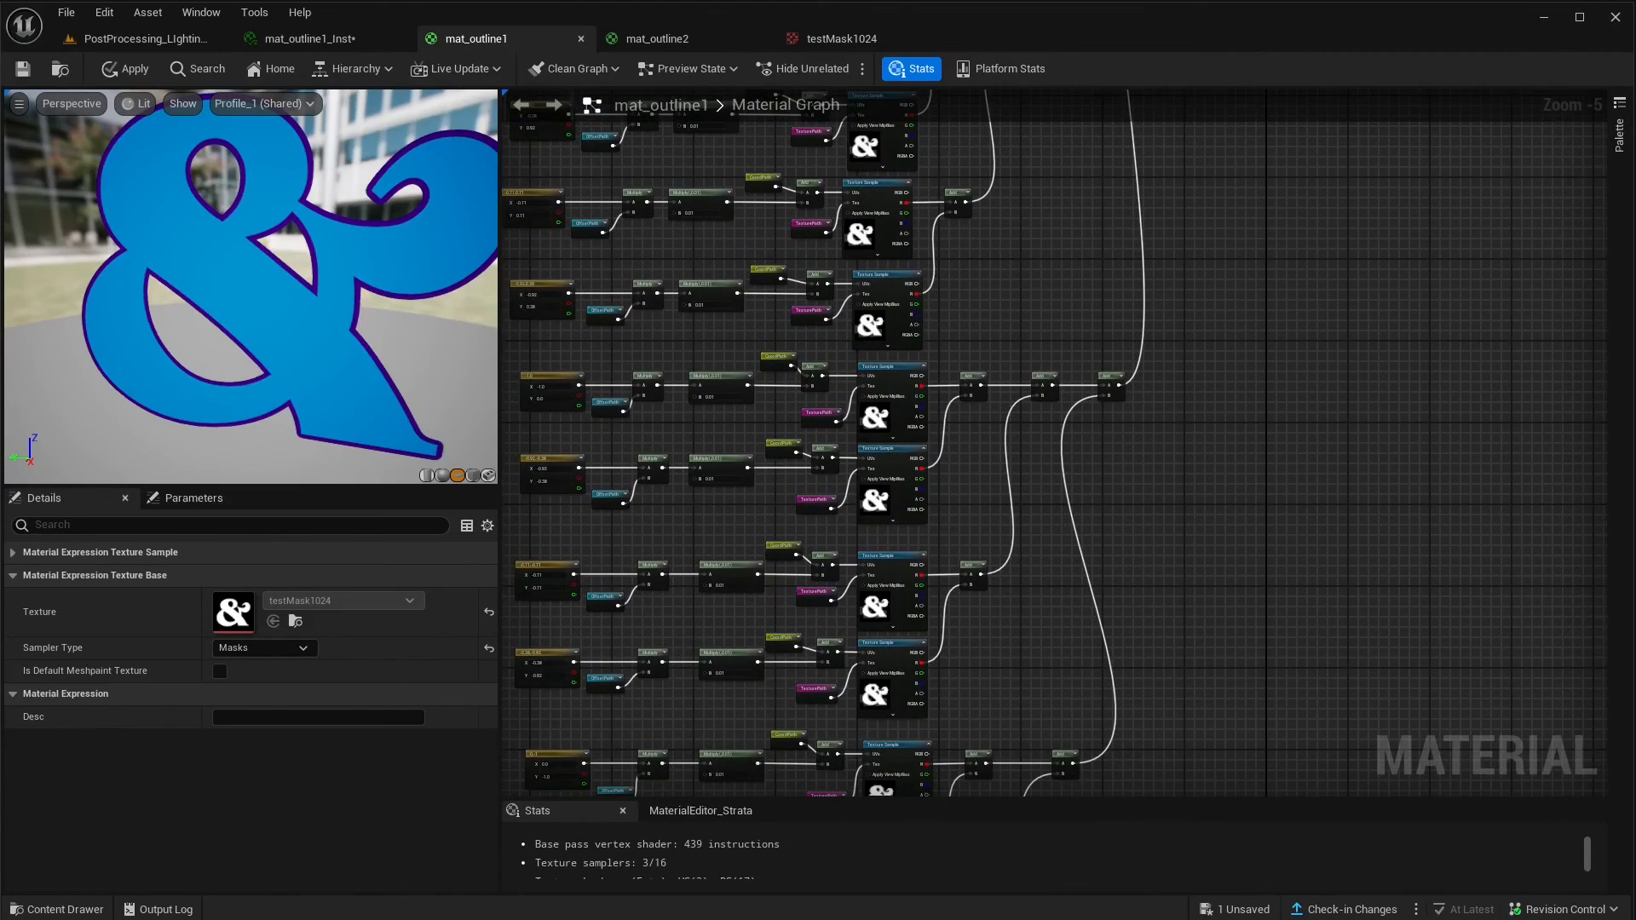
{"action": "right_click_drag", "start_coordinate": [1028, 334], "coordinate": [1006, 545]}
{"action": "right_click_drag", "start_coordinate": [1012, 381], "coordinate": [1032, 588]}
{"action": "right_click_drag", "start_coordinate": [1027, 418], "coordinate": [1023, 692]}
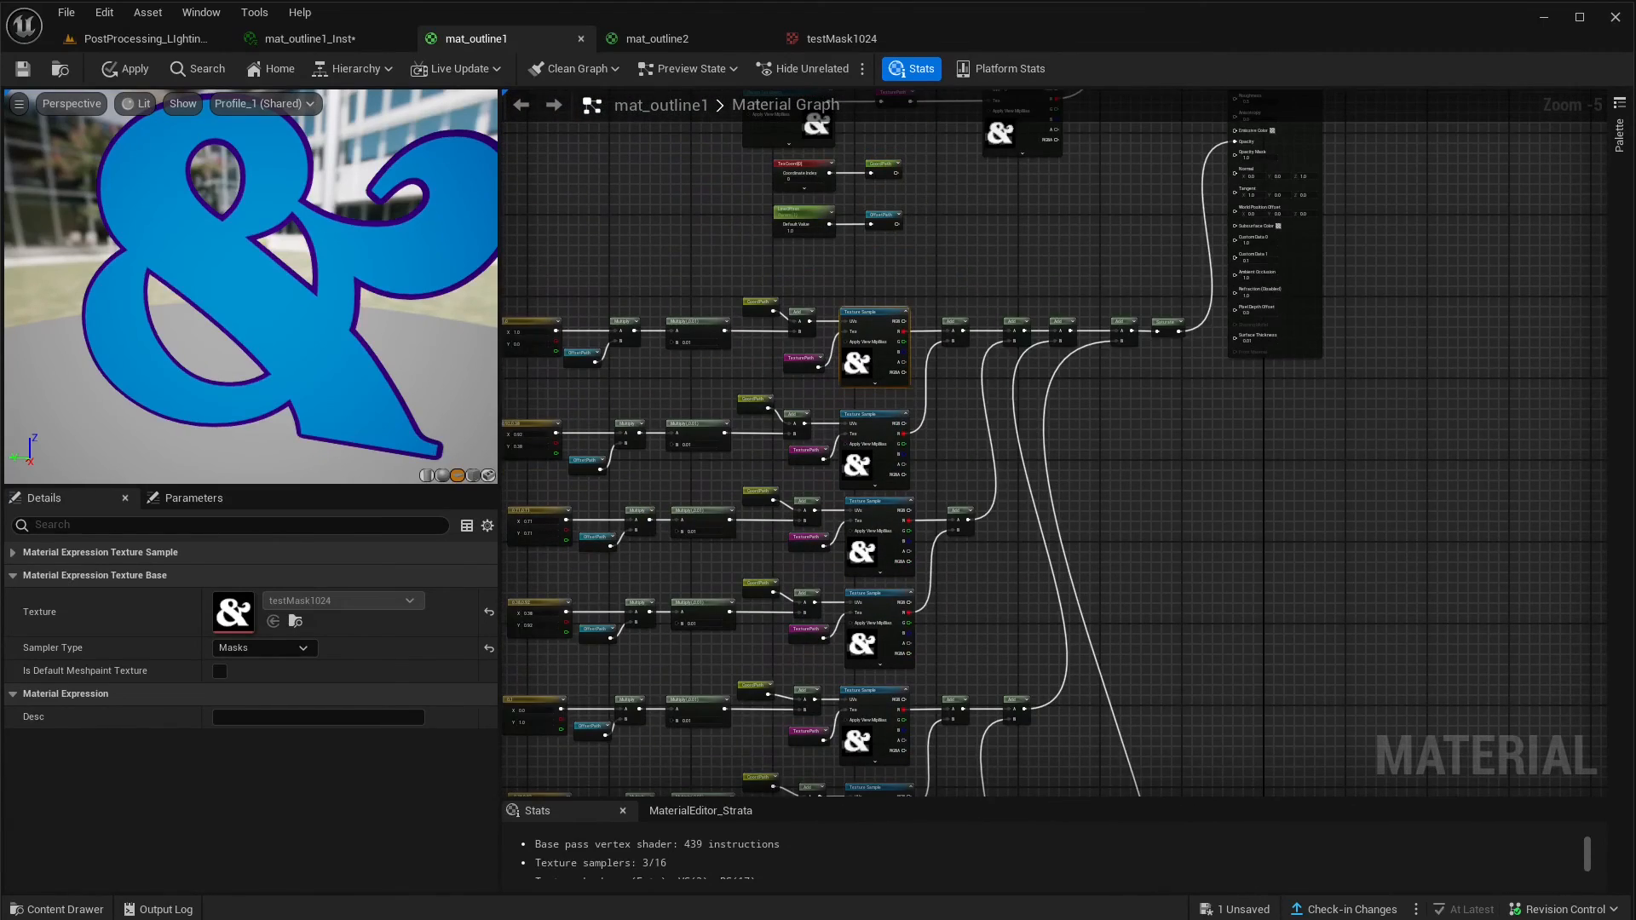
- Examine mat_outline1's color, texture mask, coordinate and offset parameters and their connections up to the Base Color and Opacity inputs
{"action": "right_click_drag", "start_coordinate": [1170, 363], "coordinate": [1169, 742]}
{"action": "scroll", "coordinate": [1241, 498], "scroll_direction": "up", "scroll_amount": 2}
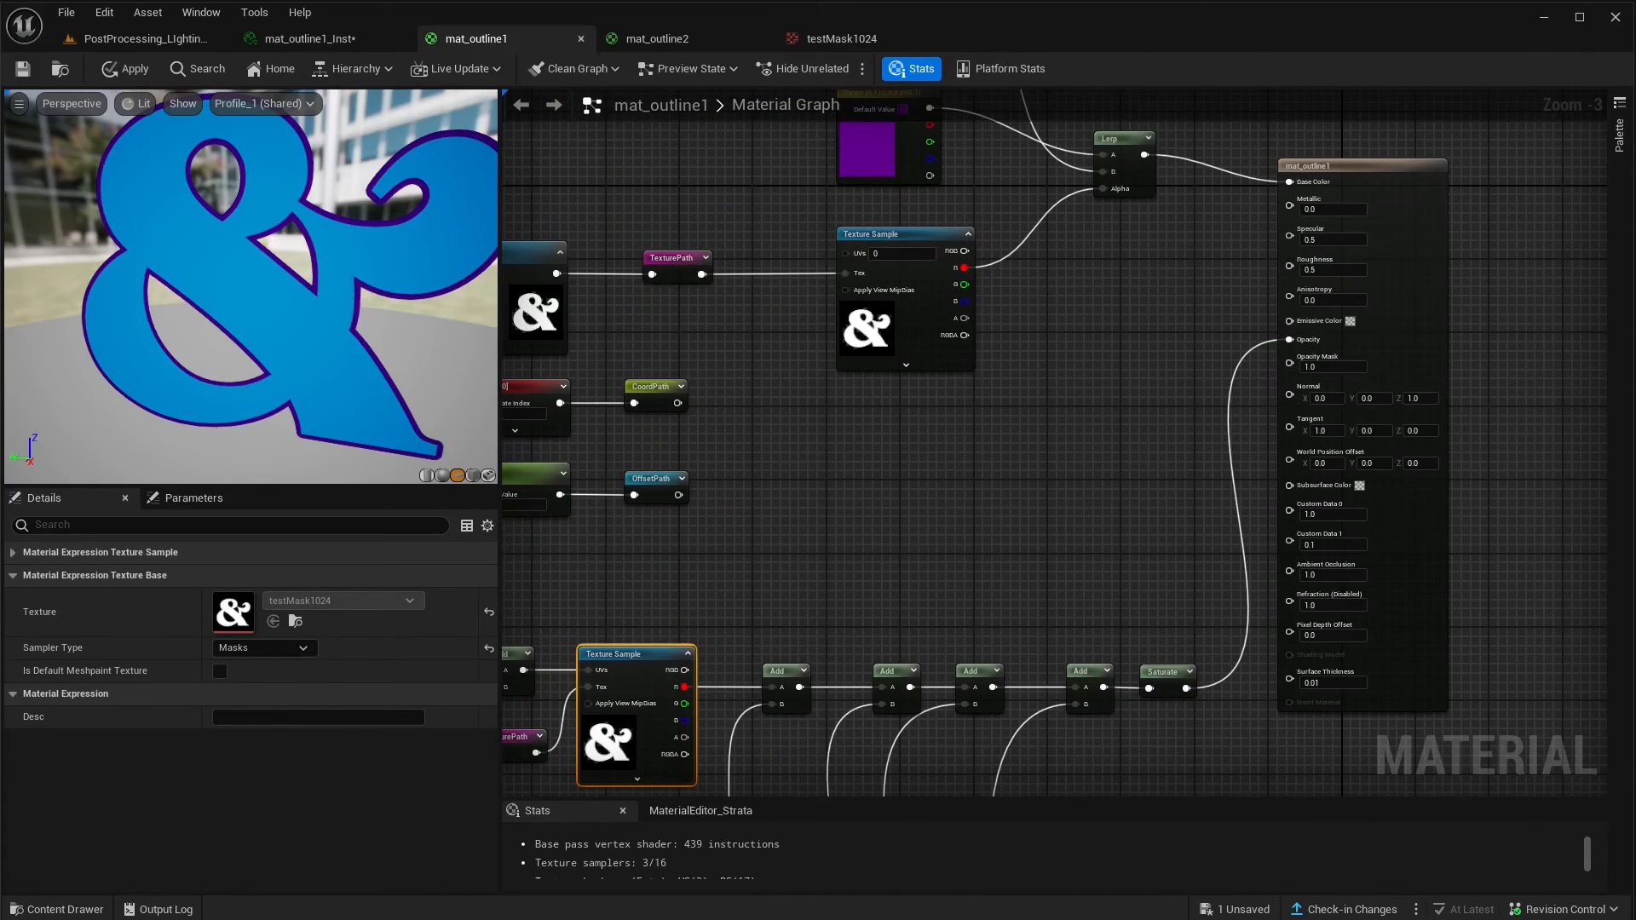
{"action": "right_click_drag", "start_coordinate": [1010, 469], "coordinate": [1149, 526]}
{"action": "scroll", "coordinate": [1189, 497], "scroll_direction": "down", "scroll_amount": 1}
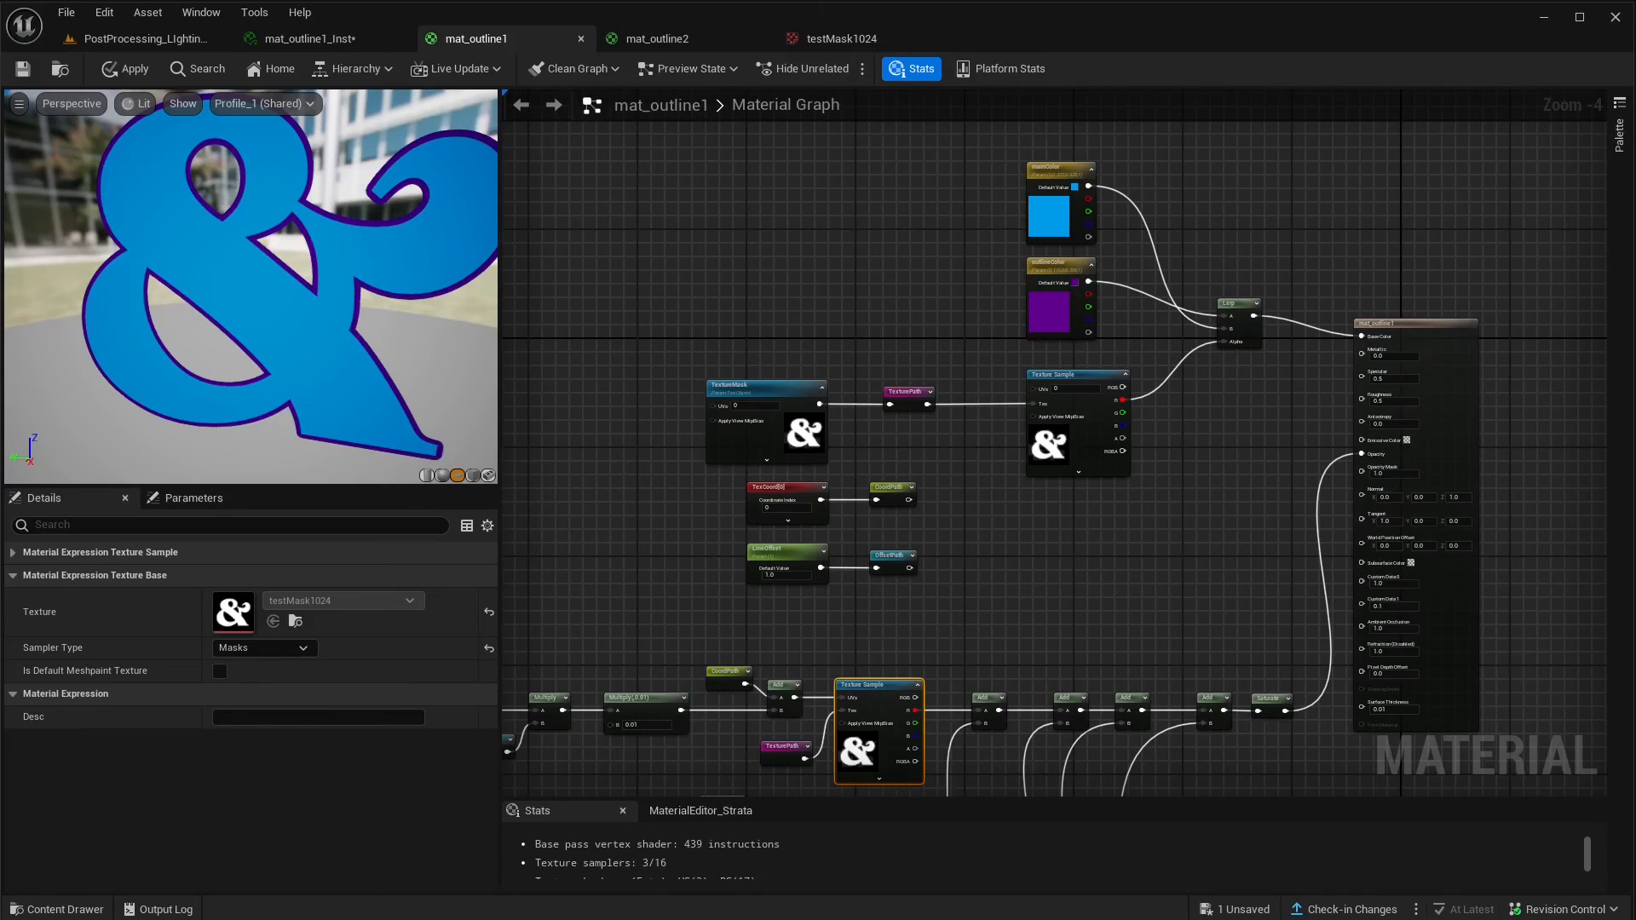
{"action": "right_click_drag", "start_coordinate": [995, 617], "coordinate": [1089, 476]}
{"action": "scroll", "coordinate": [1094, 502], "scroll_direction": "down", "scroll_amount": 1}
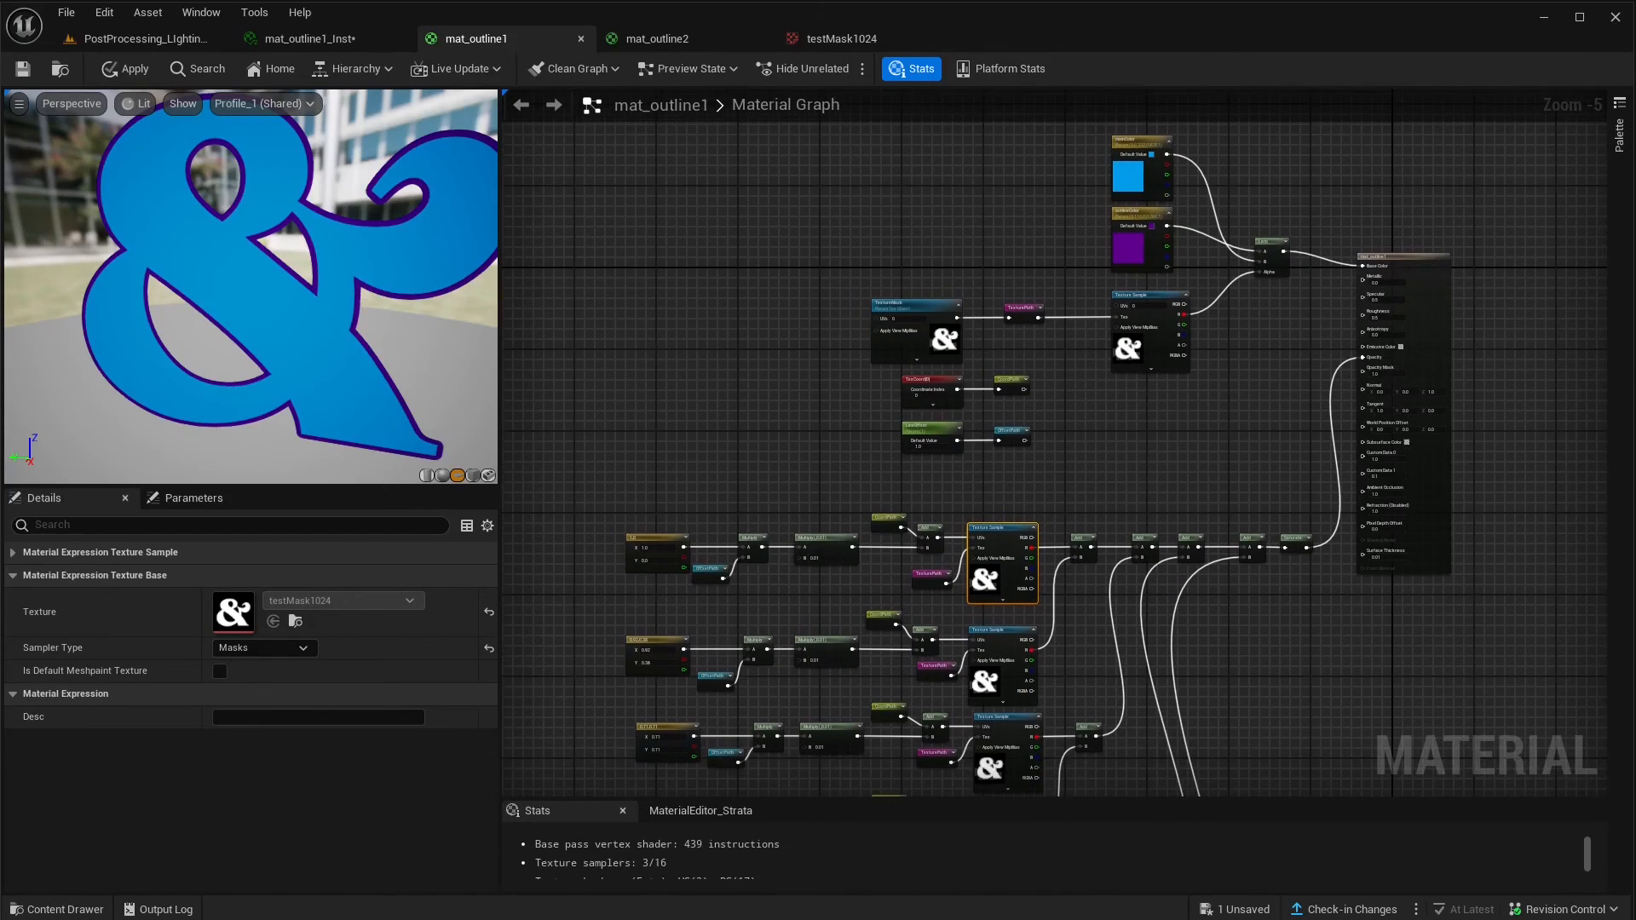
{"action": "left_click", "coordinate": [1088, 477]}
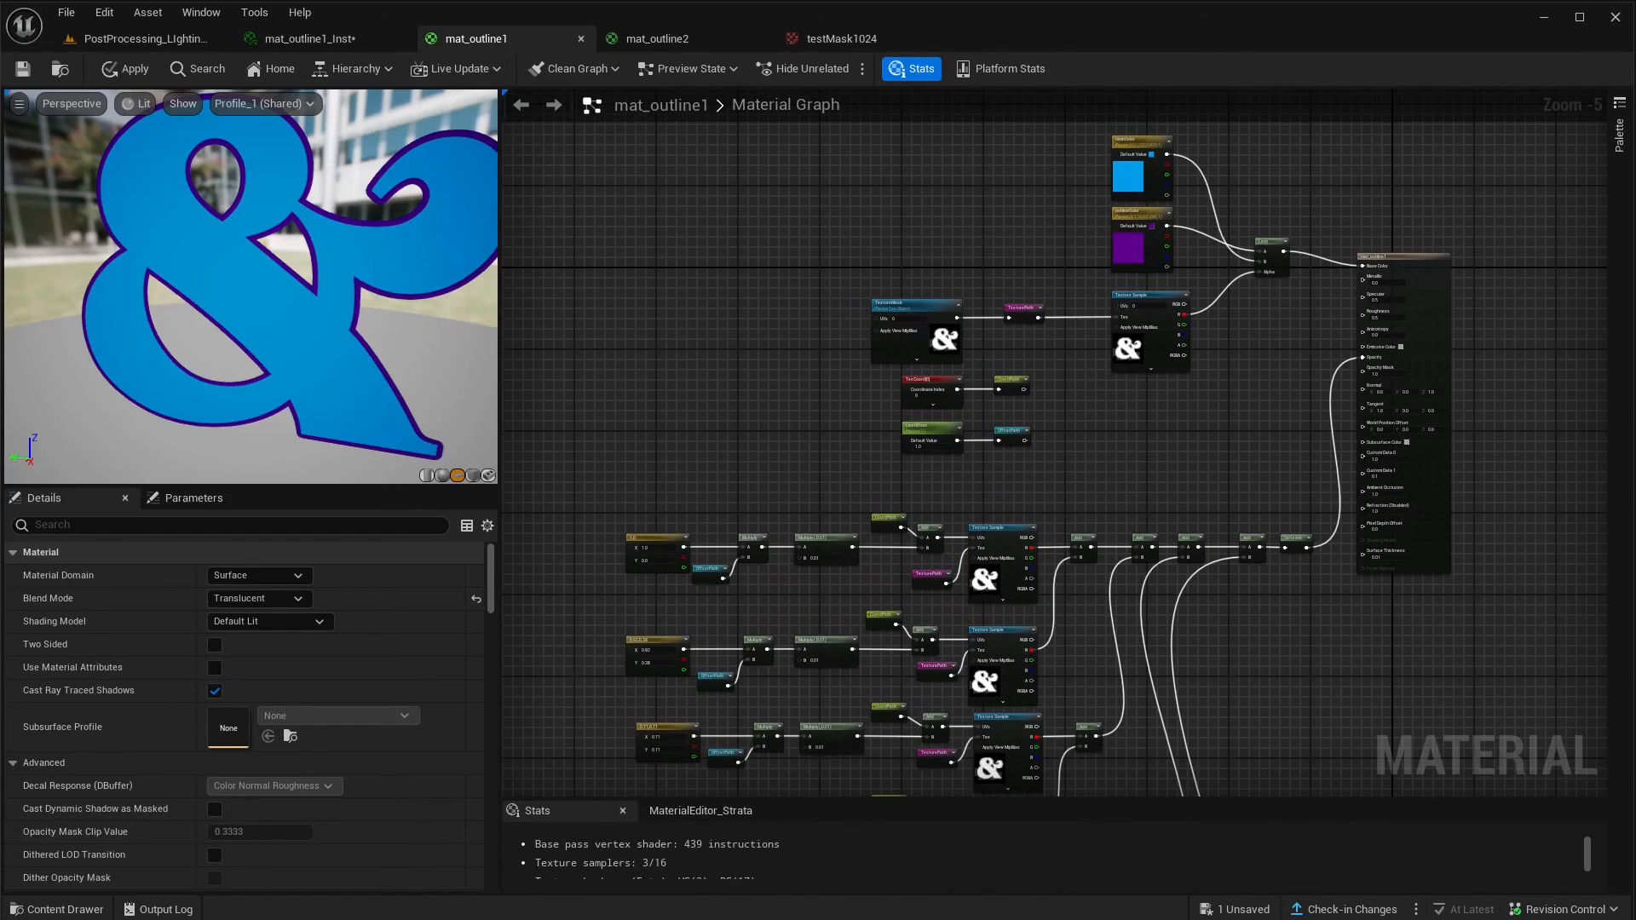
- Browse the project's materials folder for the outline materials and view the exposed parameters of the mat_outline1_Inst instance
{"action": "key", "text": "ctrl+space"}
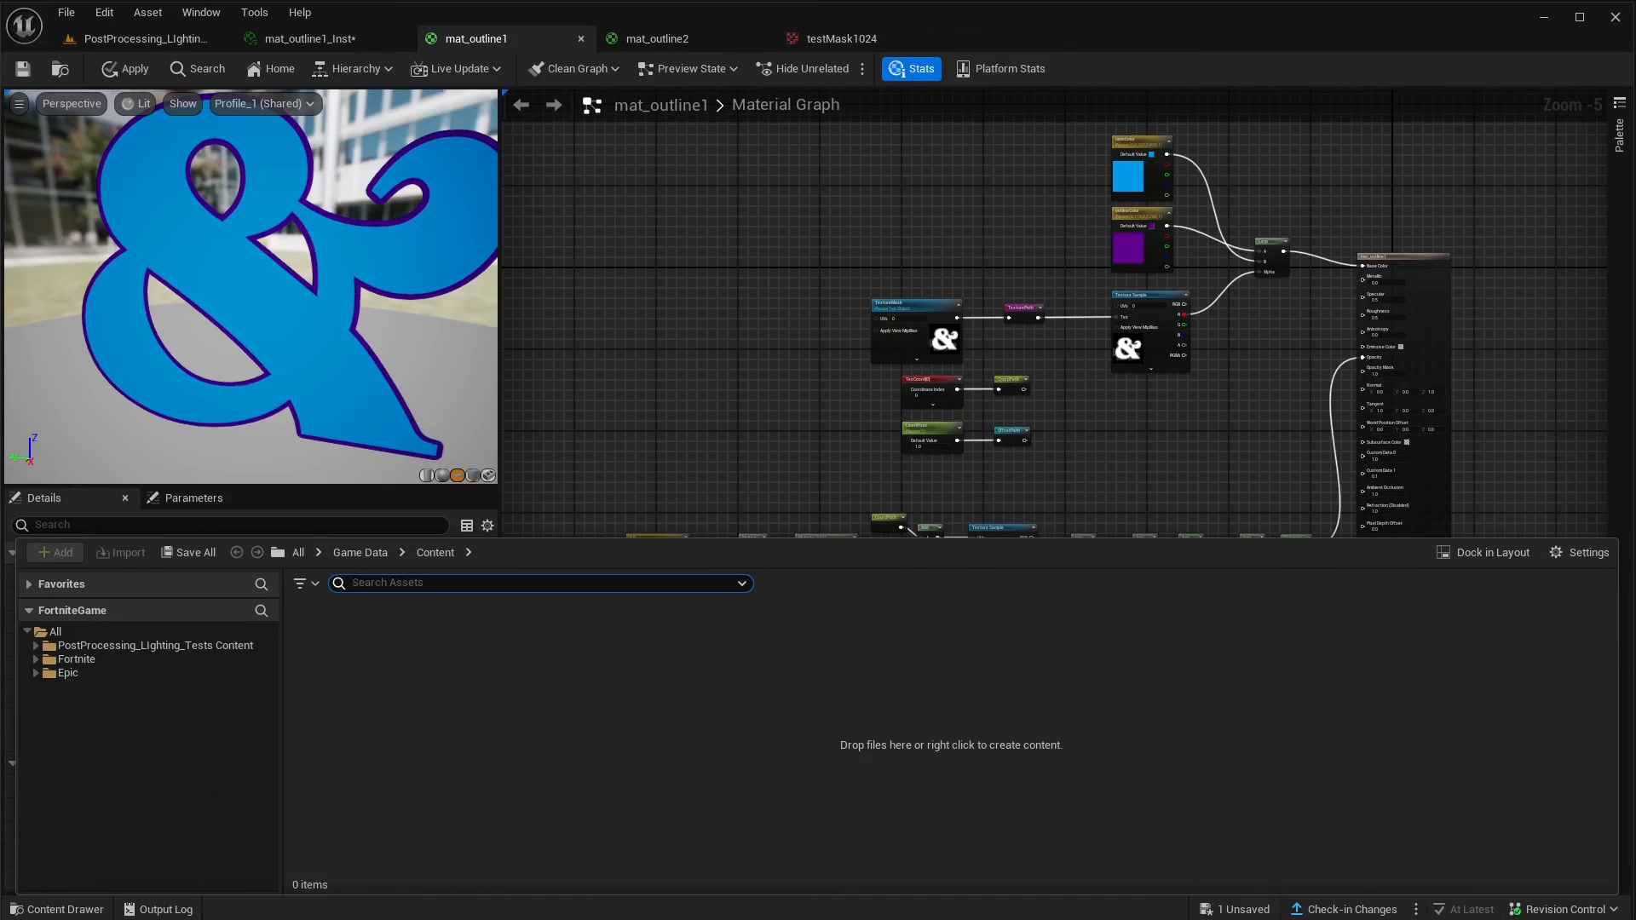
{"action": "left_click", "coordinate": [171, 646]}
{"action": "left_click", "coordinate": [428, 646]}
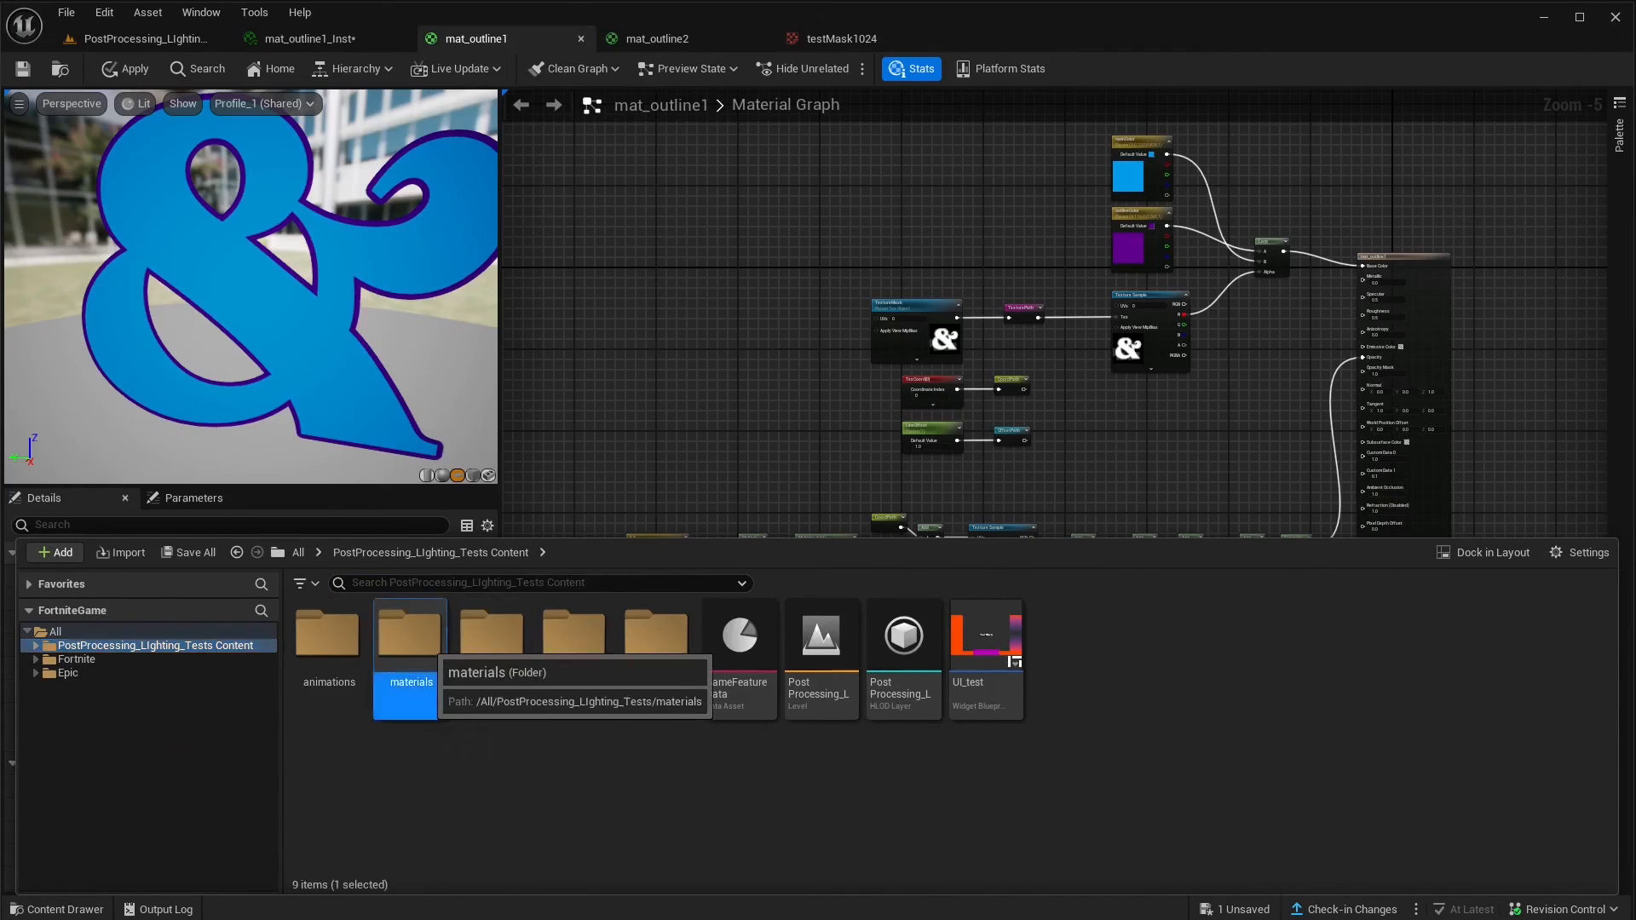
{"action": "double_click", "coordinate": [426, 648]}
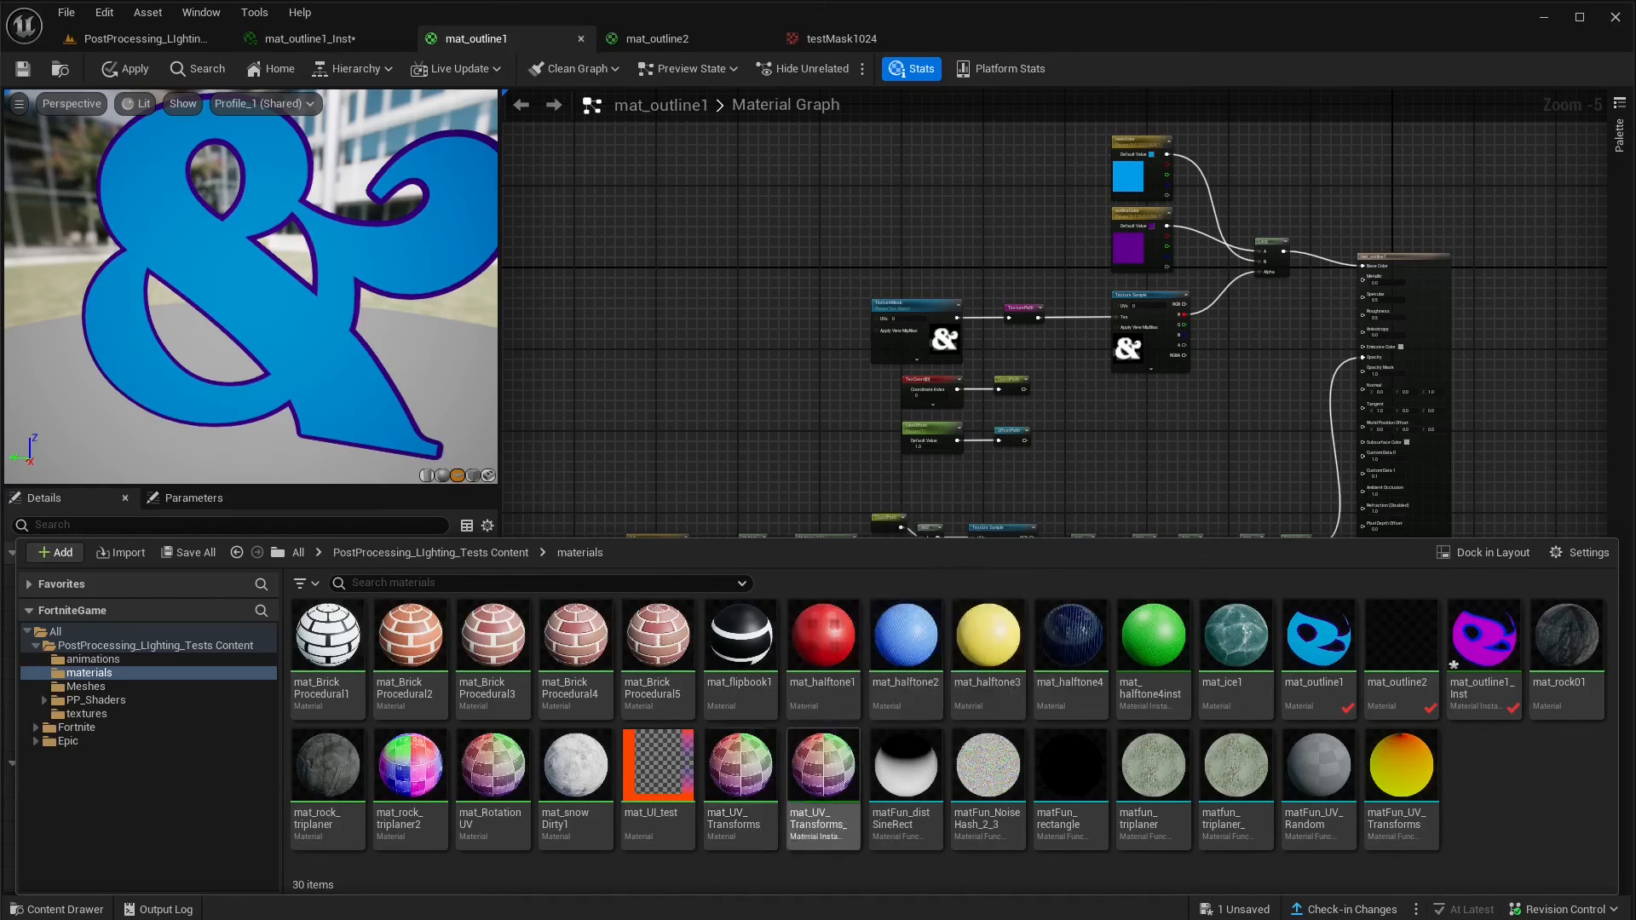
{"action": "key", "text": "ctrl+space"}
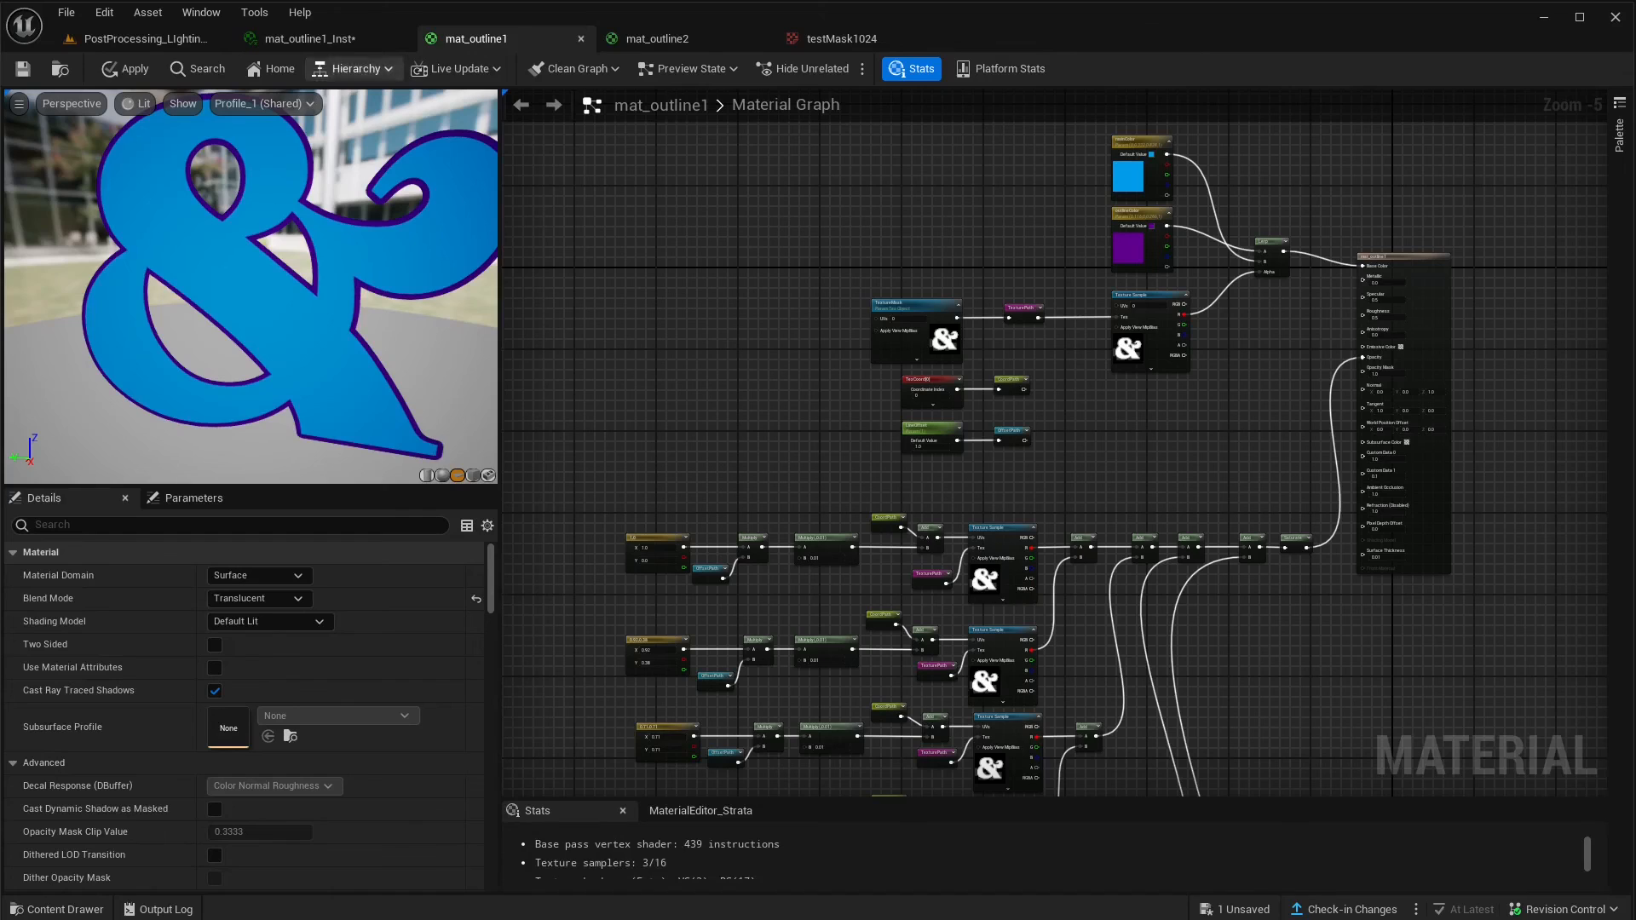
{"action": "left_click", "coordinate": [337, 38]}
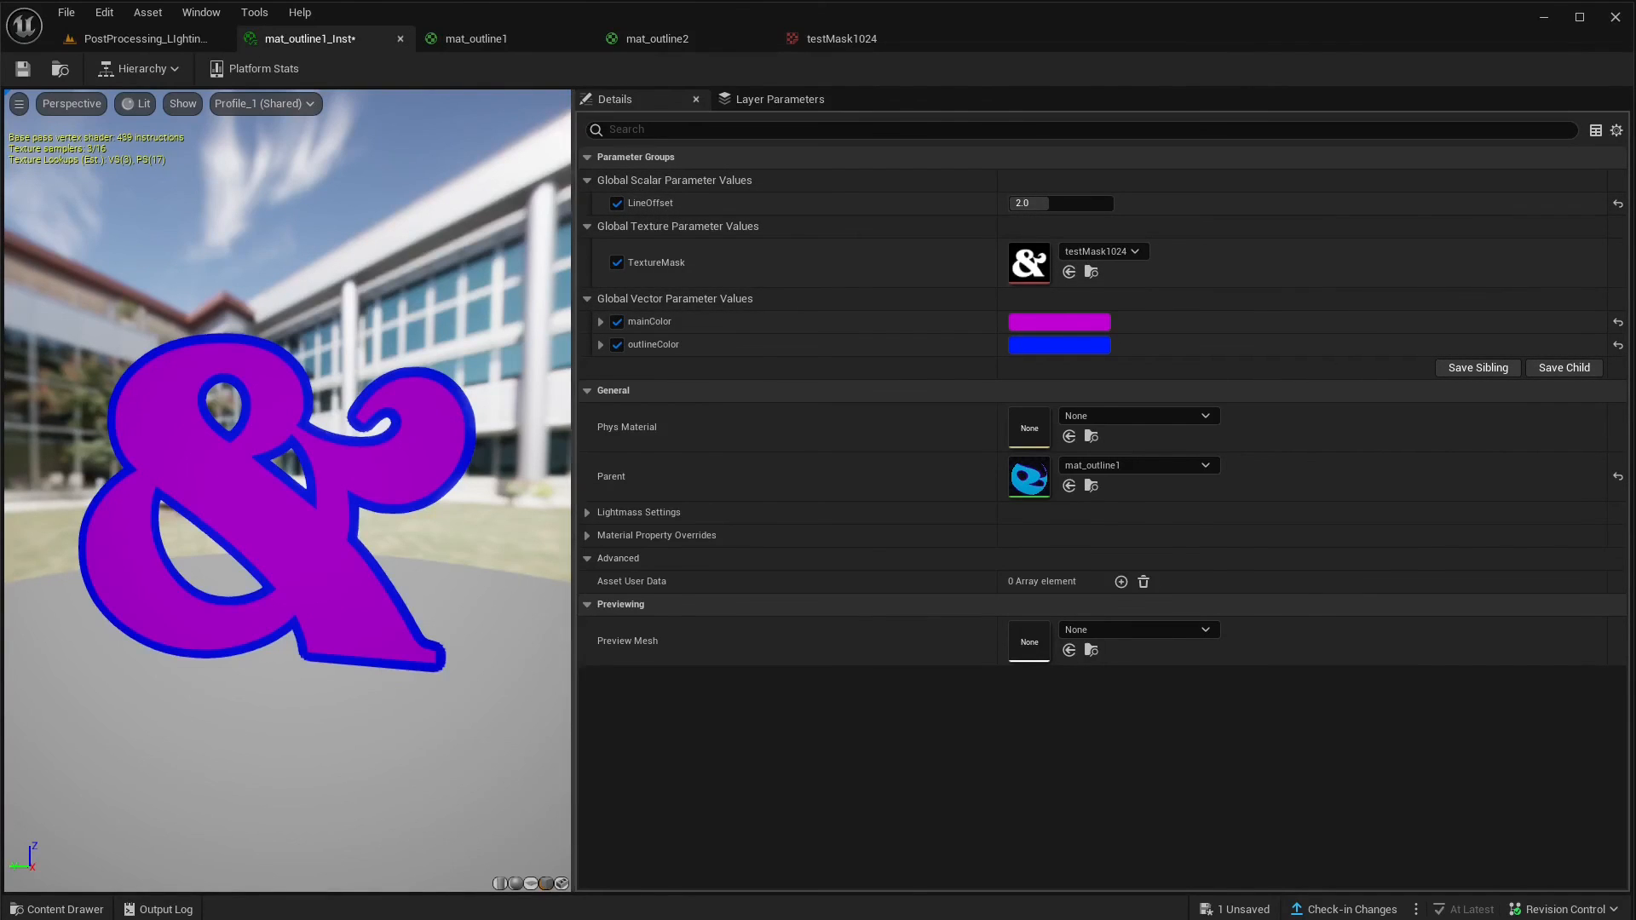
- Switch to the mat_outline2 graph and inspect the settings of the mainColor vector parameter
{"action": "left_click", "coordinate": [657, 39]}
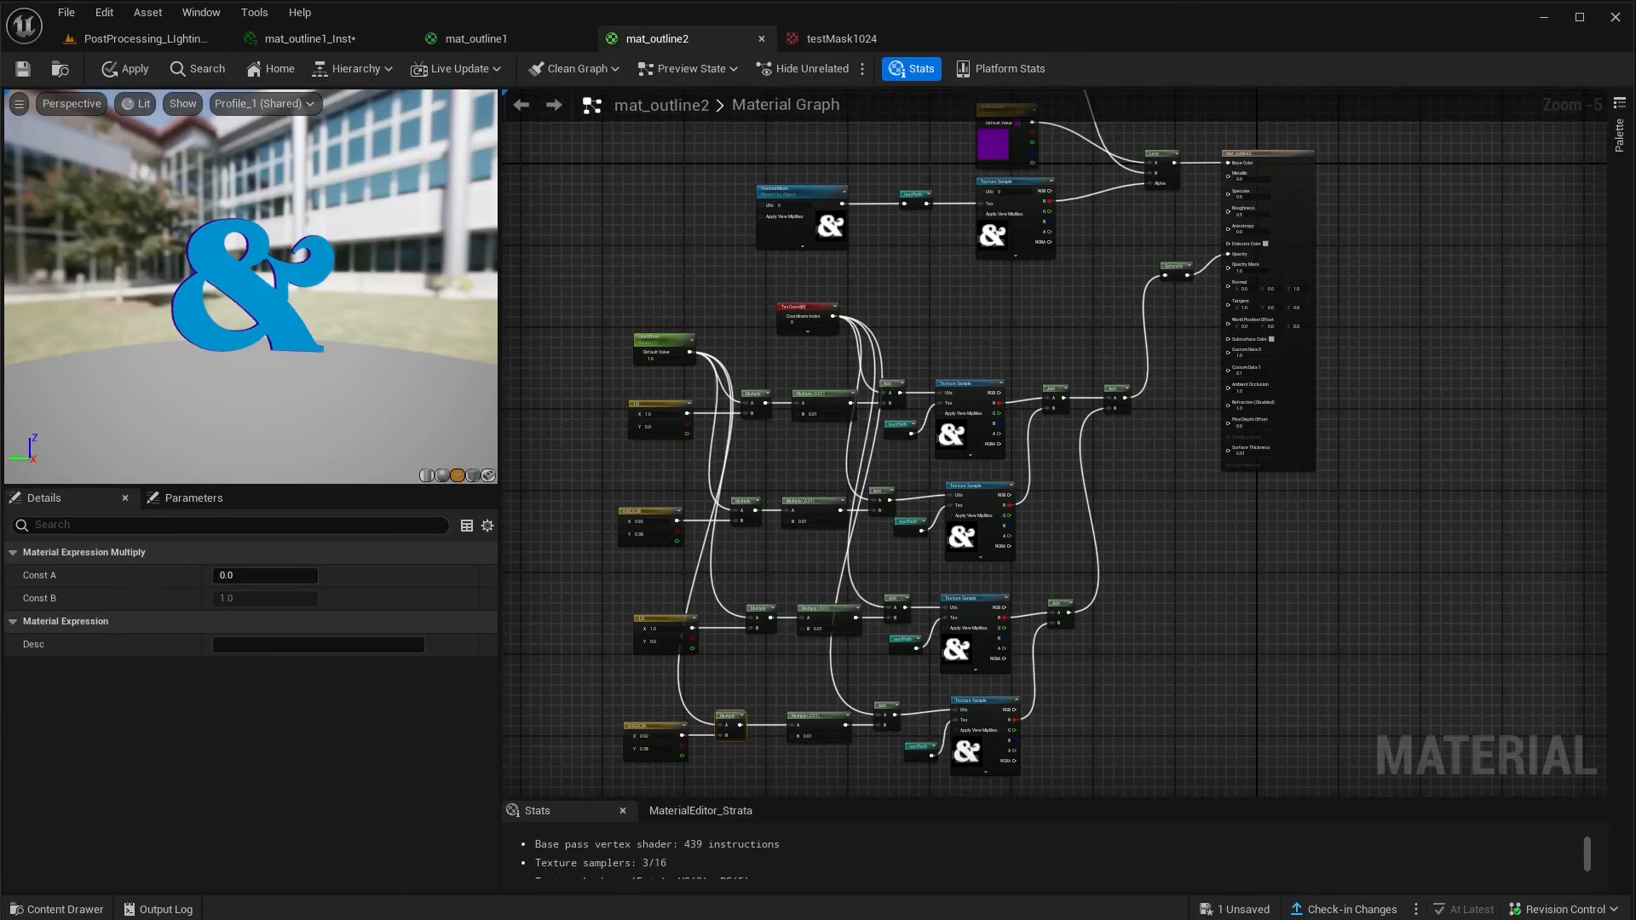
{"action": "scroll", "coordinate": [934, 396], "scroll_direction": "up", "scroll_amount": 2}
{"action": "right_click_drag", "start_coordinate": [826, 468], "coordinate": [901, 670]}
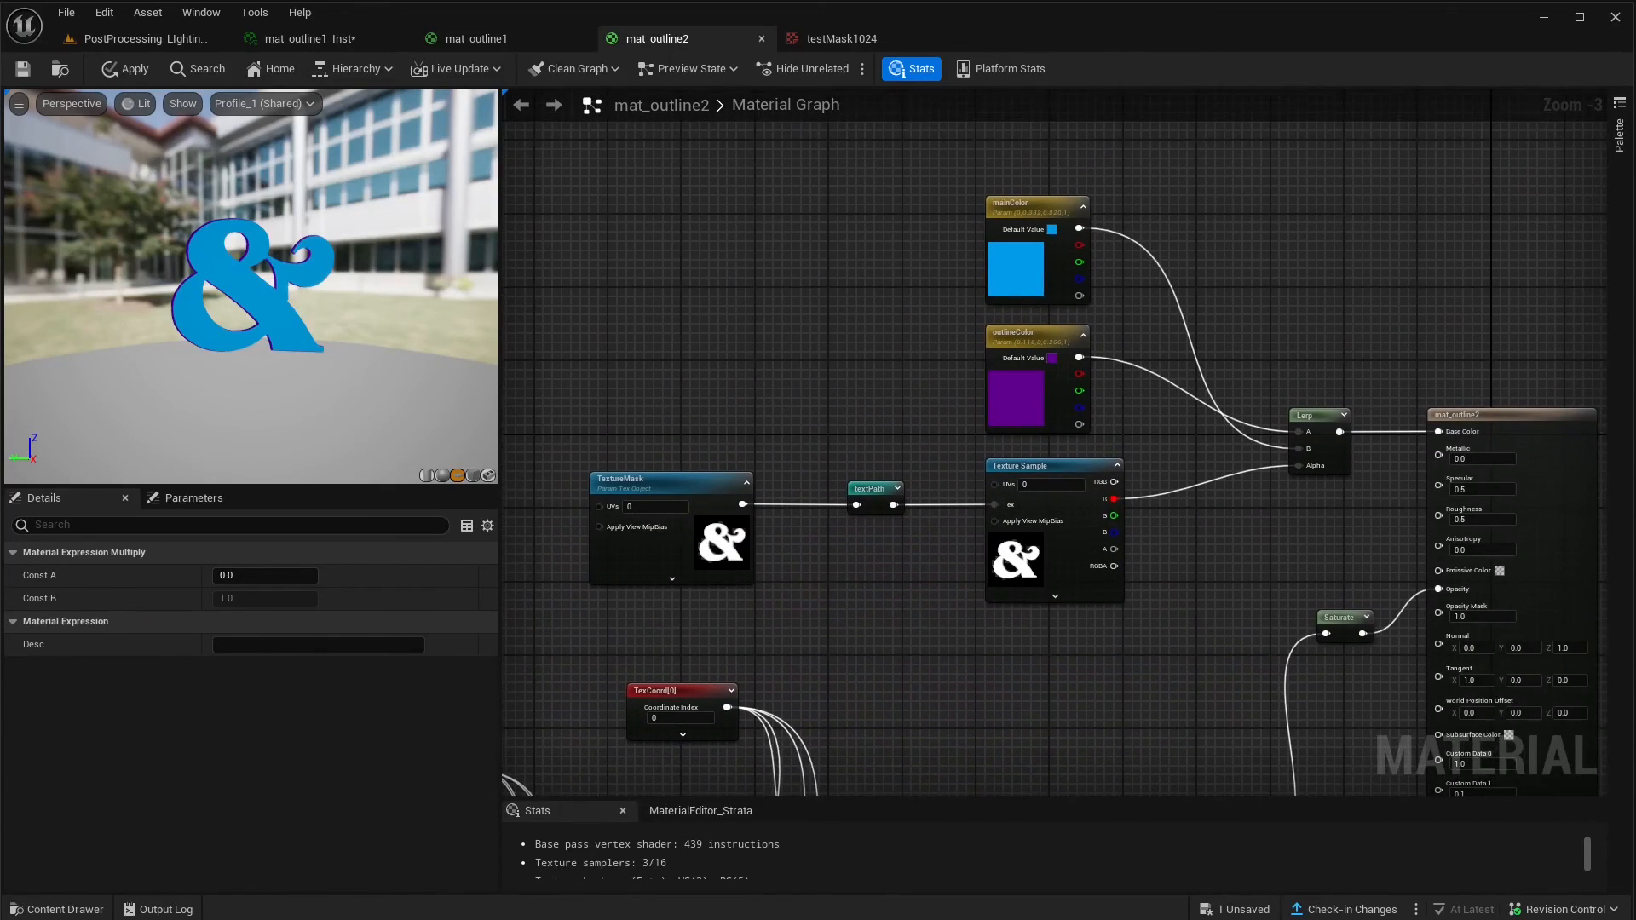
{"action": "scroll", "coordinate": [970, 324], "scroll_direction": "up", "scroll_amount": 1}
{"action": "right_click_drag", "start_coordinate": [970, 324], "coordinate": [863, 439]}
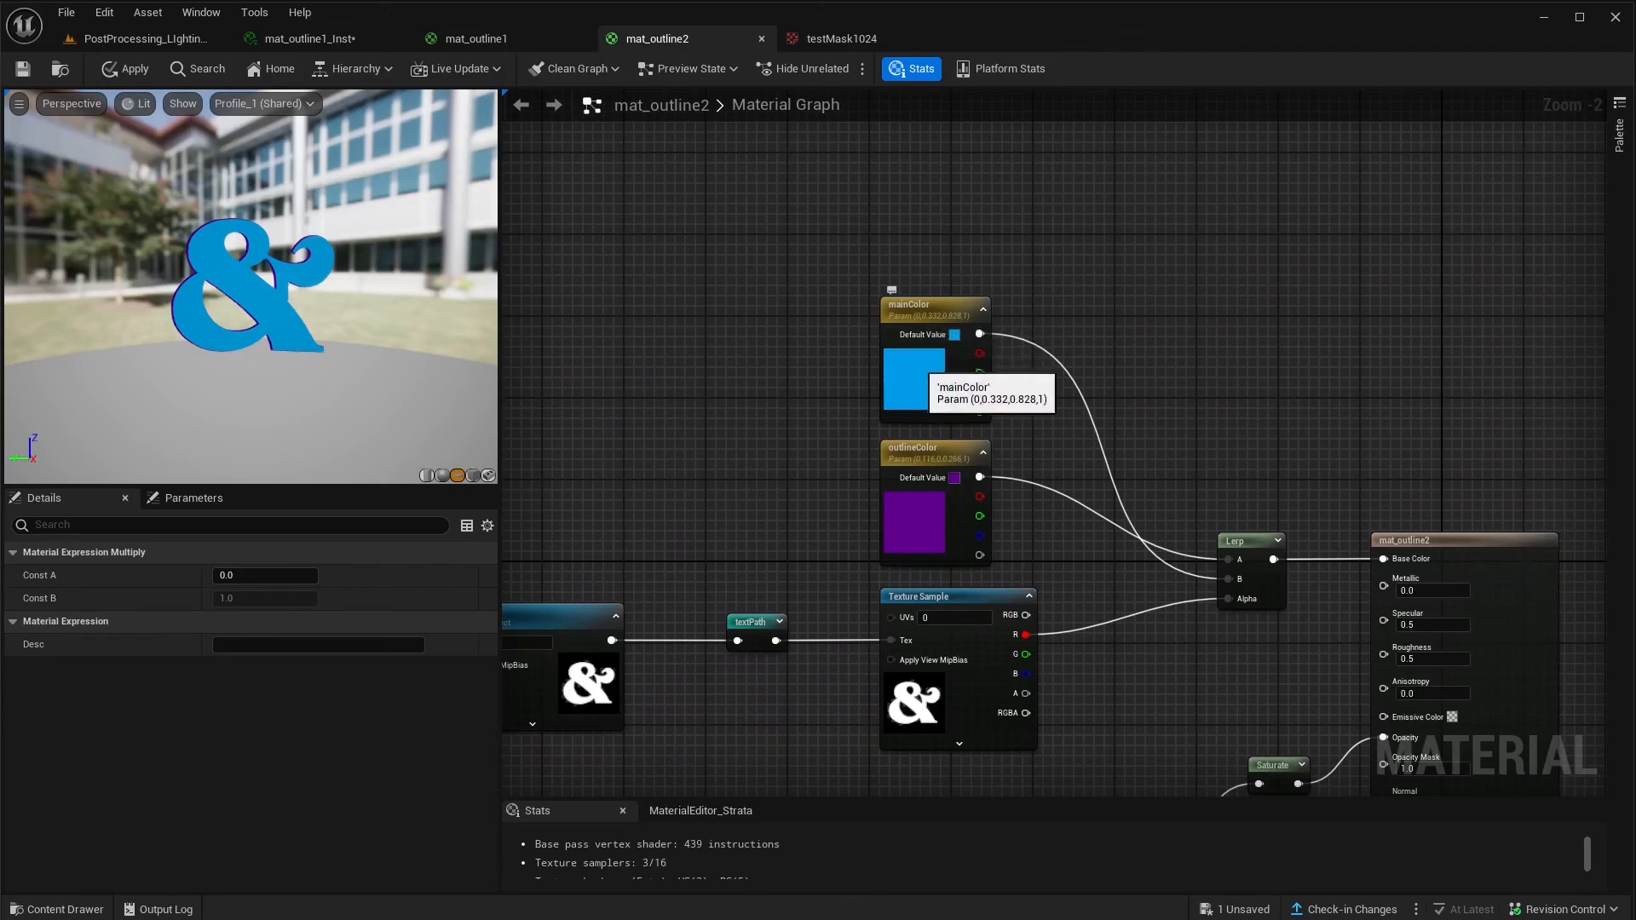
{"action": "left_click", "coordinate": [936, 314]}
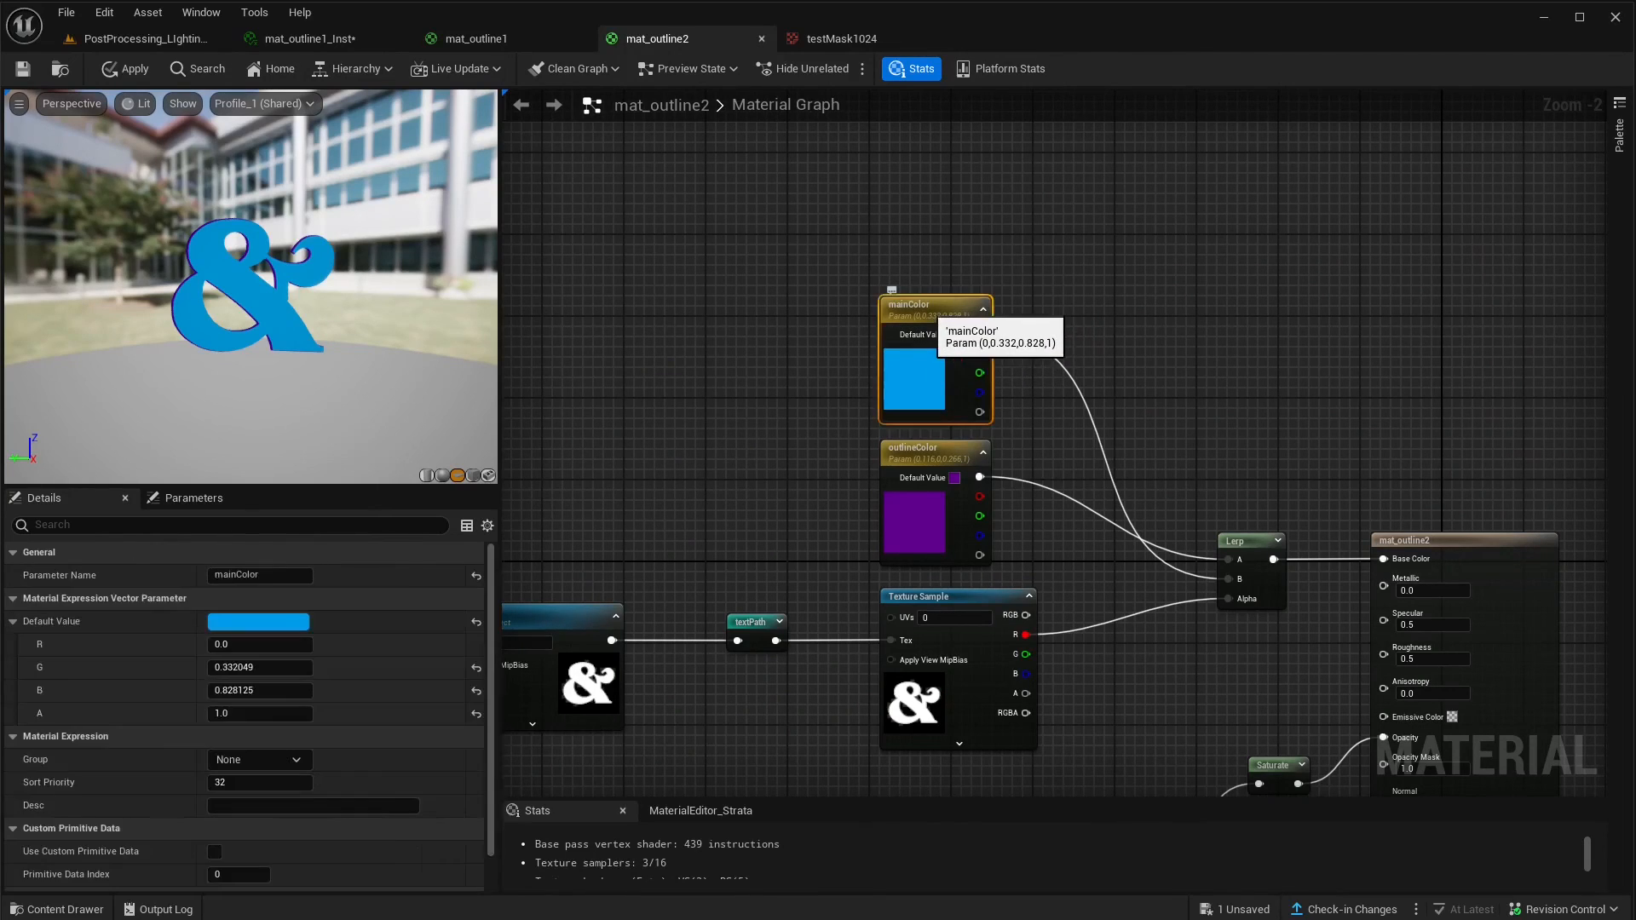
- Try converting a new Constant3Vector beside the mainColor node into a parameter, and delete that trial node
{"action": "key", "text": "3"}
{"action": "left_click", "coordinate": [737, 372]}
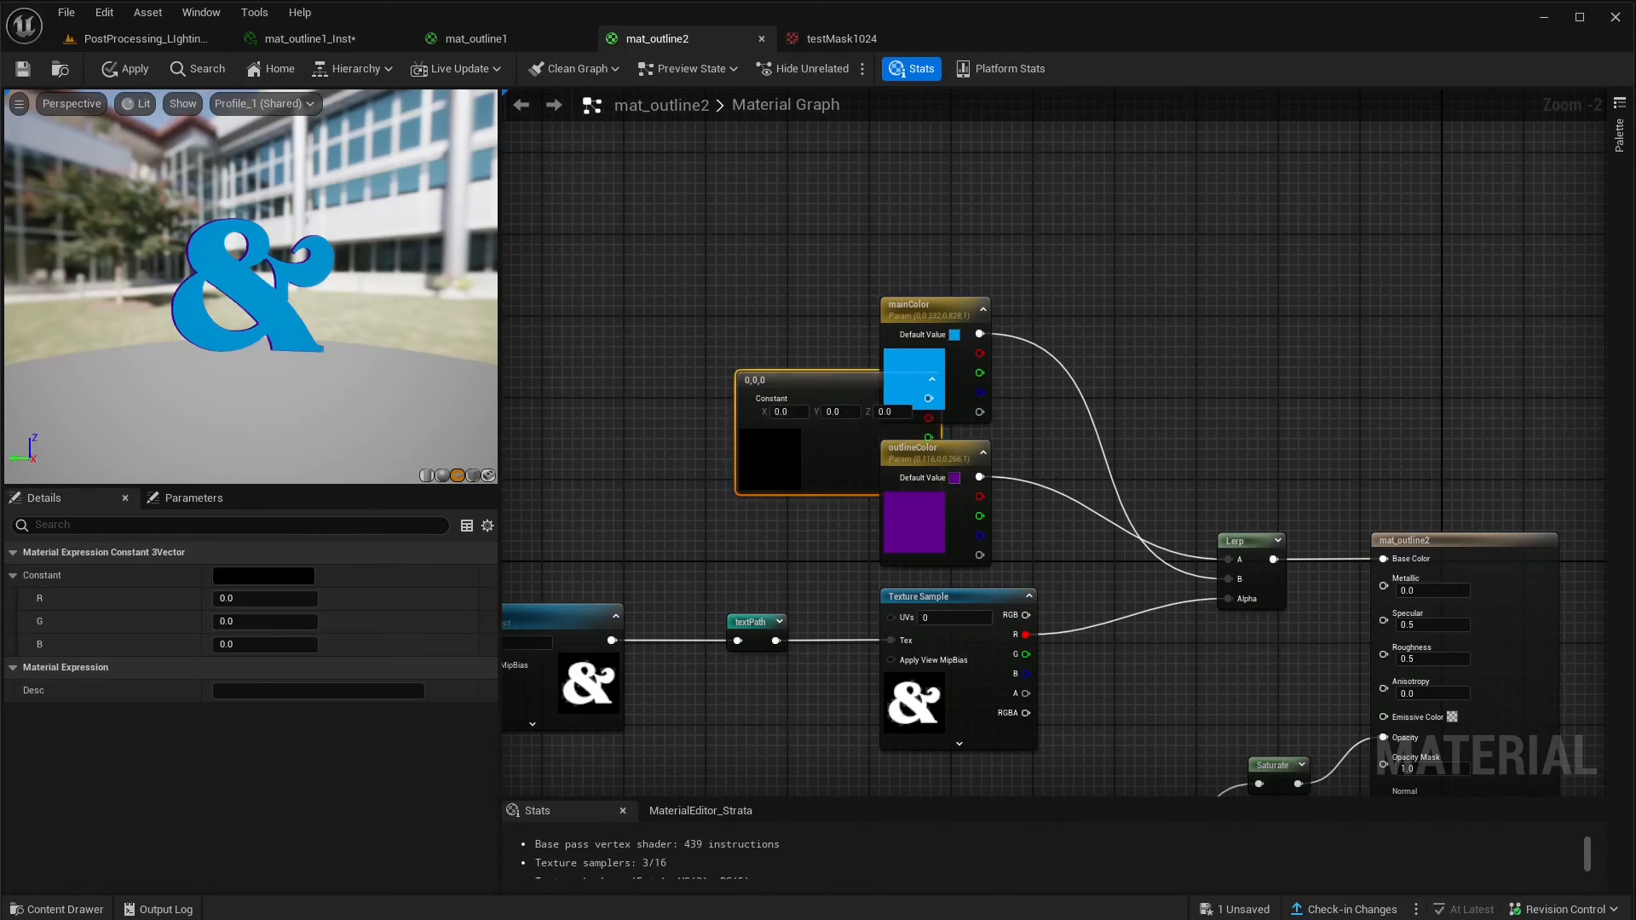
{"action": "left_click_drag", "start_coordinate": [767, 380], "coordinate": [644, 326]}
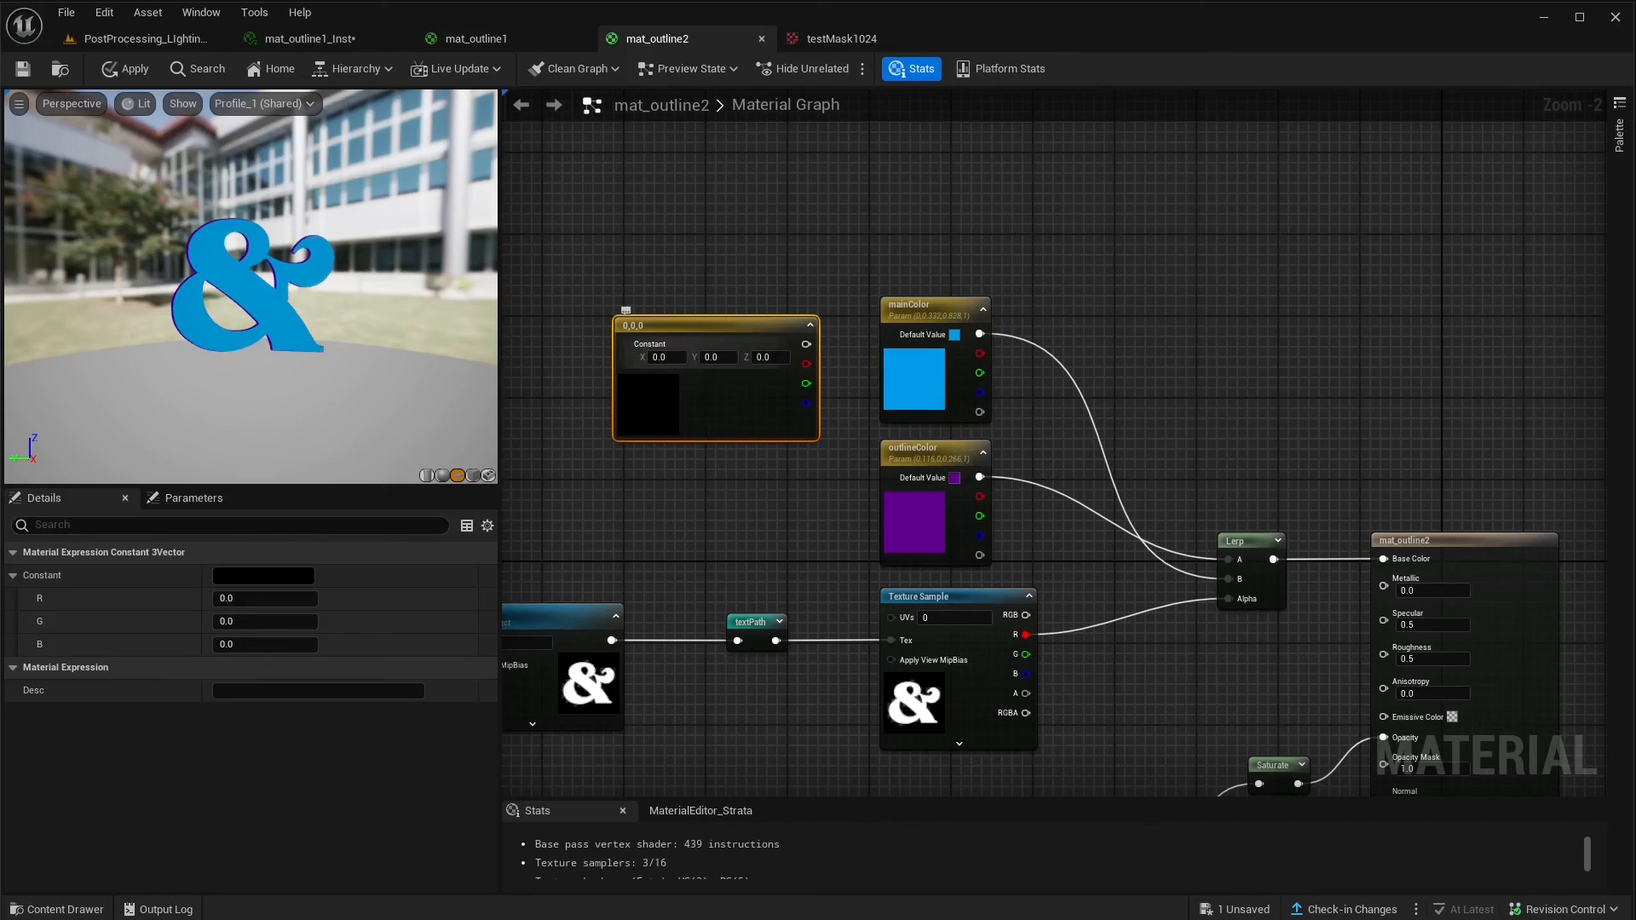
{"action": "left_click_drag", "start_coordinate": [701, 326], "coordinate": [691, 317]}
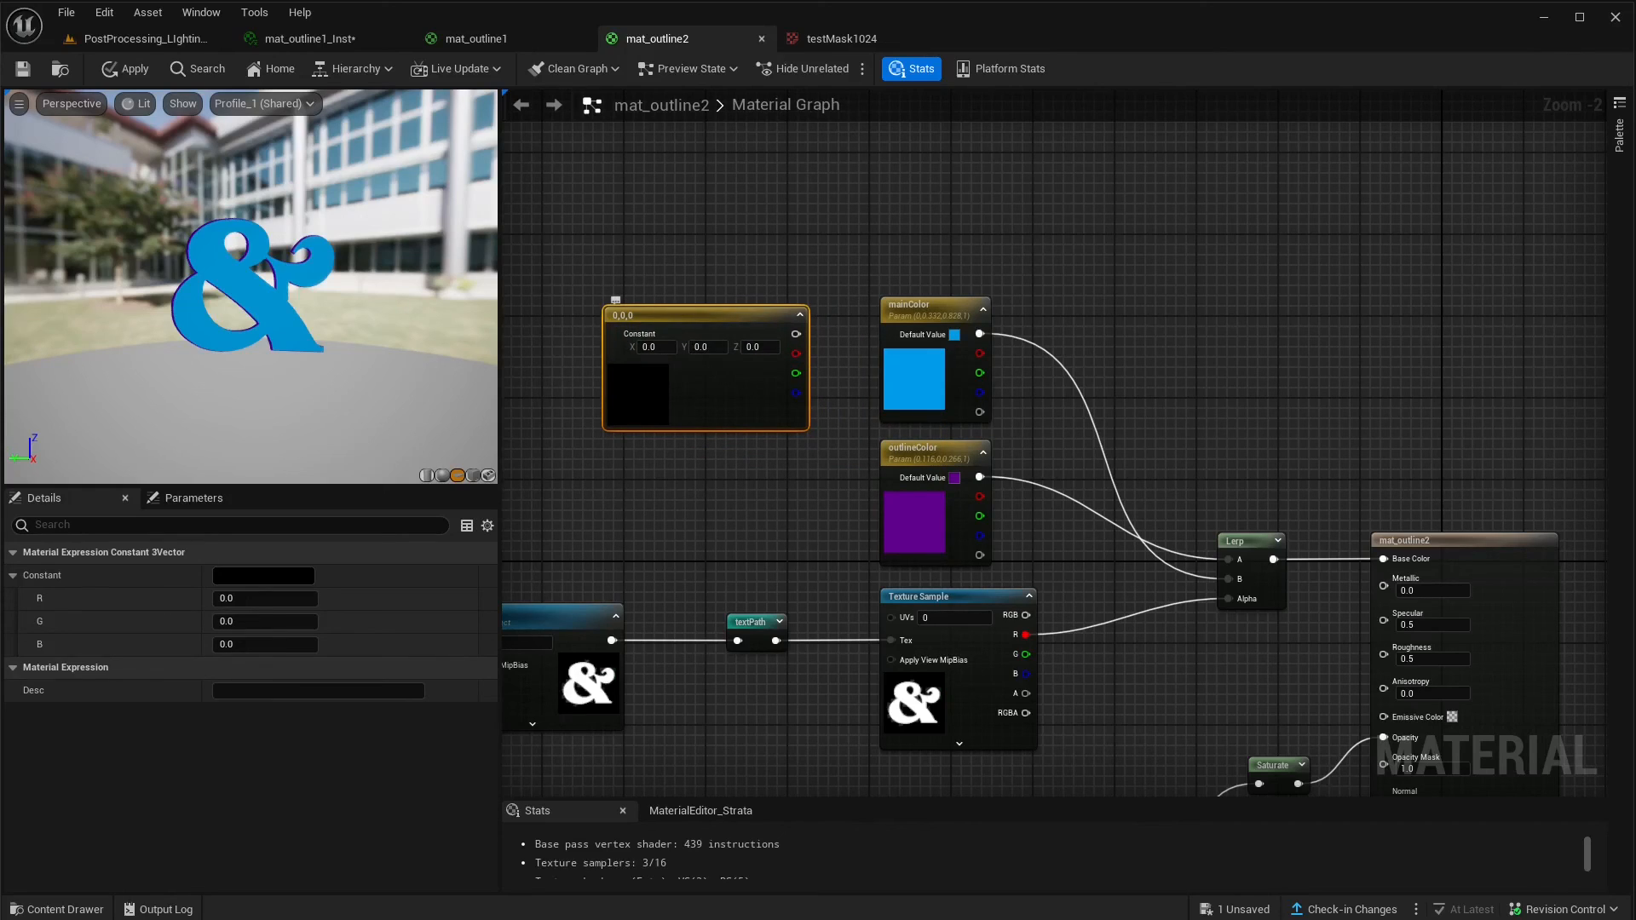
{"action": "right_click", "coordinate": [689, 388]}
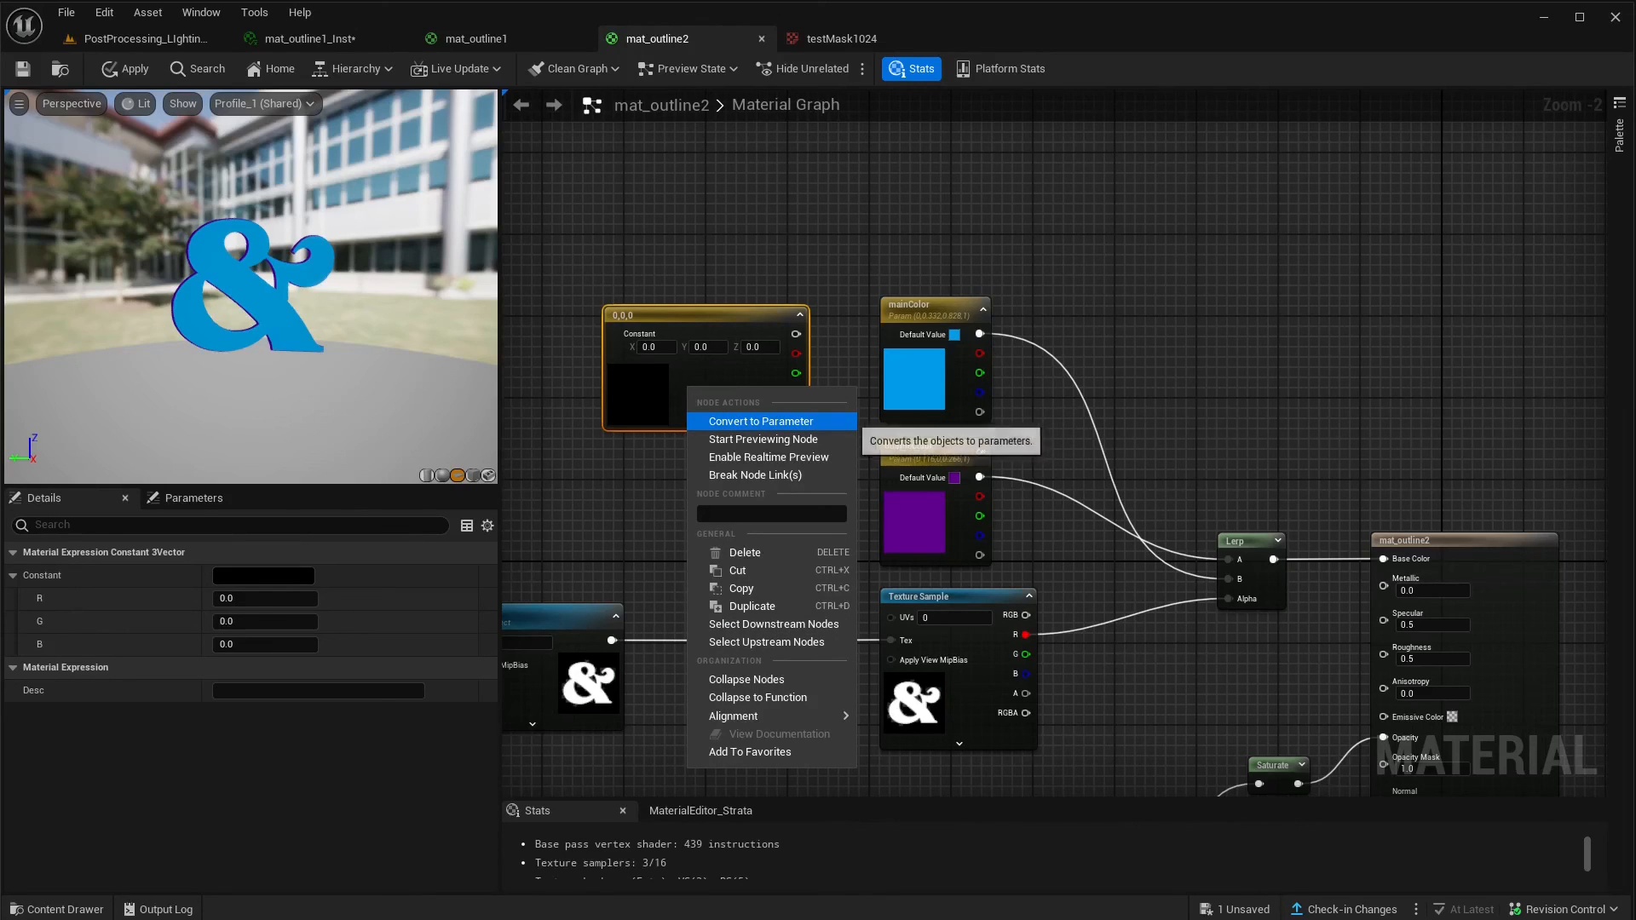
{"action": "left_click", "coordinate": [761, 421]}
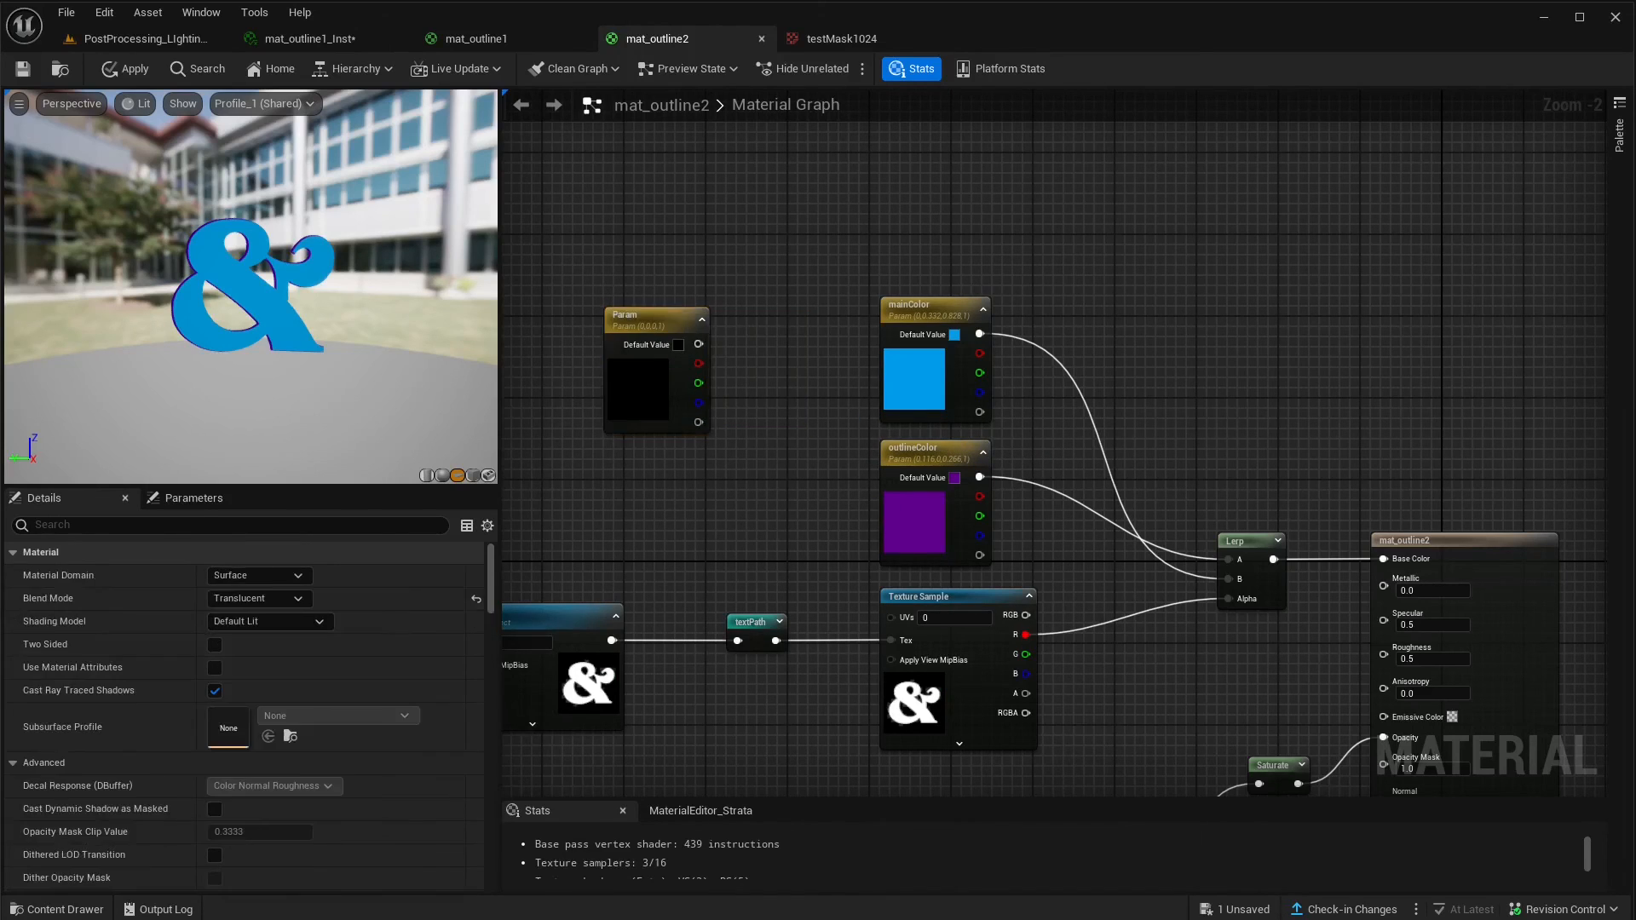
{"action": "left_click_drag", "start_coordinate": [679, 361], "coordinate": [750, 371]}
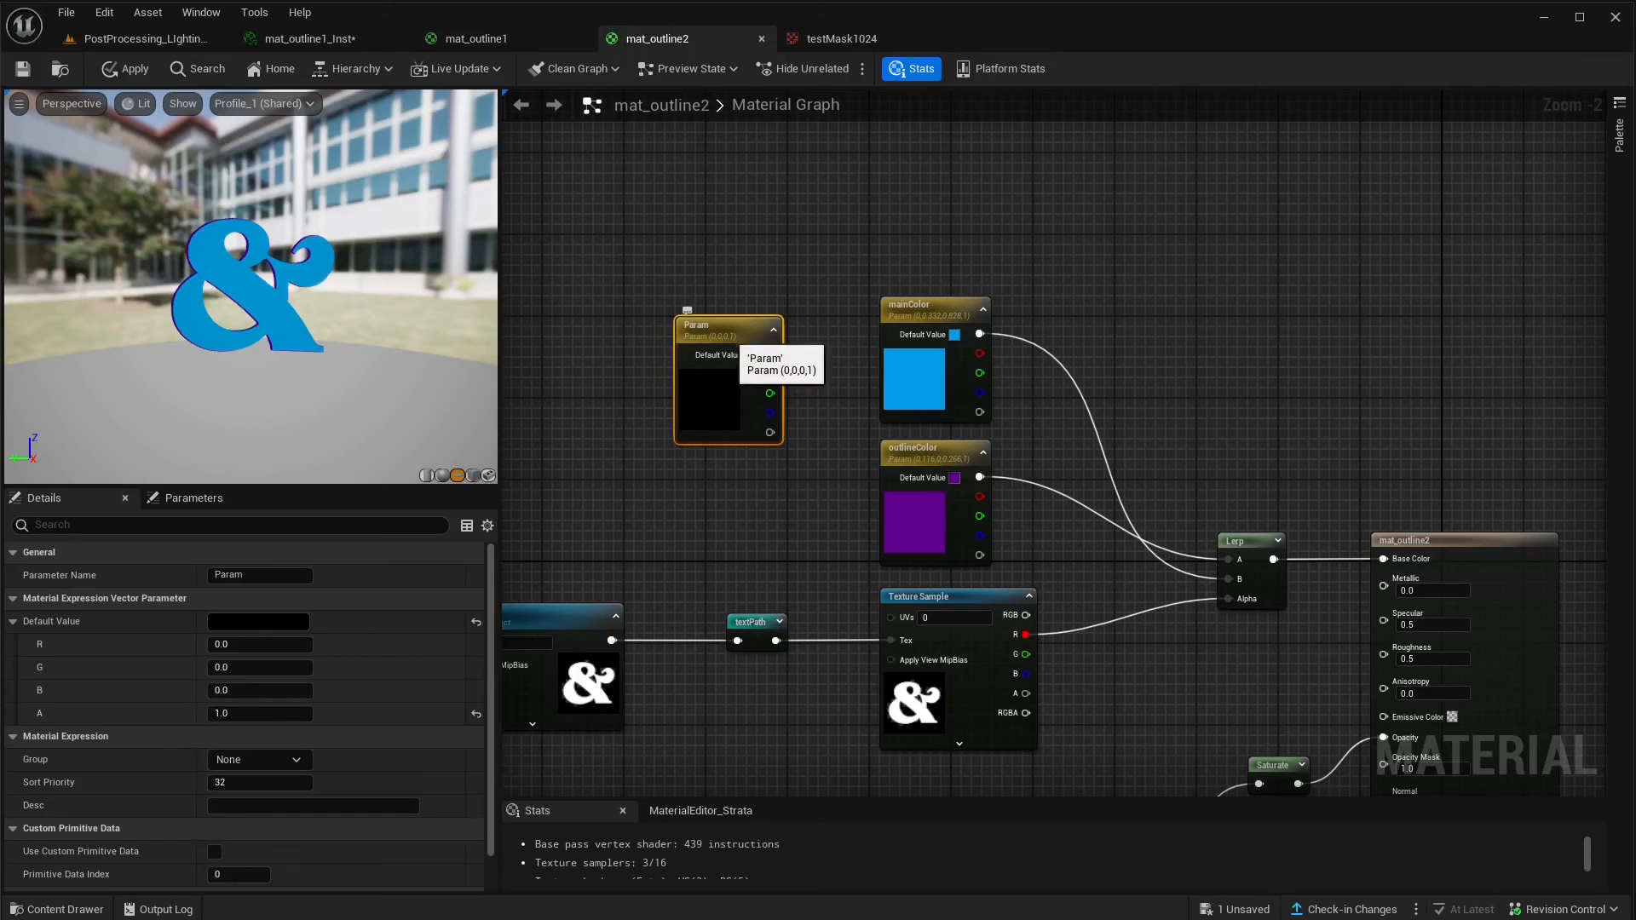
{"action": "key", "text": "Delete"}
- Select the TextureMask parameter node and move it slightly closer to the textPath reroute
{"action": "right_click_drag", "start_coordinate": [693, 483], "coordinate": [970, 220]}
{"action": "left_click_drag", "start_coordinate": [808, 329], "coordinate": [855, 329]}
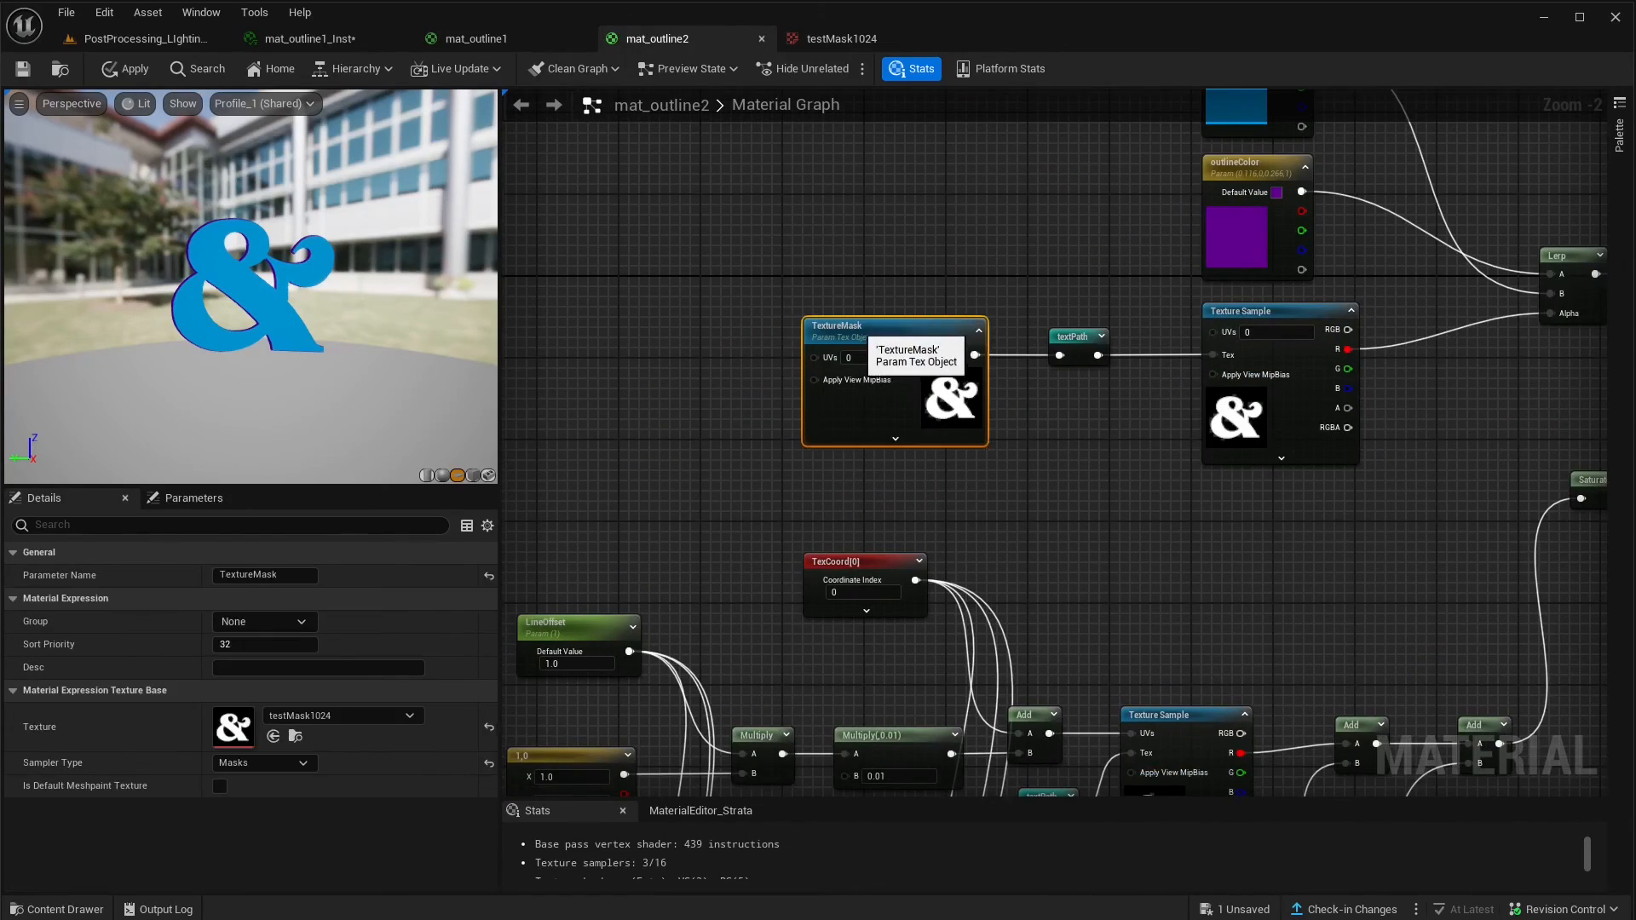
- Try adding a TextureObject node above the TextureMask parameter, and remove it from the graph
{"action": "right_click_drag", "start_coordinate": [916, 219], "coordinate": [889, 366]}
{"action": "right_click", "coordinate": [799, 316]}
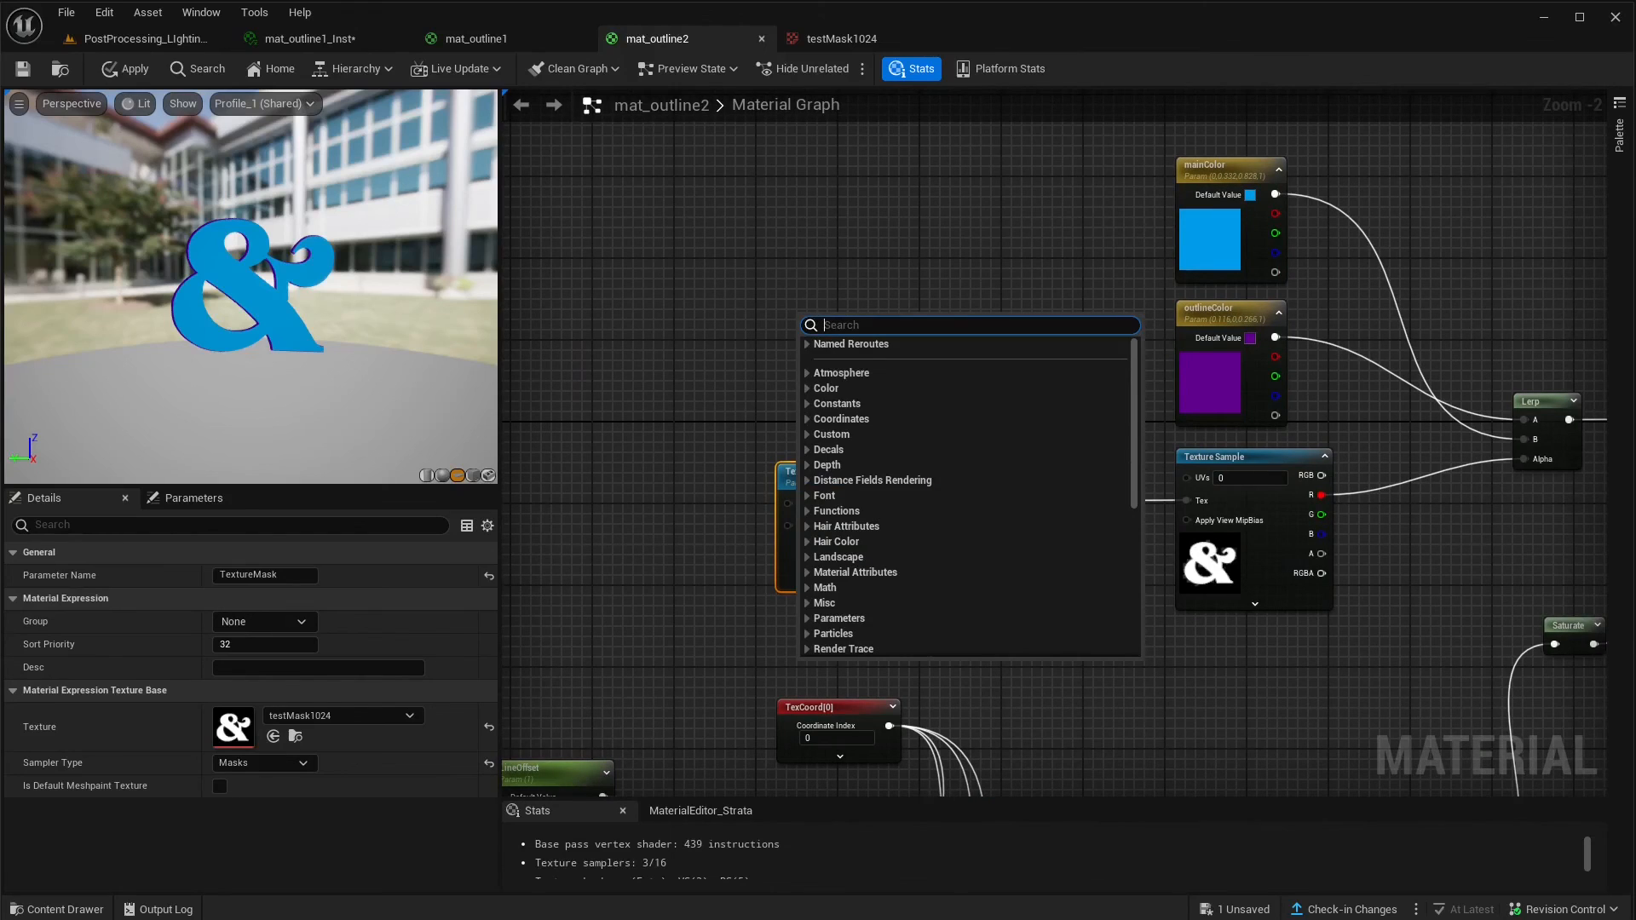
{"action": "type", "text": "tex"}
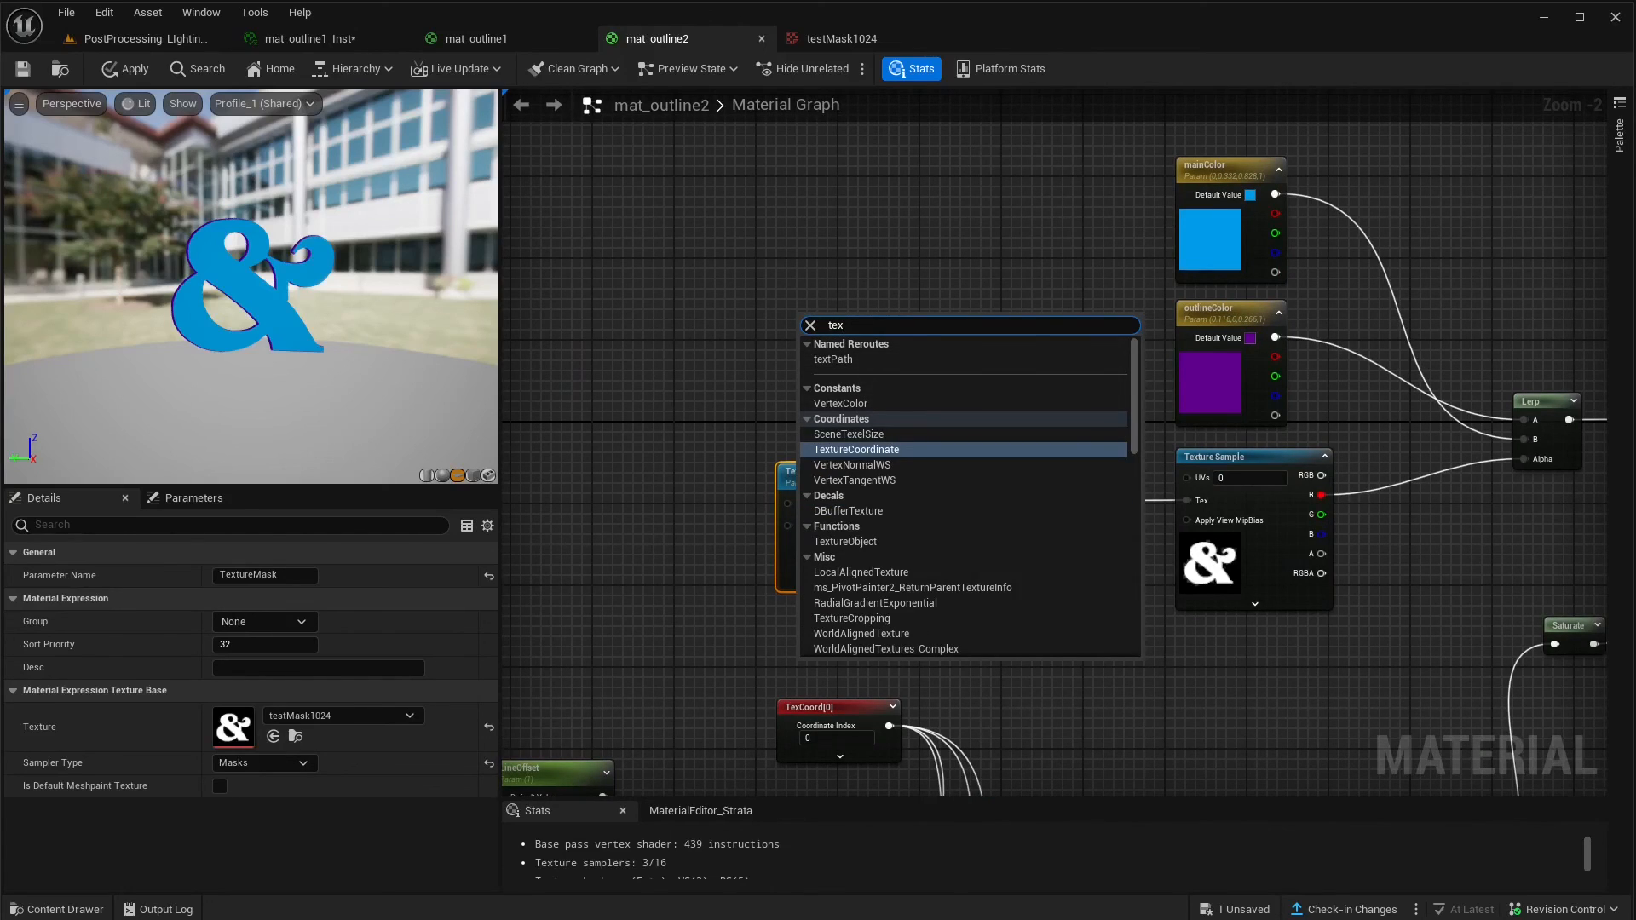
{"action": "type", "text": "tur"}
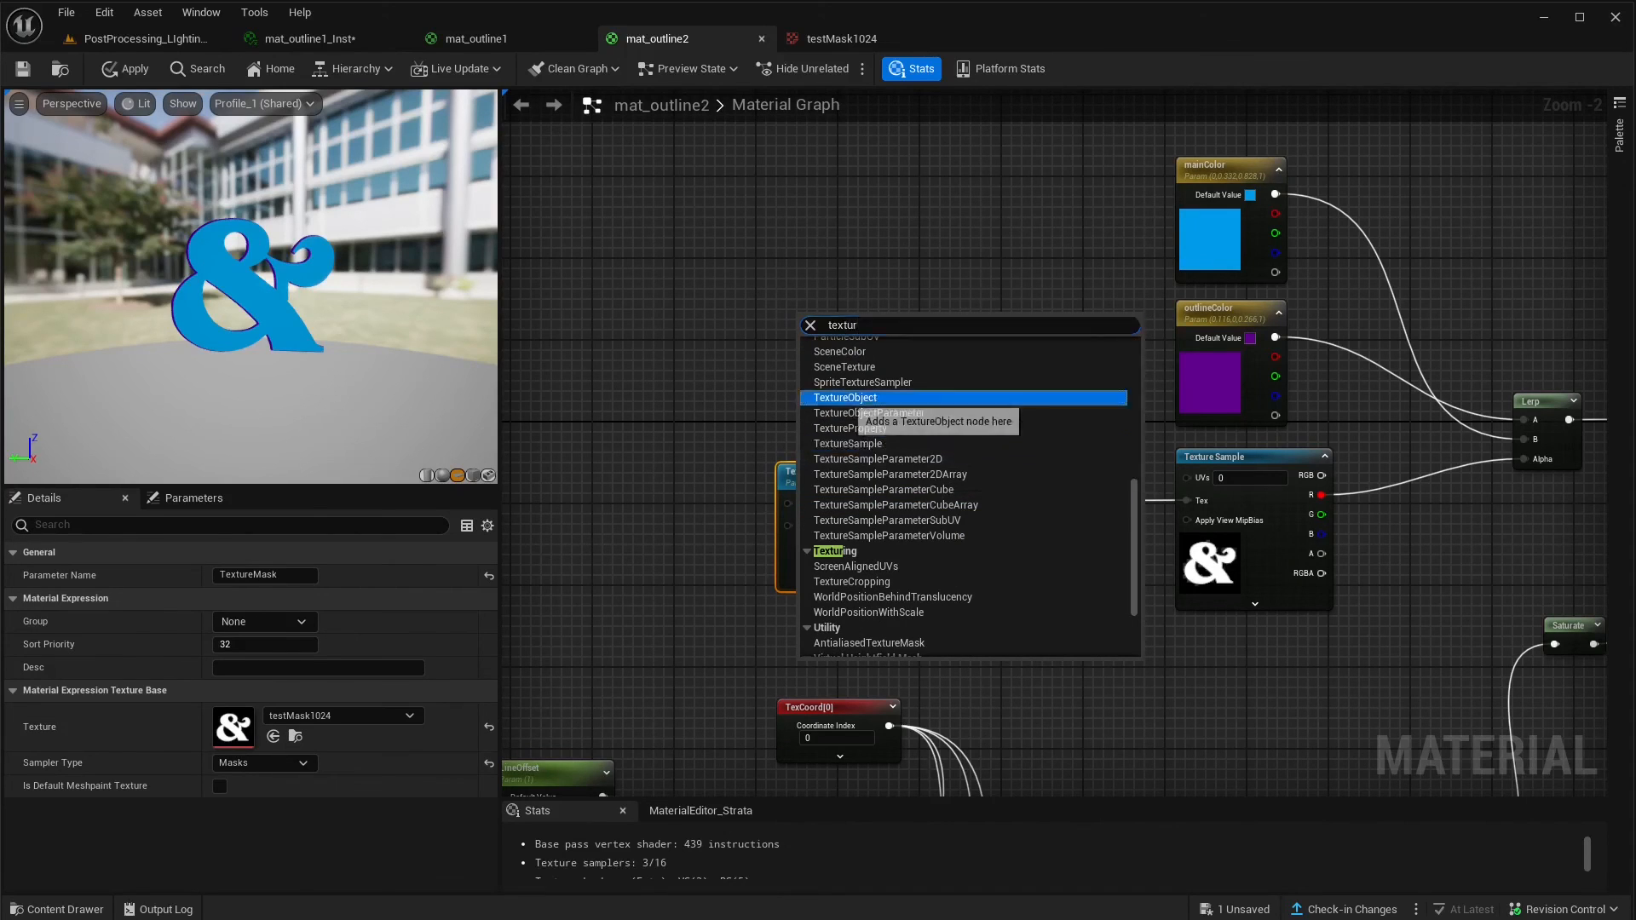
{"action": "left_click", "coordinate": [852, 397]}
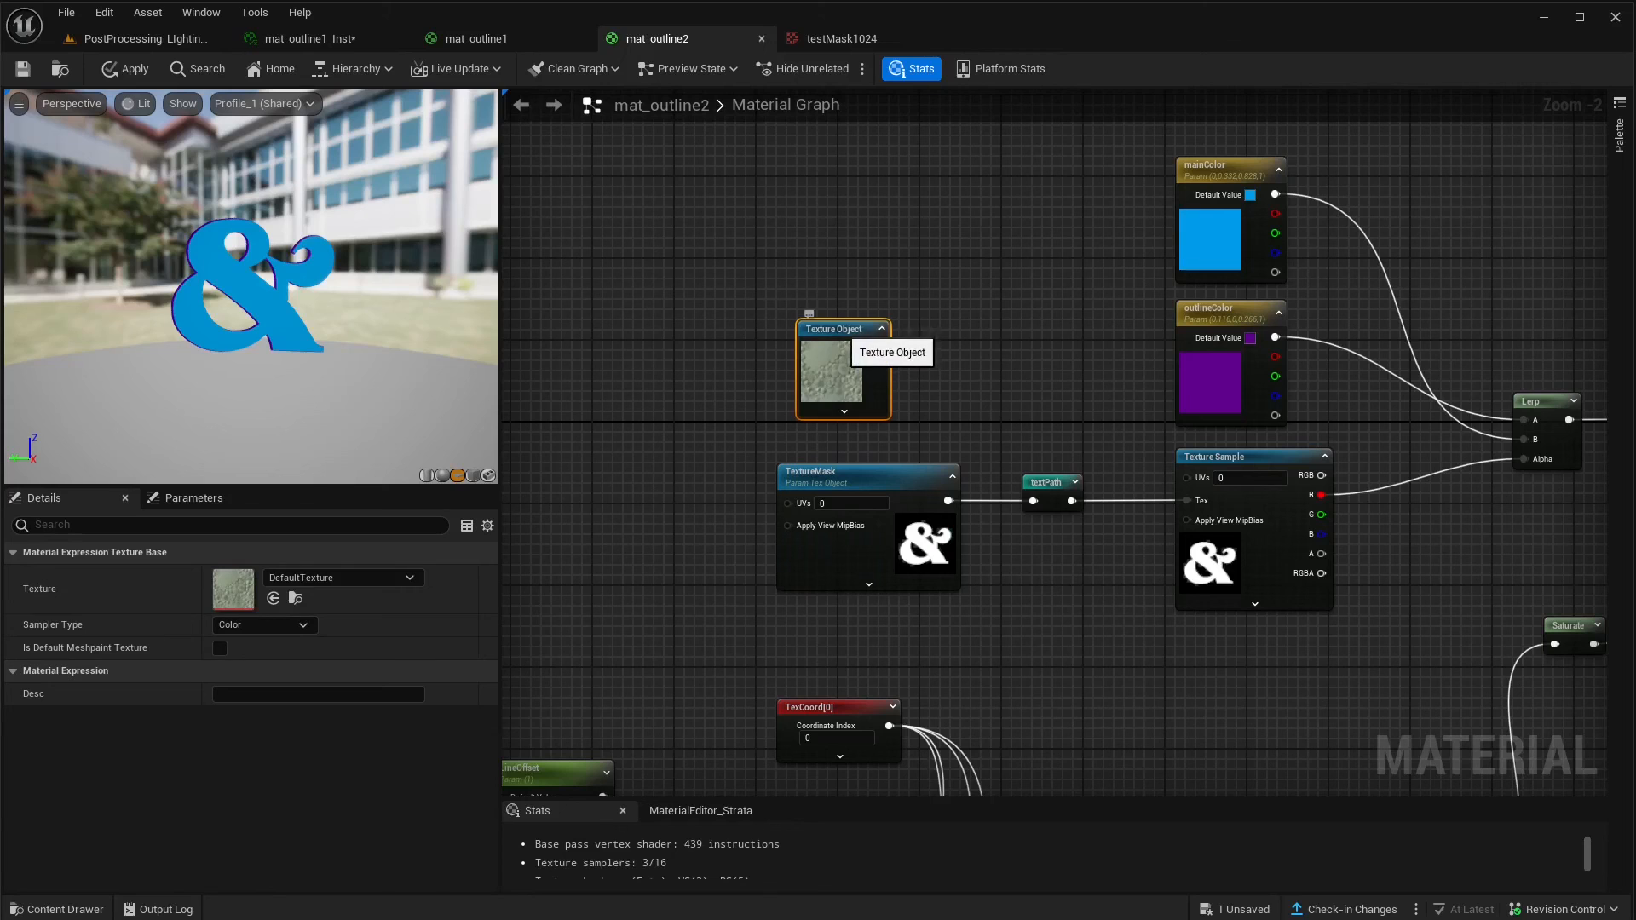
{"action": "key", "text": "Delete"}
- Inspect the default value and slider range of the LineOffset scalar parameter
{"action": "right_click_drag", "start_coordinate": [903, 444], "coordinate": [1016, 261]}
{"action": "right_click_drag", "start_coordinate": [796, 447], "coordinate": [771, 253]}
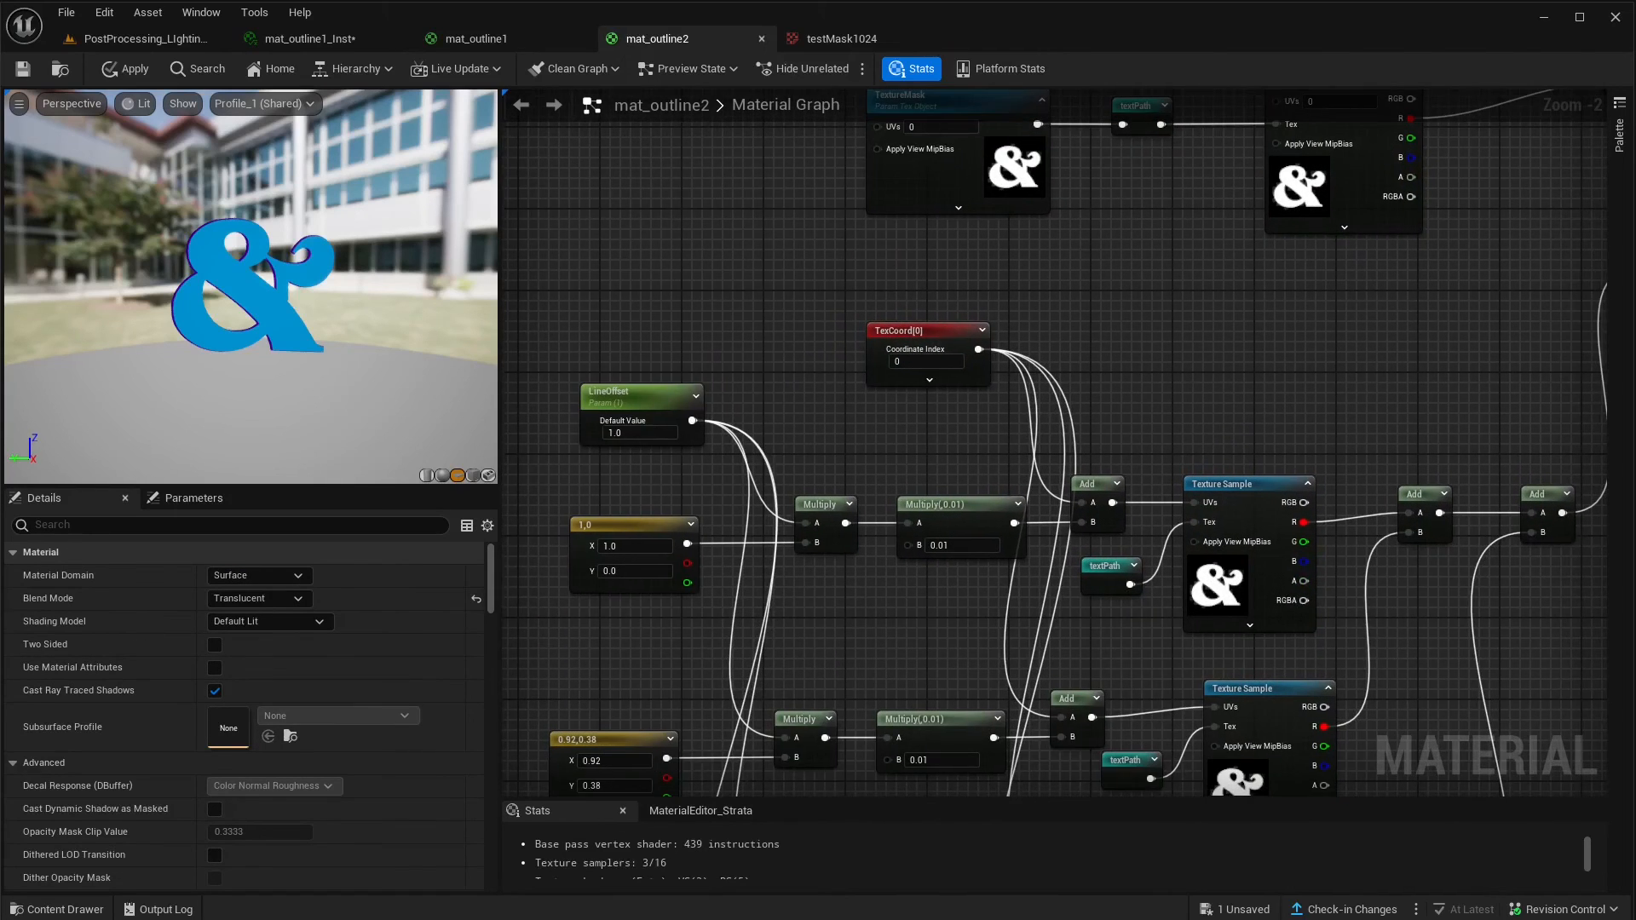
{"action": "right_click_drag", "start_coordinate": [870, 409], "coordinate": [975, 360]}
{"action": "left_click", "coordinate": [797, 358]}
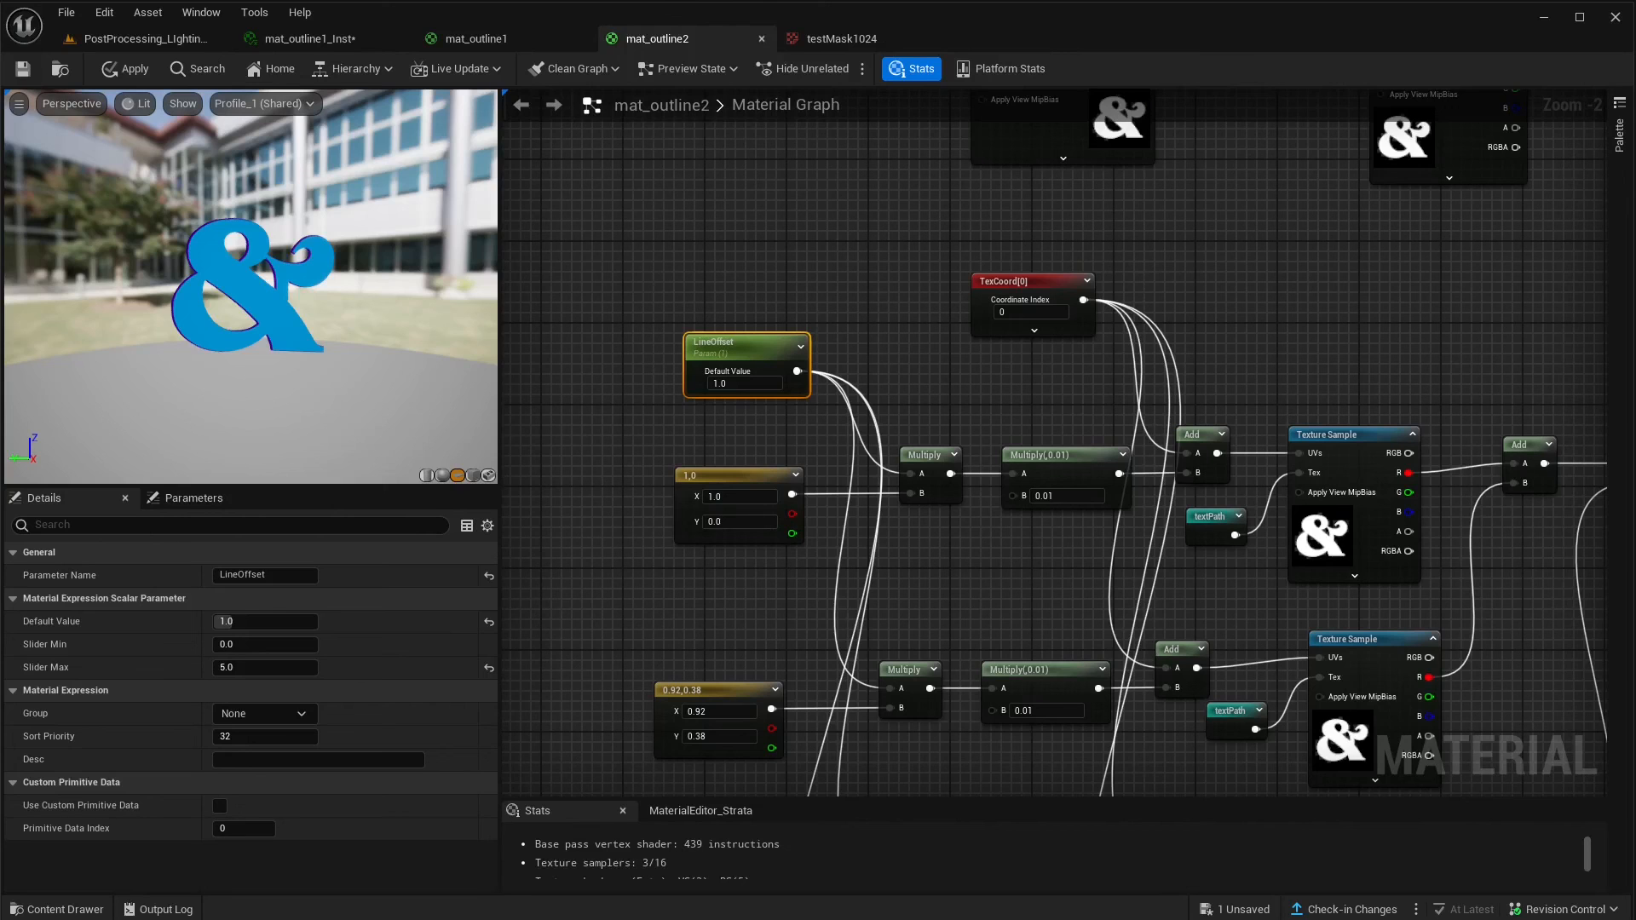
{"action": "right_click_drag", "start_coordinate": [939, 320], "coordinate": [775, 318]}
- Return to the mat_outline1_Inst instance by way of mat_outline1 to compare its exposed parameters
{"action": "left_click", "coordinate": [512, 38]}
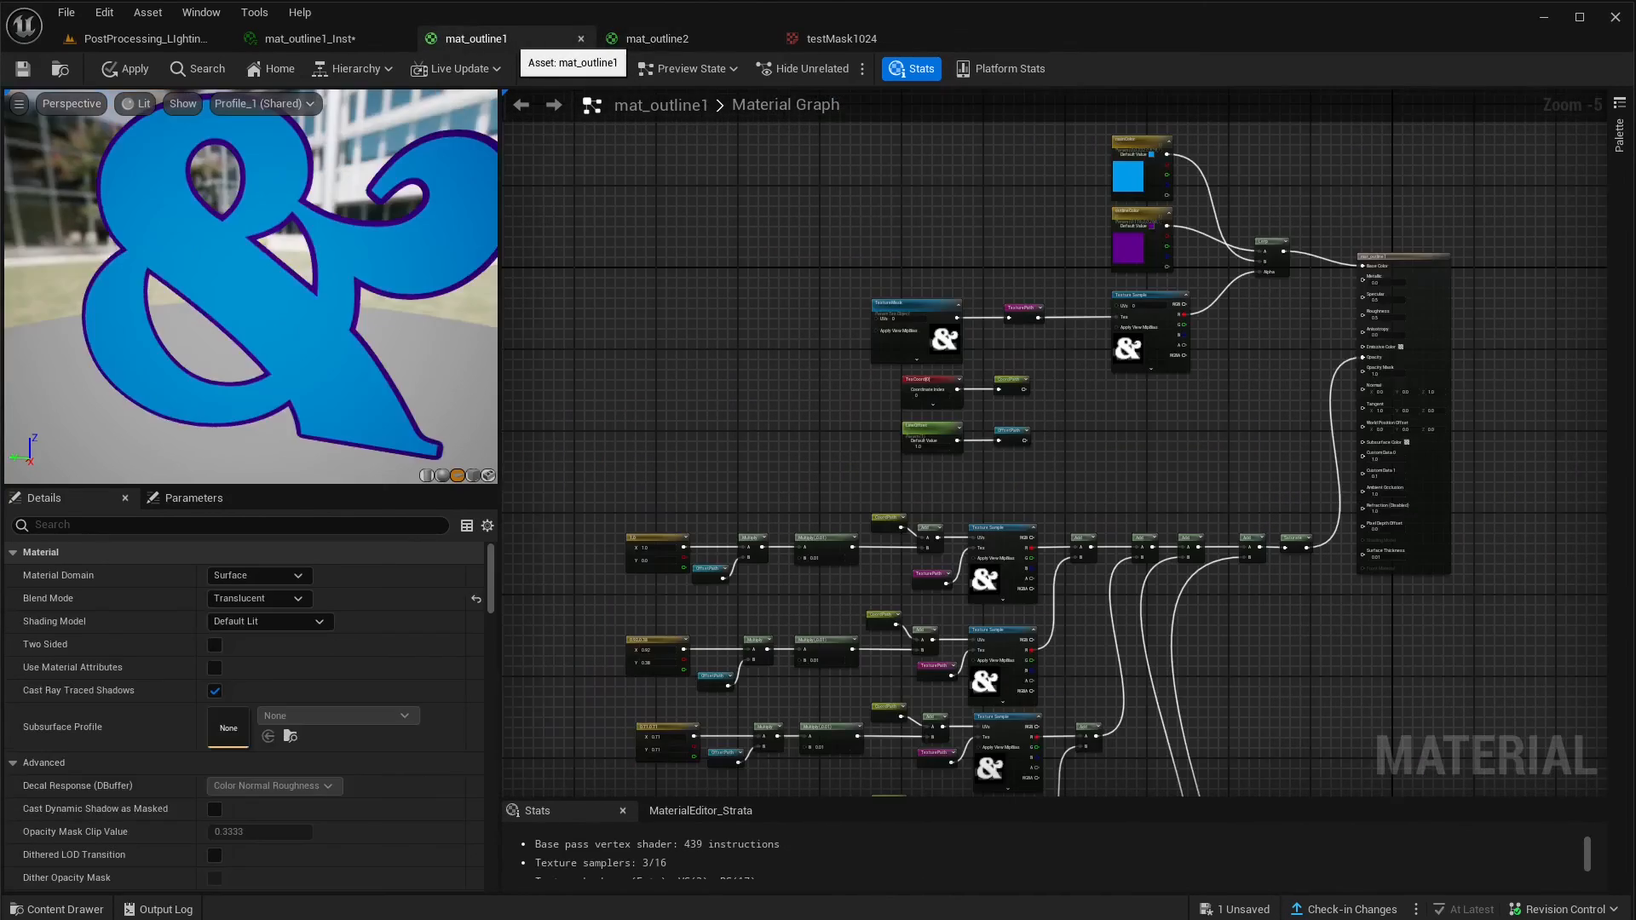
{"action": "left_click", "coordinate": [341, 39]}
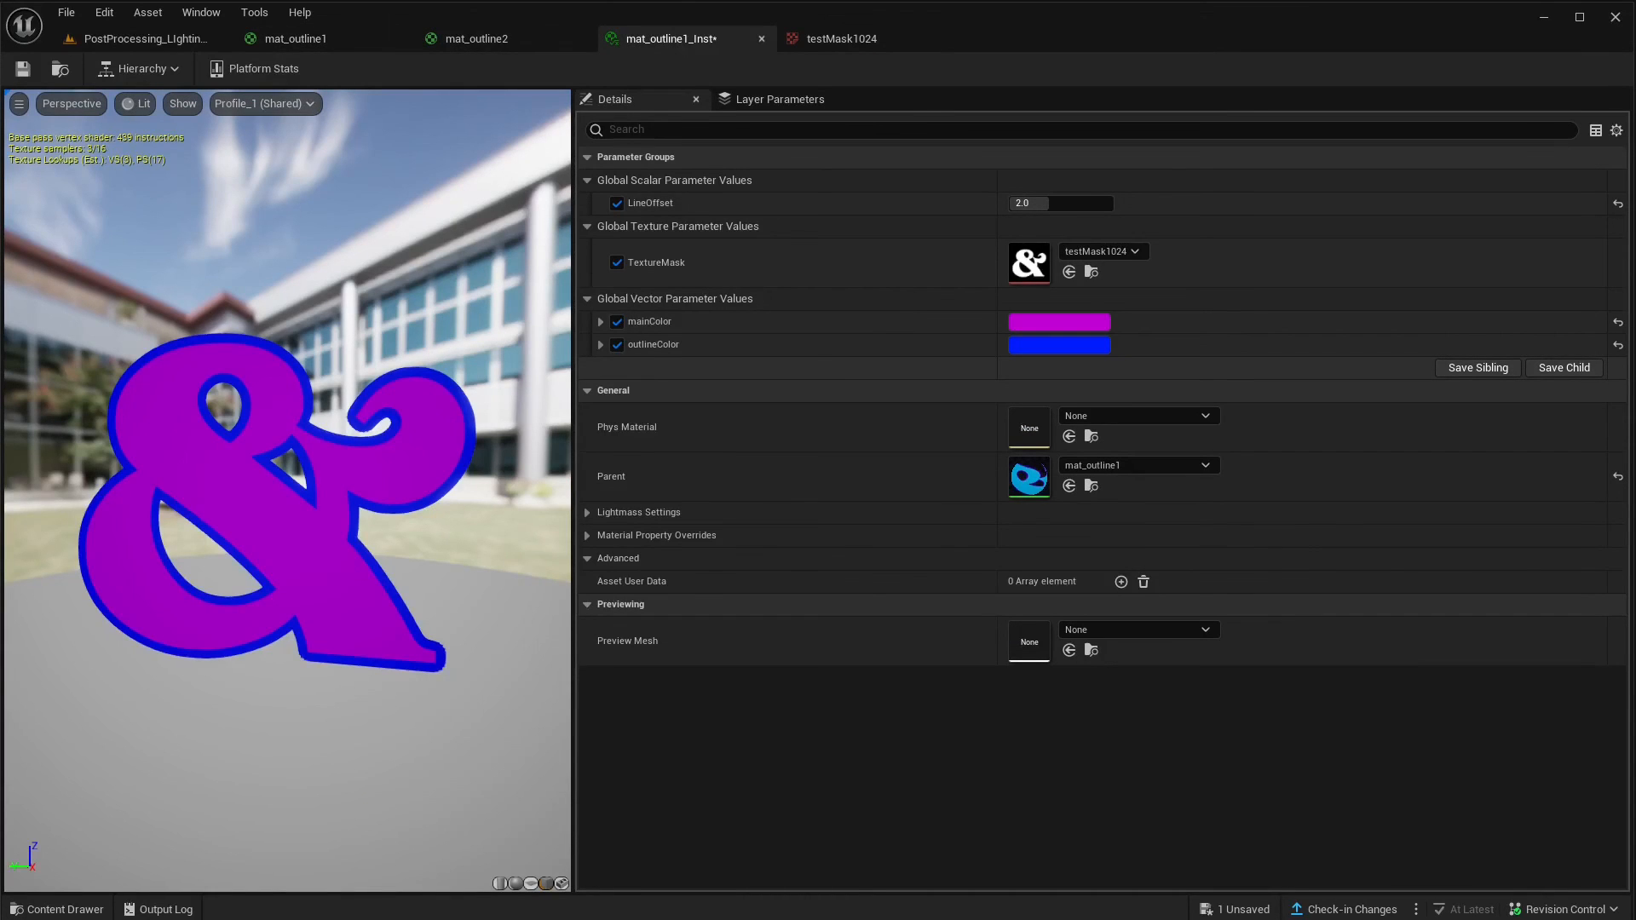